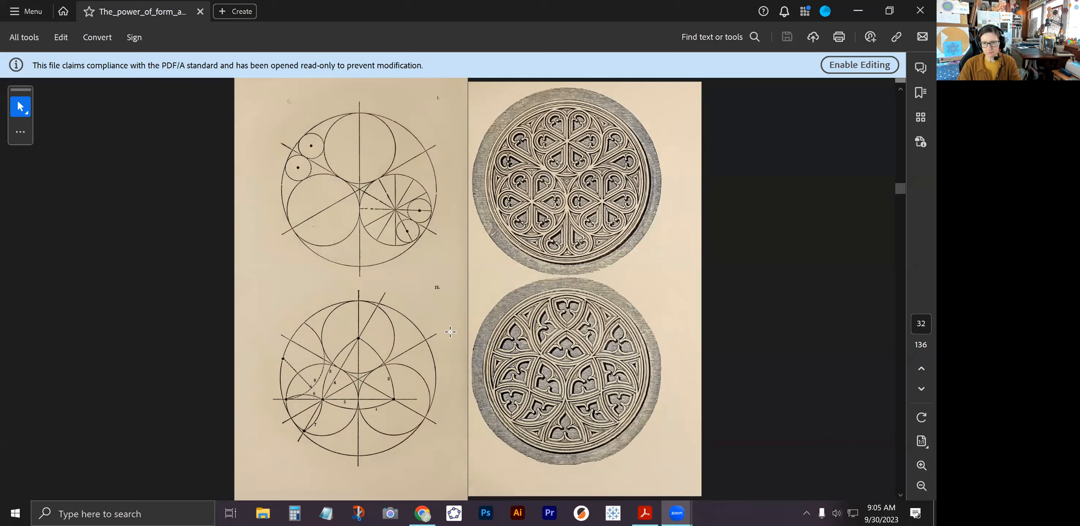
Step: Advance the PDF book to page 34, showing tracery plates III and IV
scroll(450, 332, down, 1)
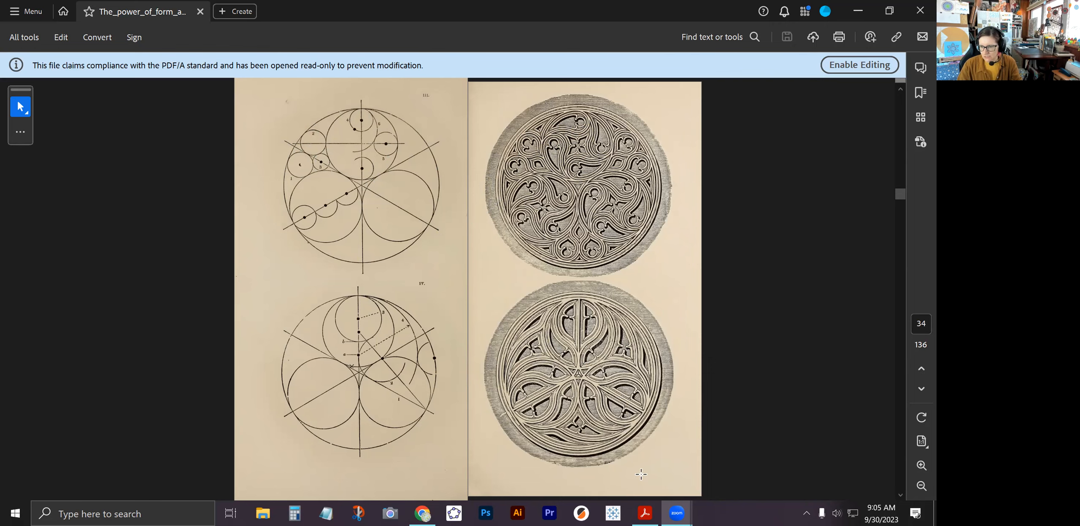
Step: Switch to the GeoGebra construction in Chrome and save it to the Desktop as 2023-09-30_BillingsTracery3.ggb
click(426, 514)
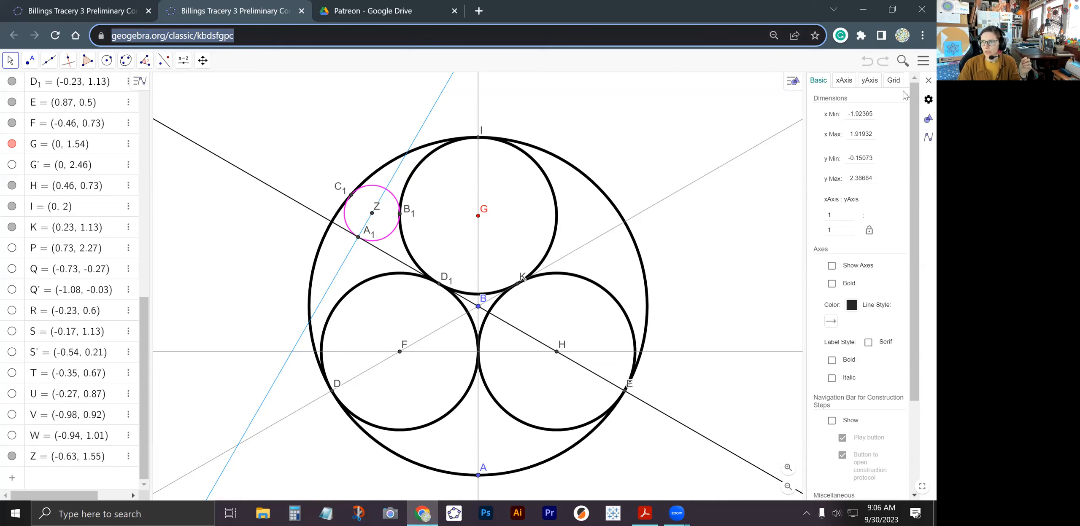
click(923, 62)
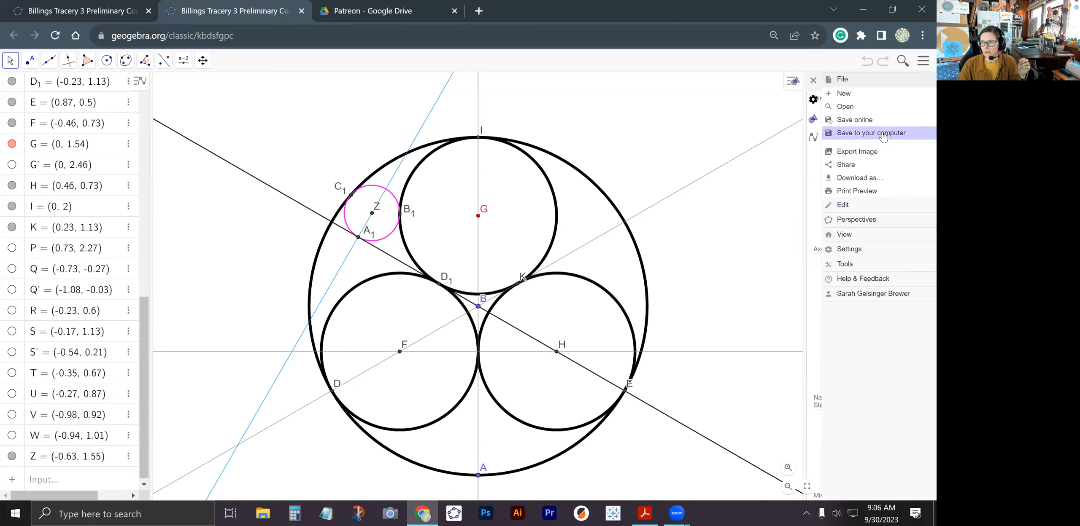
click(859, 133)
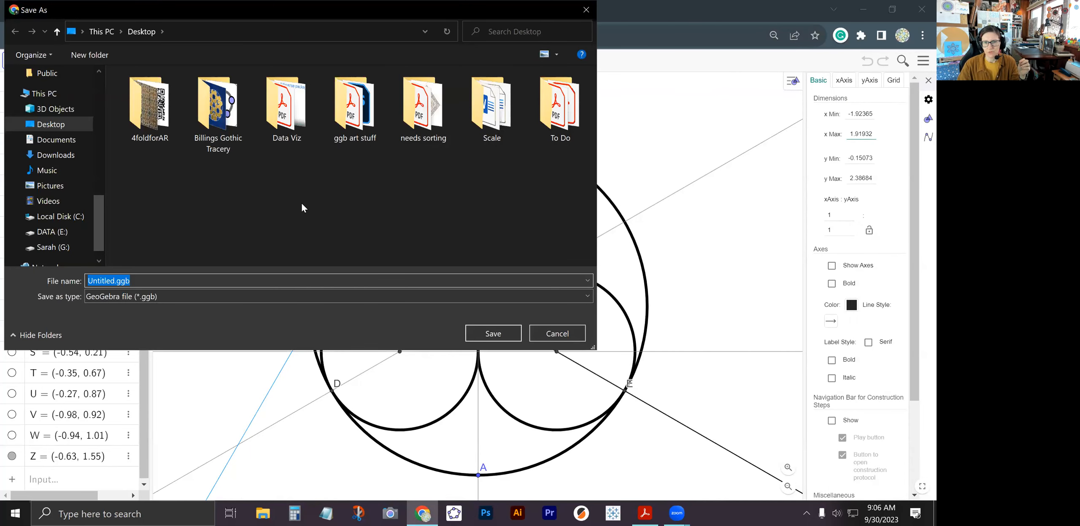
click(116, 282)
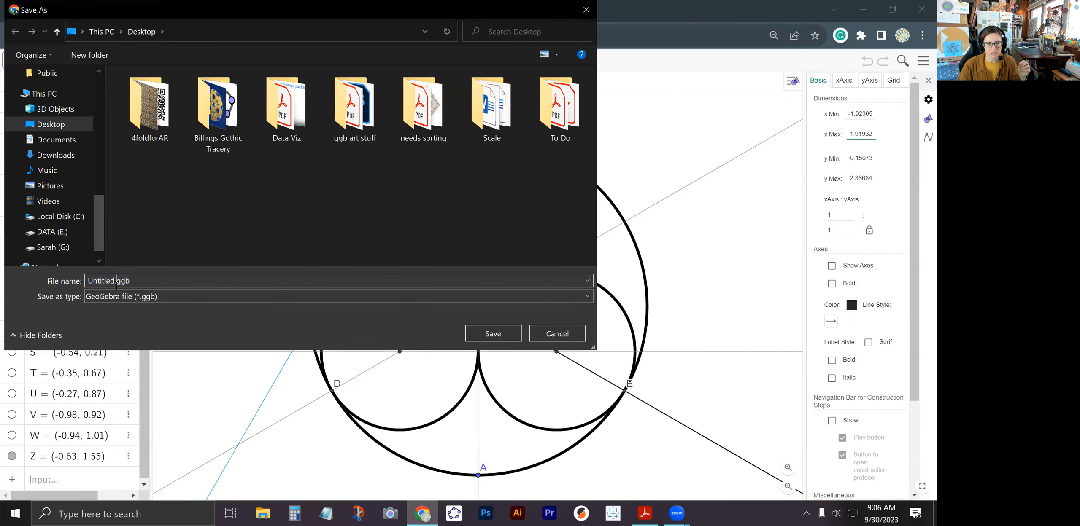
double_click(113, 281)
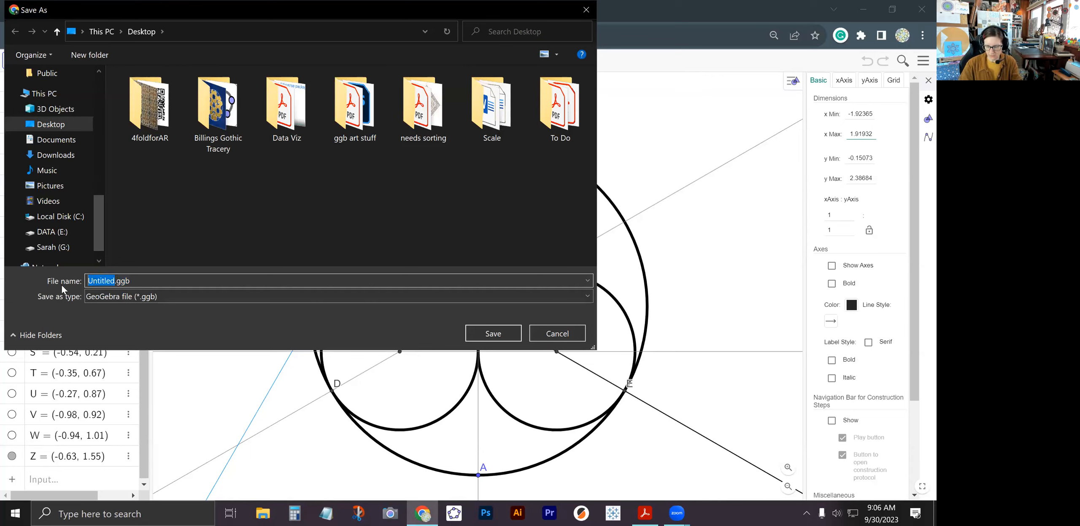
text(2023)
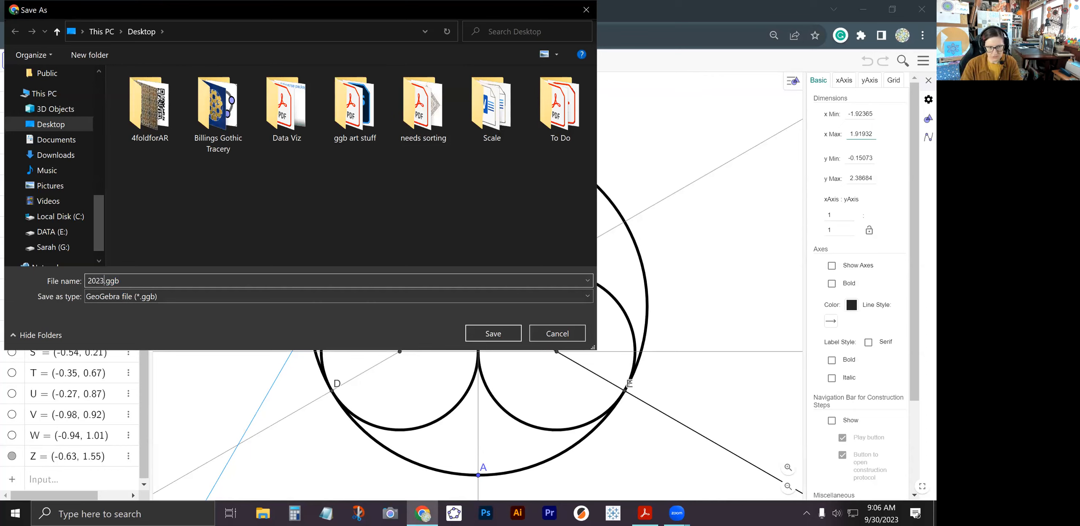
text(-09-)
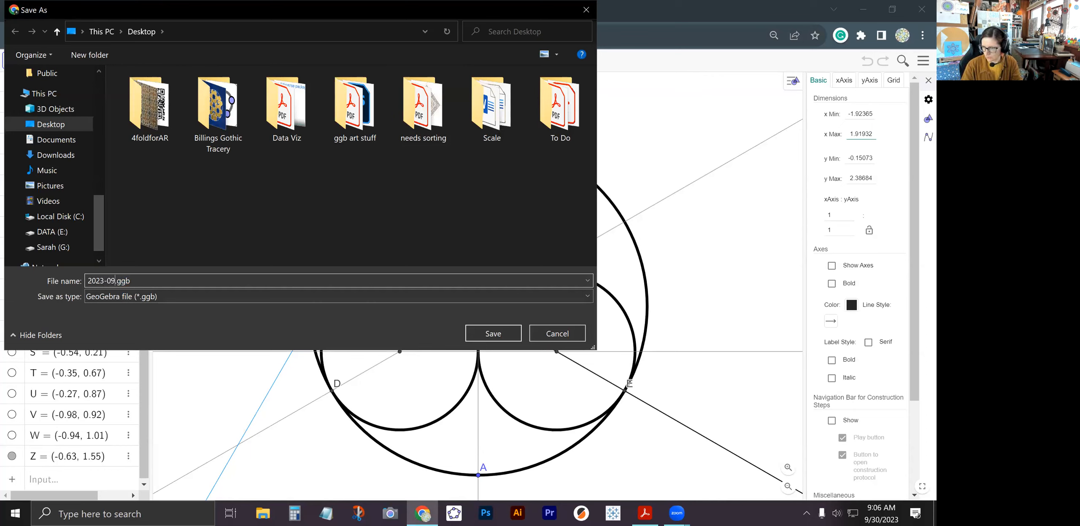
text(30_)
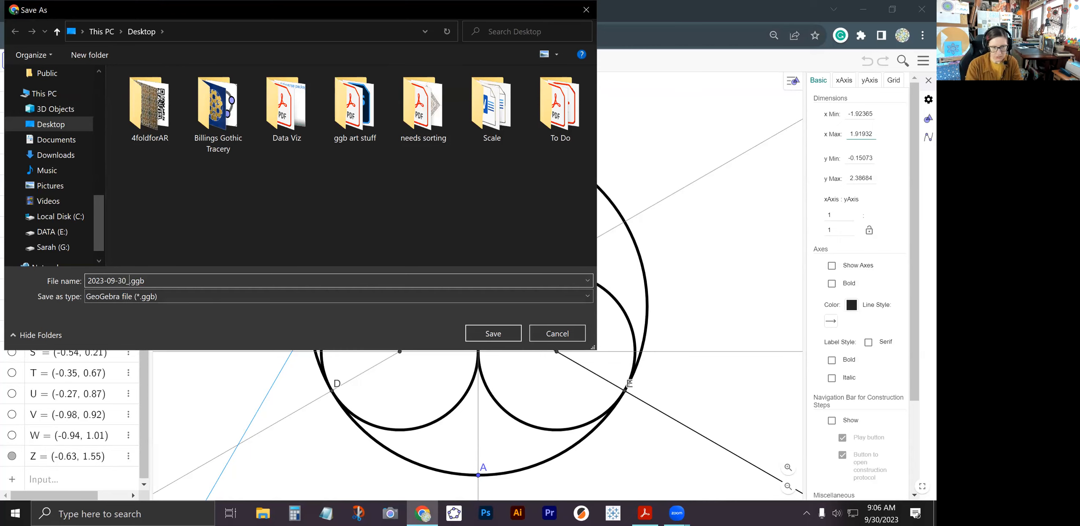
text(BillingsTracer)
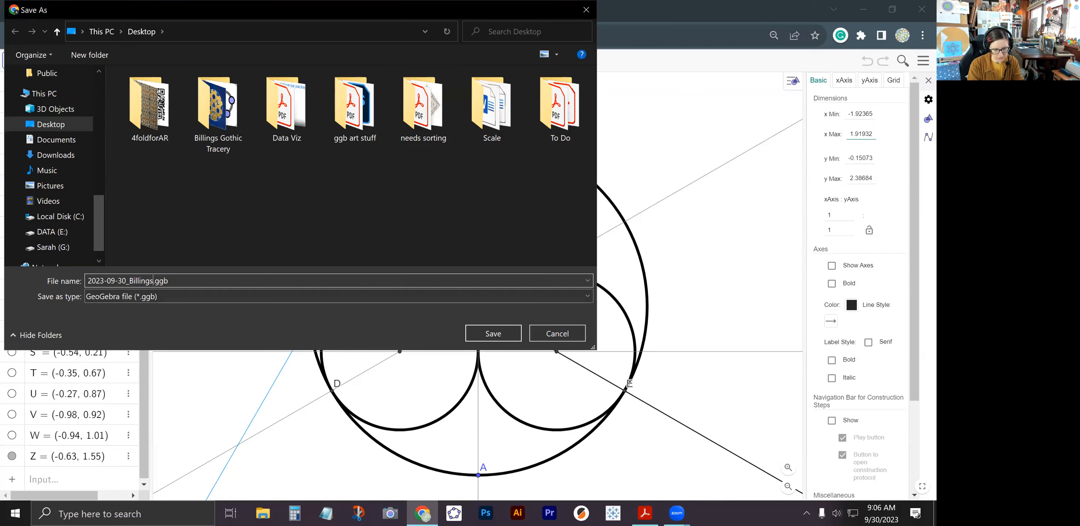
text(y3)
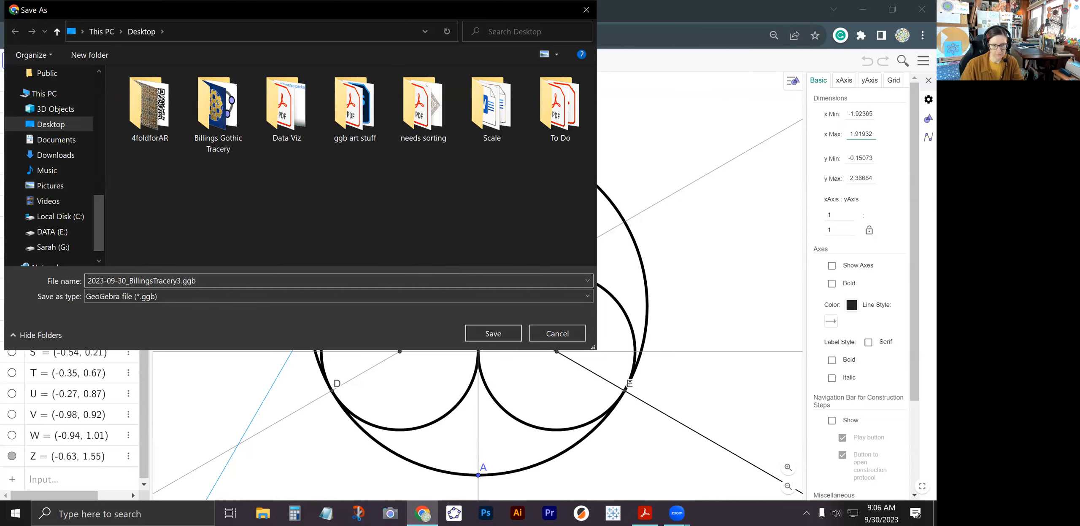
click(471, 334)
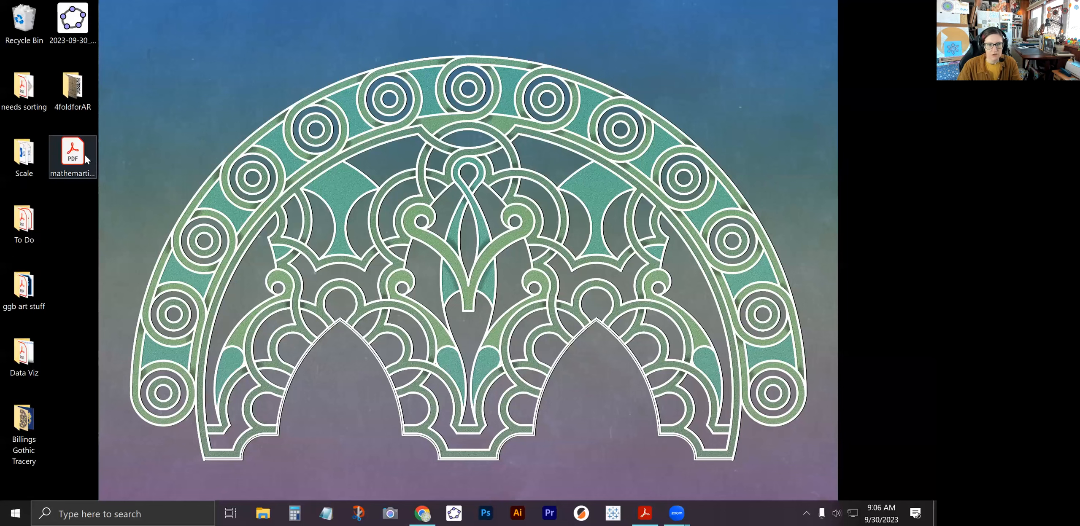
Step: Move the saved GeoGebra file's desktop icon directly below the mathemartiste PDF icon
click(64, 26)
drag(72, 22, 74, 212)
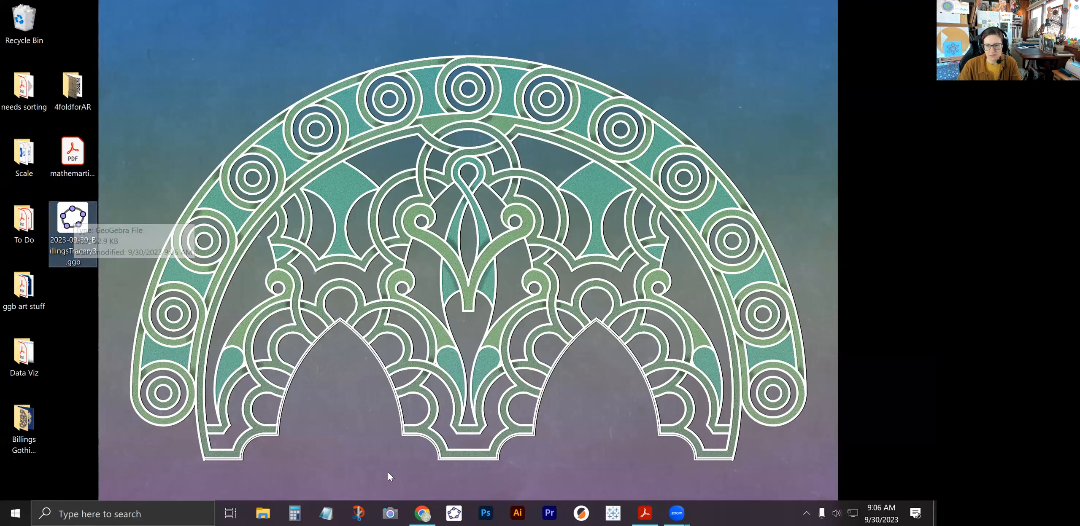
Step: Open 2023-09-30_BillingsTracery3.ggb from the Desktop in GeoGebra Classic 5 and maximize its window
click(455, 513)
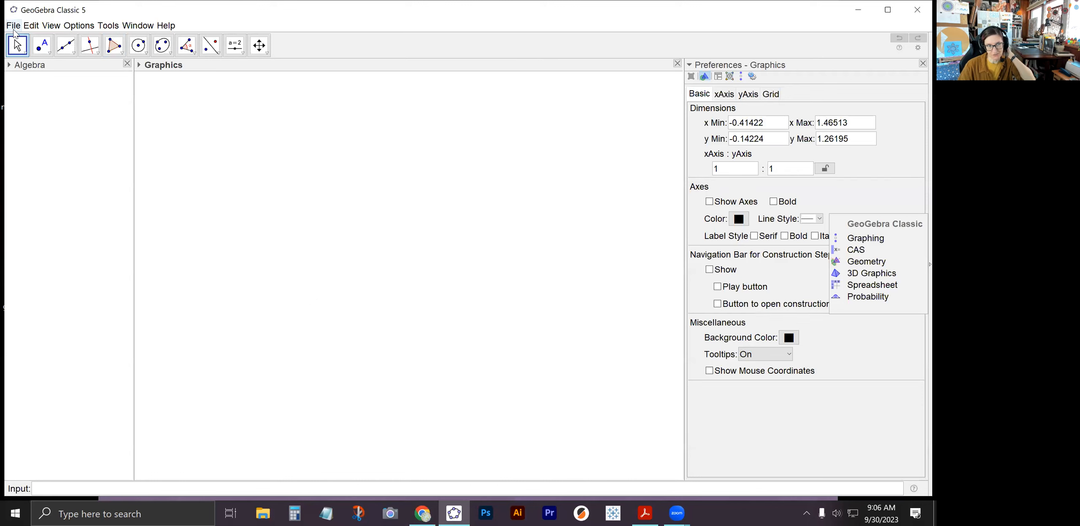
click(14, 25)
click(25, 62)
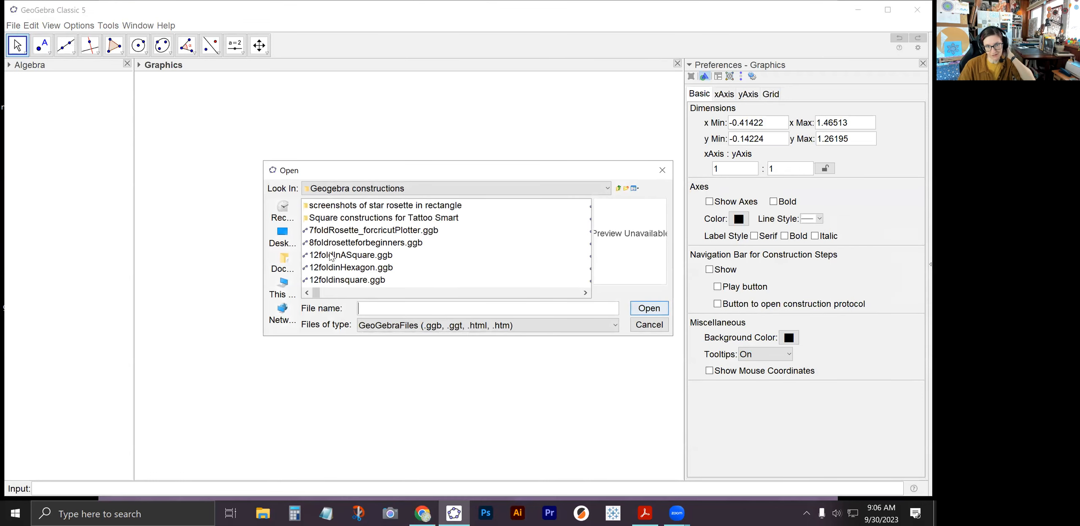
click(282, 237)
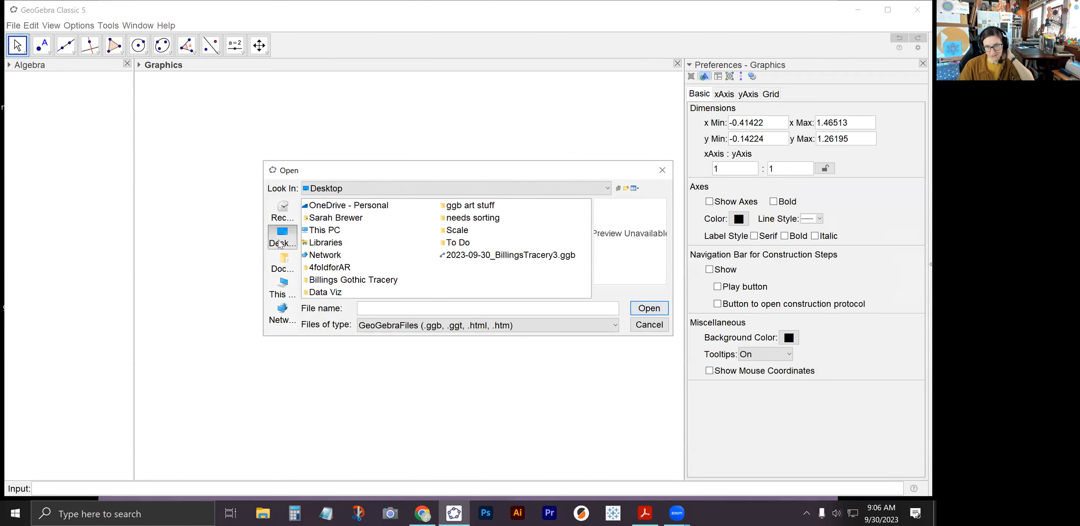
click(489, 256)
click(643, 309)
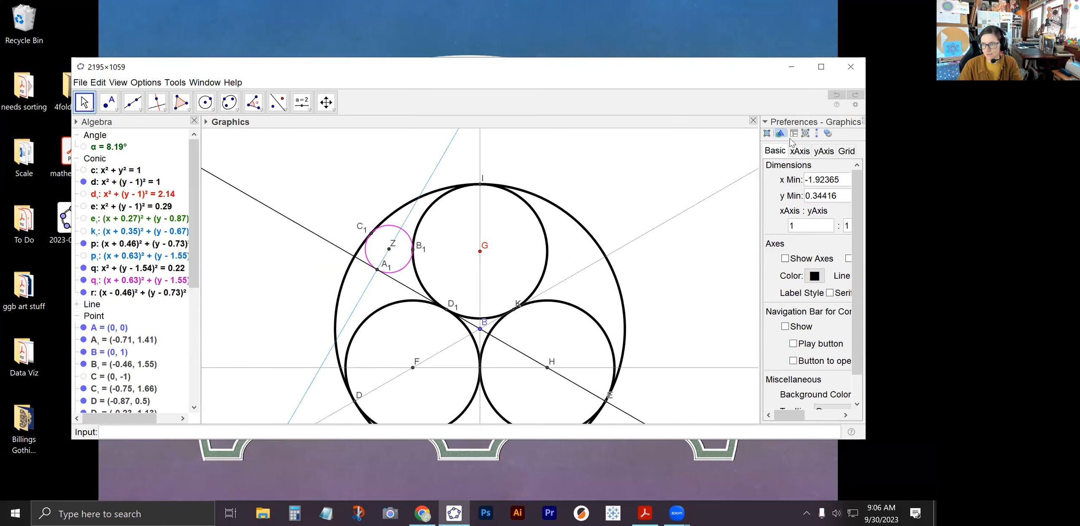
click(821, 67)
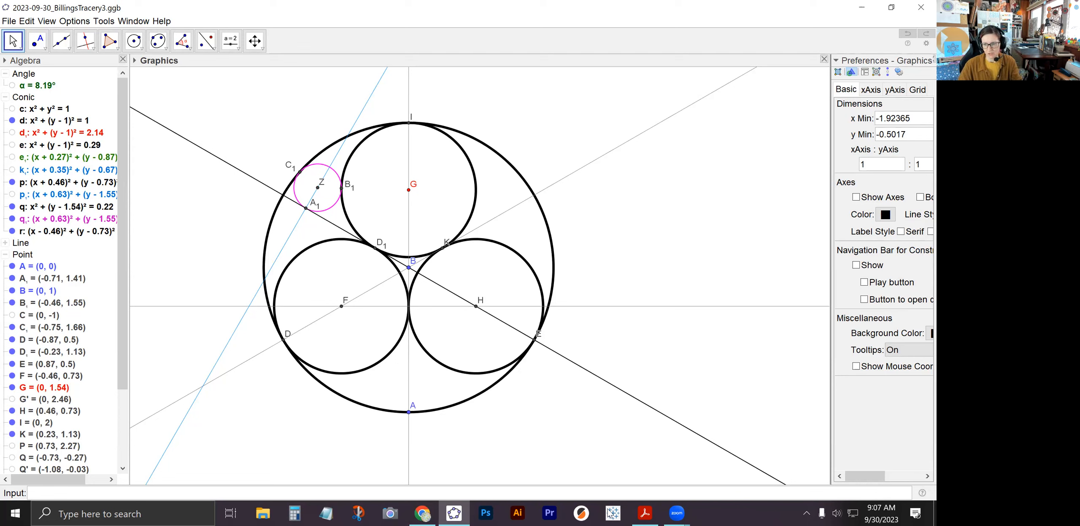
Step: Bring up the Zoom participant video window
click(684, 513)
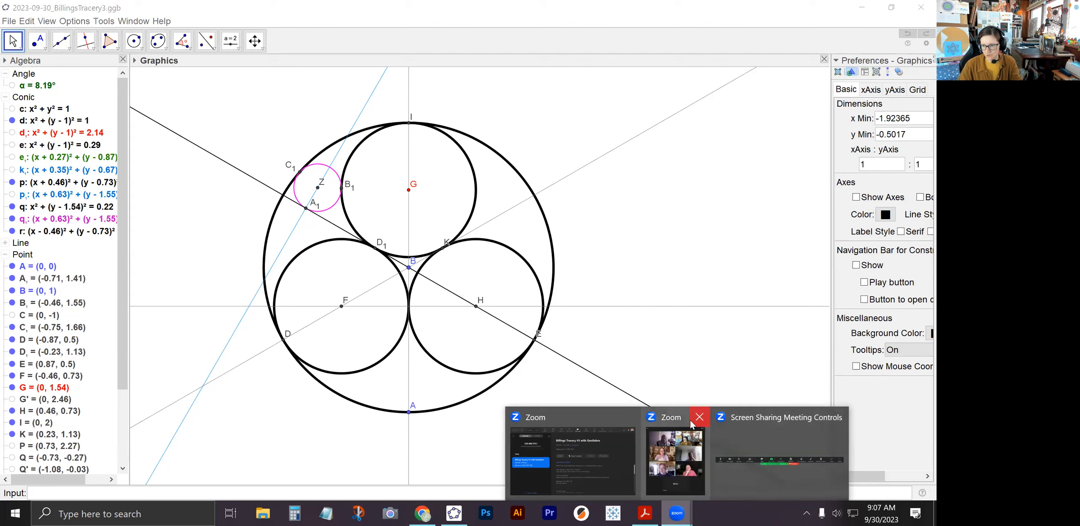
click(684, 435)
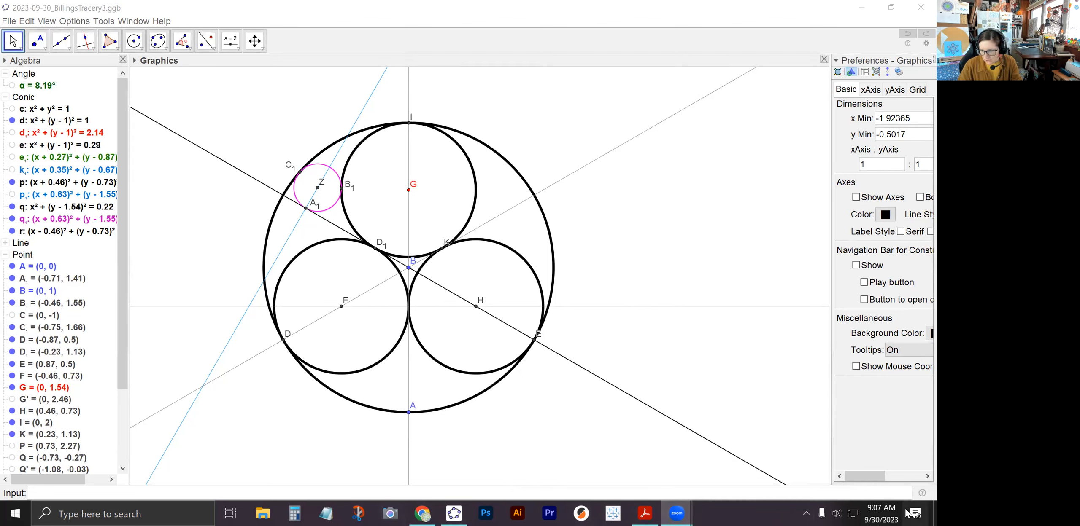
Step: Open the mathemartiste BillingsTracery3 PDF from the desktop and return to the tracery plates in the PDF book
click(934, 513)
double_click(77, 157)
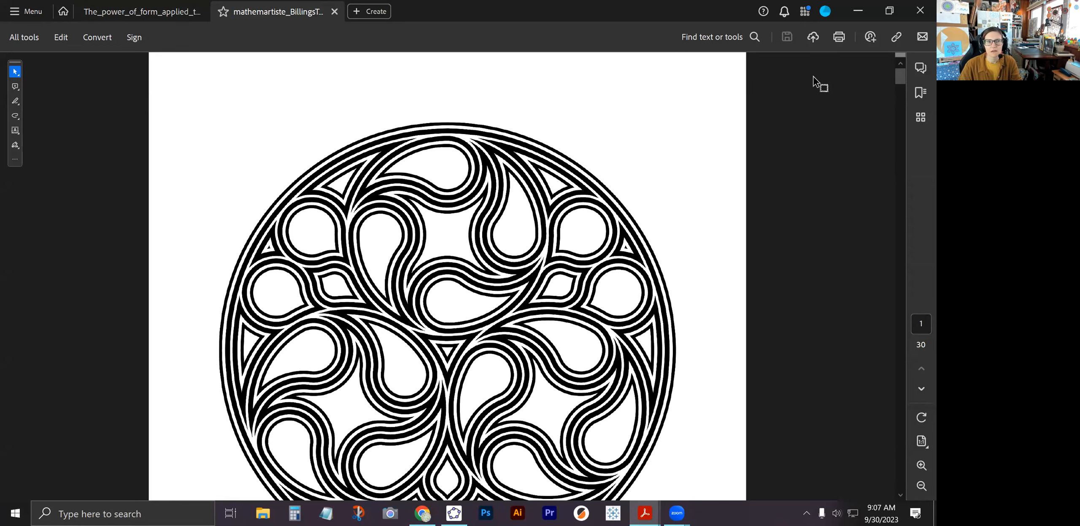
click(134, 12)
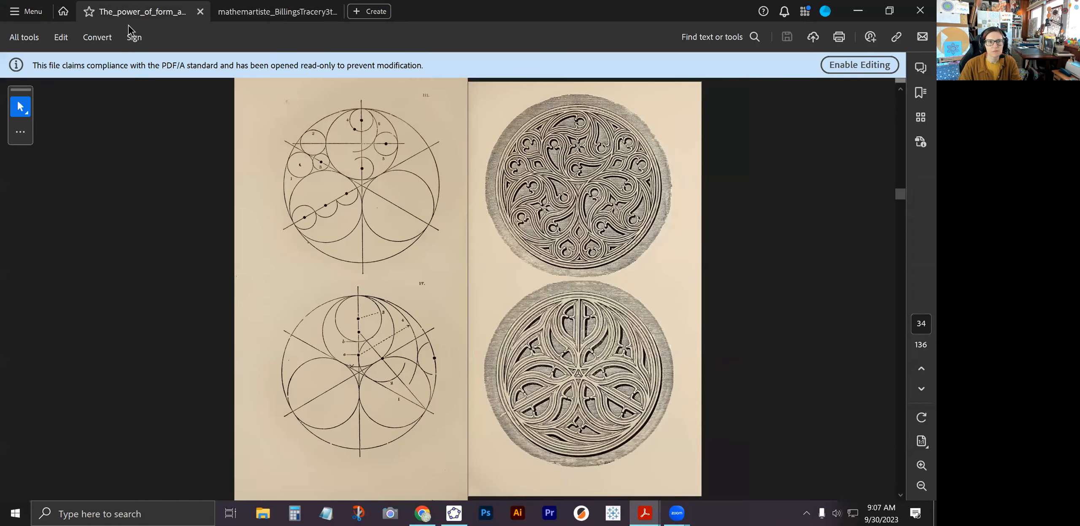
drag(128, 26, 129, 55)
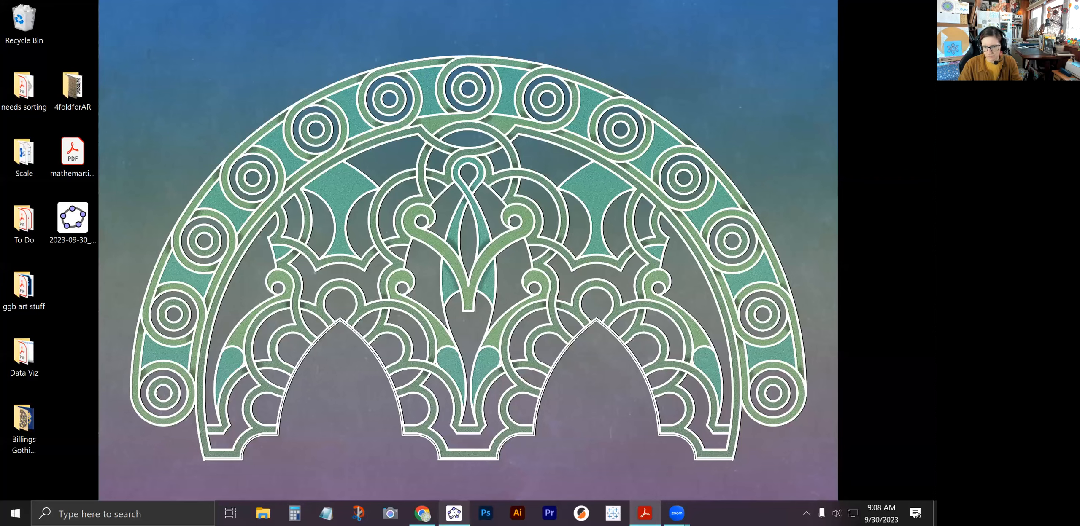
Step: Switch back to the construction in GeoGebra Classic 5 and bring the Zoom participant video window up beside it
click(453, 513)
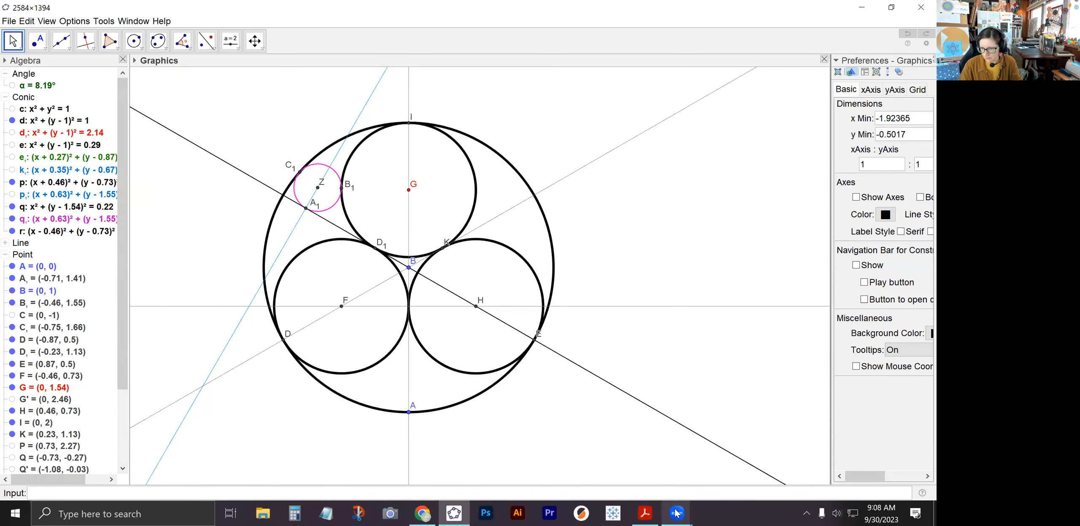
click(678, 490)
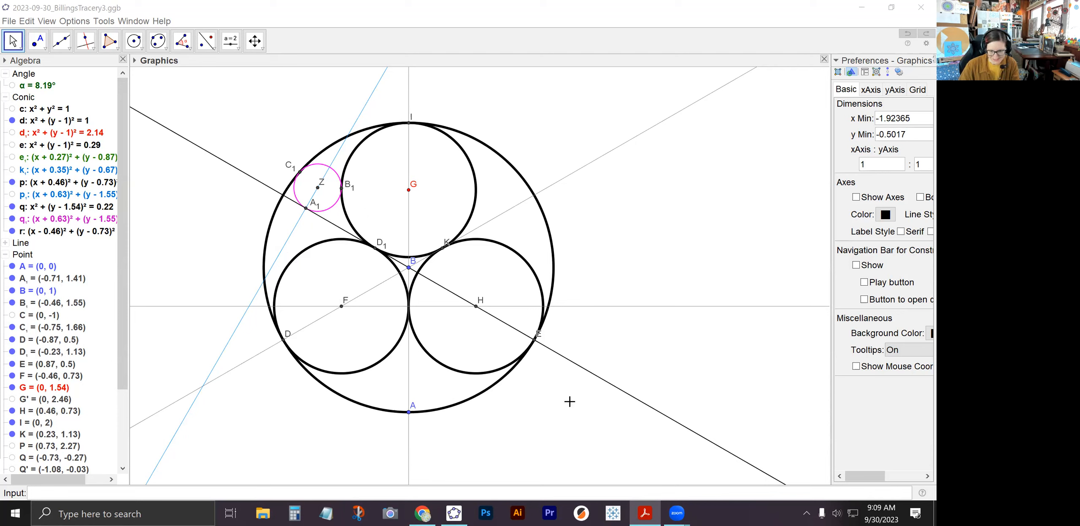
mouse_move(675, 513)
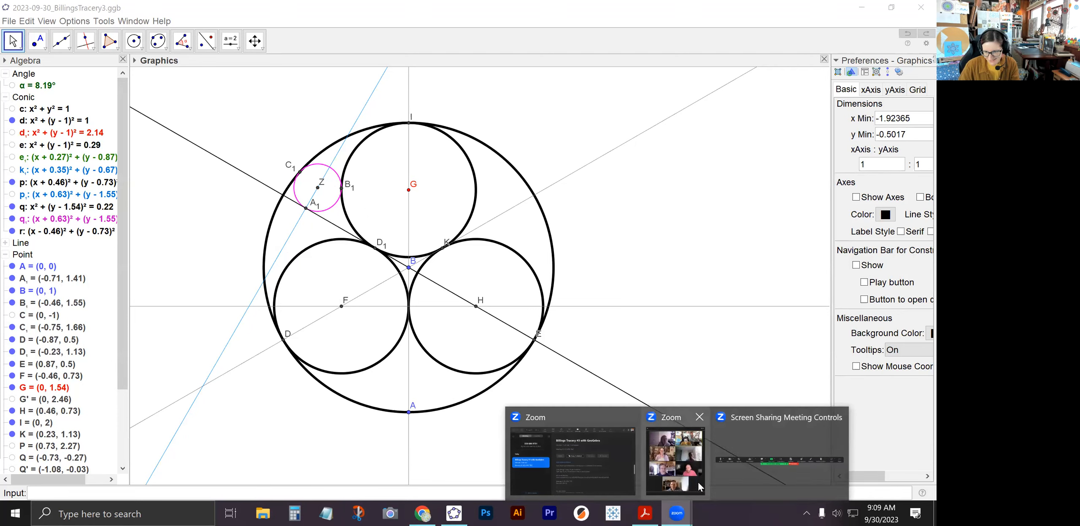
click(692, 487)
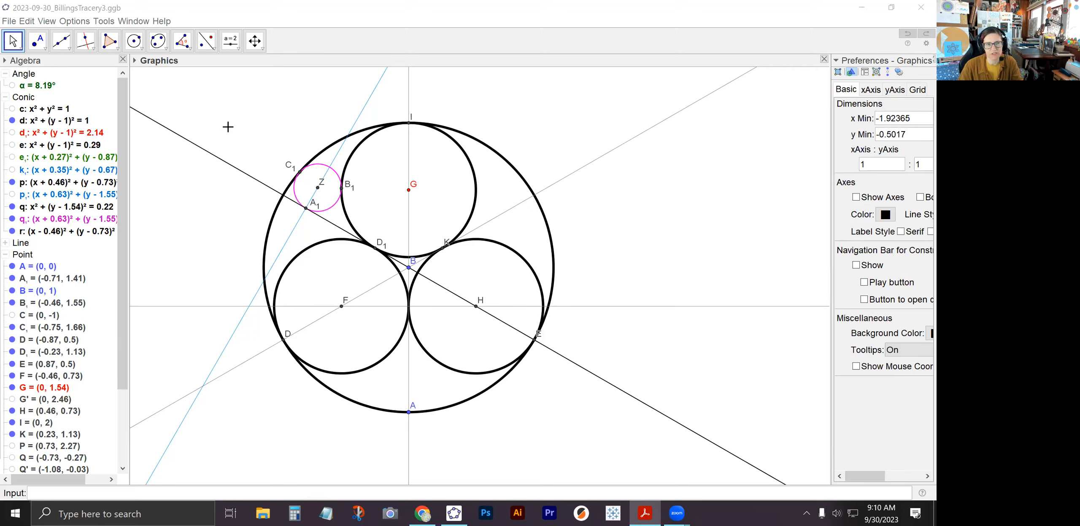
Step: Draw a circle centered on point B1 and passing through point Z, using Circle with Center through Point
click(135, 42)
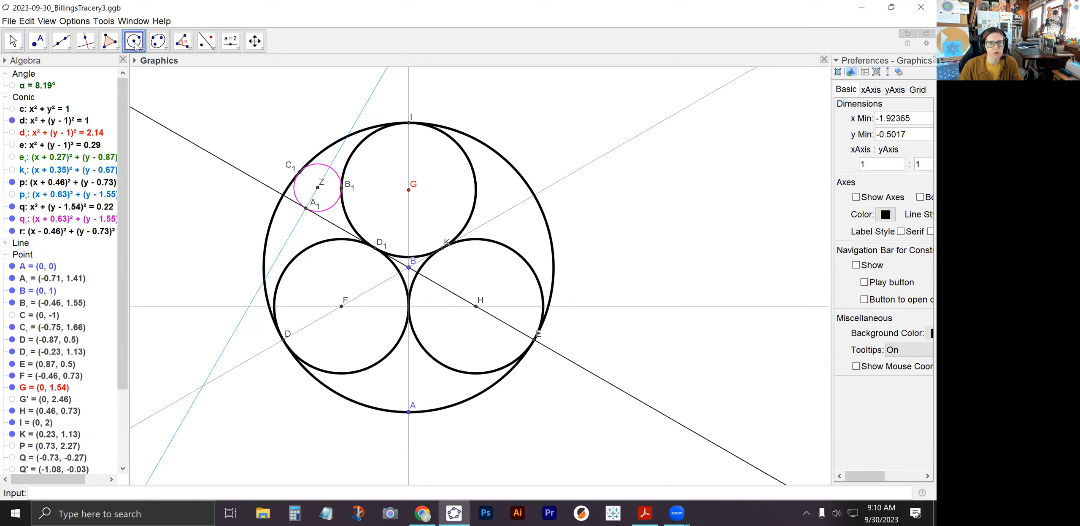
click(139, 46)
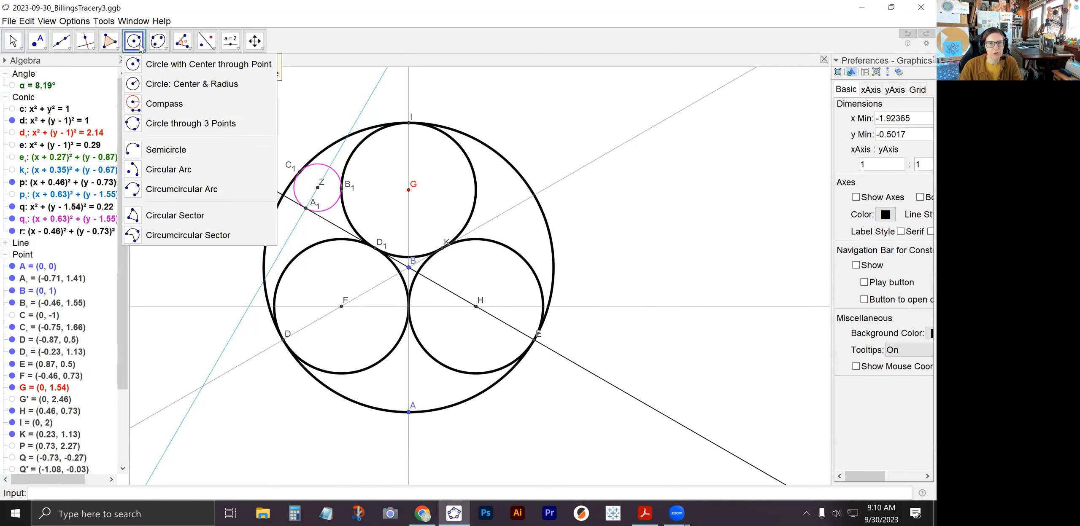
click(147, 67)
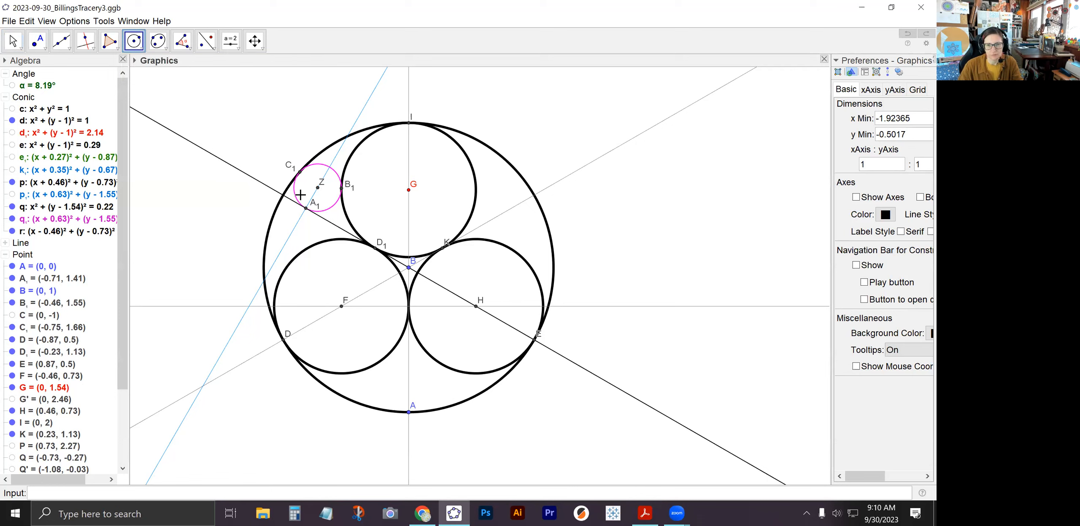
click(341, 188)
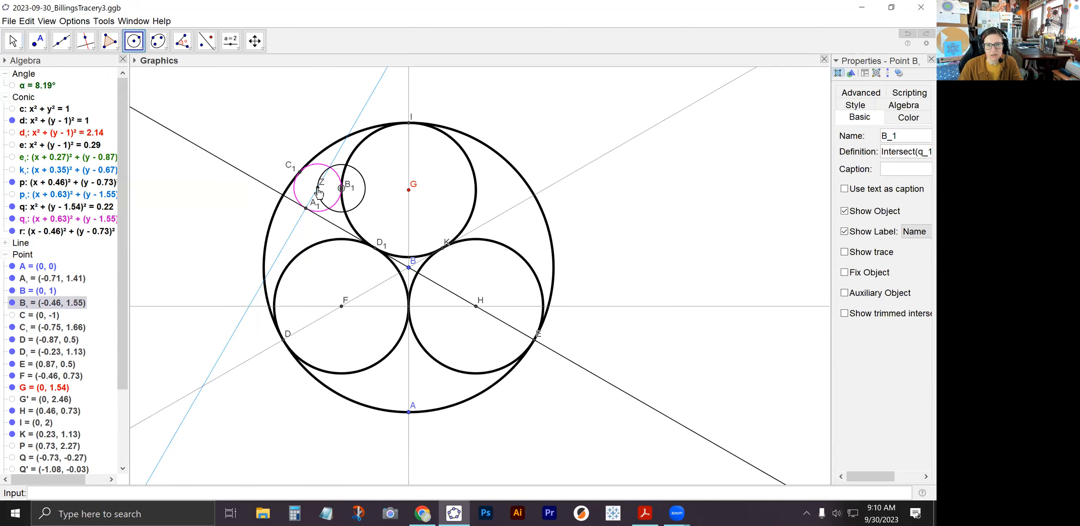
click(317, 188)
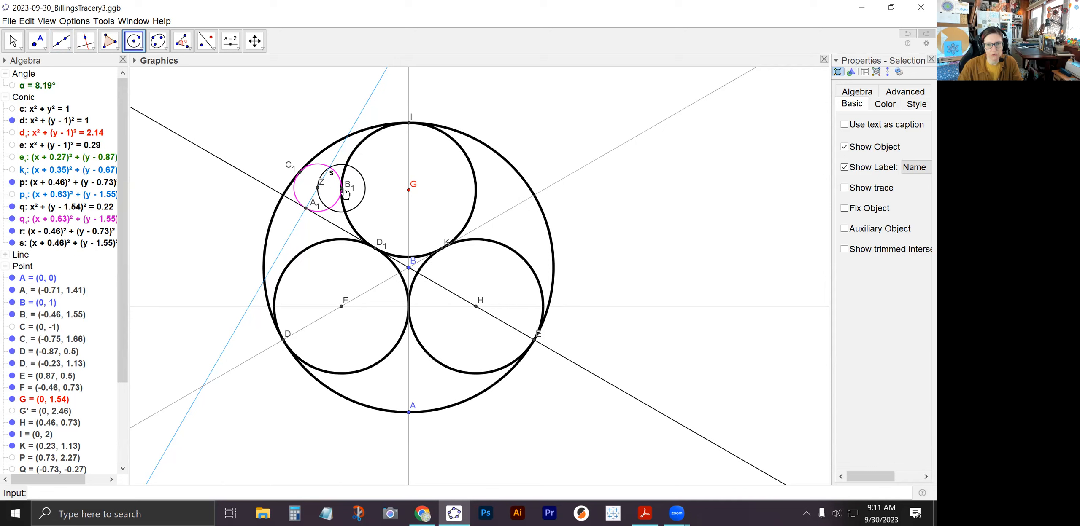
Step: Draw a straight line through points Z and G
click(59, 43)
click(65, 48)
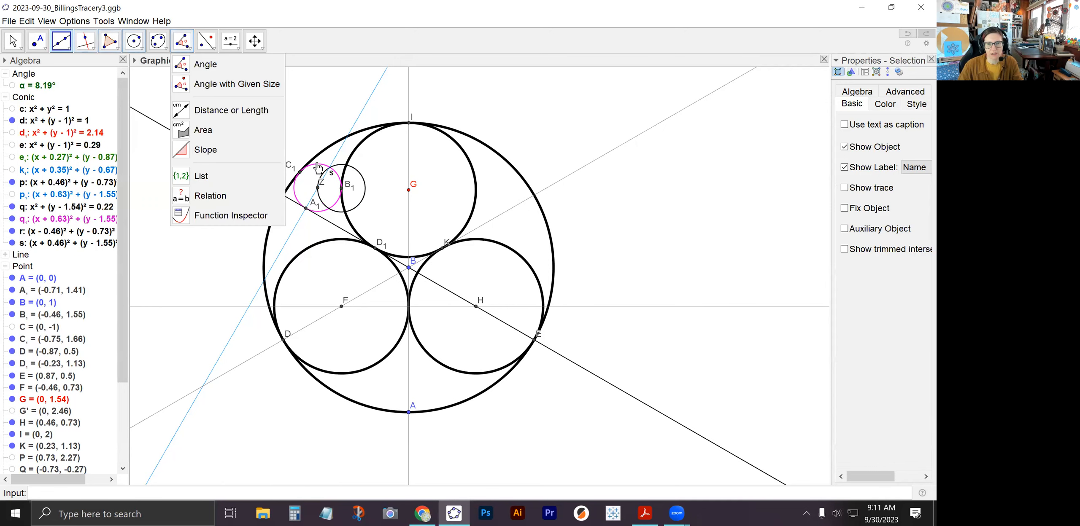
click(318, 189)
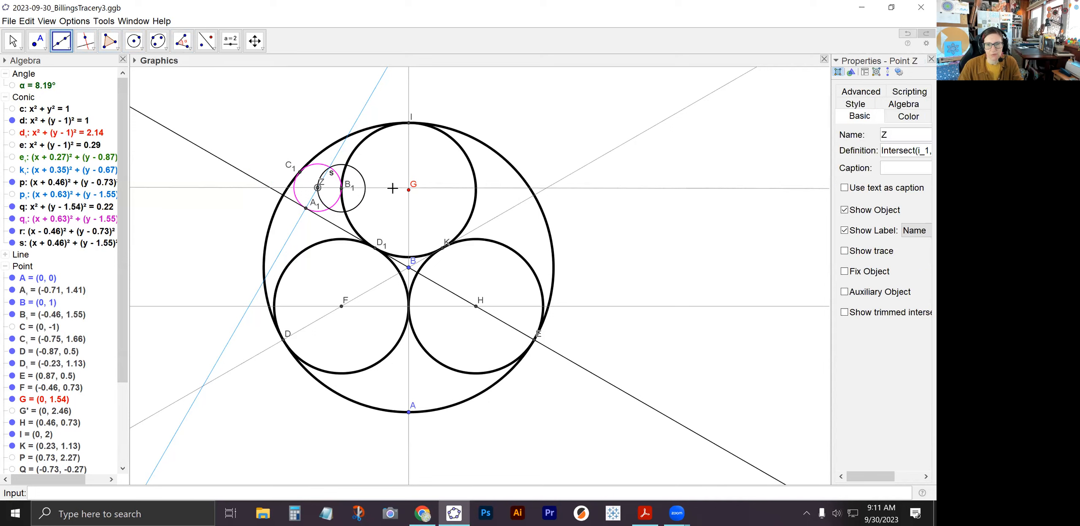
click(408, 191)
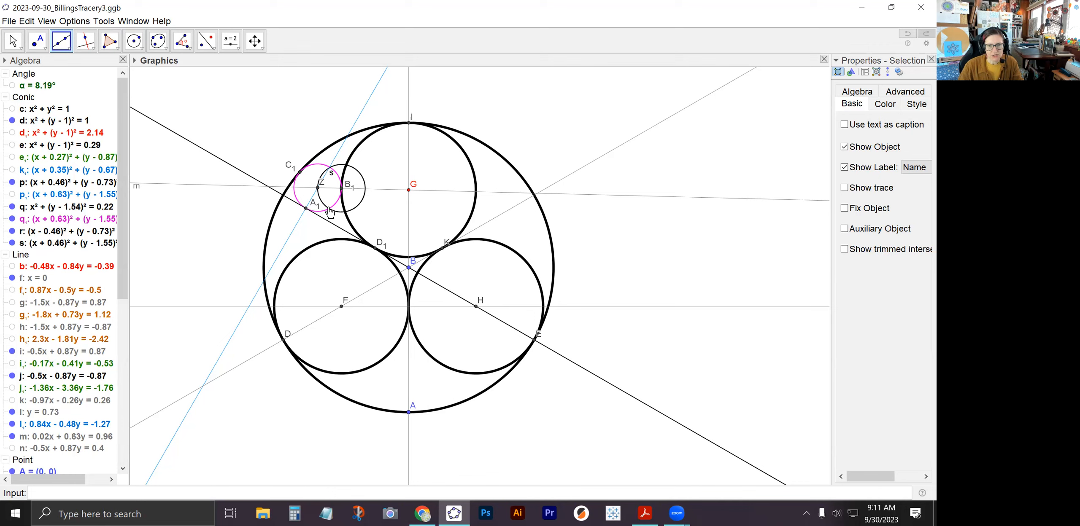
Step: Mark the intersection of circle s and the line through Z and G on the side nearer G, using Intersect
click(43, 50)
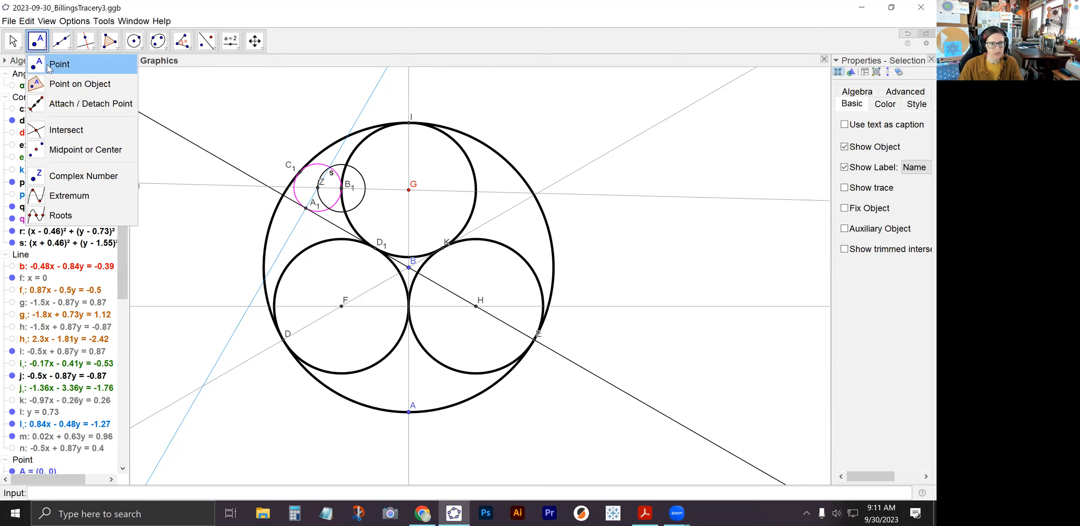
click(58, 133)
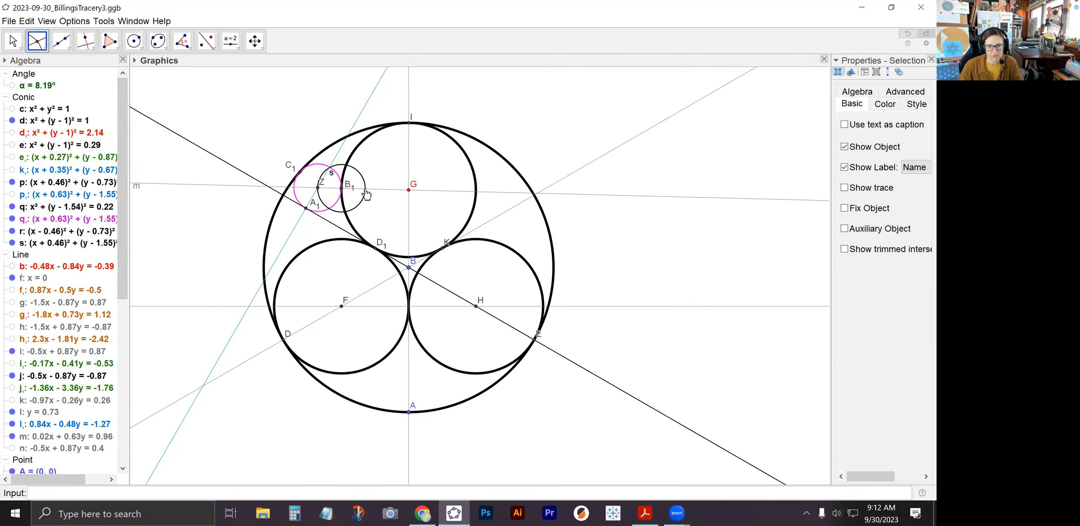
scroll(372, 194, up, 7)
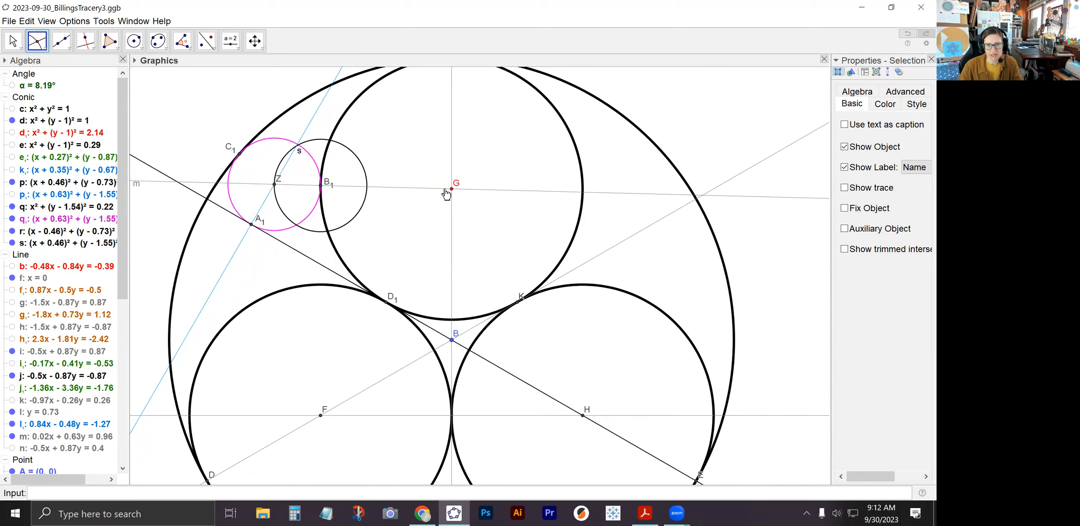
click(366, 187)
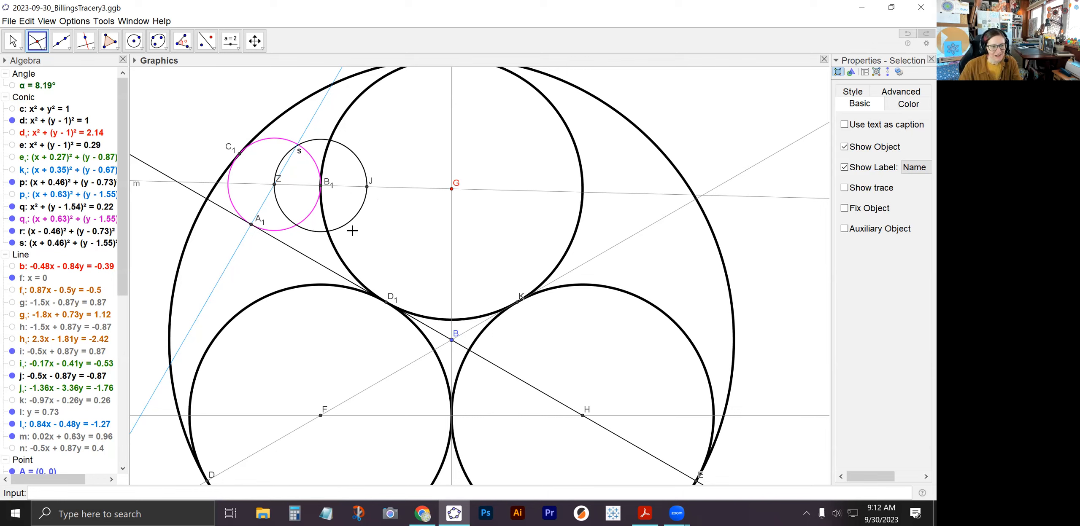
Step: Draw a circle centered on point G and passing through point J, using Circle with Center through Point
click(134, 42)
click(134, 44)
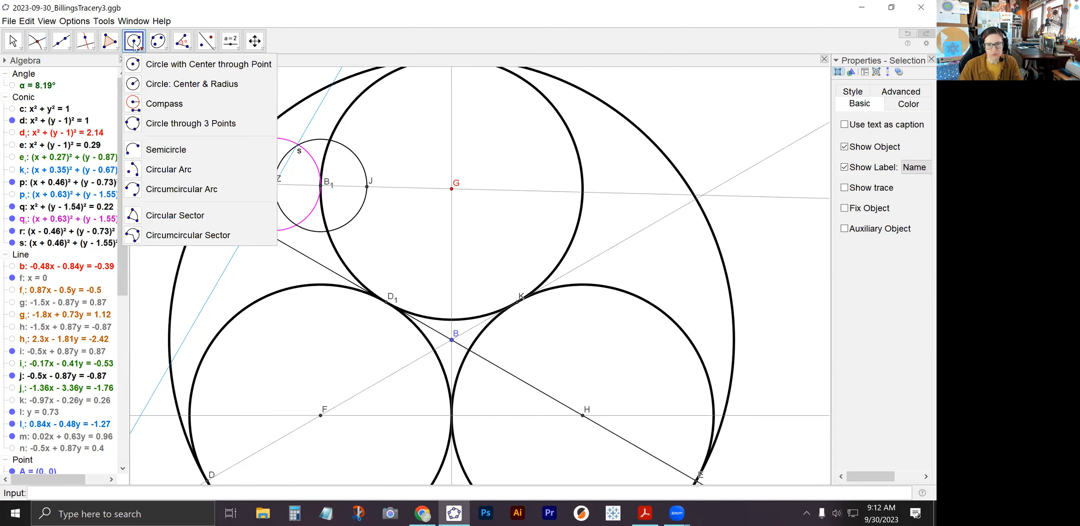
click(136, 44)
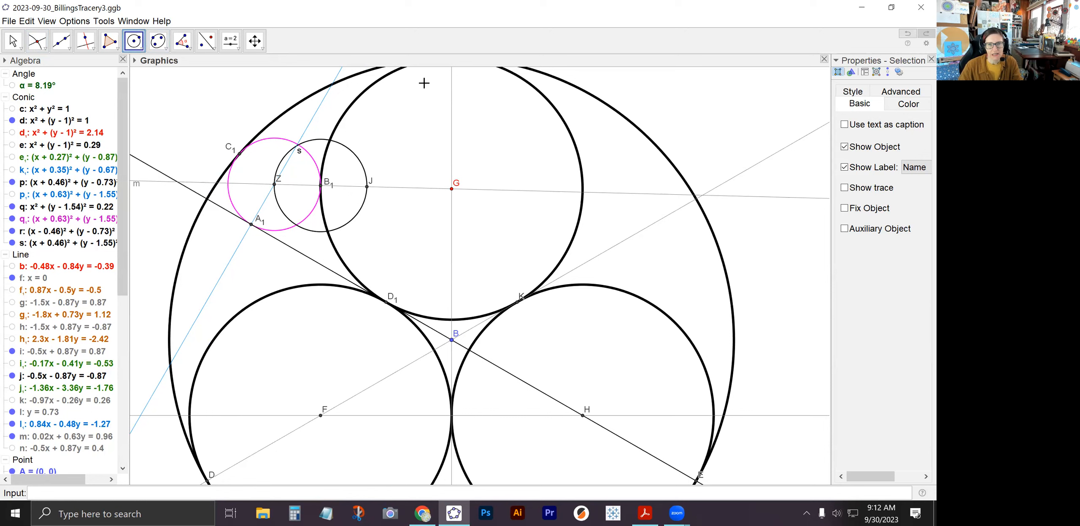
click(451, 189)
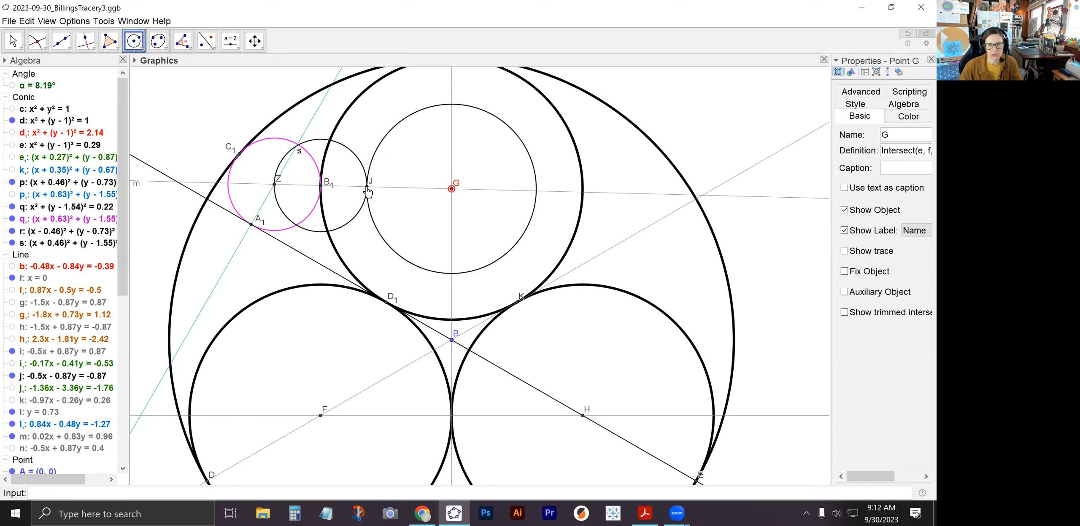
click(367, 188)
key(Escape)
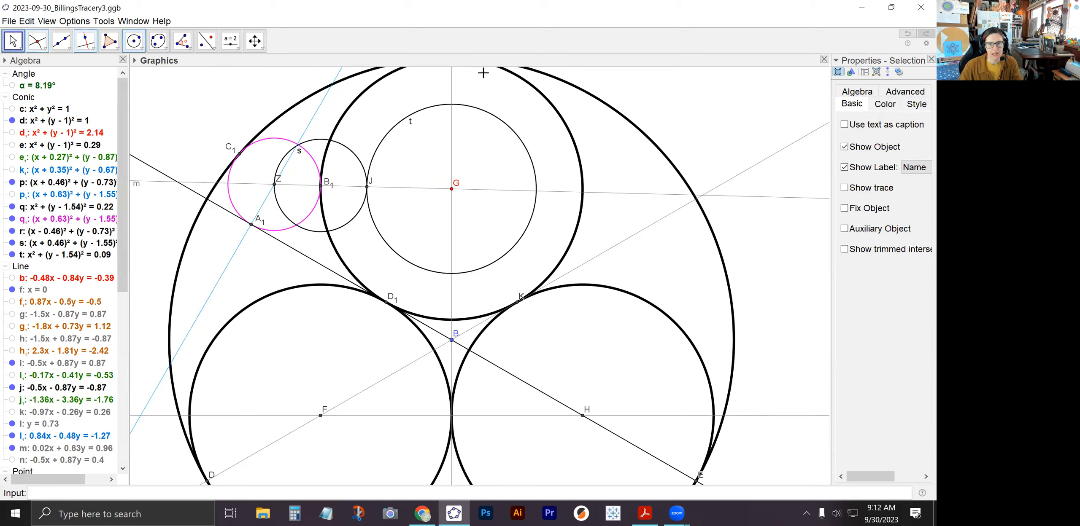
Step: Color the circle through J centered on G light purple (153, 102, 255) and widen the object properties panel
click(418, 112)
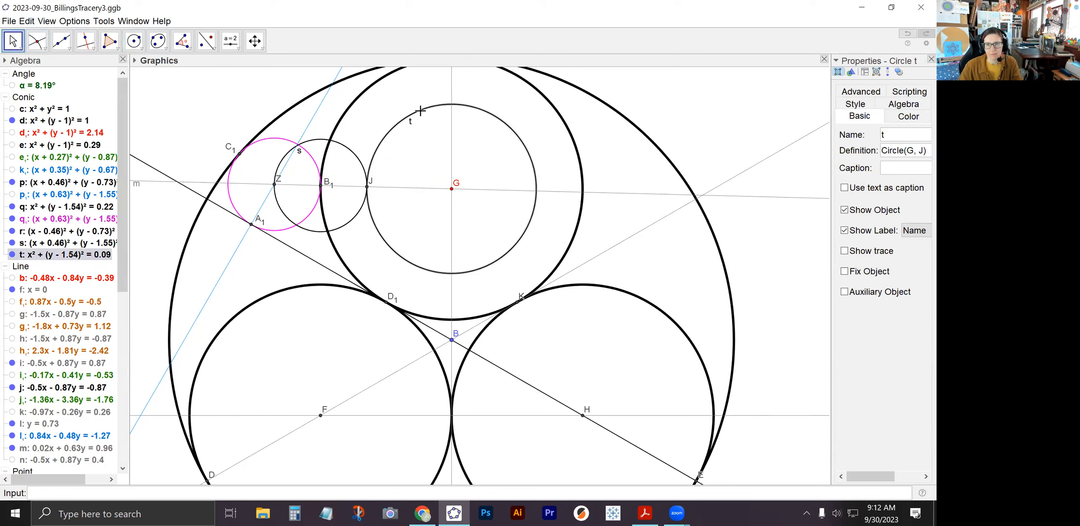
click(901, 118)
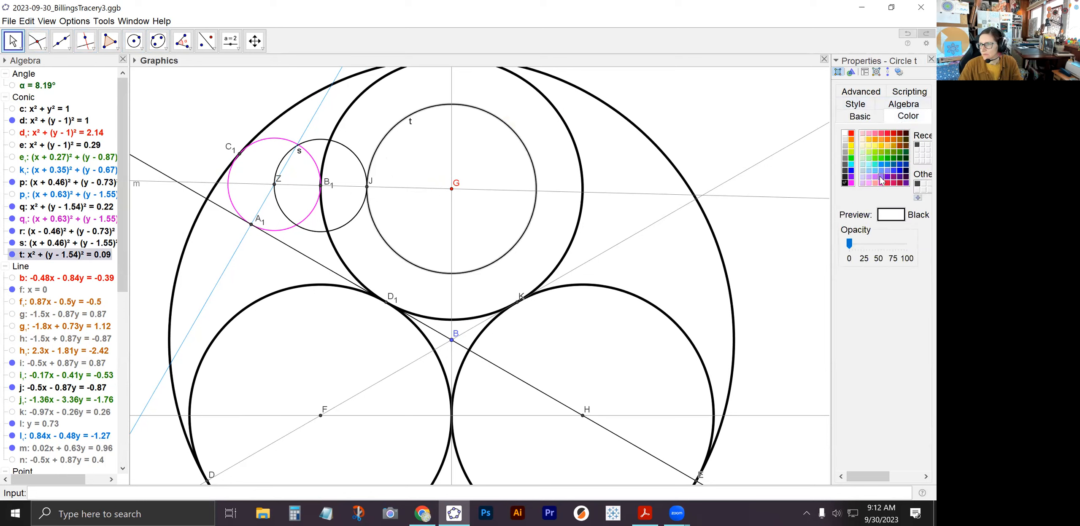
click(880, 177)
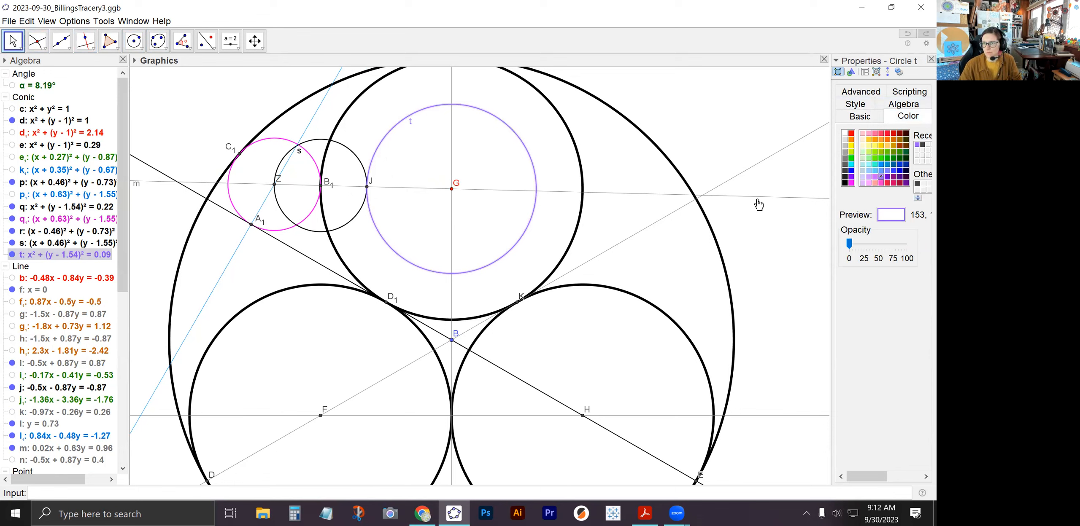
drag(830, 236, 767, 236)
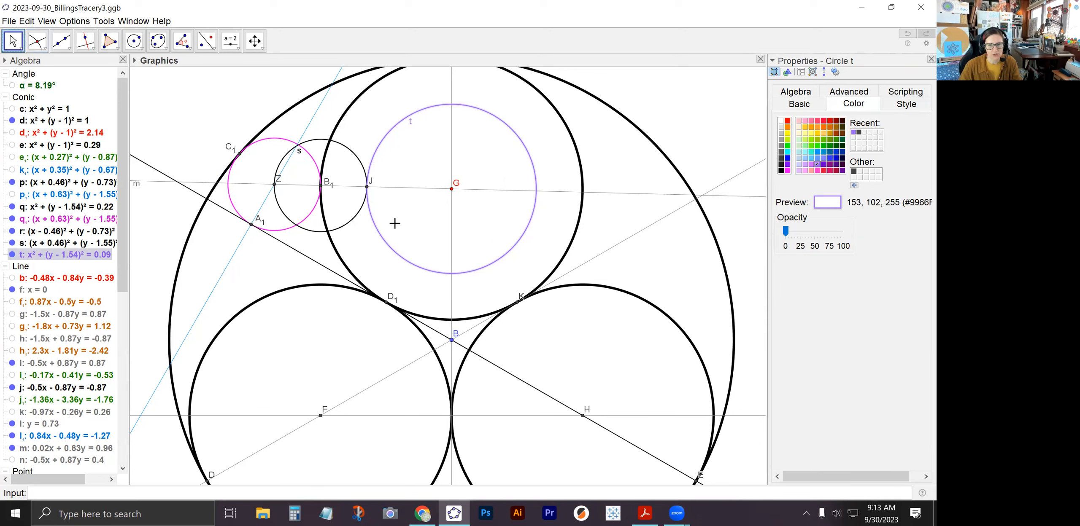
Step: Open the object properties of the purple circle and delete point J along with the circle that depends on it
right_click(379, 238)
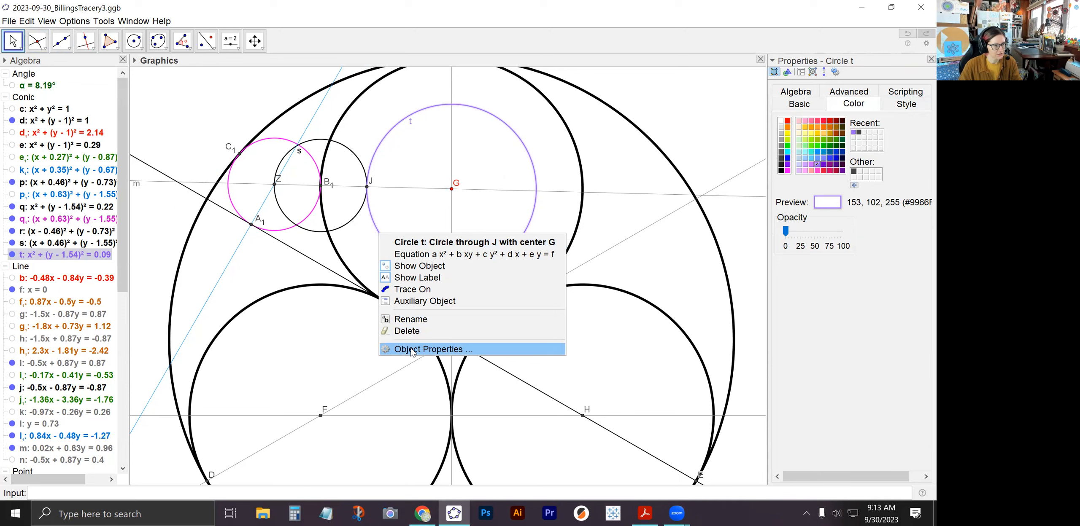
click(411, 350)
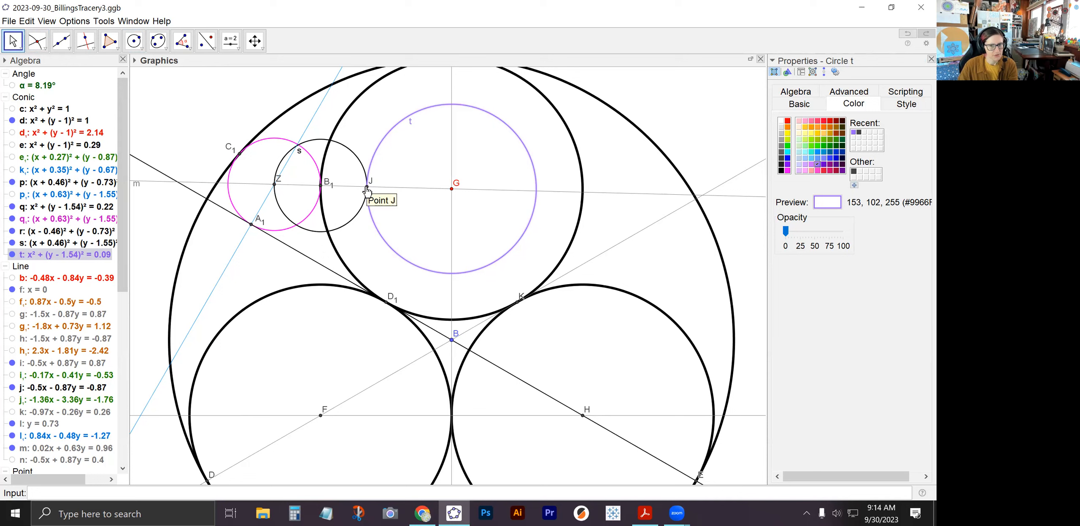
click(367, 190)
key(Delete)
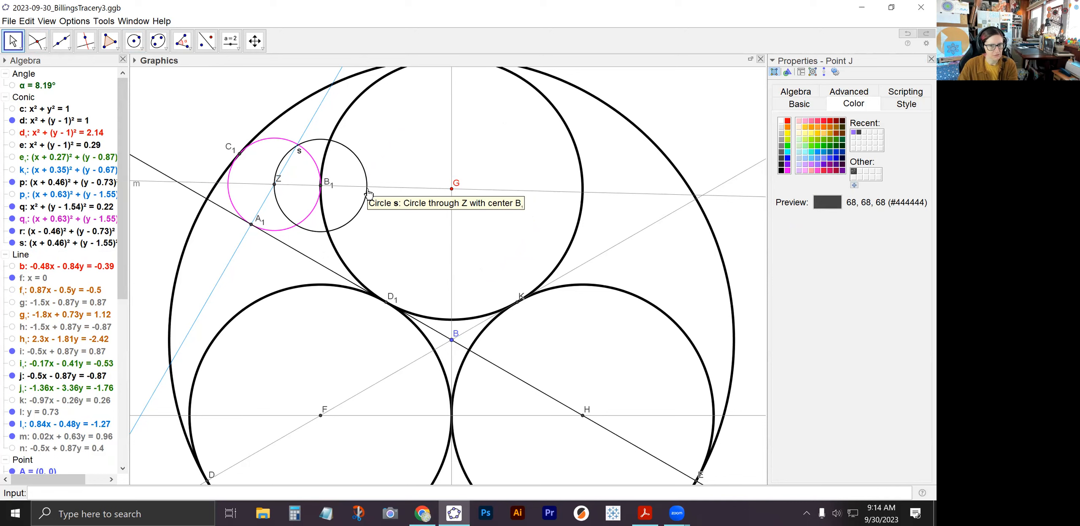
Step: Mark the intersection of the line through Z and G with circle s again, on the side nearer G
click(37, 42)
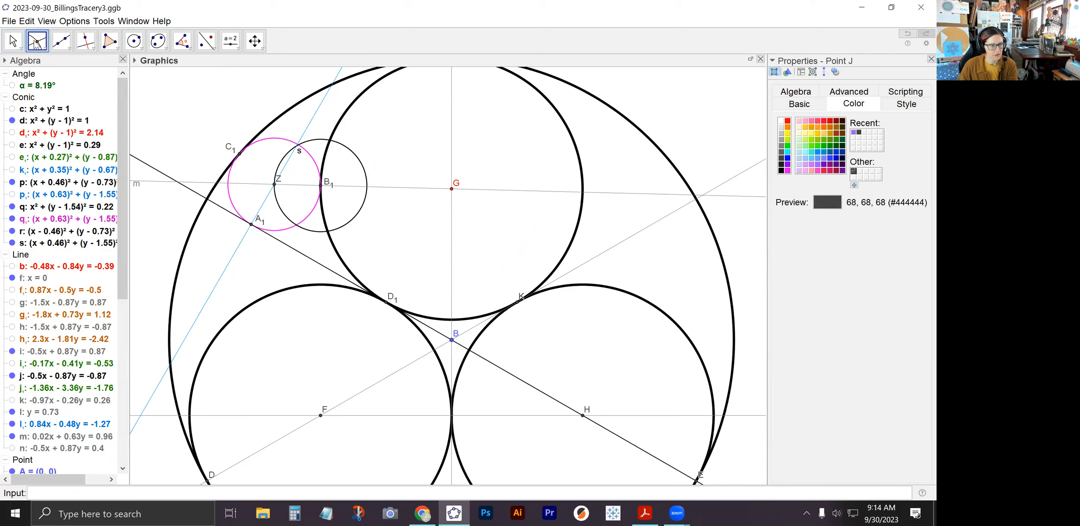
click(36, 42)
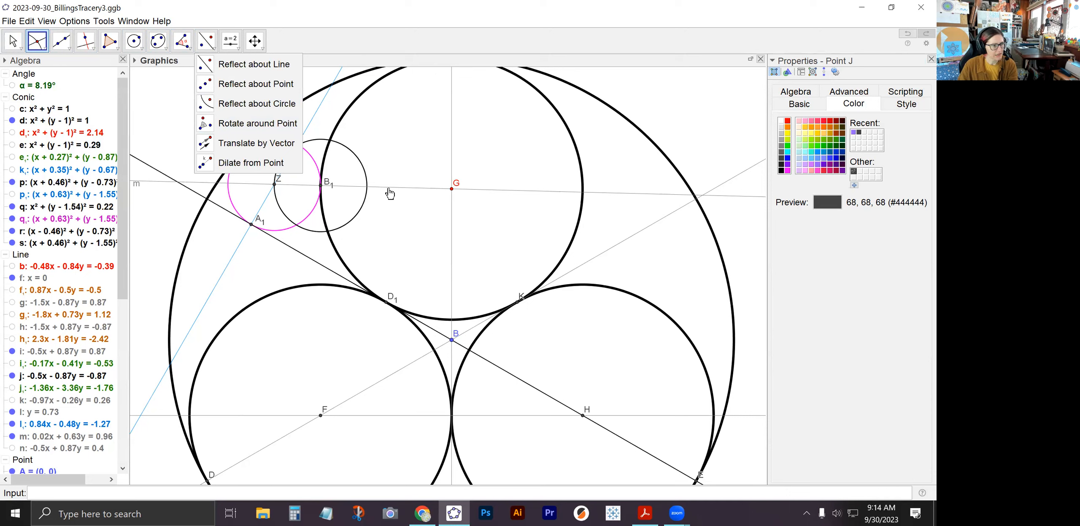
click(366, 187)
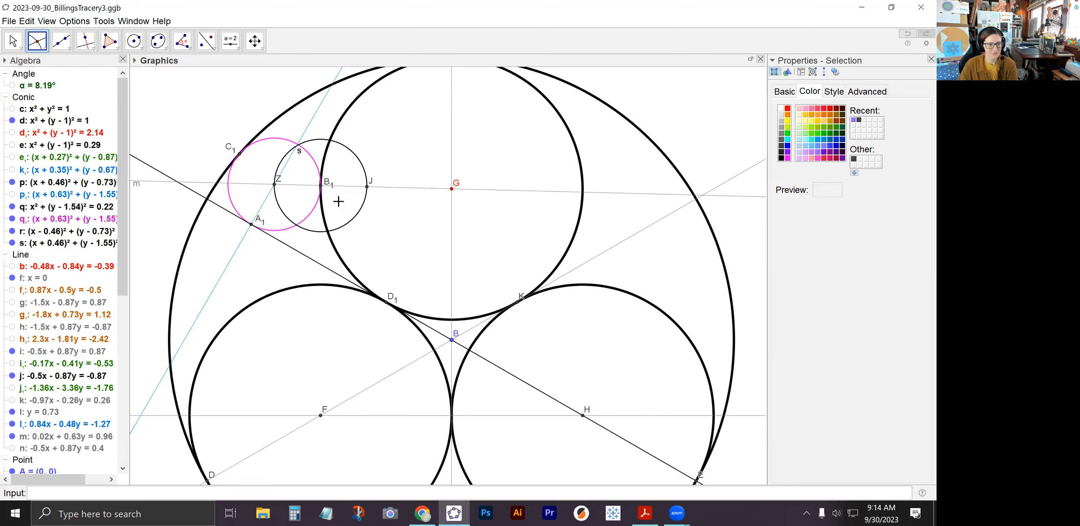
Step: Draw the circle centered on point G through the newly marked point J again, using Circle with Center through Point
click(138, 42)
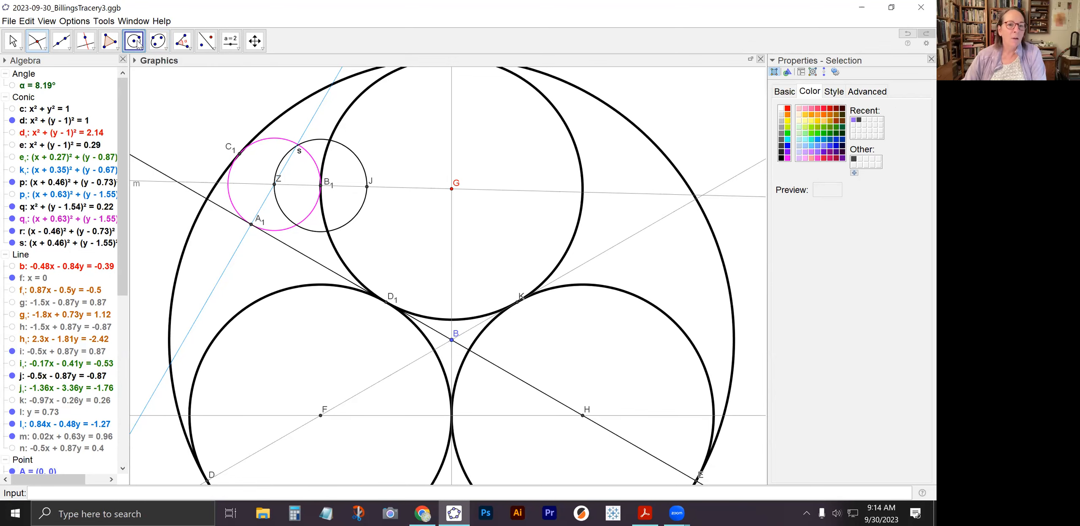
click(134, 44)
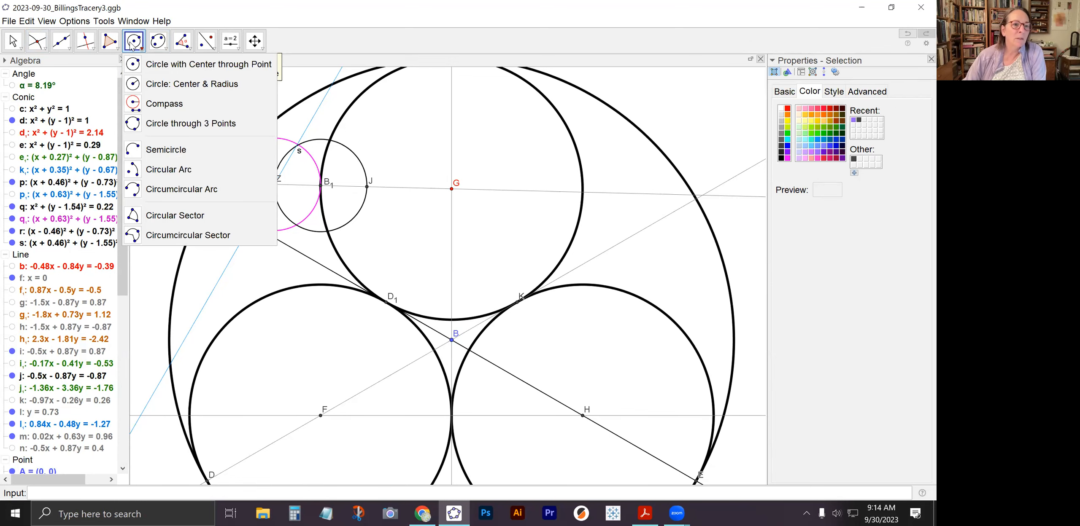
click(132, 45)
click(37, 42)
click(37, 42)
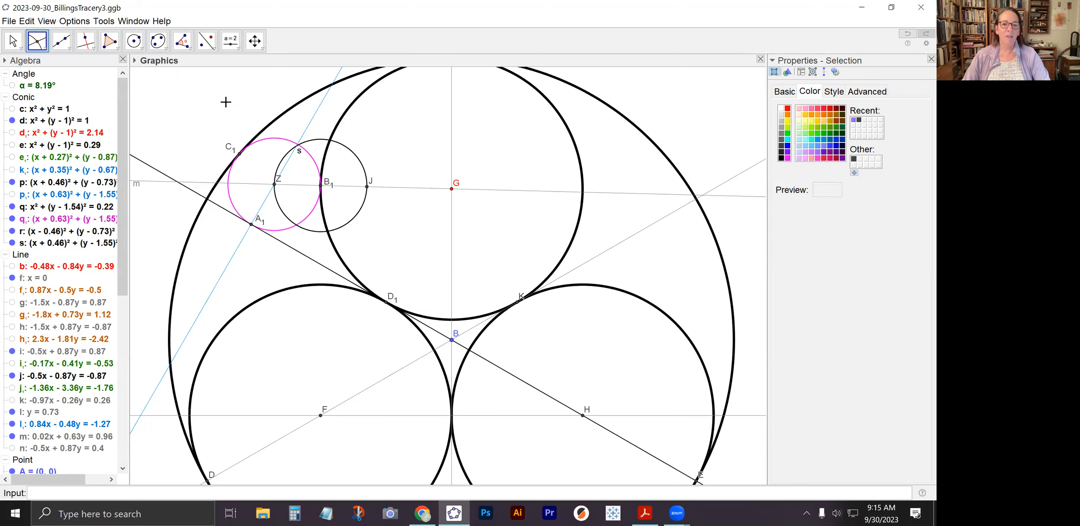
click(134, 41)
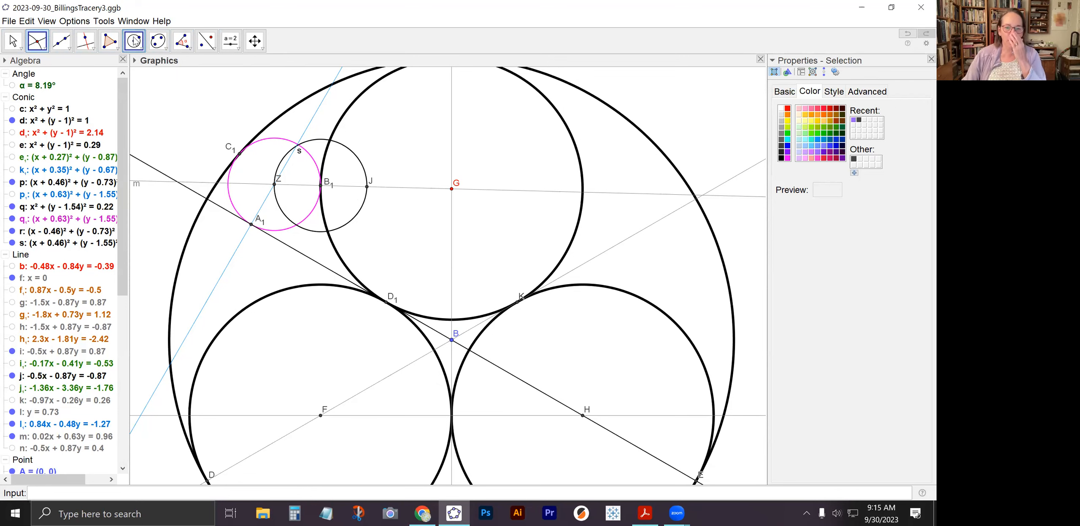
click(452, 188)
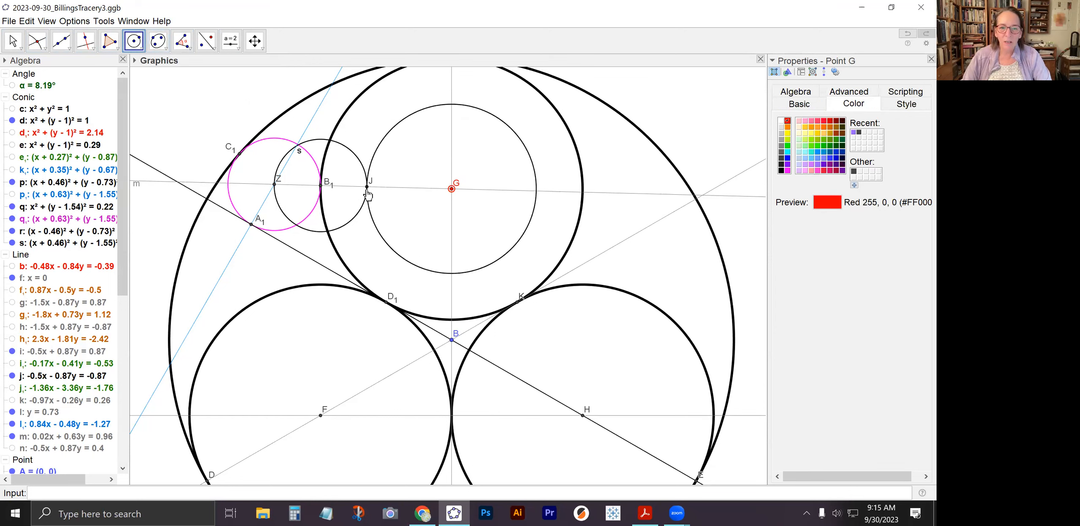
click(368, 188)
Step: Color the new circle centered on G light purple (153, 102, 255)
click(12, 41)
click(409, 122)
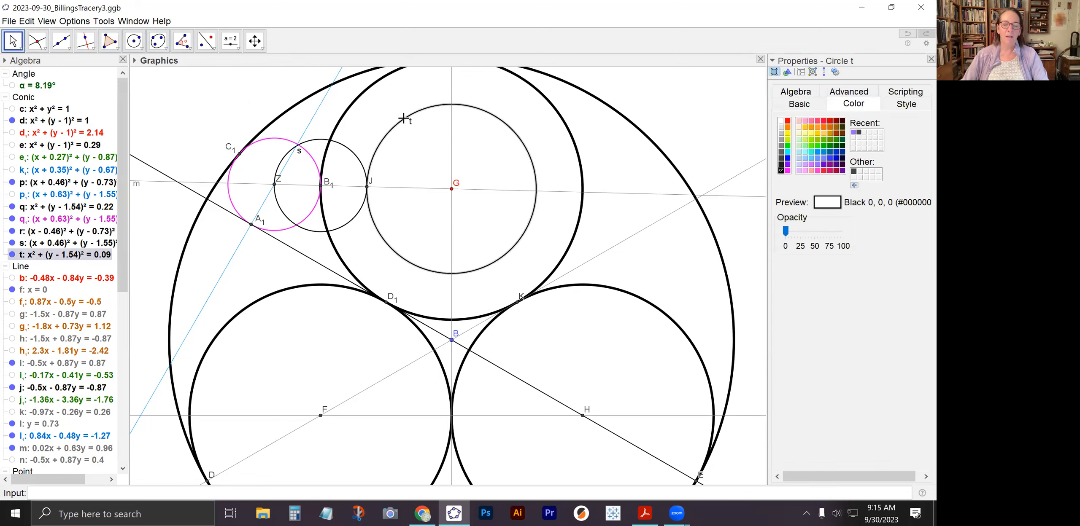
click(818, 165)
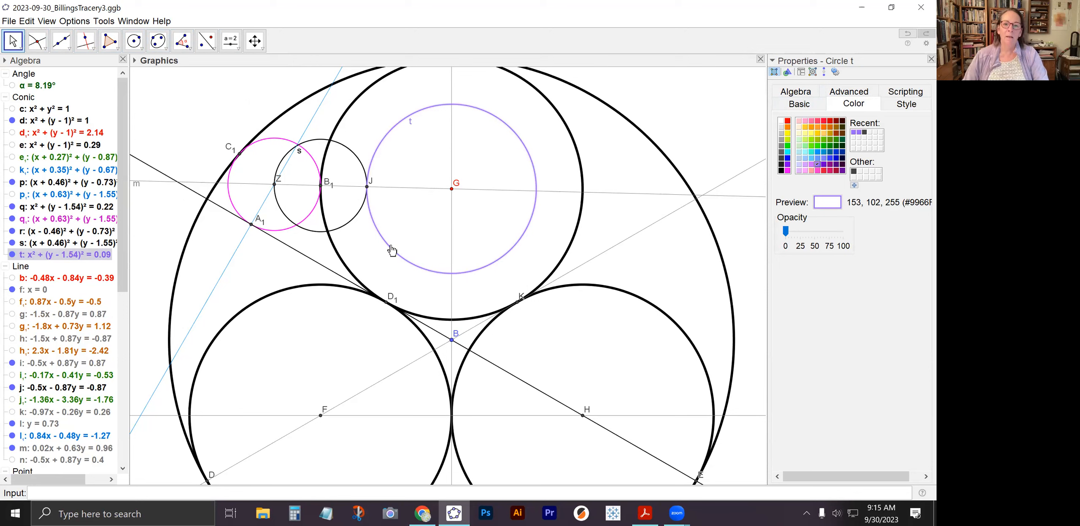
click(11, 42)
click(22, 66)
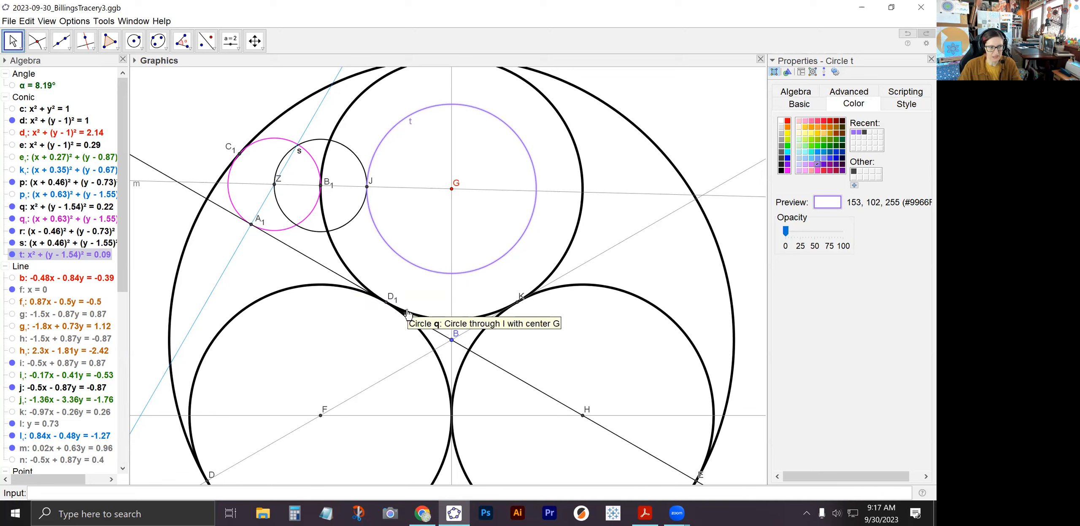
Step: Draw a circle centered on point D1 and passing through point Z, using Circle with Center through Point
click(136, 42)
mouse_move(164, 51)
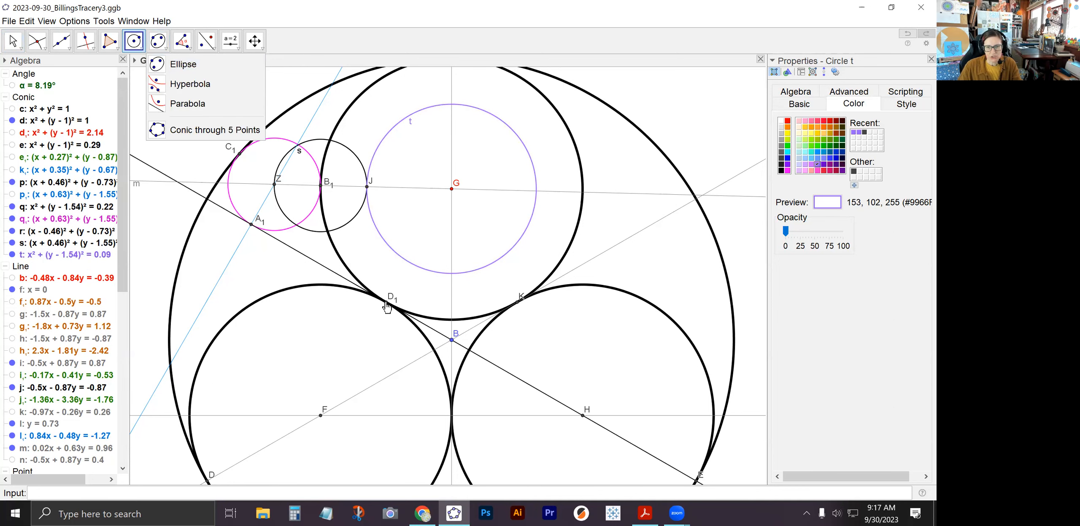
click(387, 303)
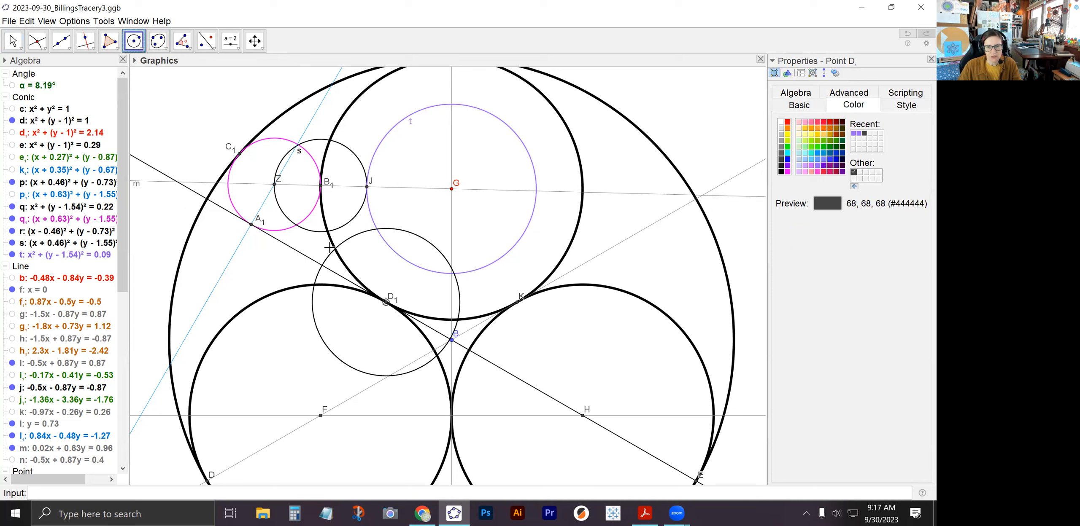
click(274, 186)
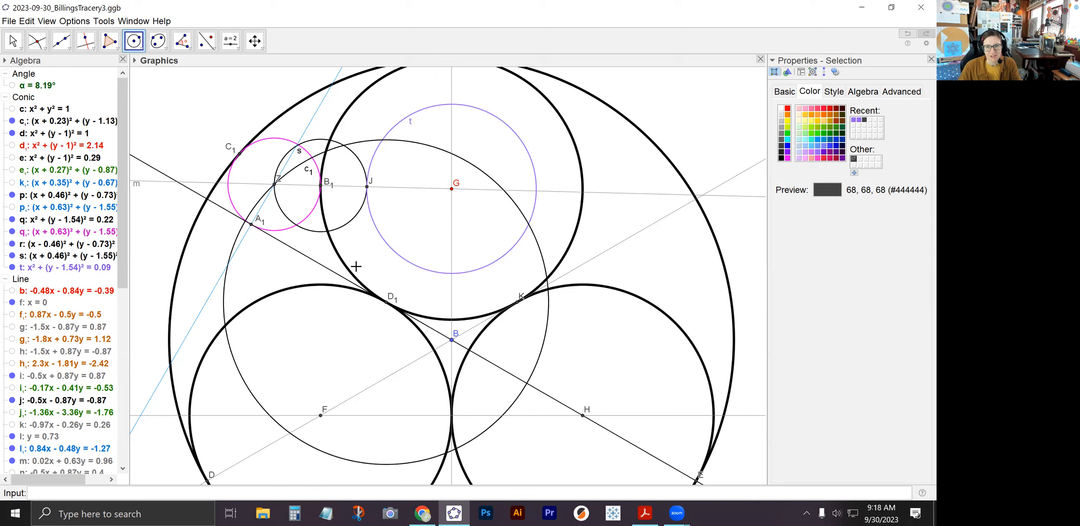
Step: Place a point on the line through E and B between A1 and D1 with Point on Object, and slide it slightly toward D1
click(45, 48)
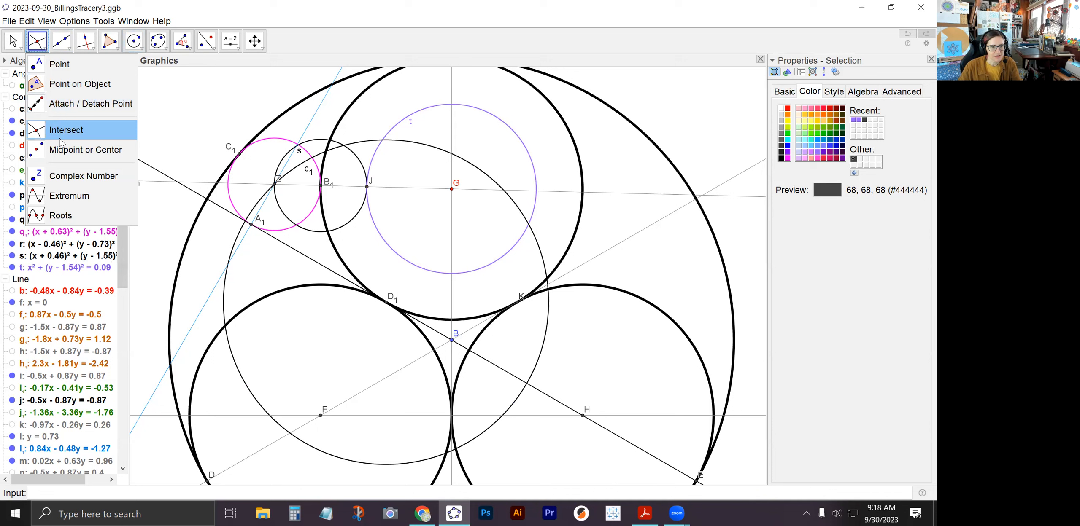
click(65, 85)
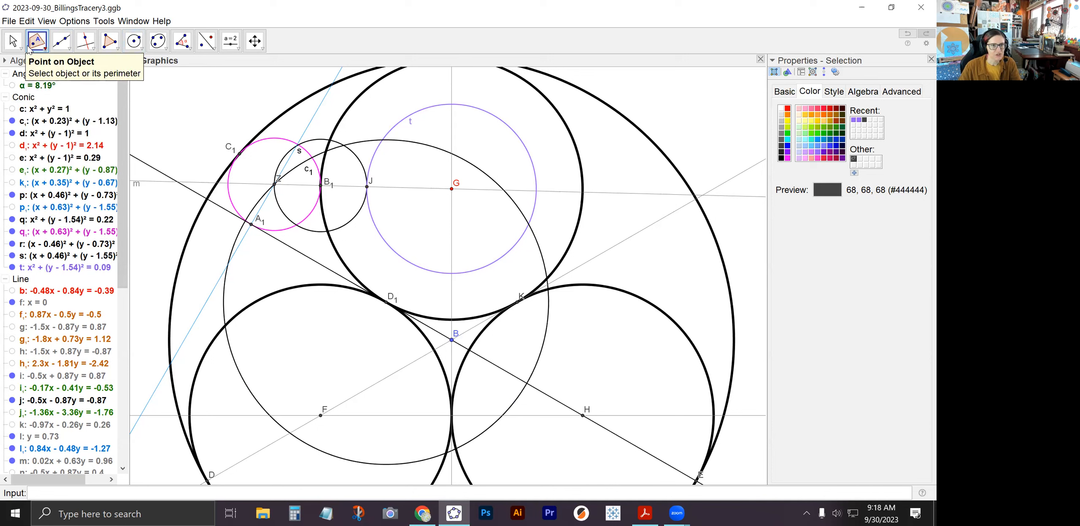
click(311, 259)
click(12, 41)
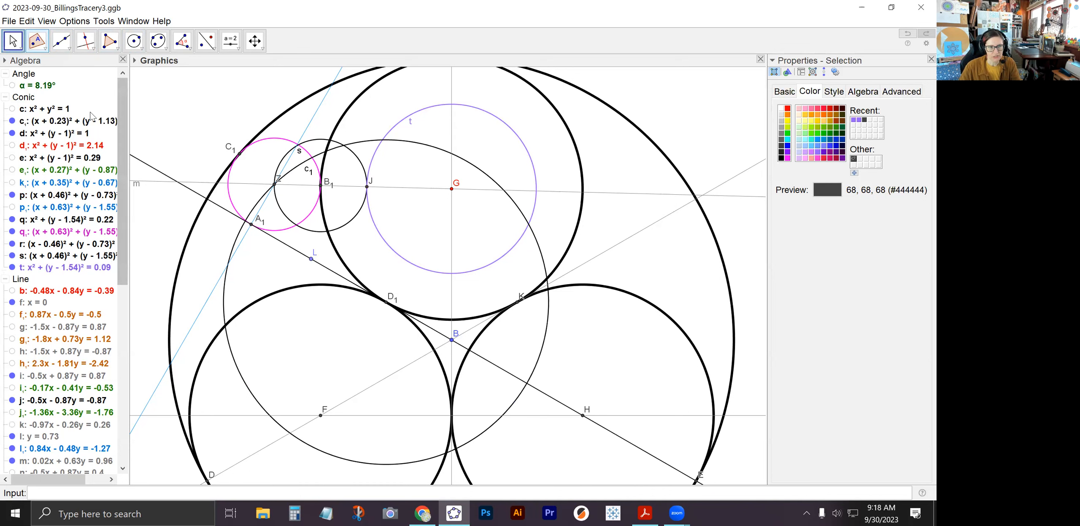
mouse_move(311, 263)
mouse_down()
mouse_move(282, 245)
mouse_move(415, 321)
mouse_move(382, 312)
mouse_move(320, 264)
mouse_up()
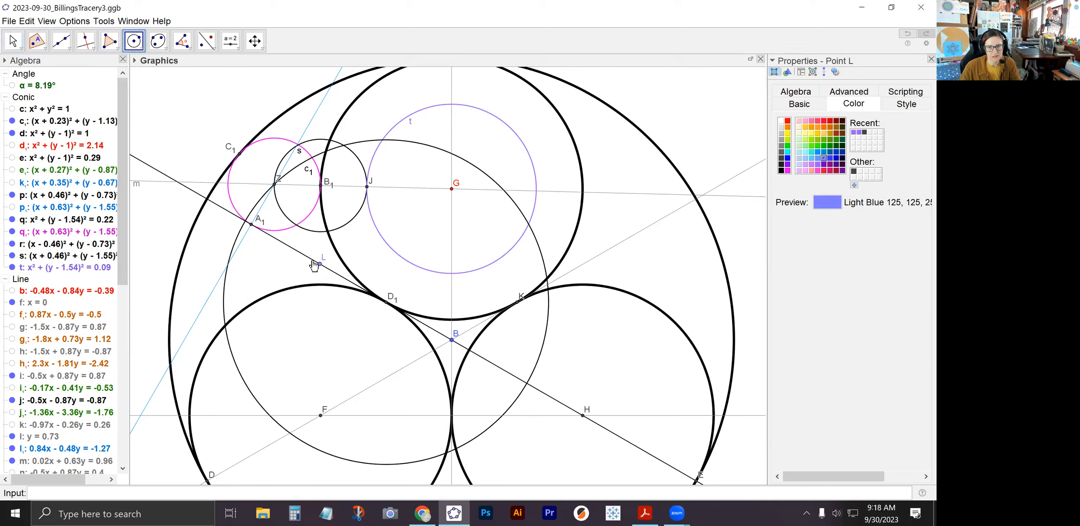
Step: Draw a circle centered on point L and passing through point Z, using Circle with Center through Point
click(320, 264)
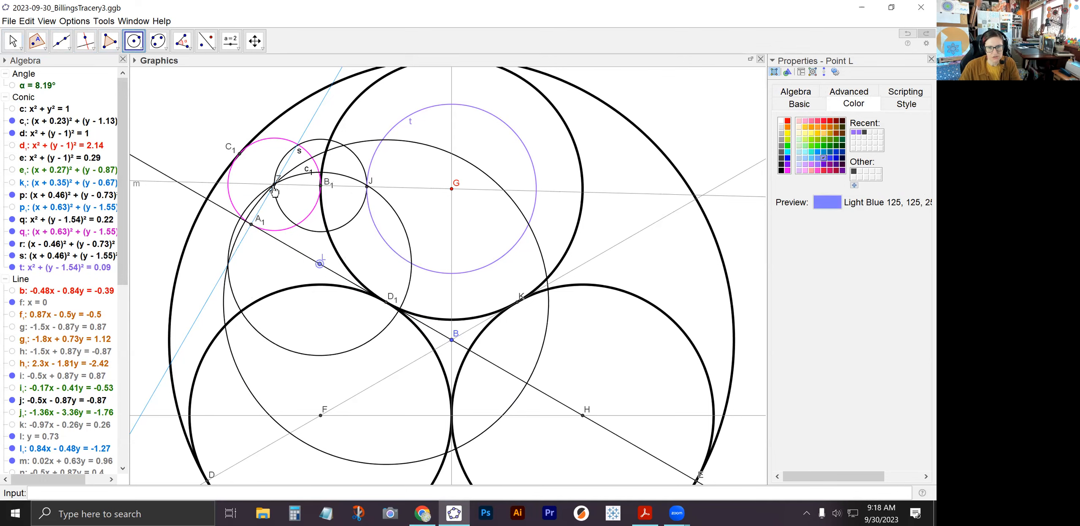
click(274, 190)
click(13, 41)
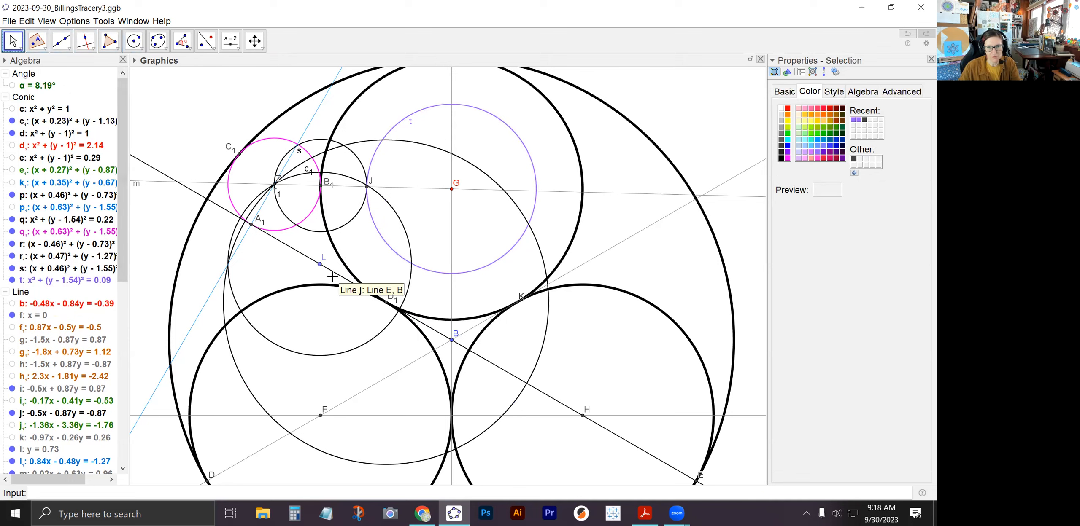
Step: Slide point L along the line through E and B toward D1, and delete it together with its circle
mouse_move(319, 265)
mouse_down()
mouse_move(379, 288)
mouse_move(314, 251)
mouse_move(269, 243)
mouse_move(434, 338)
mouse_move(270, 238)
mouse_move(333, 275)
mouse_up()
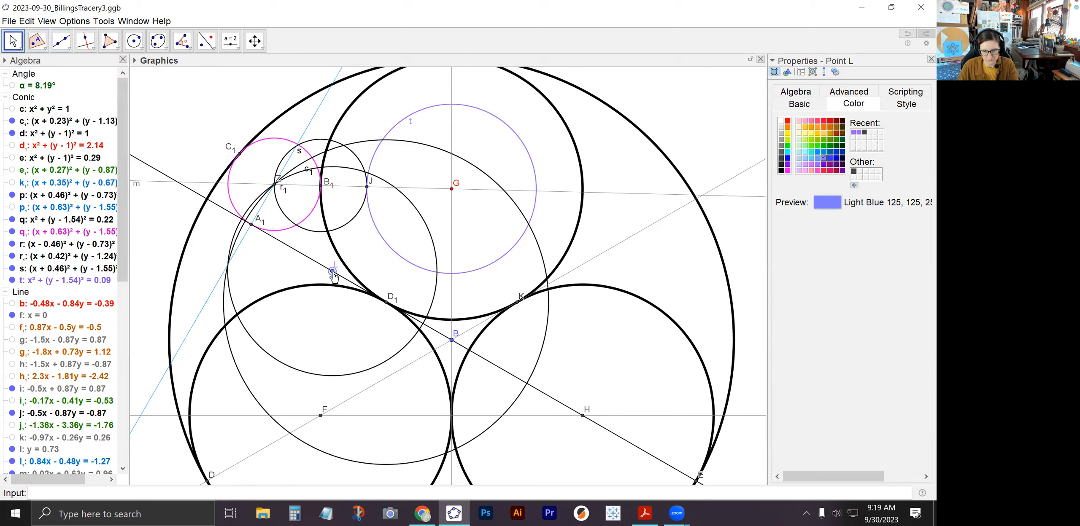
key(Delete)
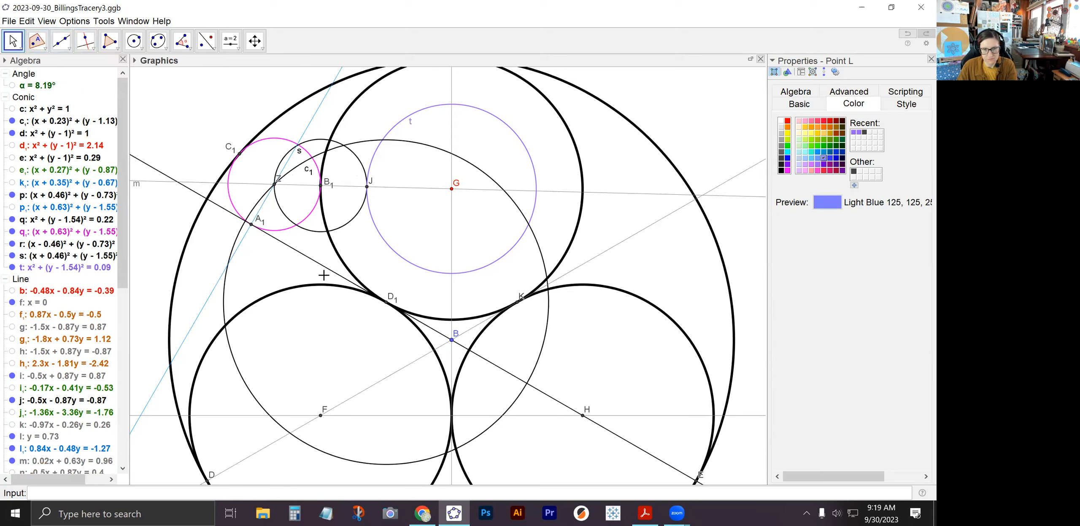
Step: Mark both intersections of the D1-centered circle with the light purple circle around G, using Intersect
click(45, 49)
click(49, 134)
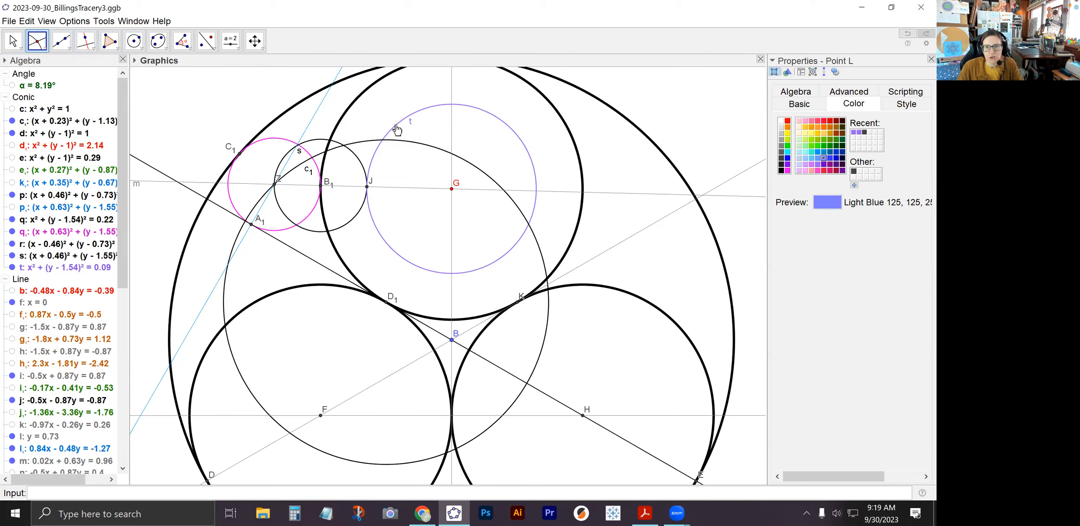
click(383, 144)
click(529, 227)
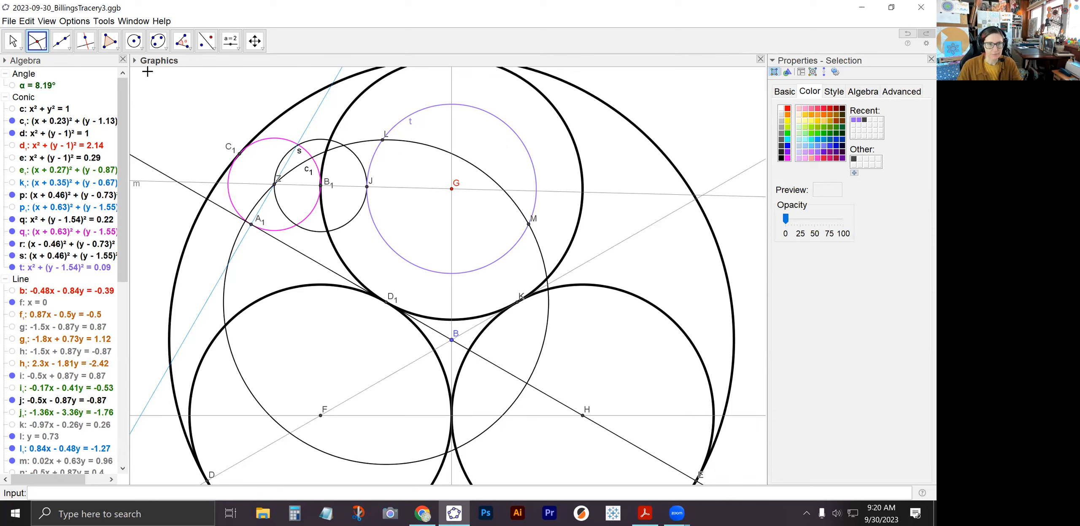
Step: Draw a line through the intersection points L and M and return to the Move tool
click(62, 42)
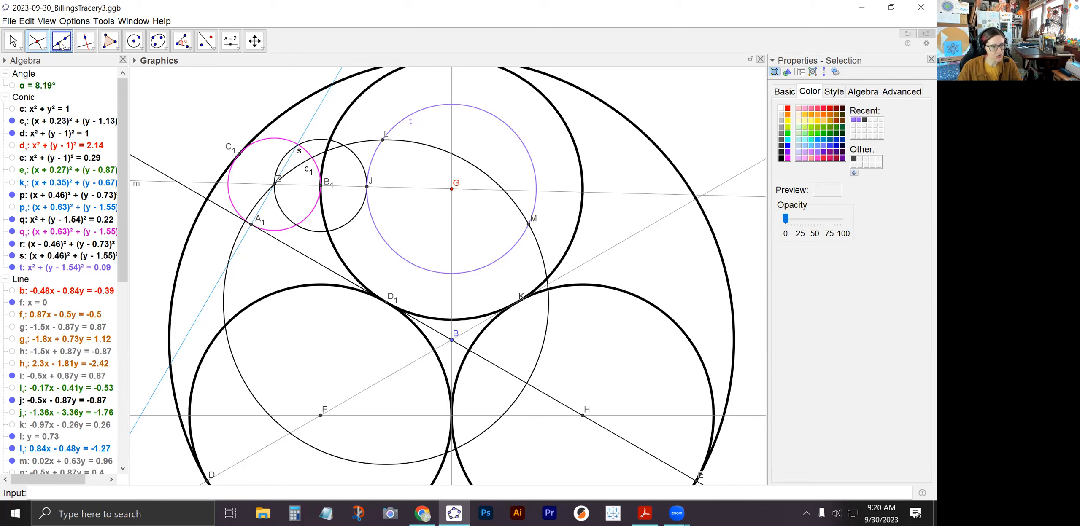
click(382, 140)
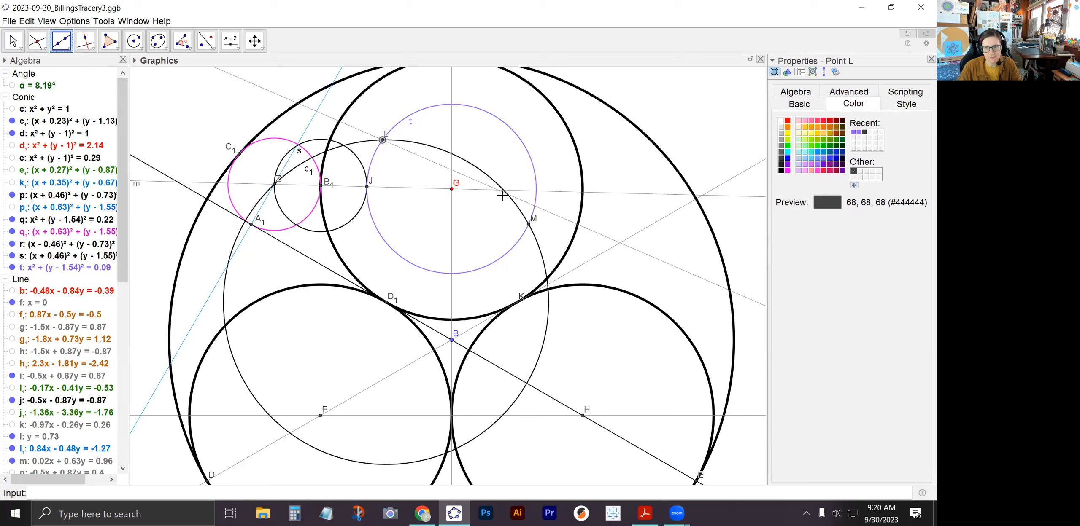
click(528, 225)
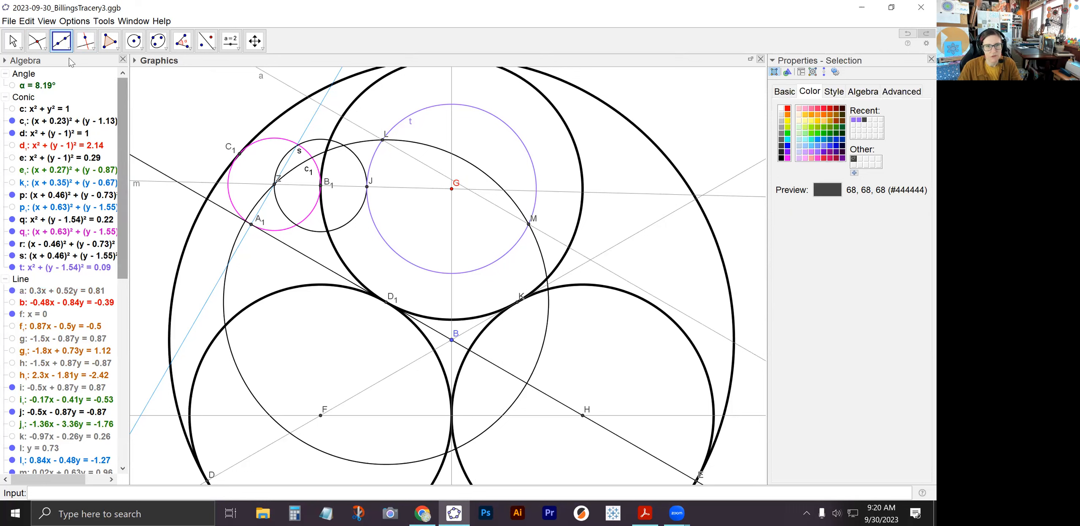
click(12, 42)
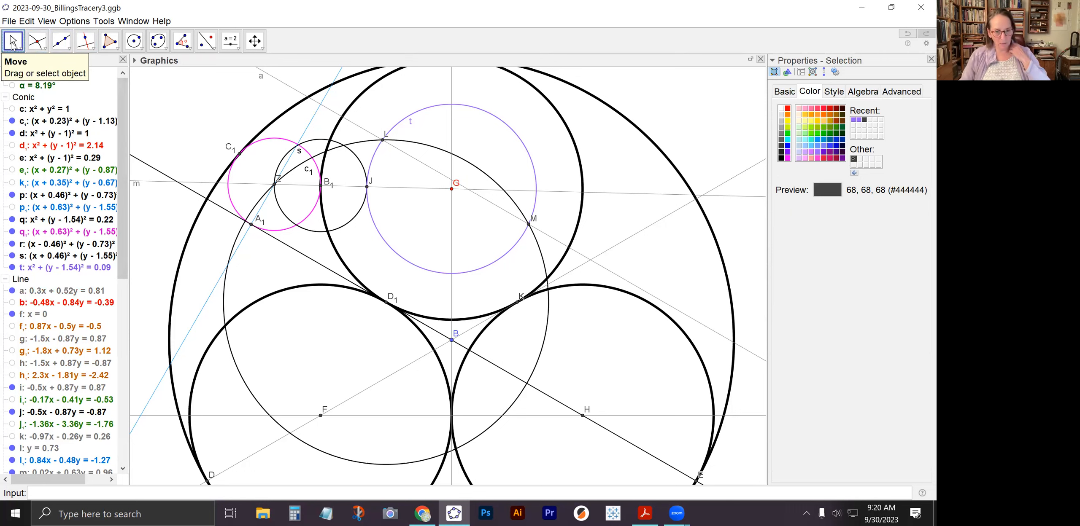
click(12, 42)
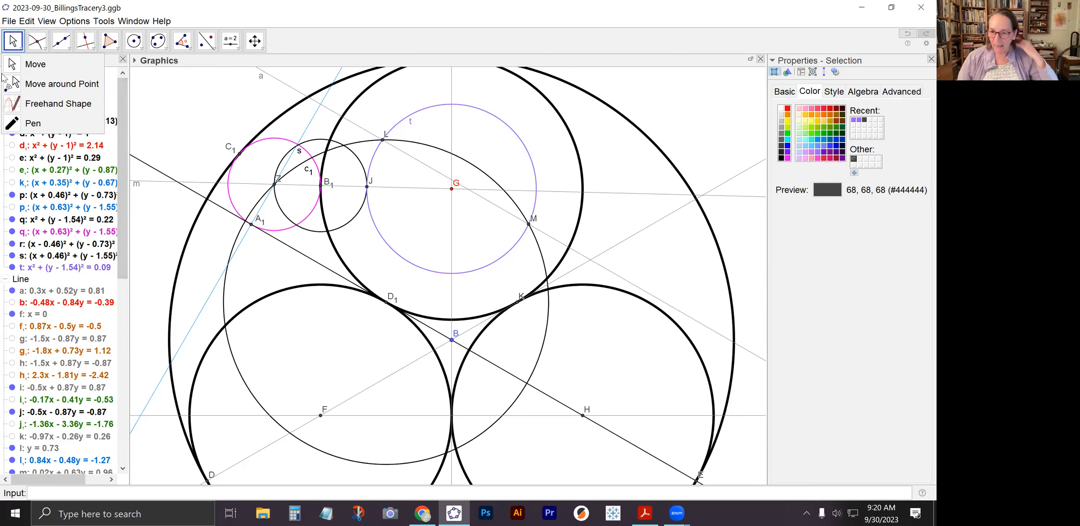
click(13, 41)
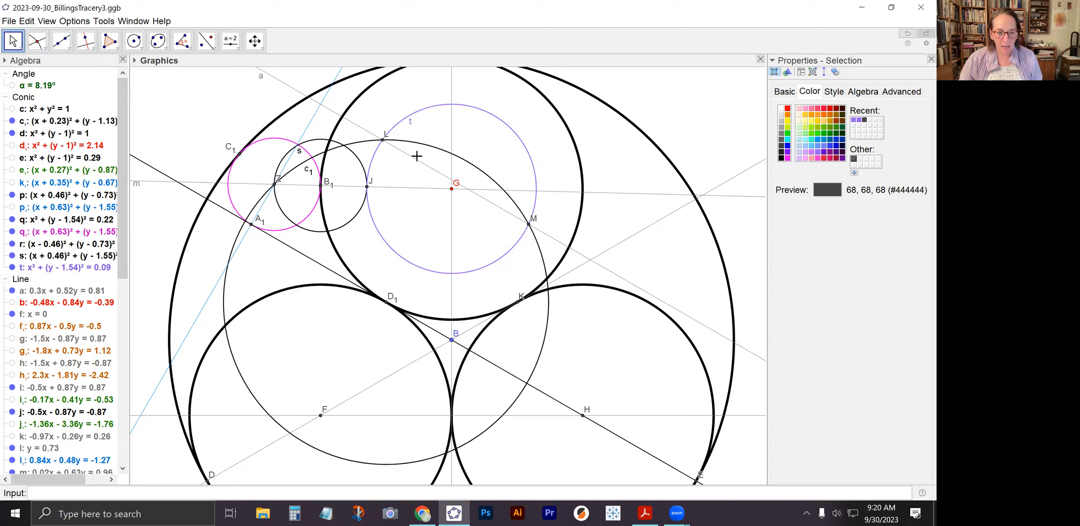
Step: Delete the intersection points L and M with their line, and delete the circle centered on D1
click(383, 139)
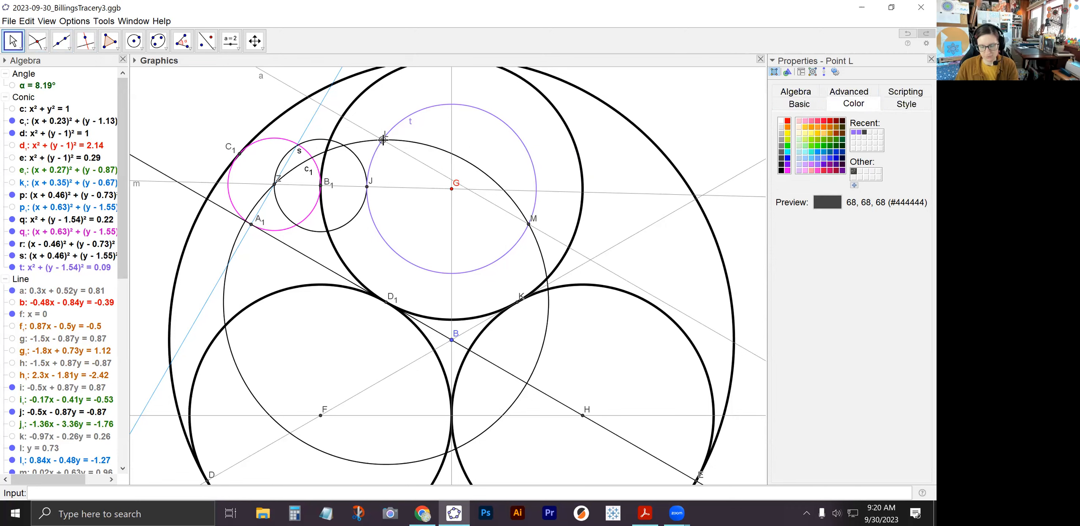
key(Delete)
click(529, 226)
key(Delete)
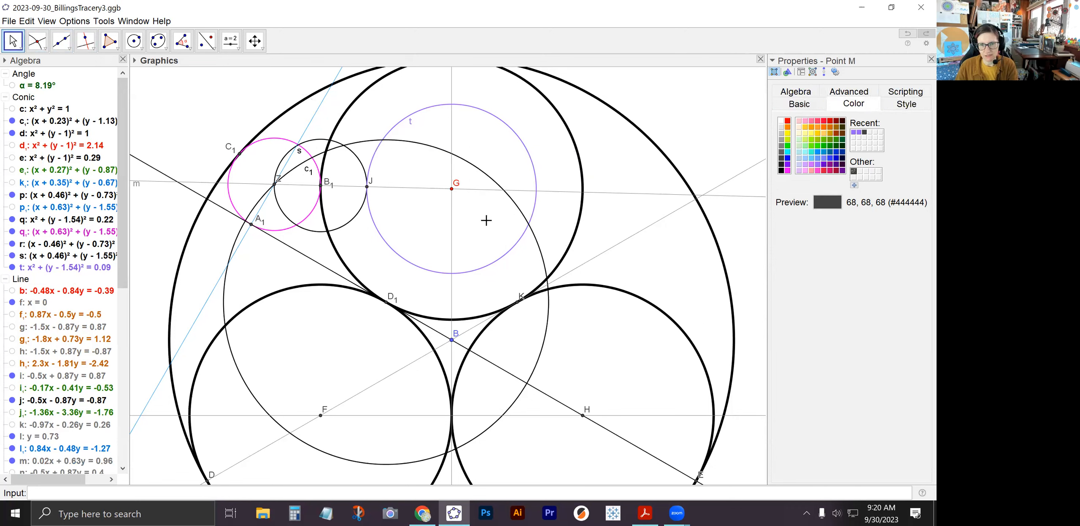
click(369, 146)
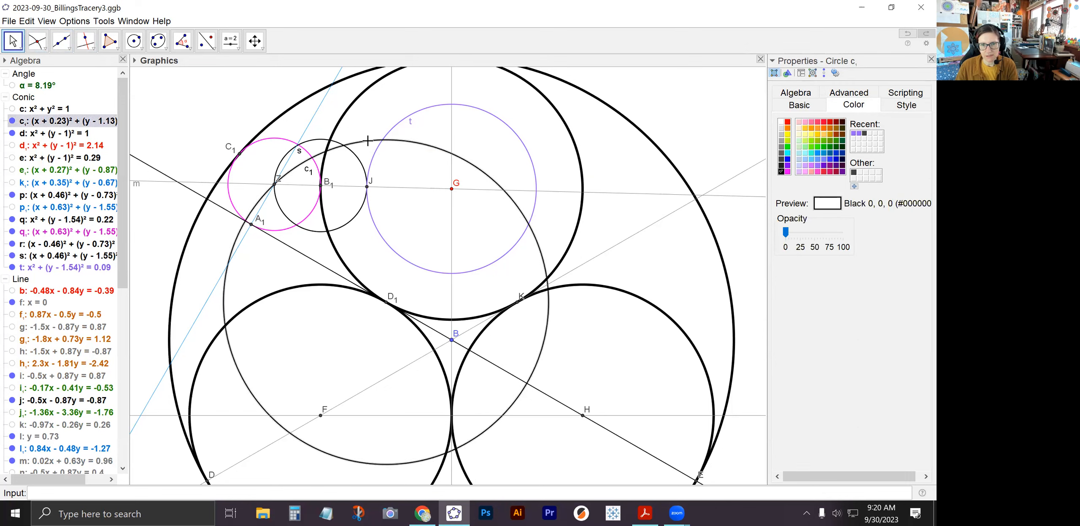
key(Delete)
Step: Redraw the circle centered on point D1 and passing through point Z
click(135, 42)
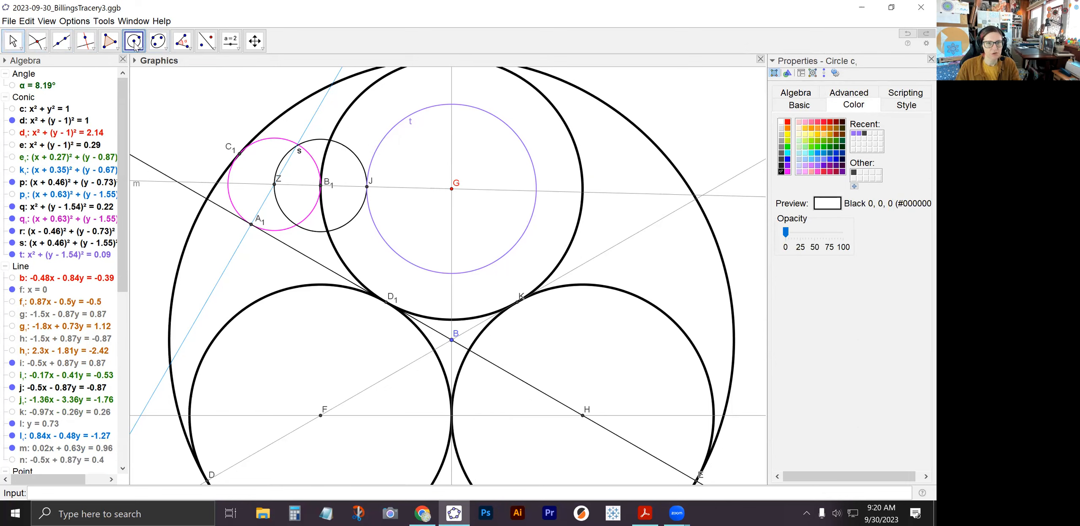
click(387, 305)
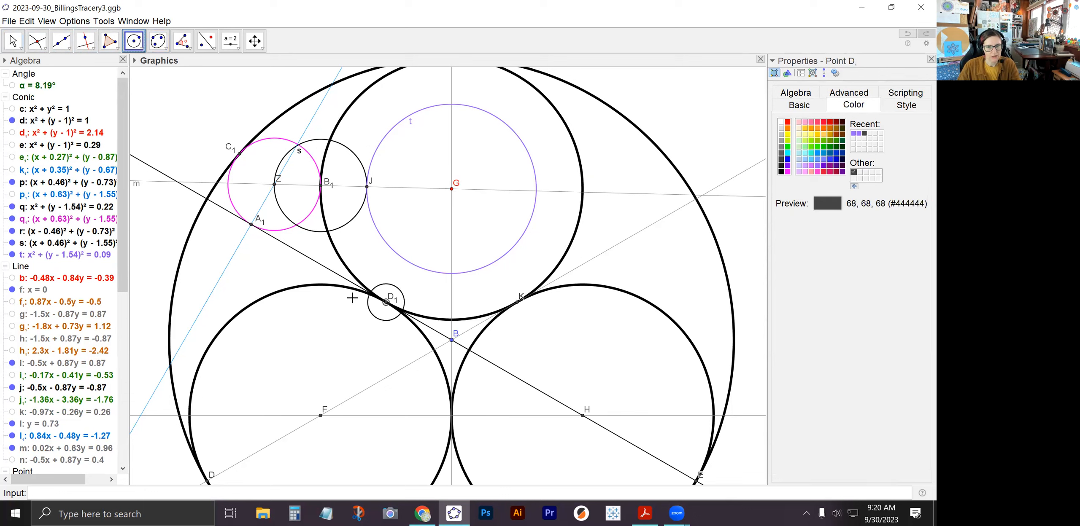
click(275, 186)
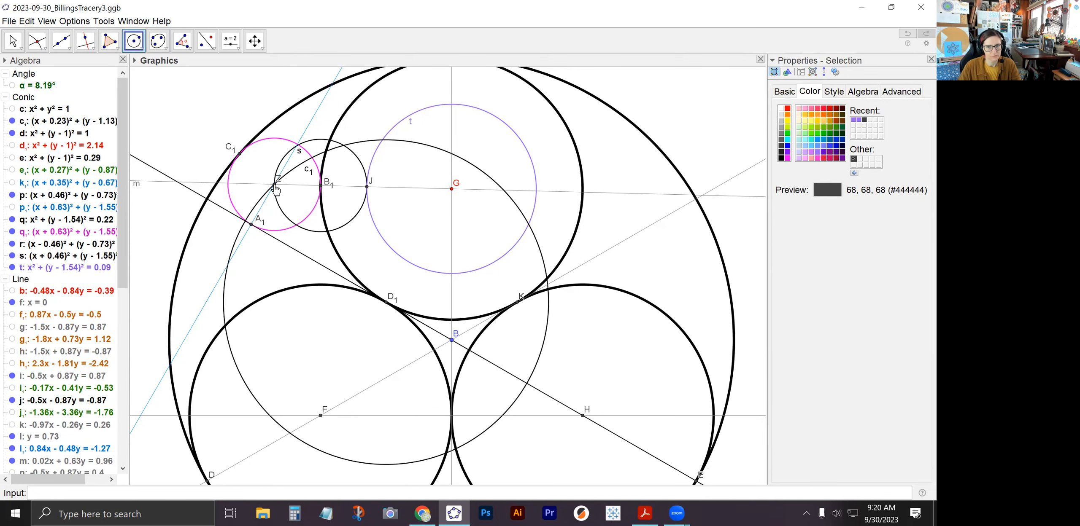
Step: Mark points L and M where the redrawn D1-centered circle crosses the light purple circle, using Intersect
click(37, 42)
click(39, 44)
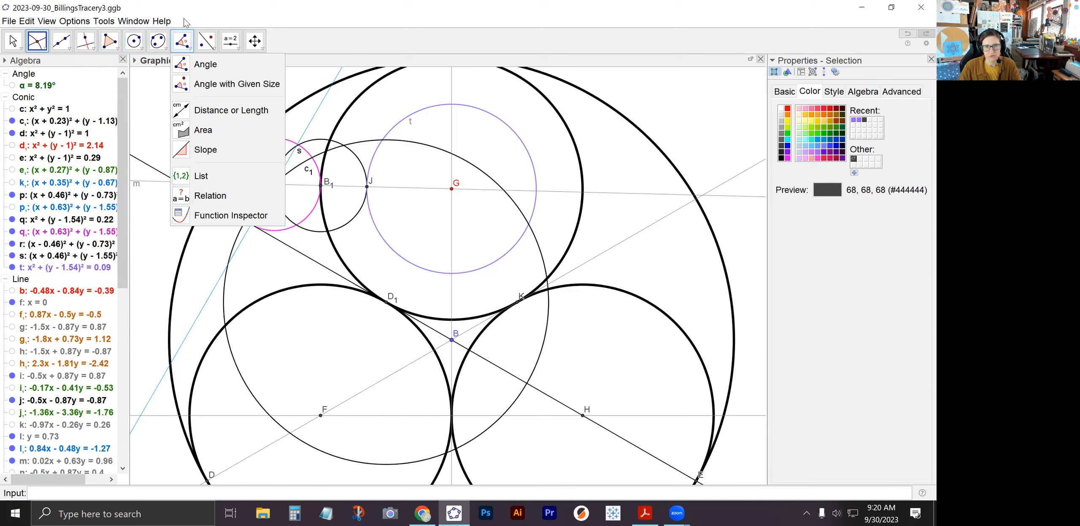
click(271, 17)
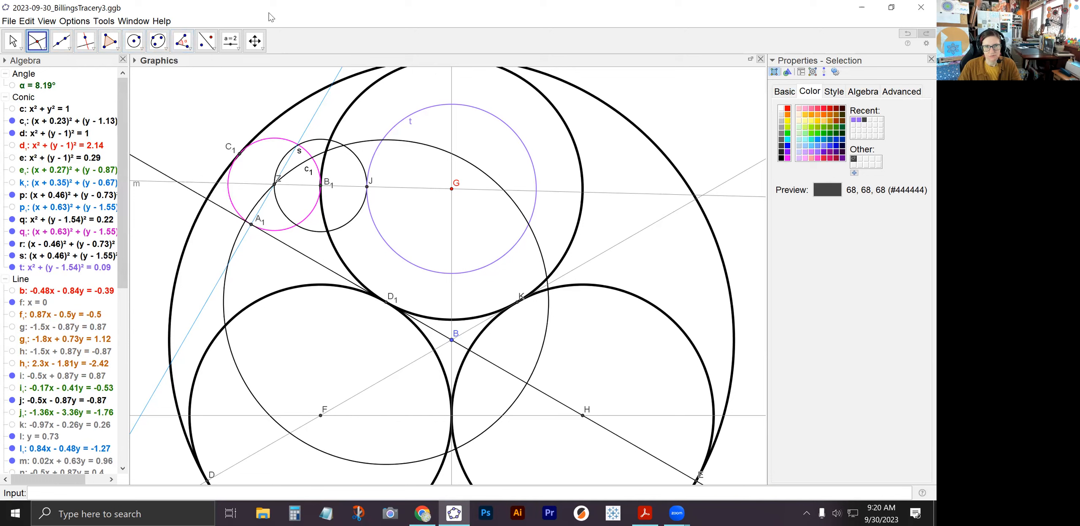
click(383, 140)
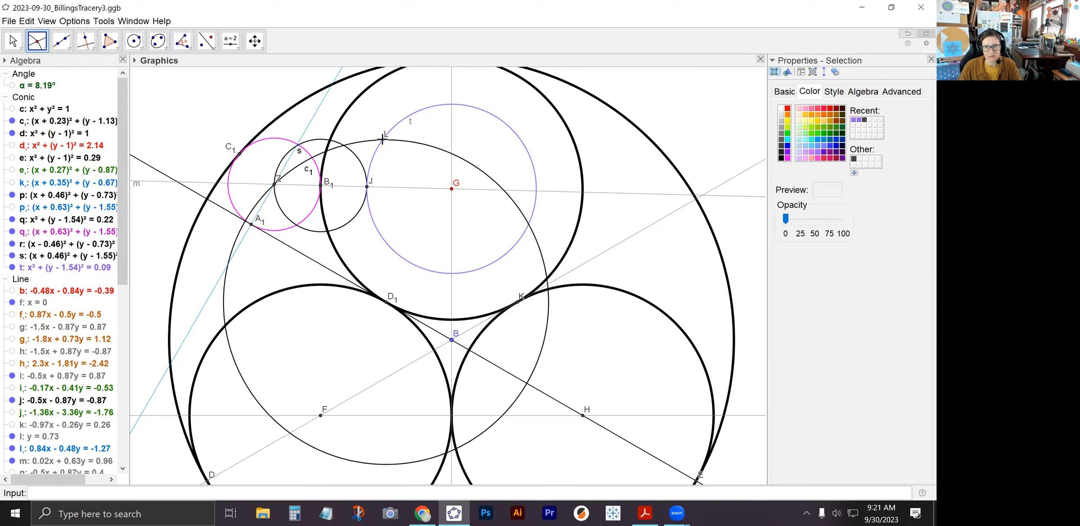
click(529, 225)
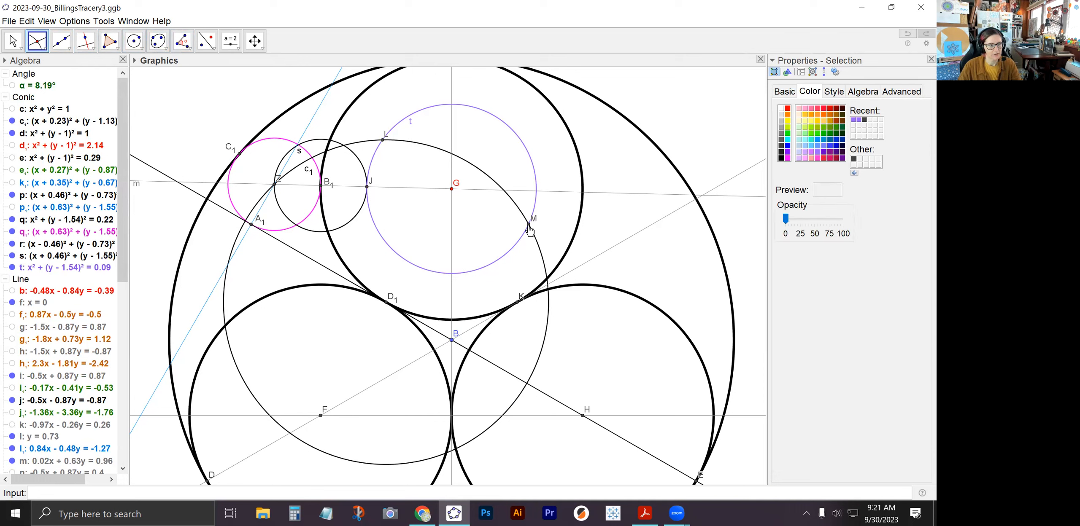
Step: Draw a line through points L and M, and mark its intersection with the light blue line through A1
click(61, 41)
click(382, 141)
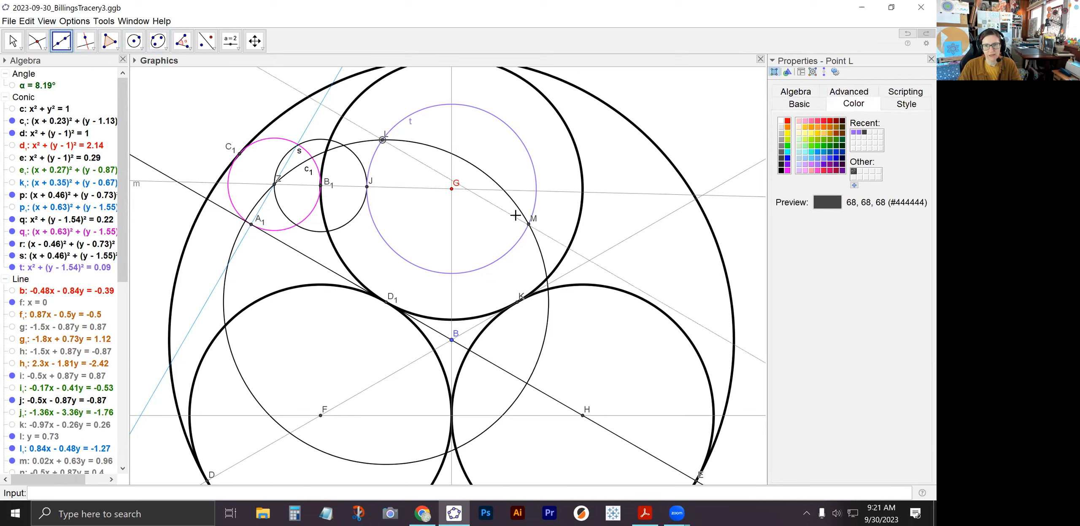
click(529, 224)
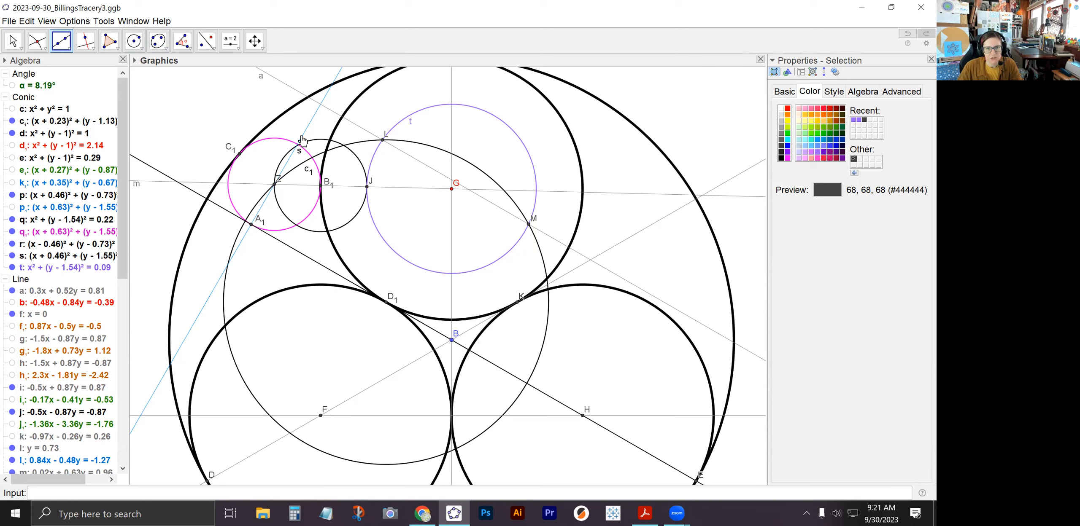
click(38, 45)
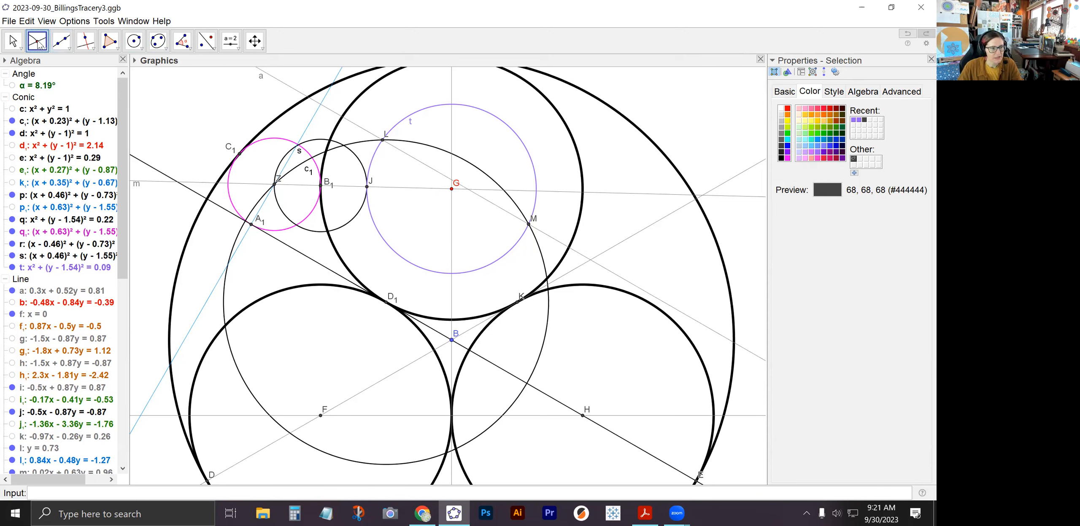
click(321, 104)
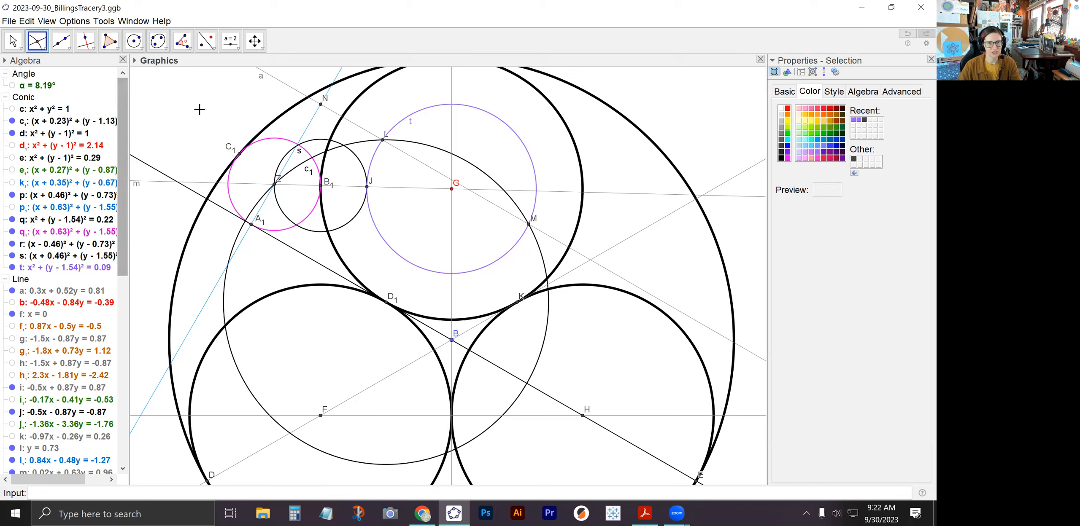
Step: Construct the tangents from point N to the light purple circle around G, and select each tangent line in turn
click(93, 50)
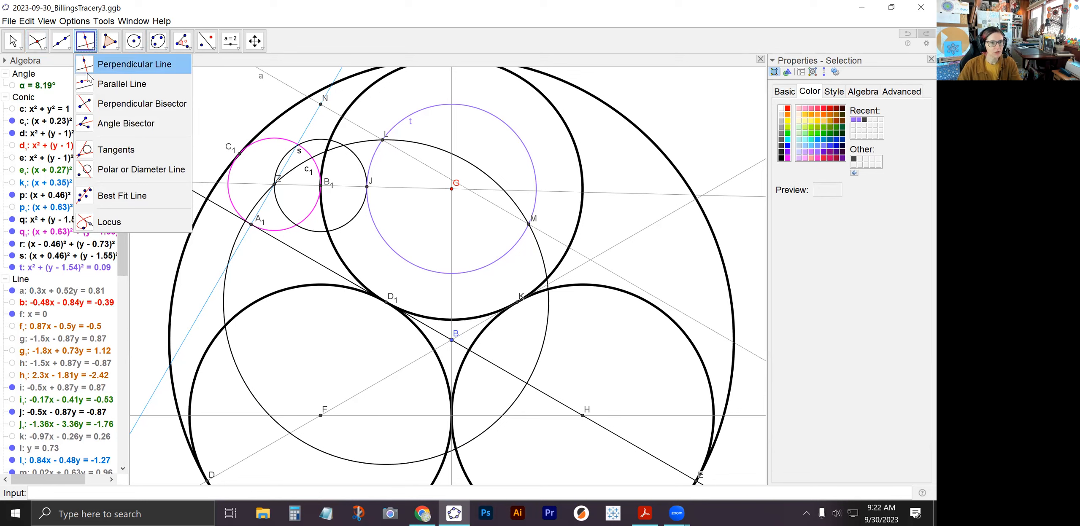
click(108, 156)
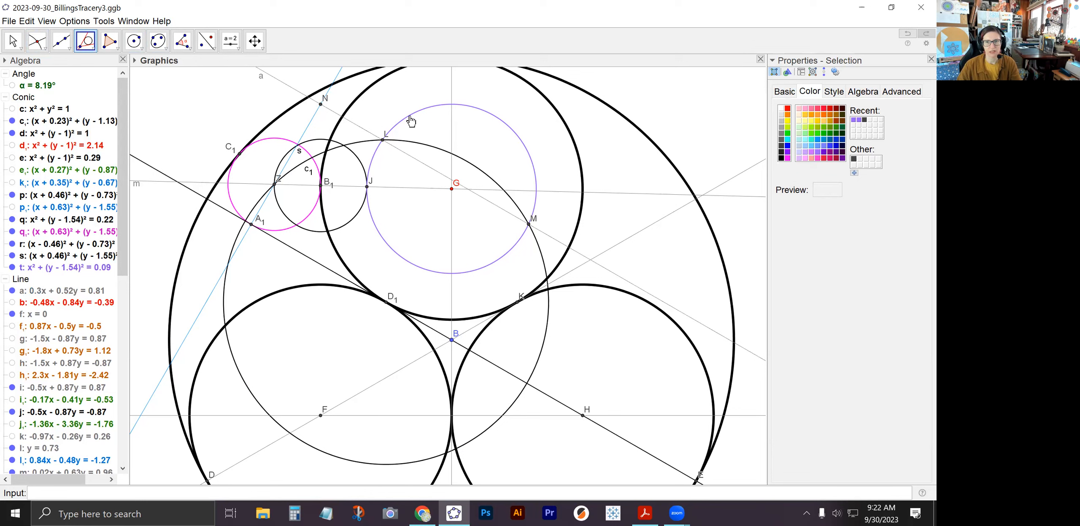
click(321, 105)
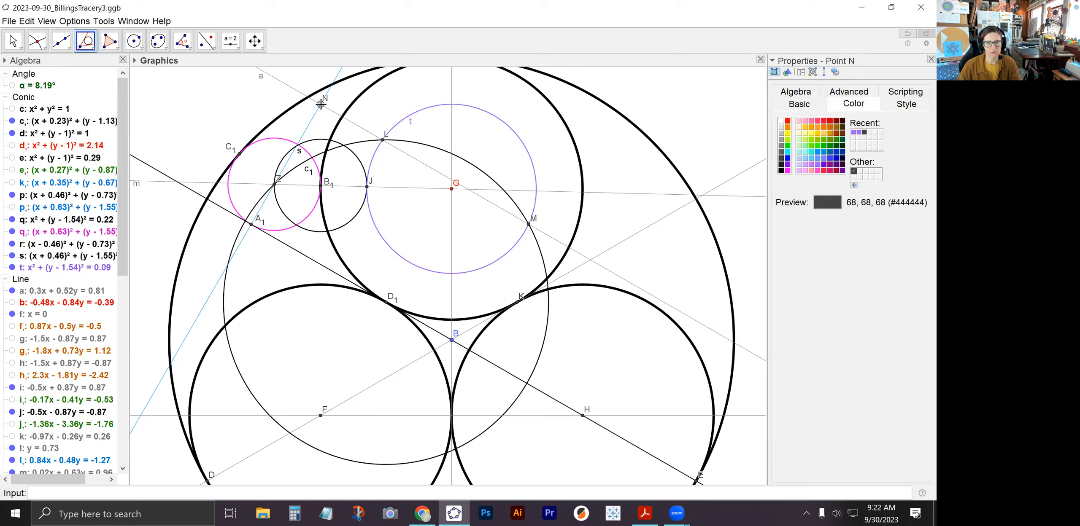
click(423, 110)
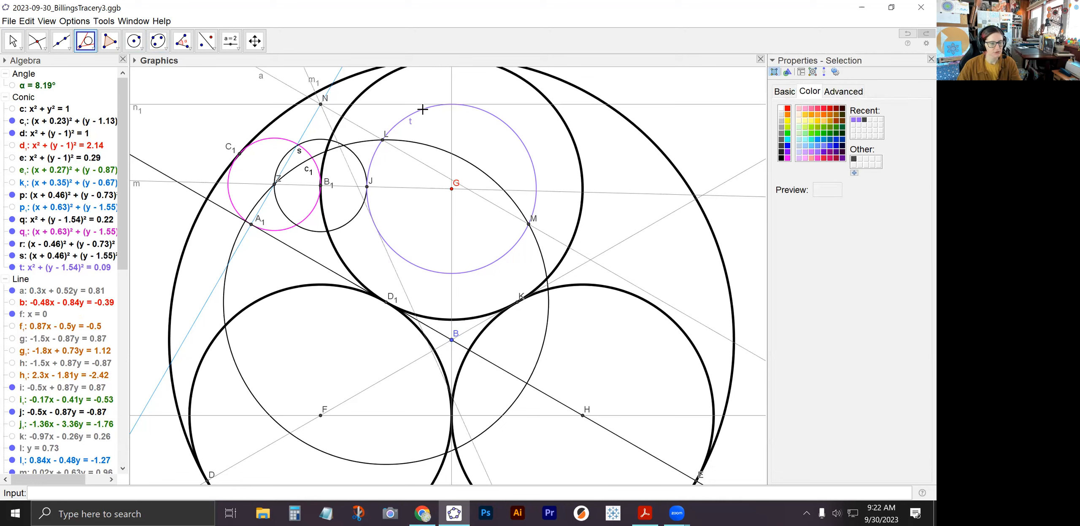
key(Escape)
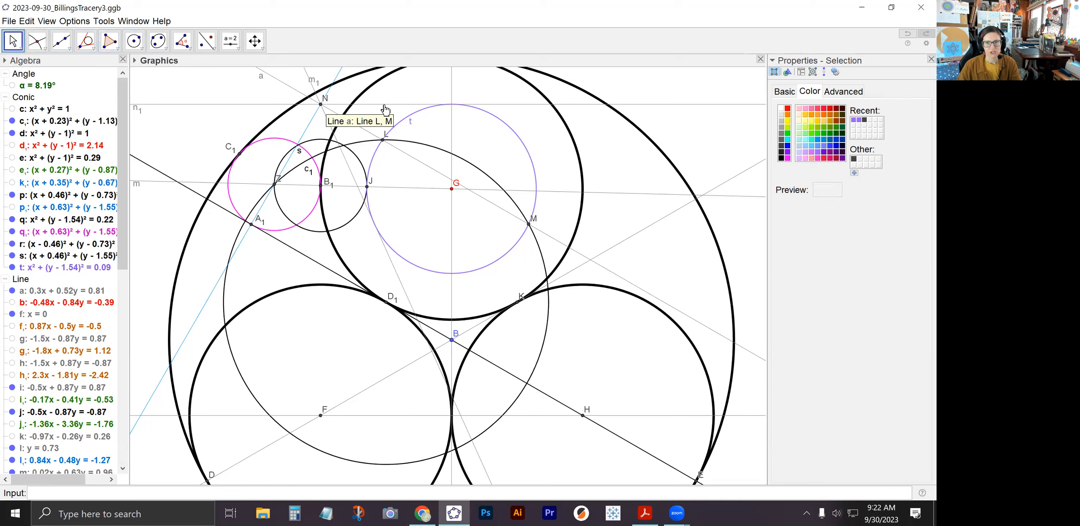
click(386, 106)
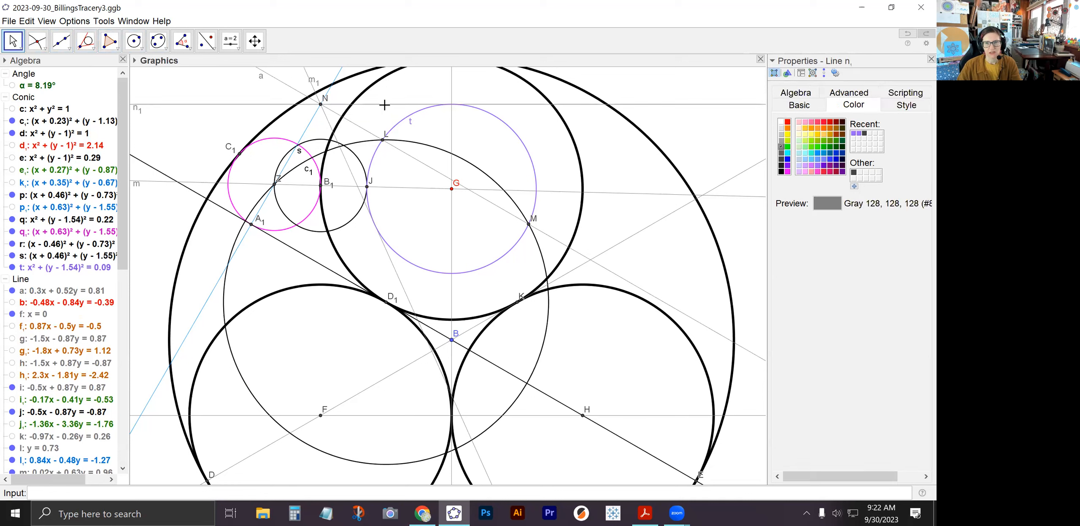
click(393, 269)
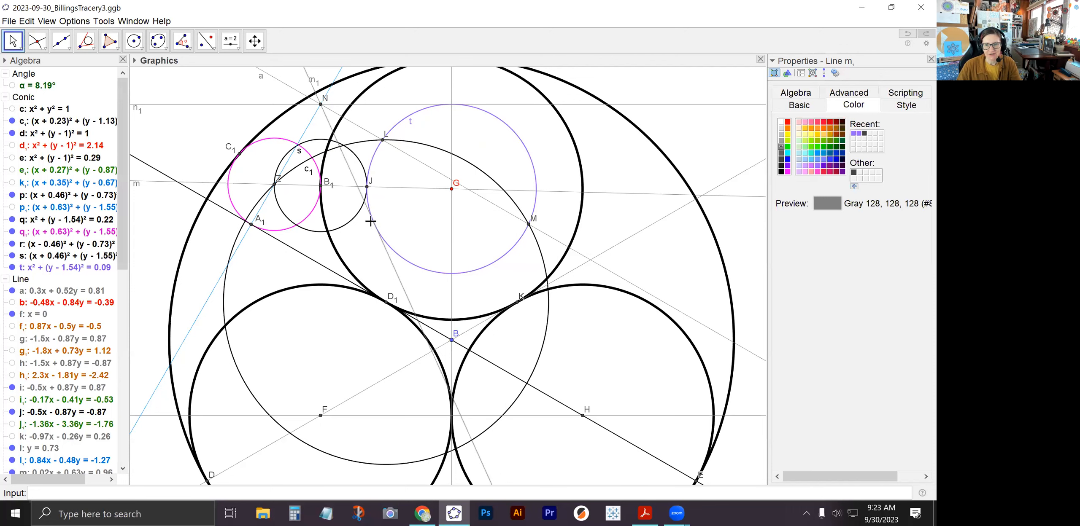
Step: Mark the tangency point of the steep tangent from N on the light purple circle, using Intersect
scroll(375, 229, up, 4)
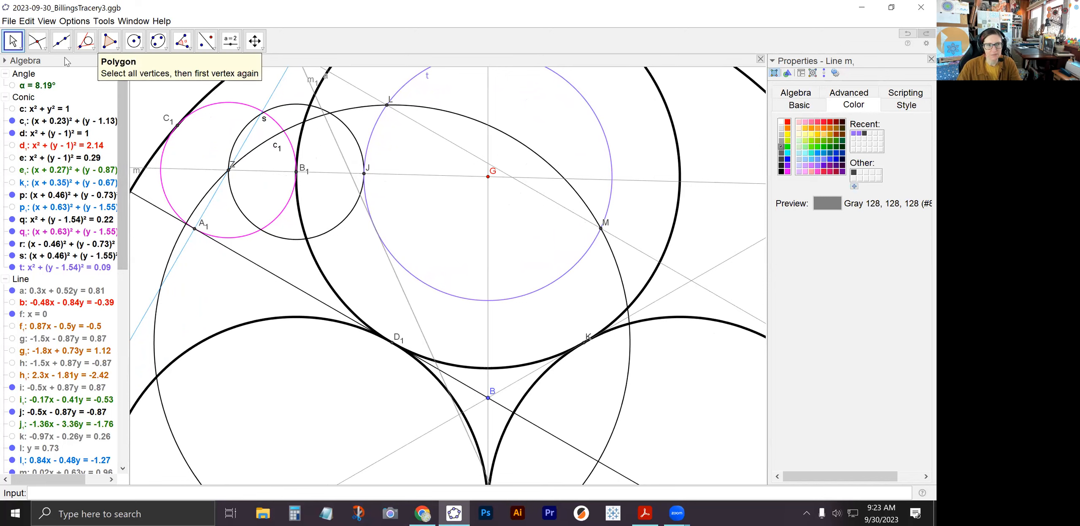
click(41, 44)
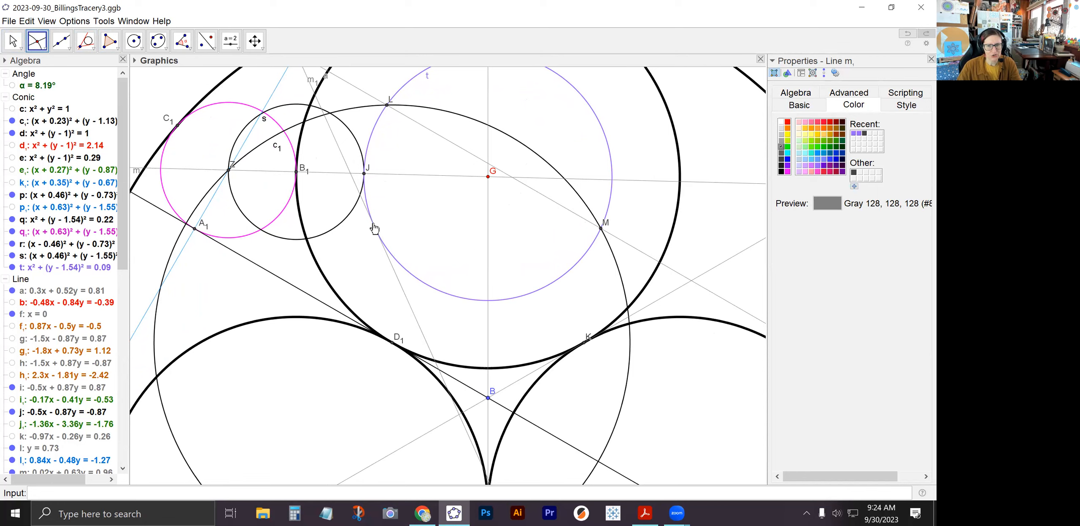
click(404, 280)
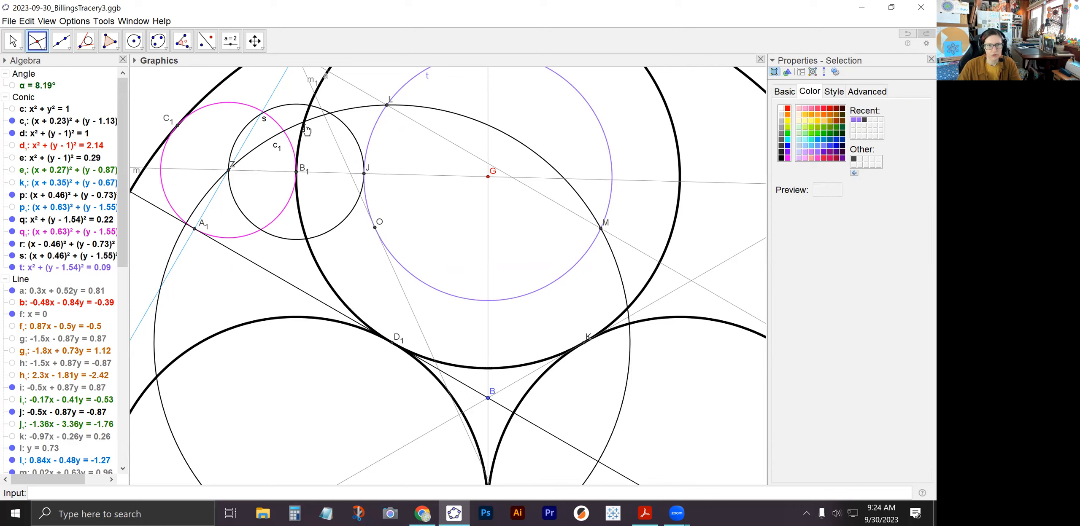
Step: Draw a line through points G and O, and mark its intersection with the black line through A1 and D1
click(62, 43)
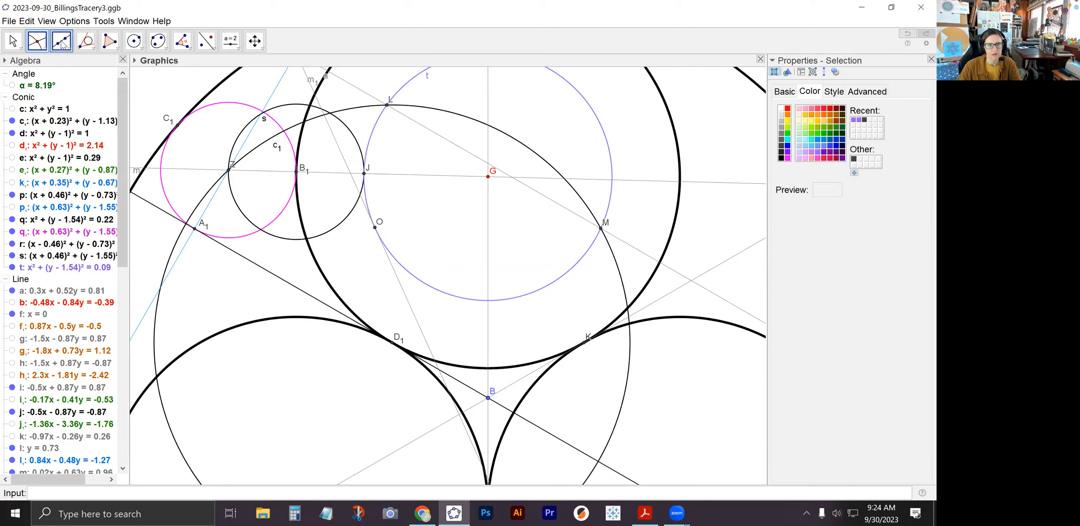
click(62, 42)
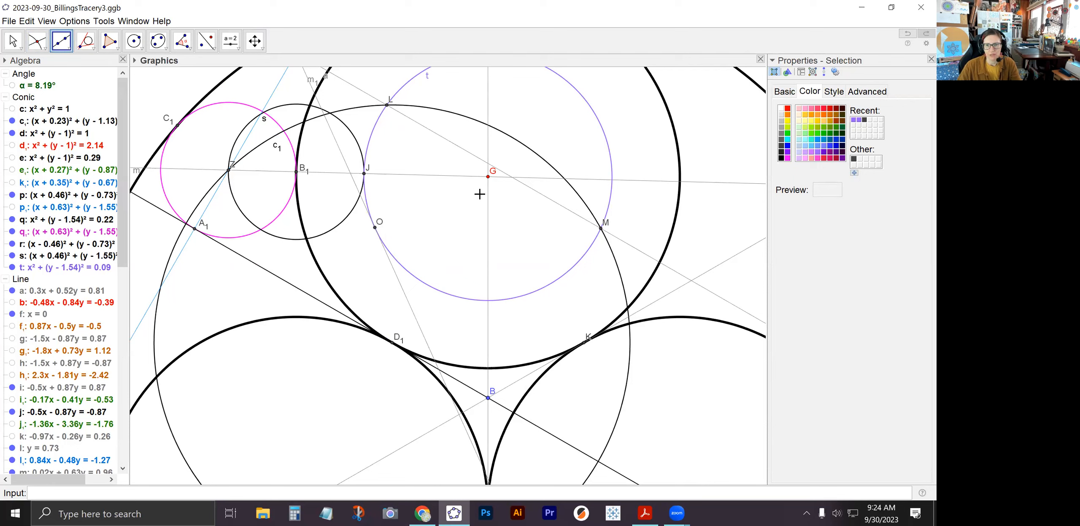
click(488, 177)
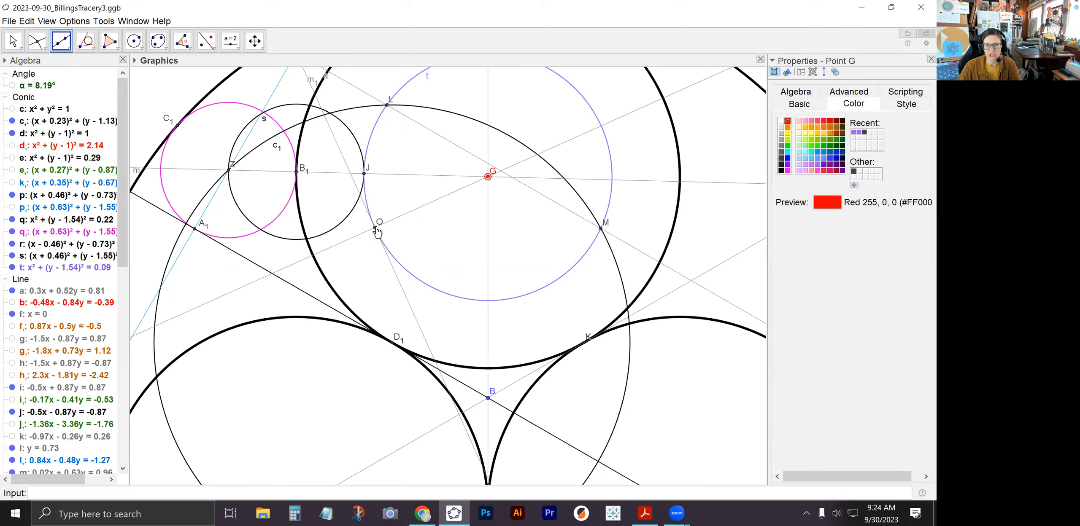
click(375, 228)
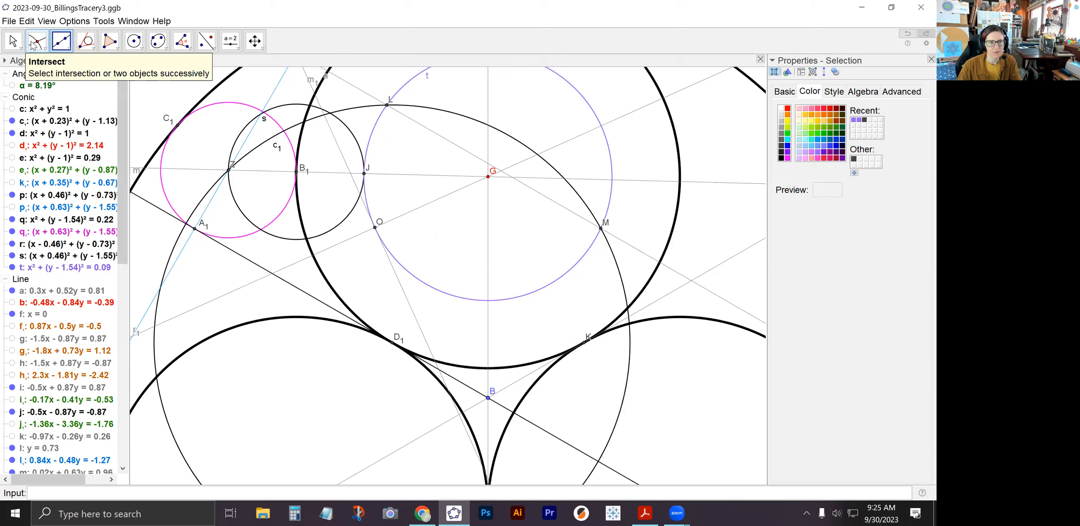
click(29, 45)
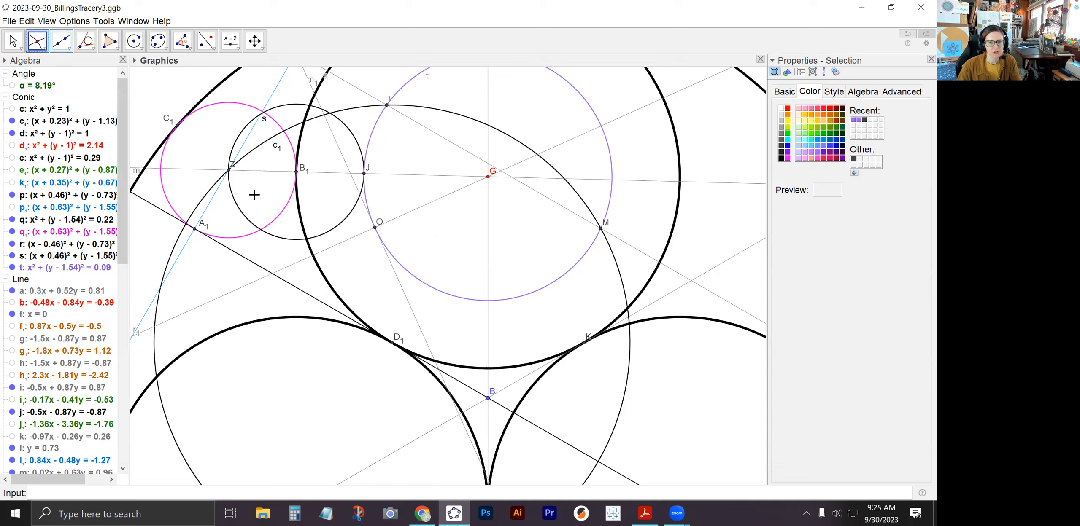
click(273, 274)
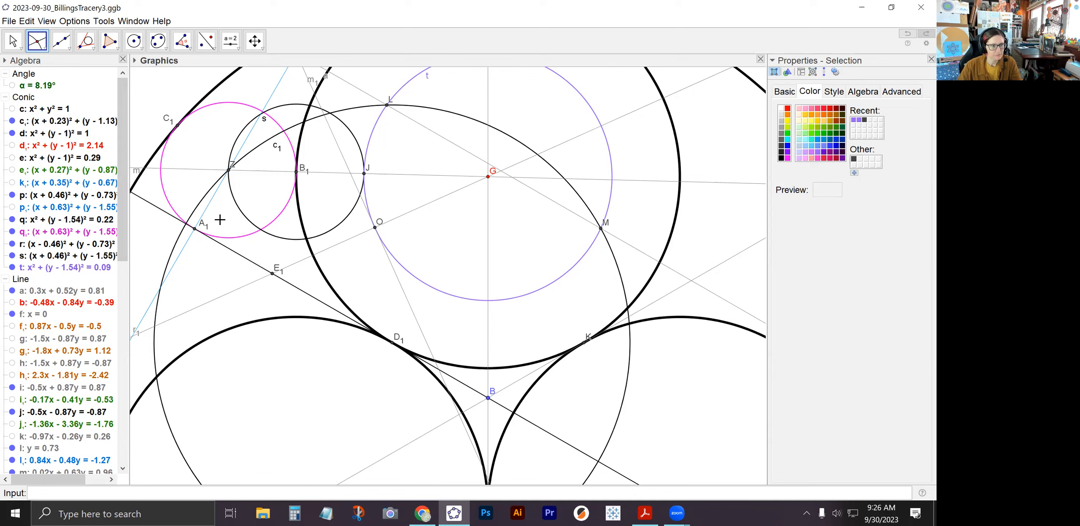
Step: Draw a line through points Z and E1, and mark where it crosses the magenta circle on the side facing E1
click(67, 44)
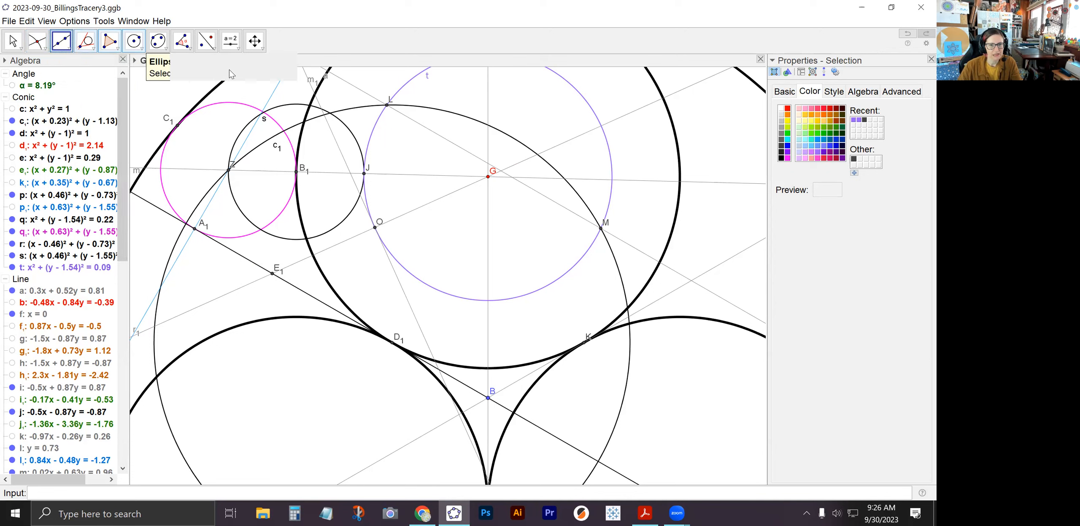
click(227, 172)
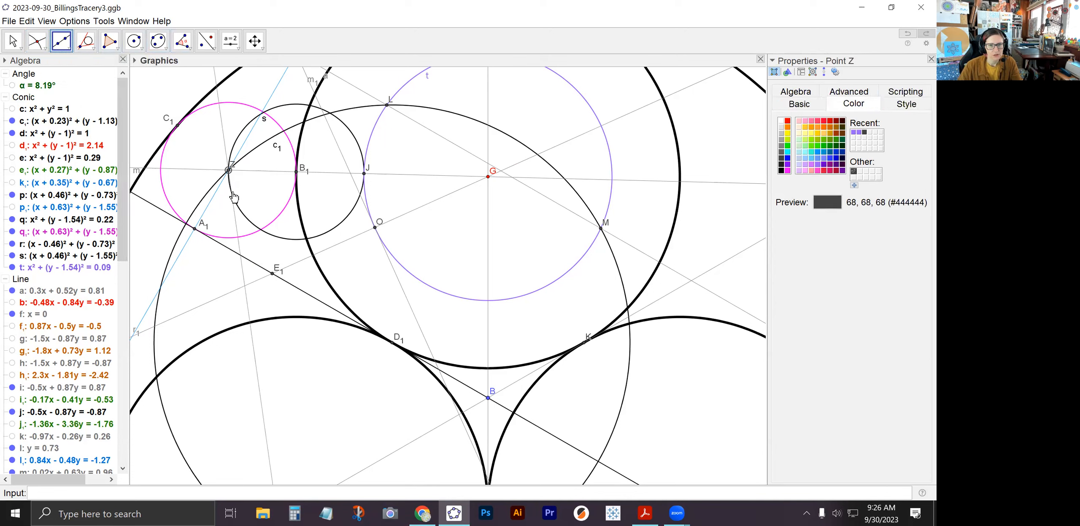
click(272, 275)
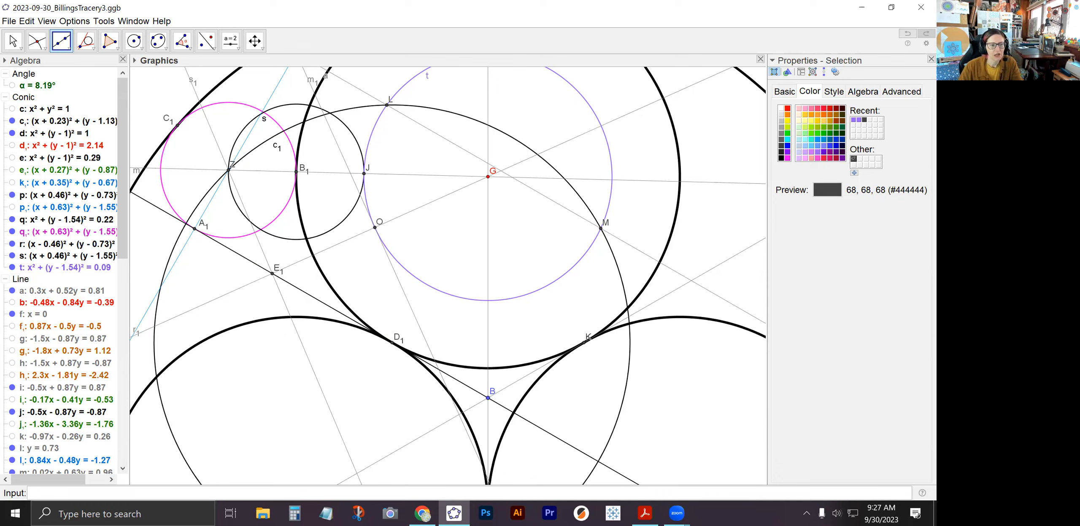
click(37, 42)
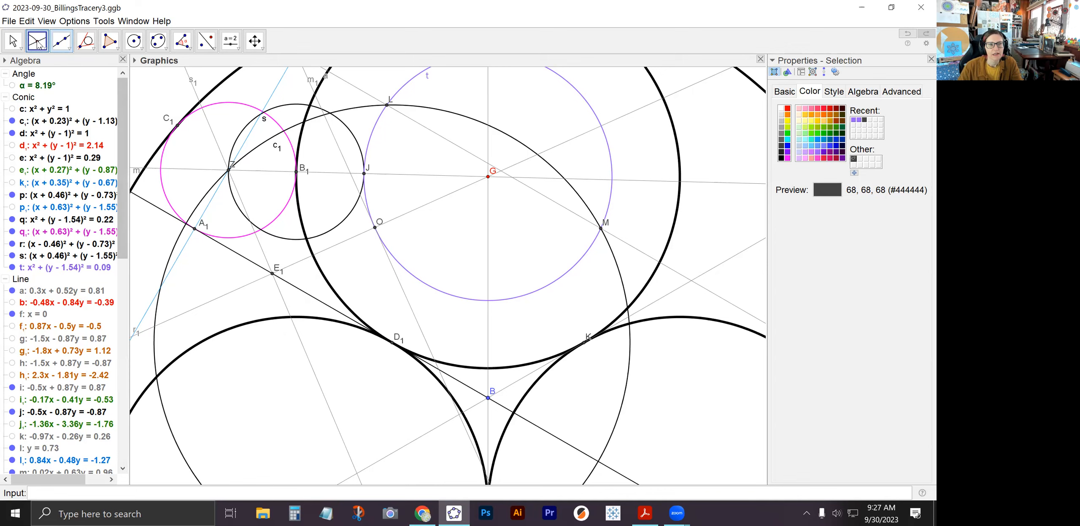
click(37, 42)
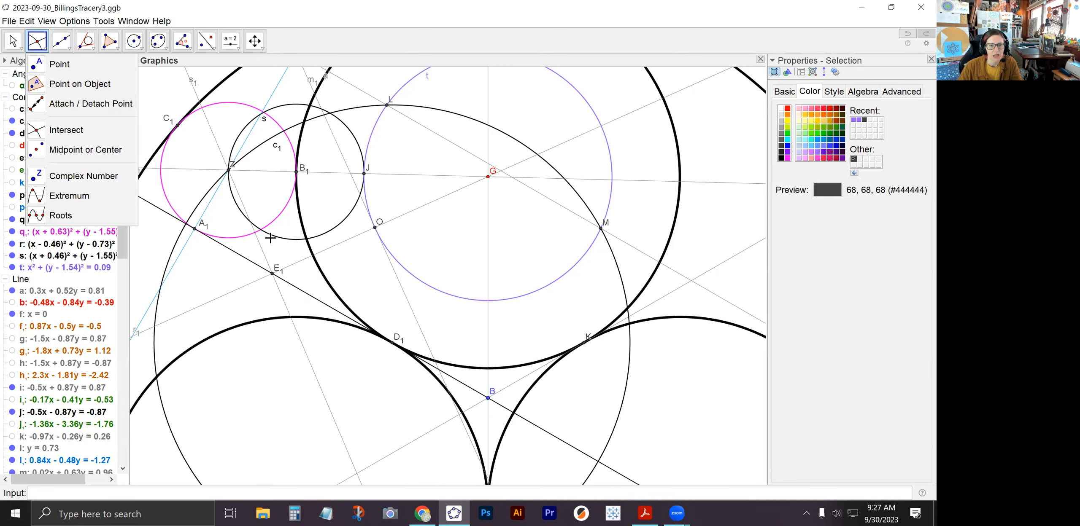
scroll(236, 244, up, 2)
scroll(237, 244, up, 2)
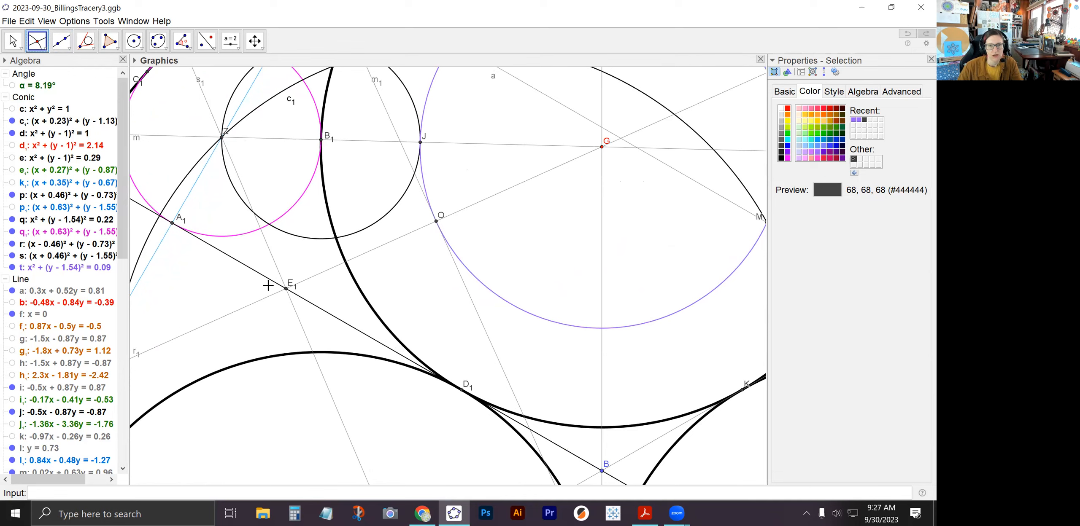
click(261, 230)
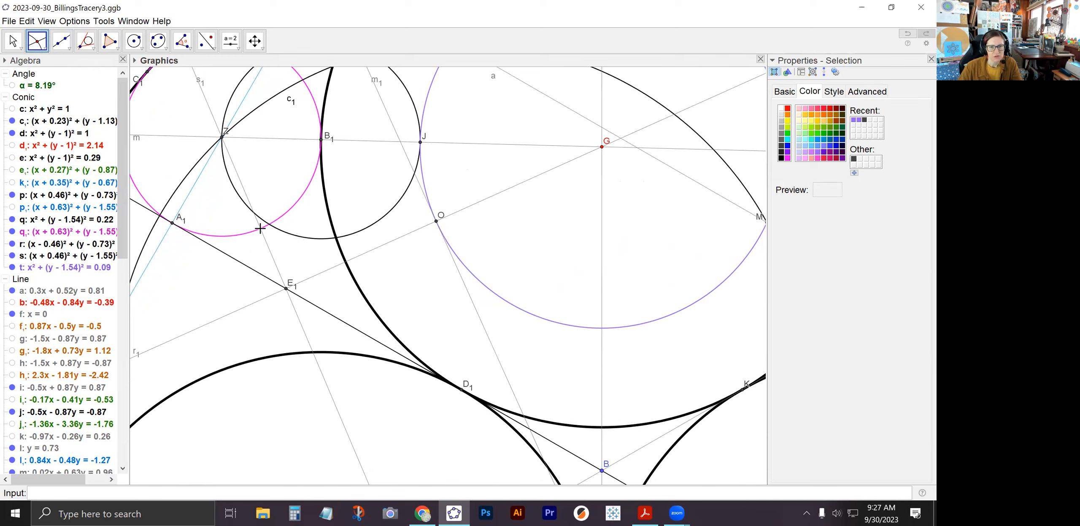
Step: Move the label of point F1 to the left, clear of the line through Z and E1
click(13, 41)
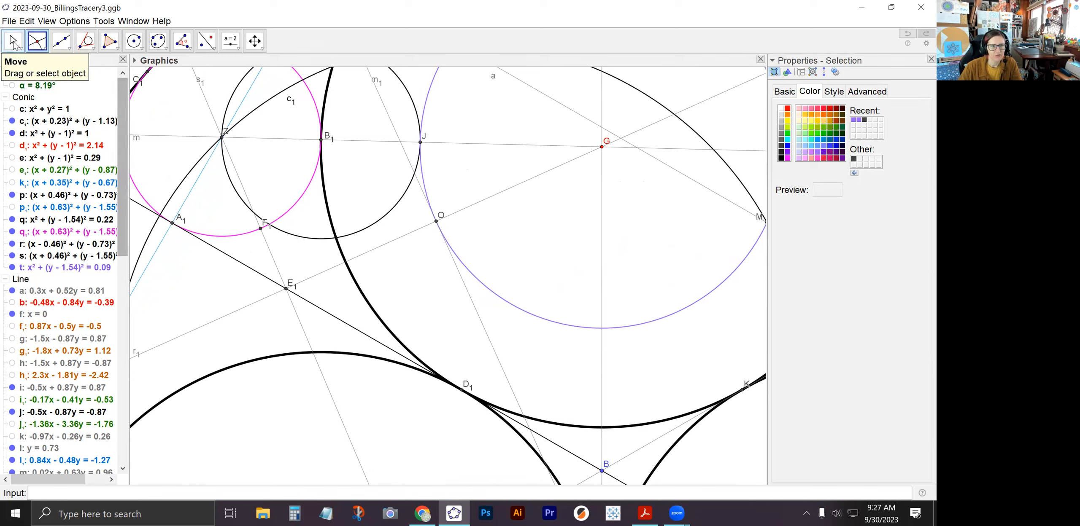
drag(265, 222, 249, 223)
click(217, 230)
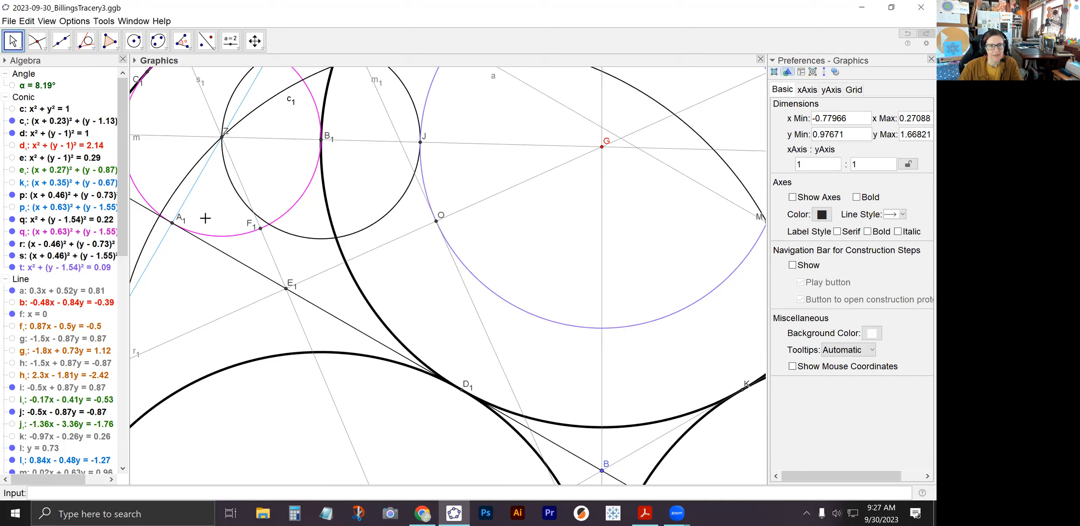
Step: Draw a circle centered at E1 through point F1
click(134, 41)
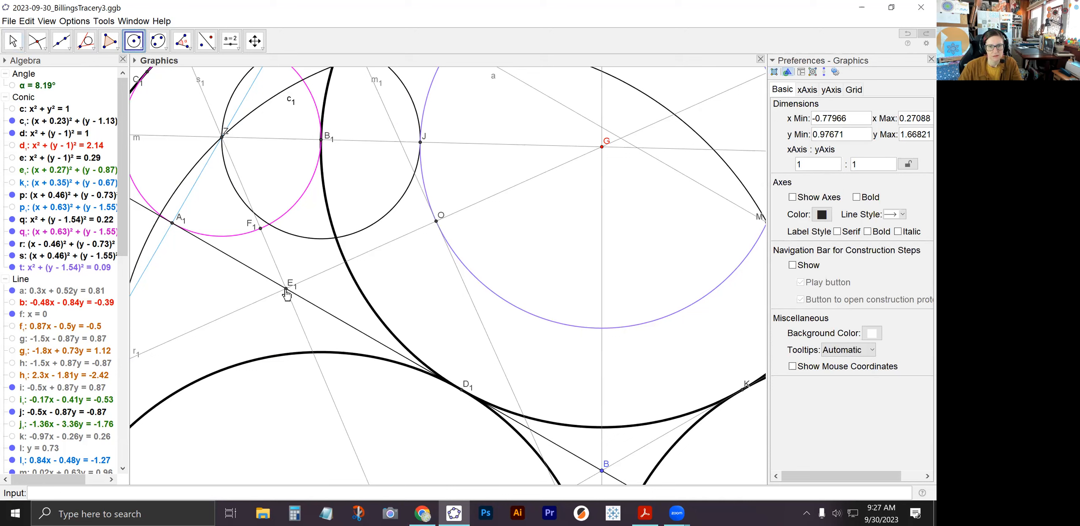
click(286, 290)
click(261, 228)
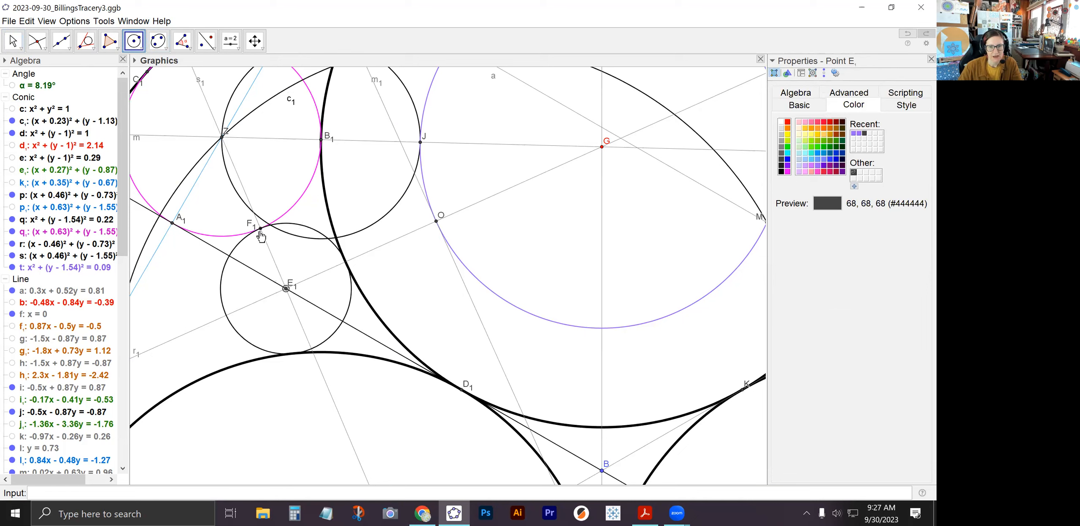
click(260, 229)
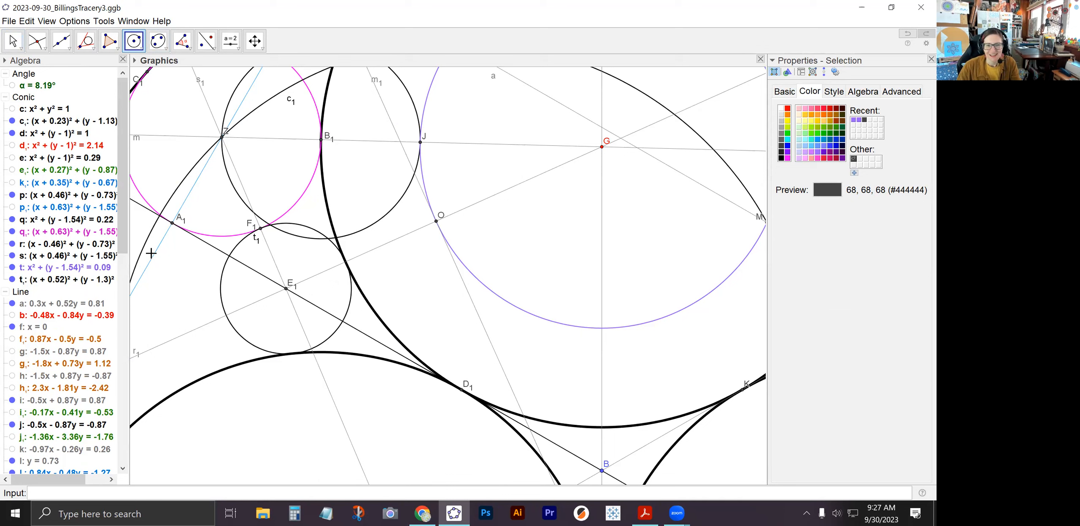
Step: Color the new circle around E1 light purple (204, 102, 255)
click(12, 41)
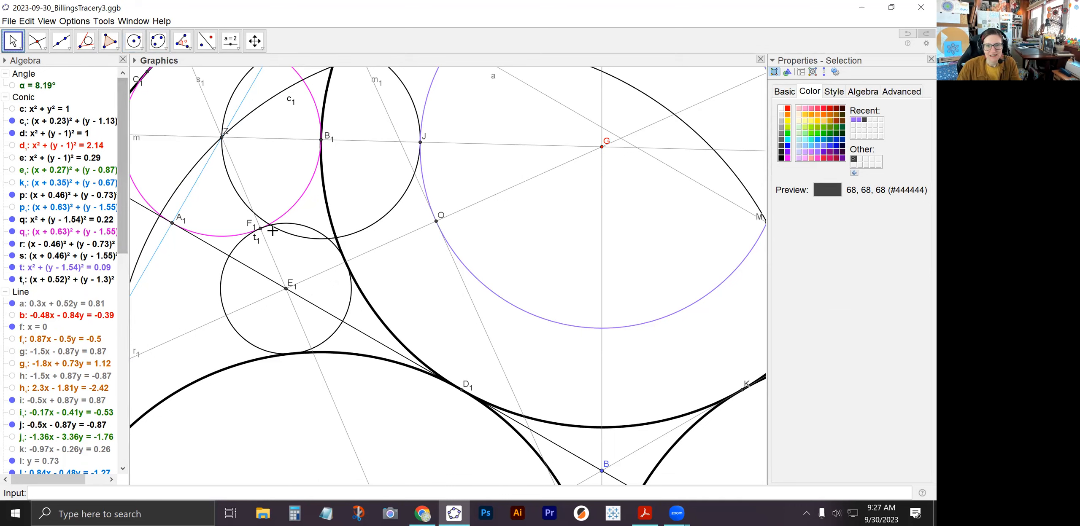
click(298, 227)
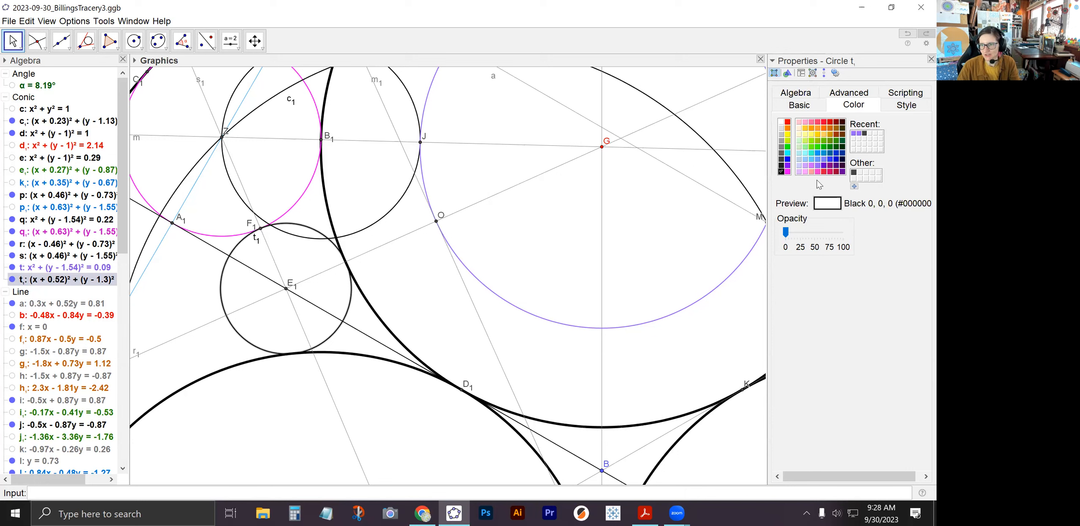
click(812, 167)
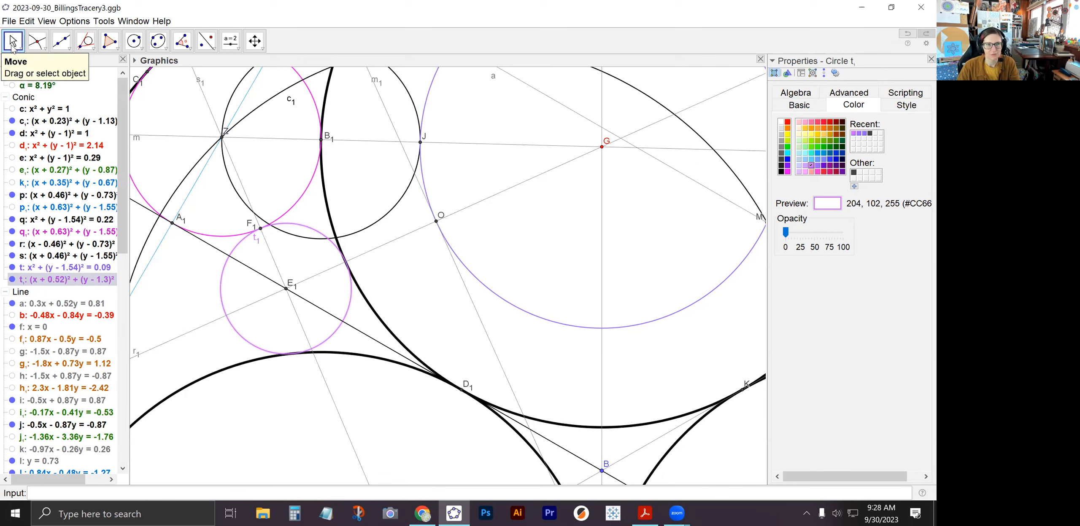
click(285, 248)
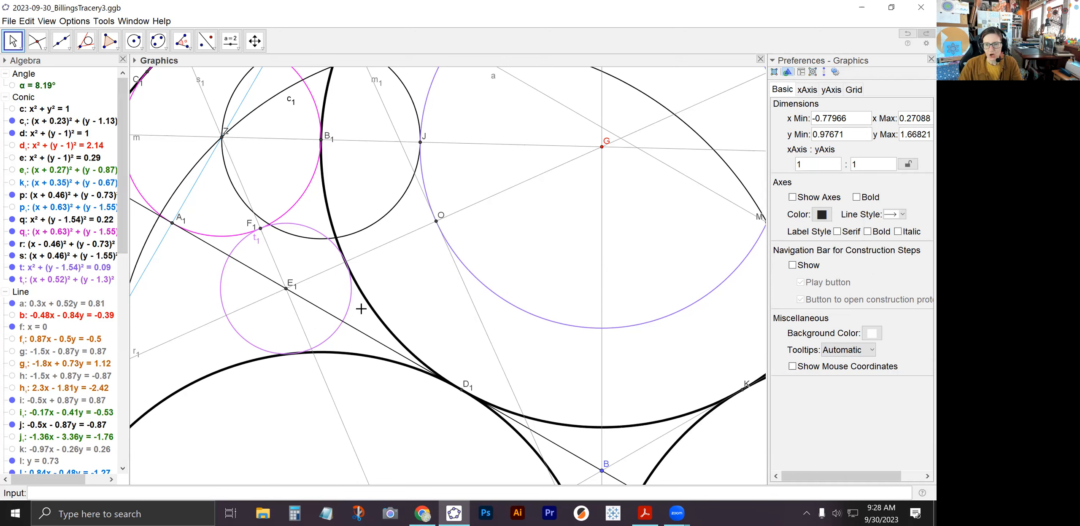
Step: Mark the point where the line through G and O meets the thick black circle around G, using Intersect
click(37, 41)
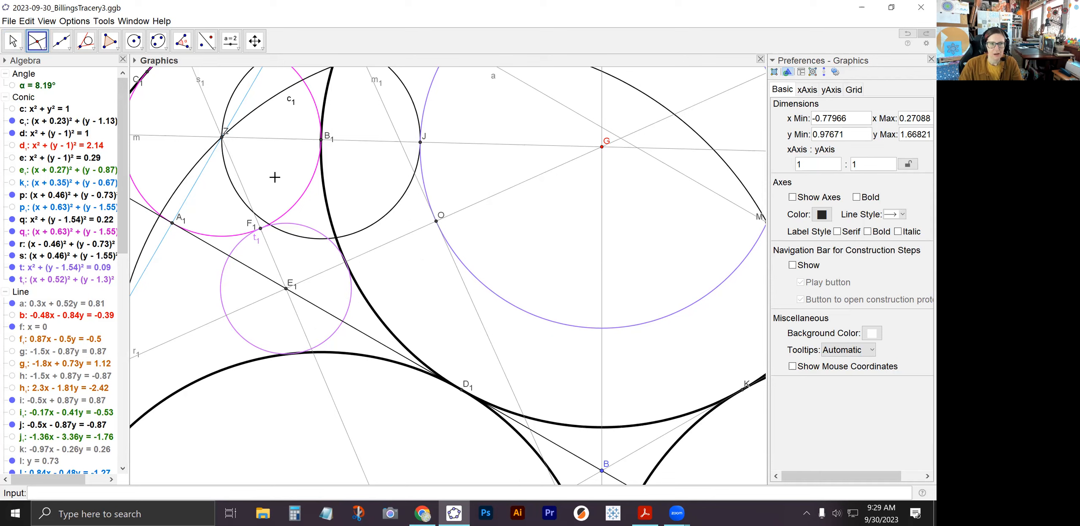
click(352, 299)
click(346, 263)
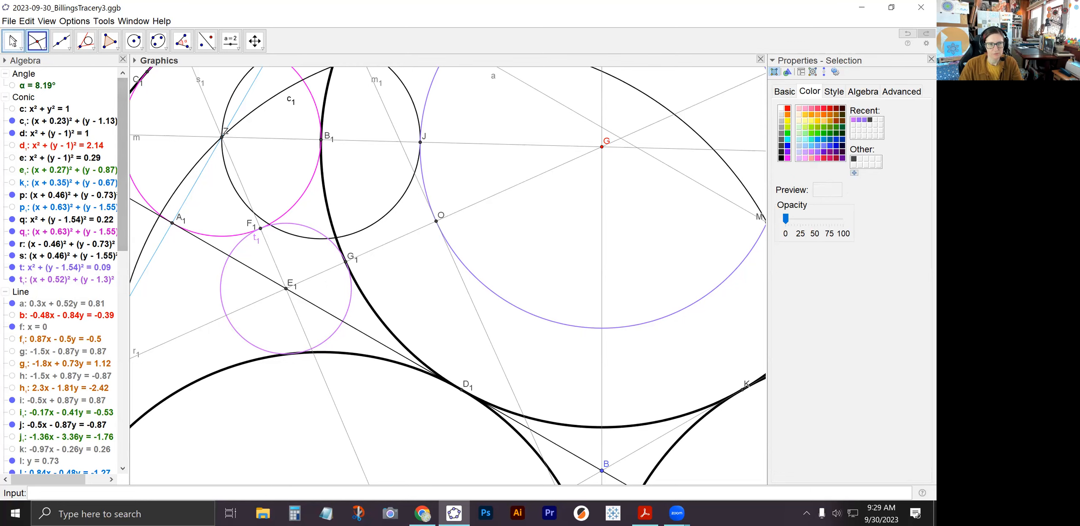
click(13, 41)
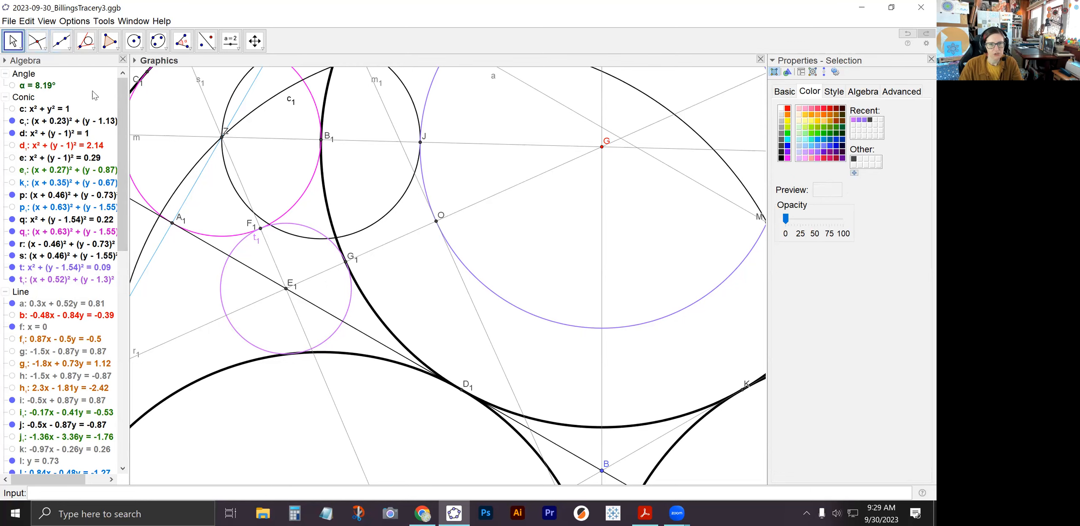
Step: Mark the lowest point of the thick black circle around G, where it crosses the vertical line above B, using Intersect
drag(437, 312, 403, 253)
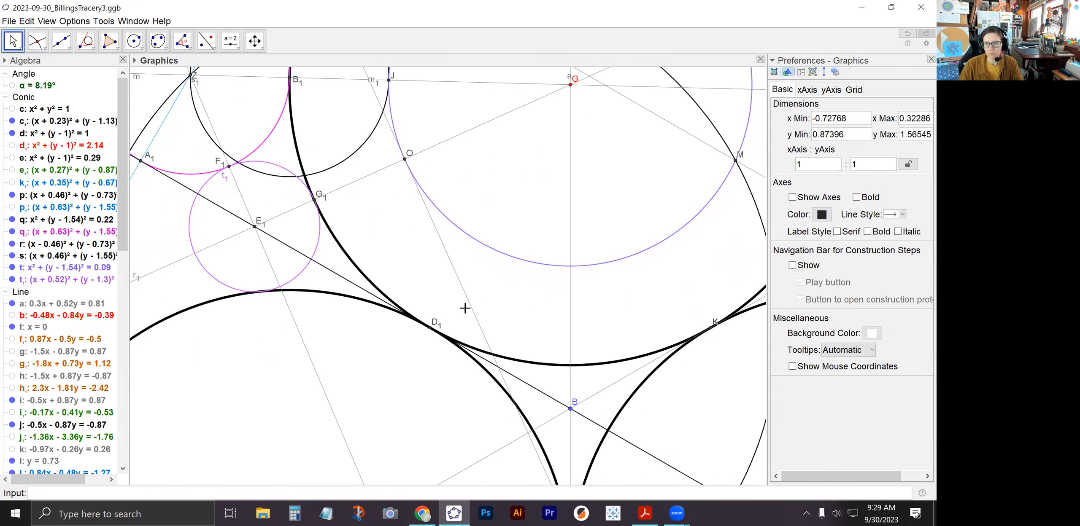
scroll(513, 269, down, 1)
scroll(514, 269, down, 5)
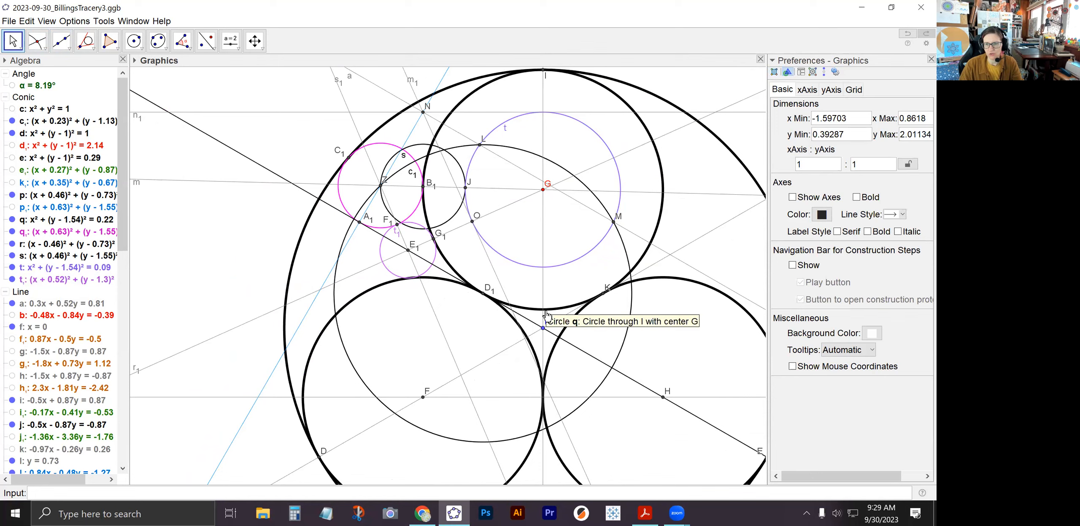
scroll(543, 313, up, 5)
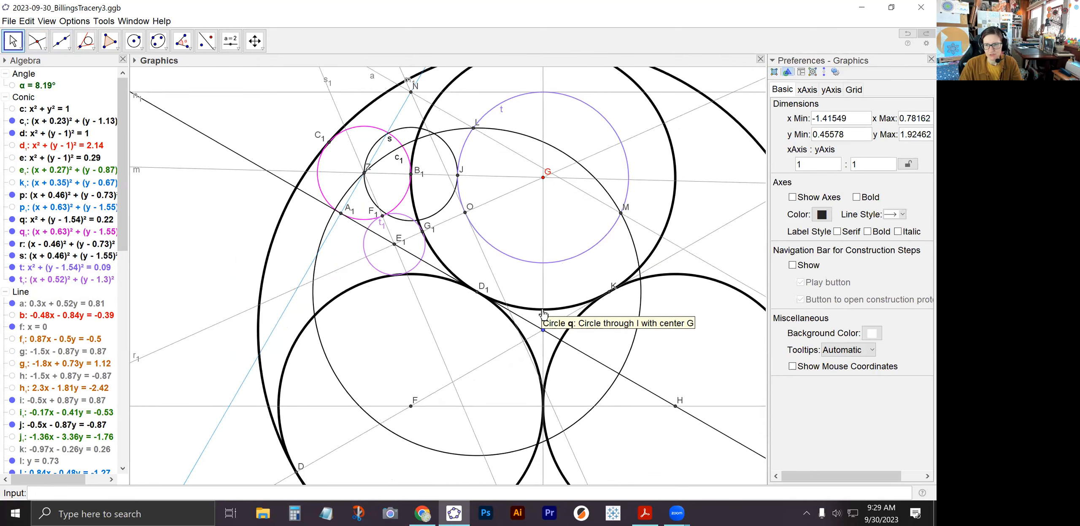
scroll(544, 309, up, 5)
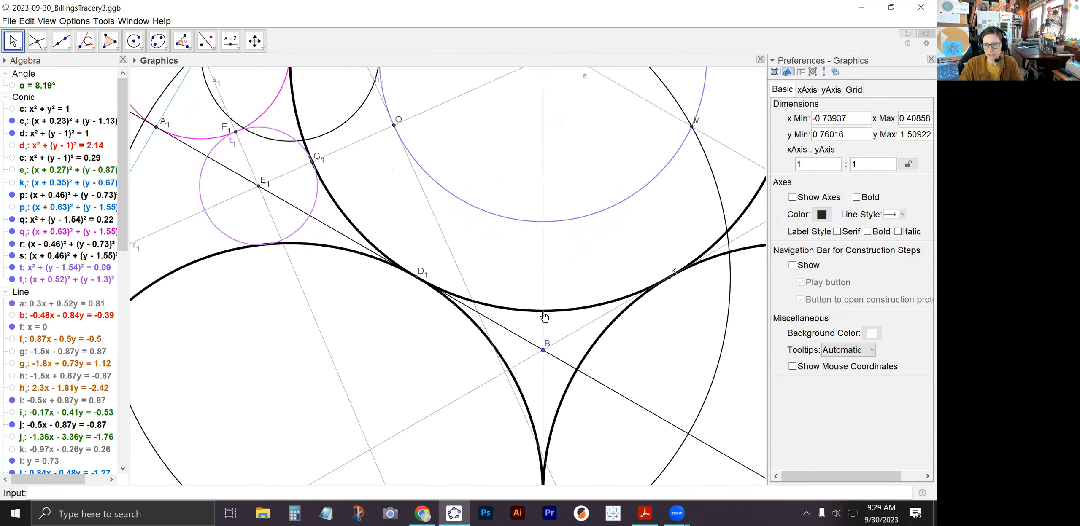
click(37, 41)
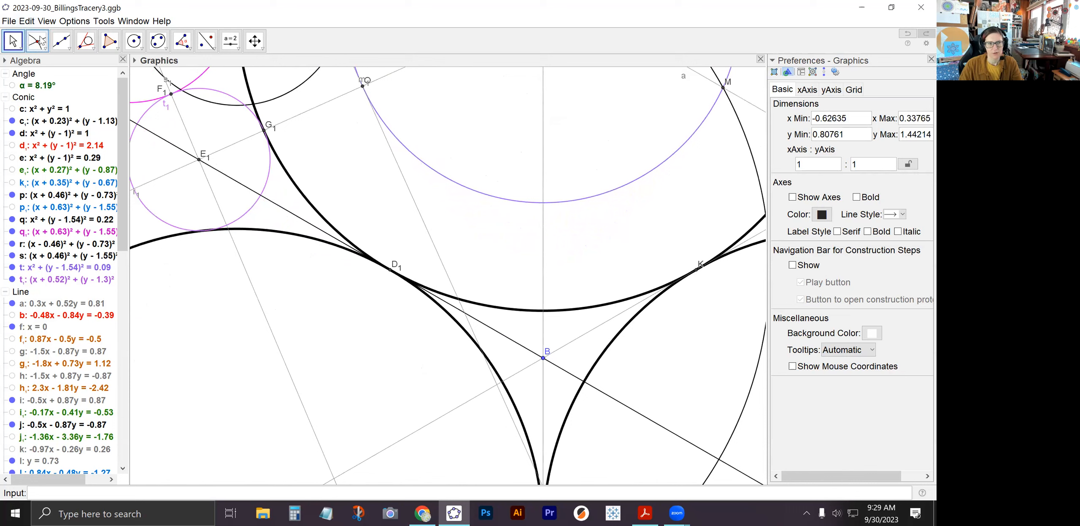
click(544, 312)
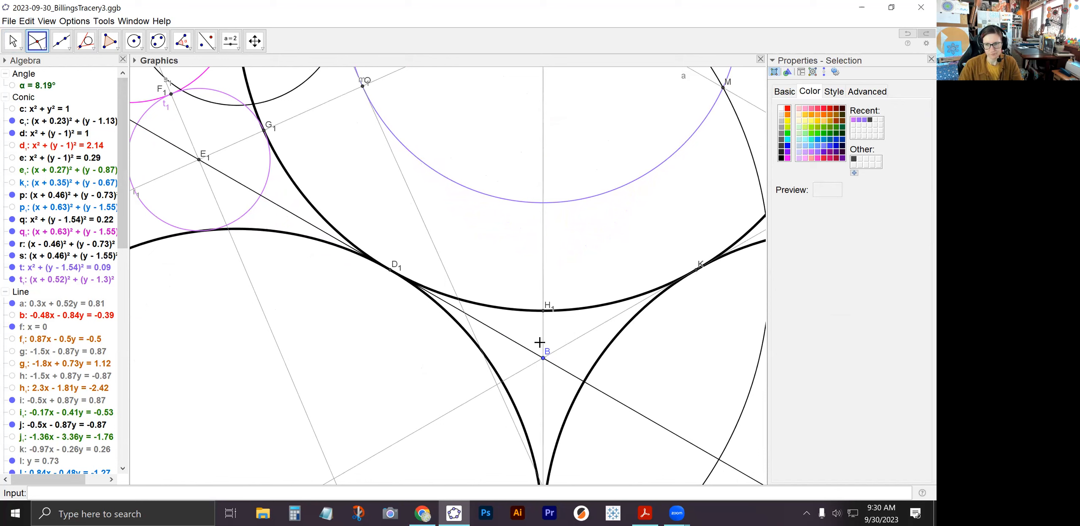
click(13, 41)
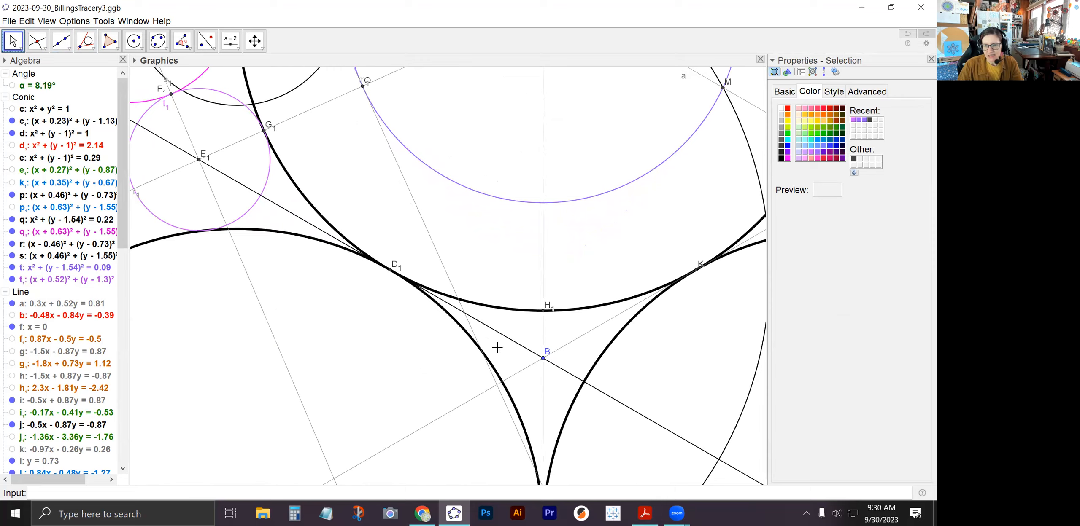
Step: Switch to Acrobat and examine the plate for design III in Billings' book and step 11 of the tutorial, ending back in GeoGebra
scroll(483, 297, down, 7)
scroll(483, 297, down, 3)
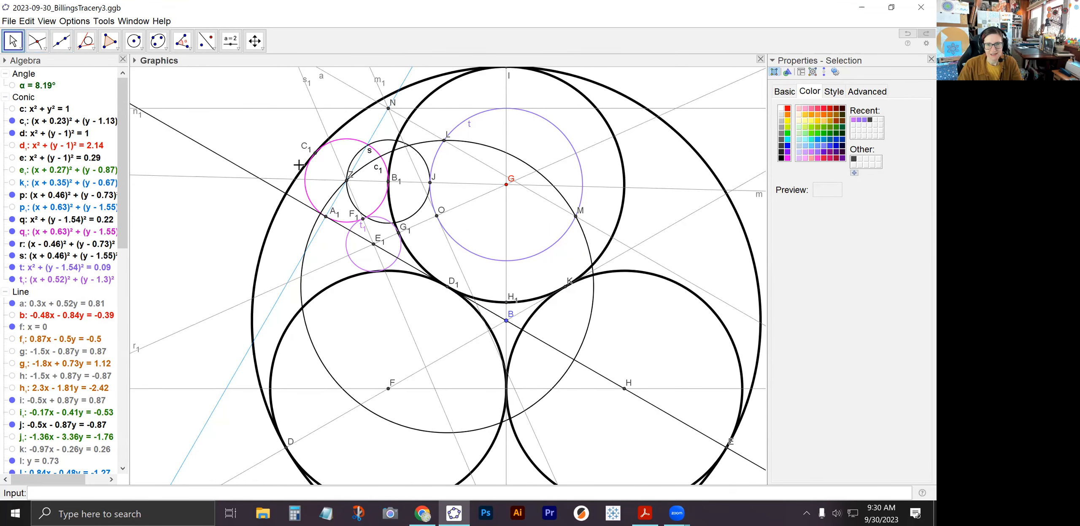
drag(265, 154, 246, 190)
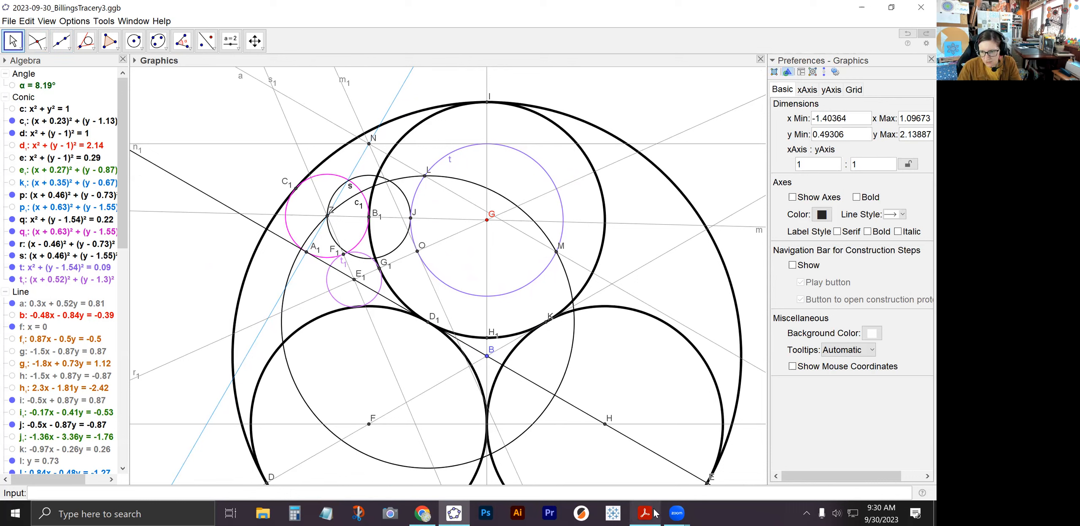
mouse_move(648, 512)
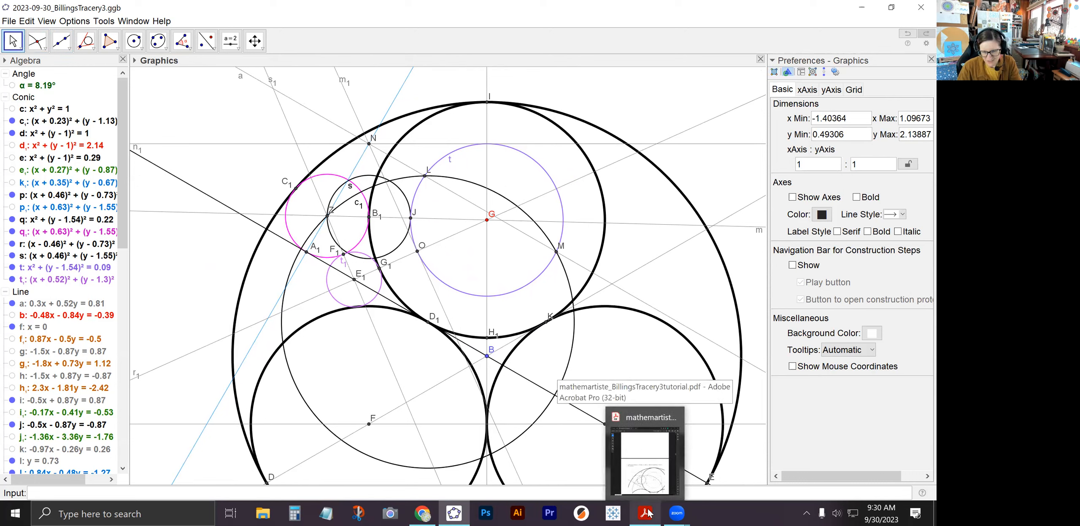
click(263, 513)
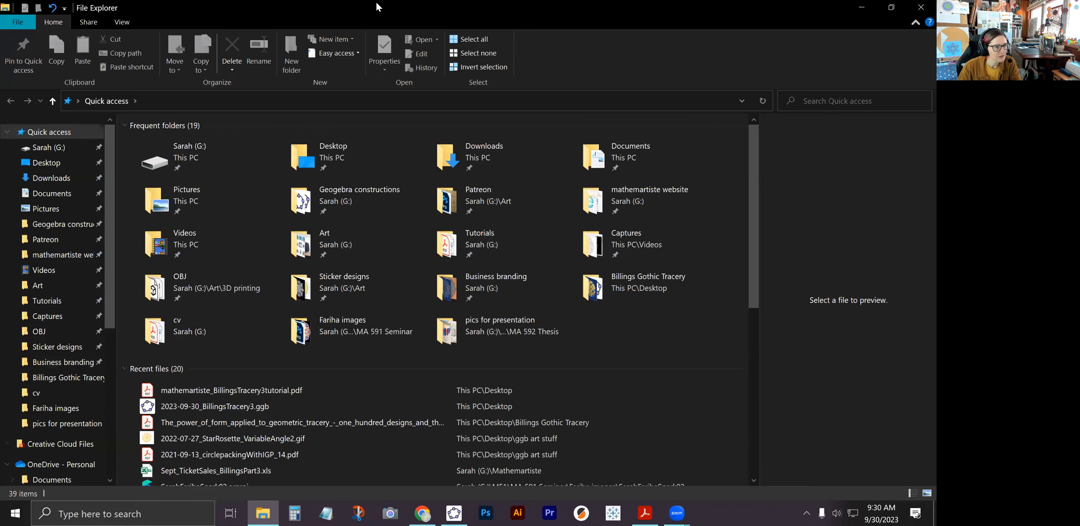
drag(376, 3, 377, 0)
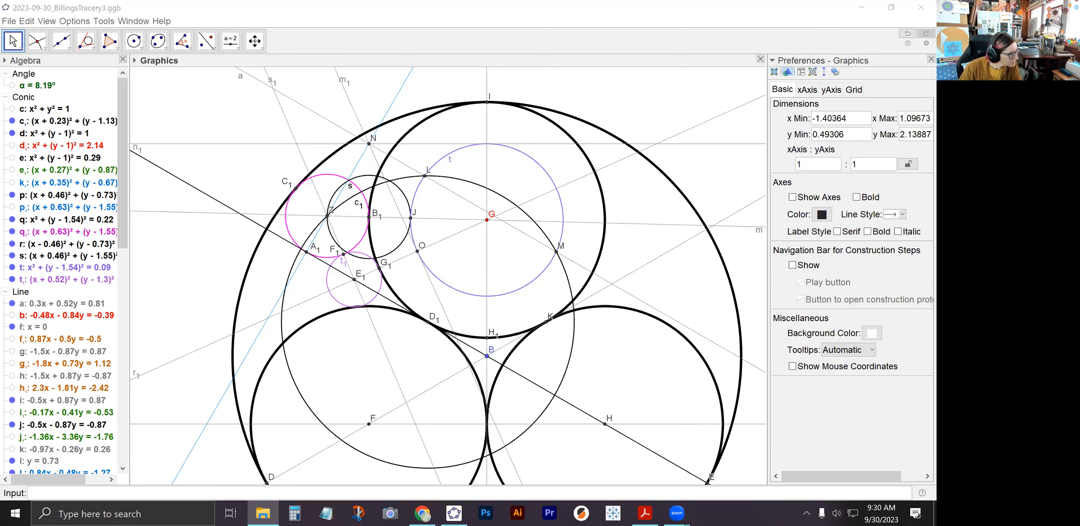
key(alt+Tab)
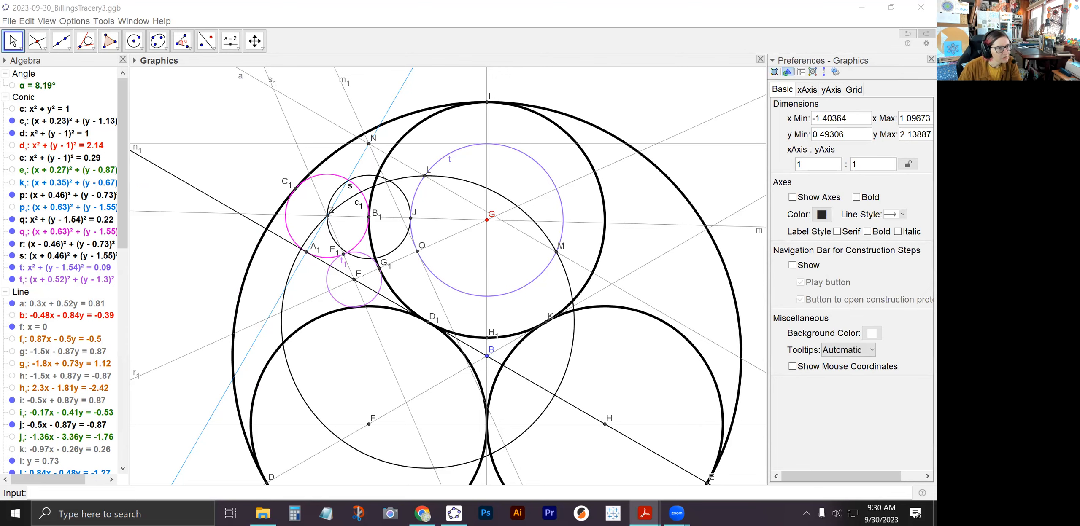
scroll(528, 238, down, 10)
scroll(537, 231, down, 10)
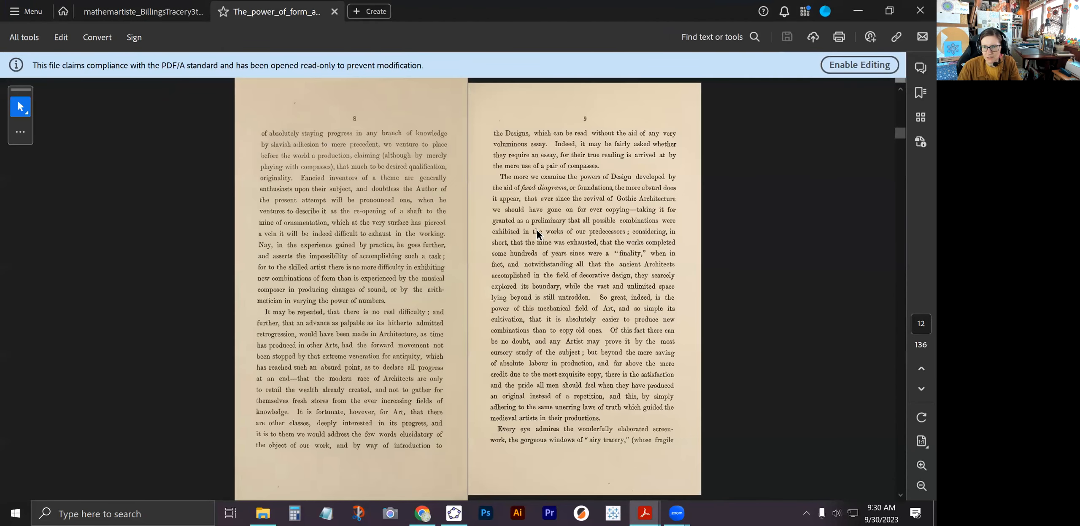
scroll(536, 231, down, 8)
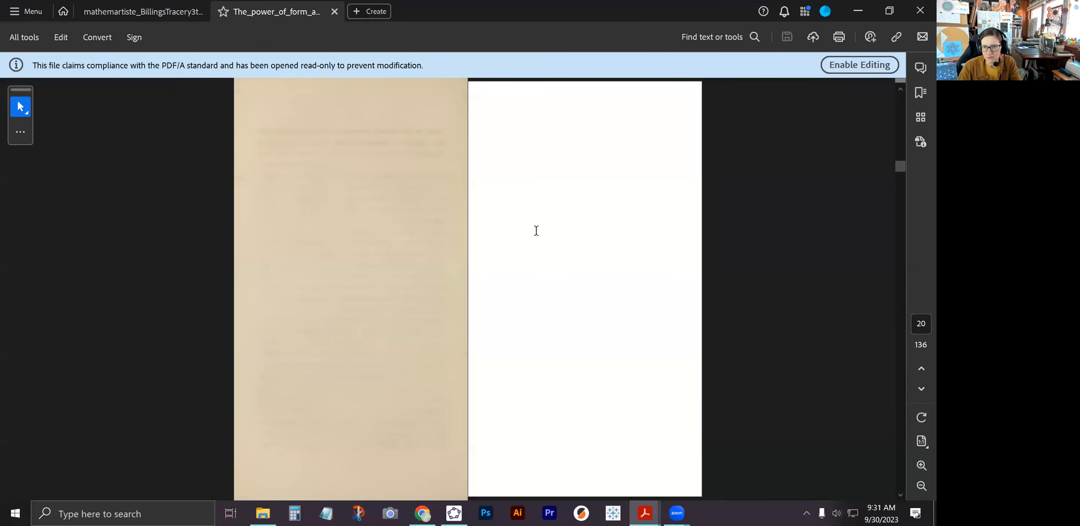
scroll(536, 231, down, 8)
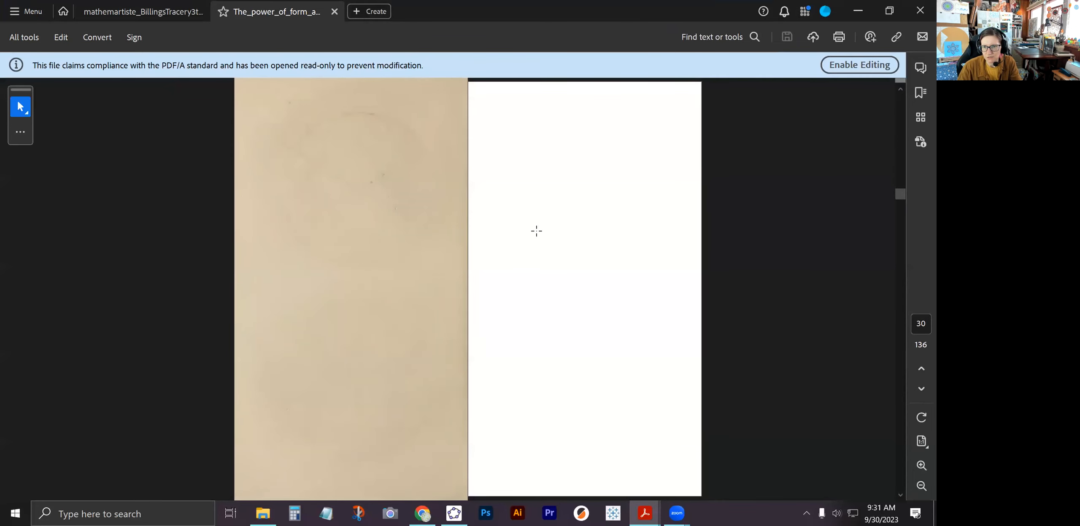
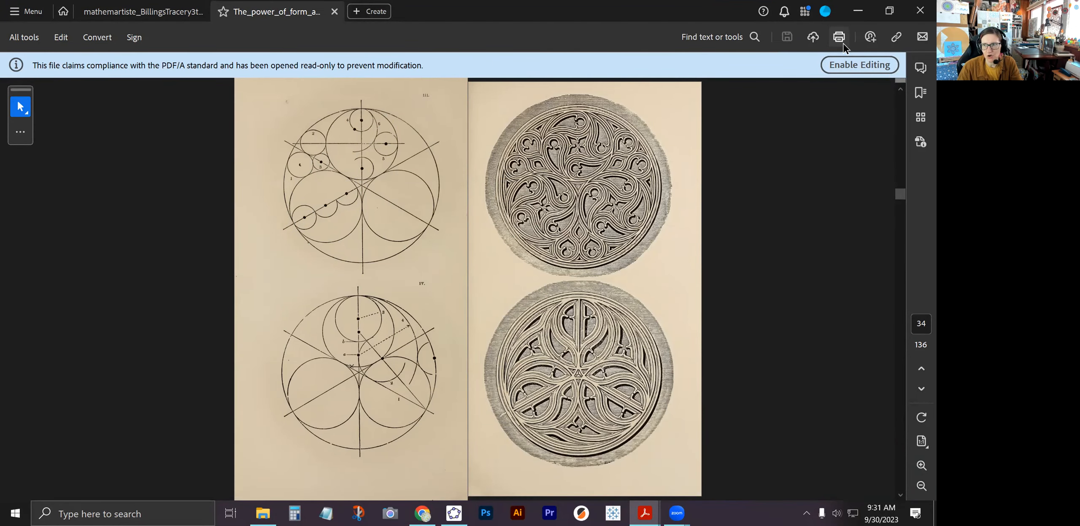
click(858, 14)
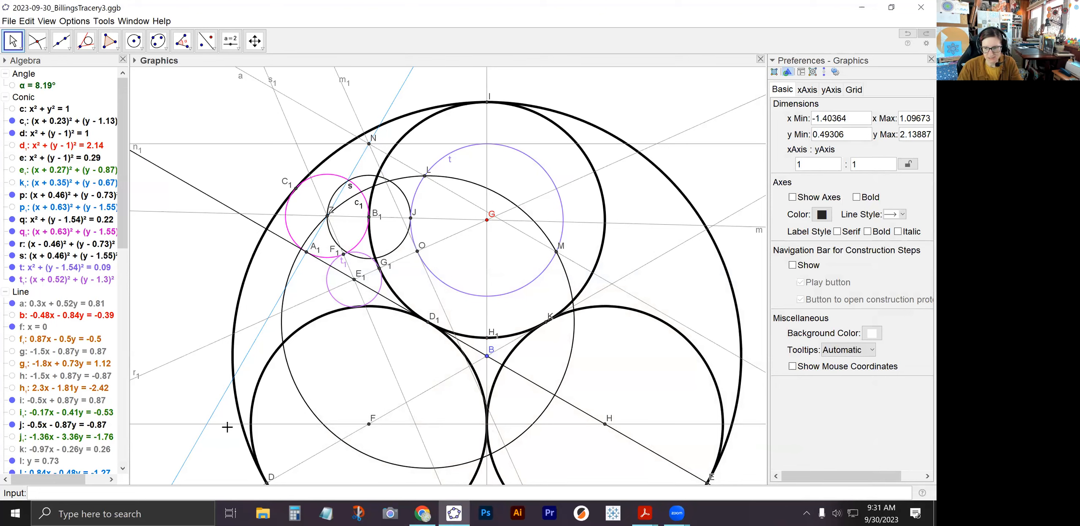
click(604, 485)
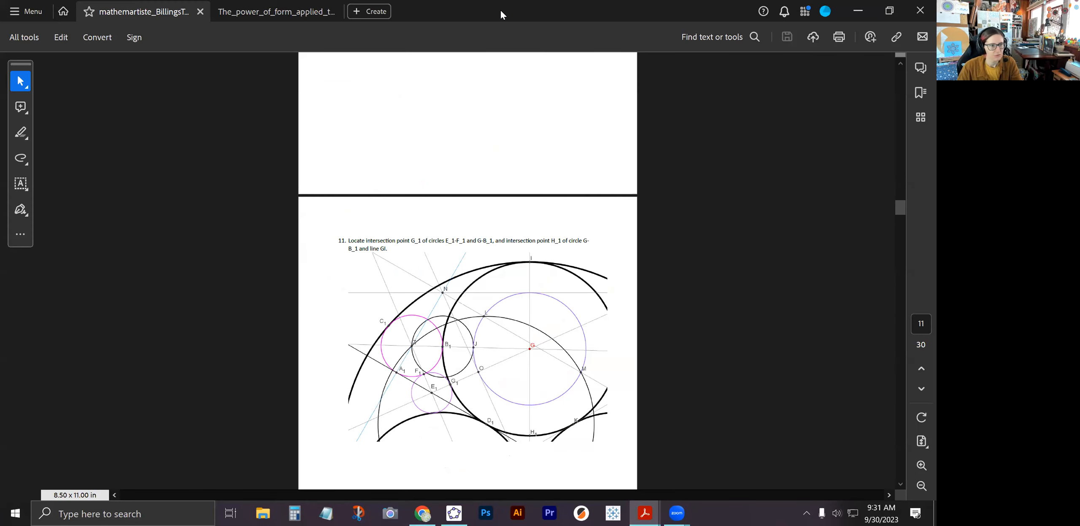
key(alt+Tab)
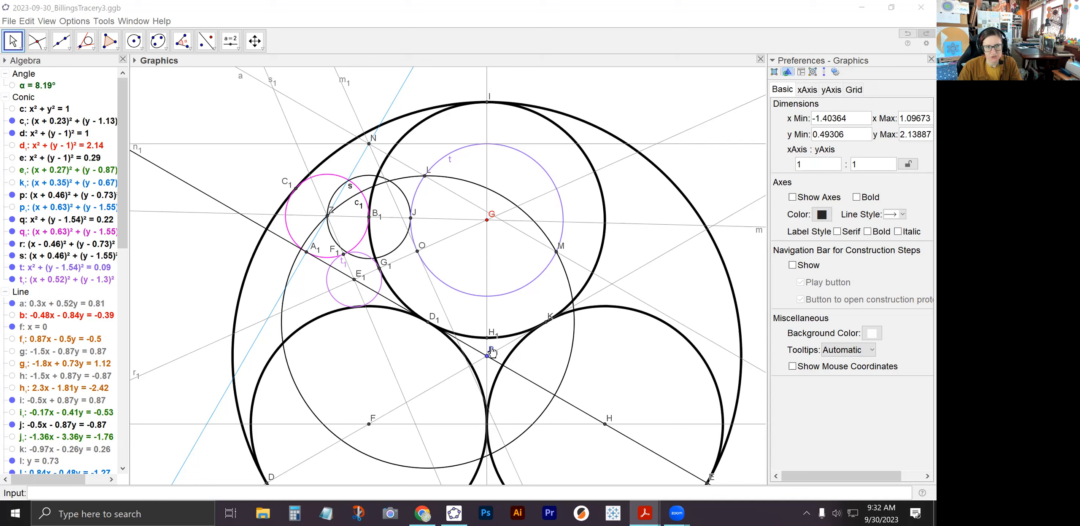
Step: Draw a segment from point I down to point H1 with the Segment tool
click(66, 52)
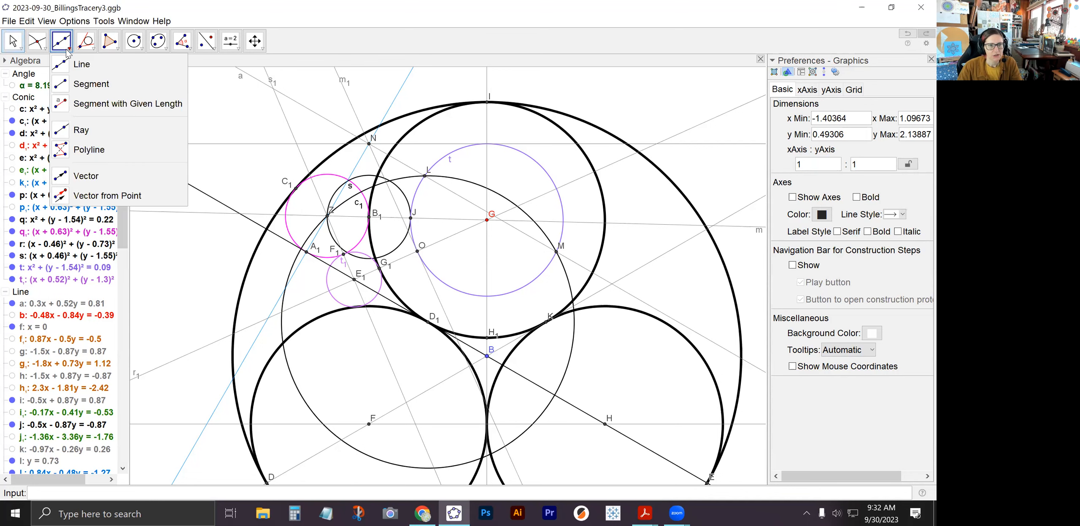
click(84, 85)
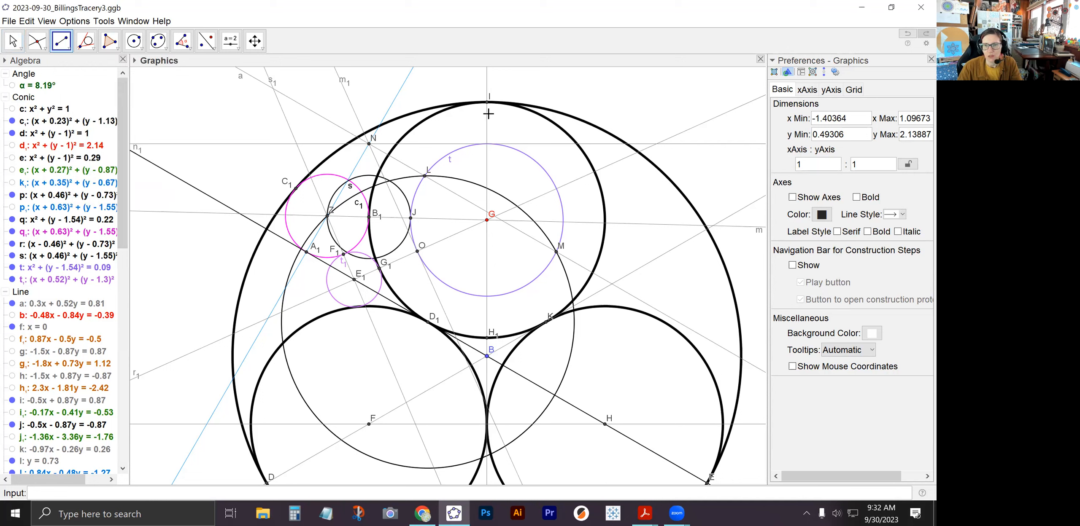
click(488, 105)
click(487, 337)
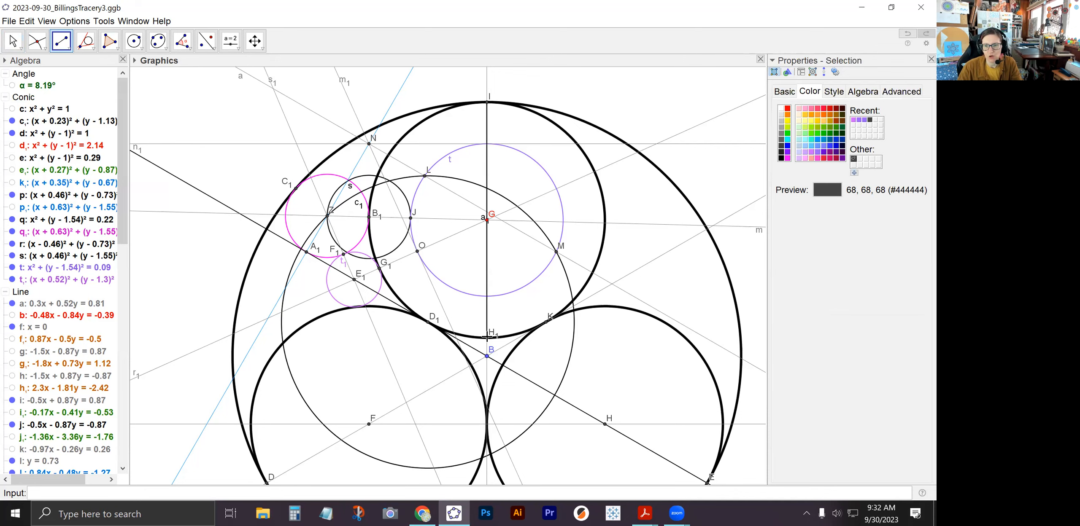
Step: Color the segment between I and H1 light red (255, 153, 153)
click(13, 41)
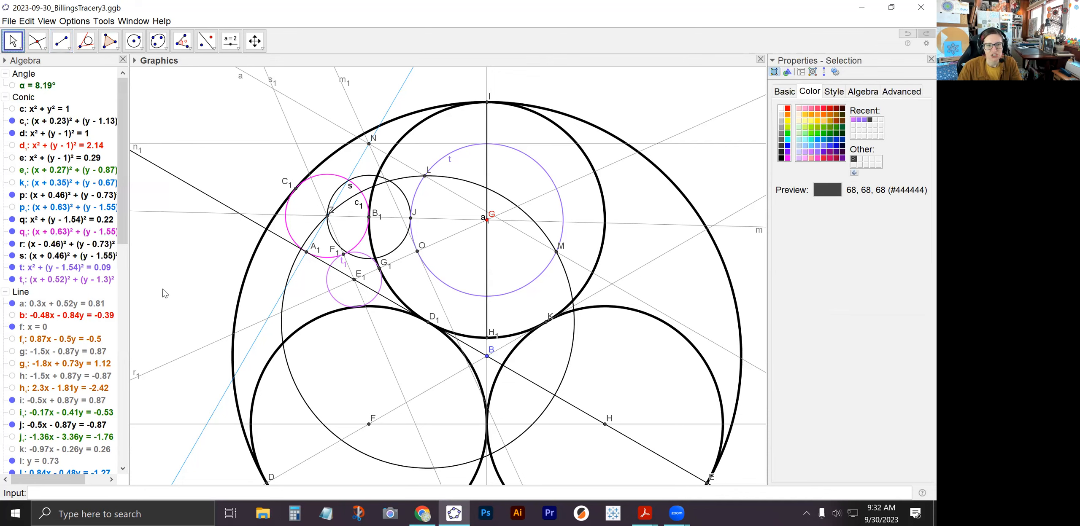
click(486, 161)
click(530, 188)
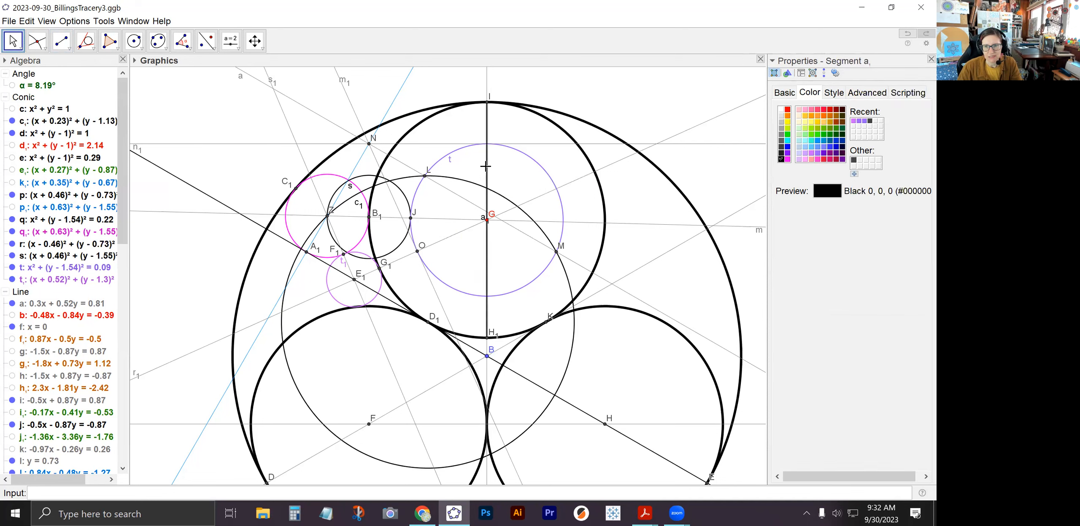
click(812, 161)
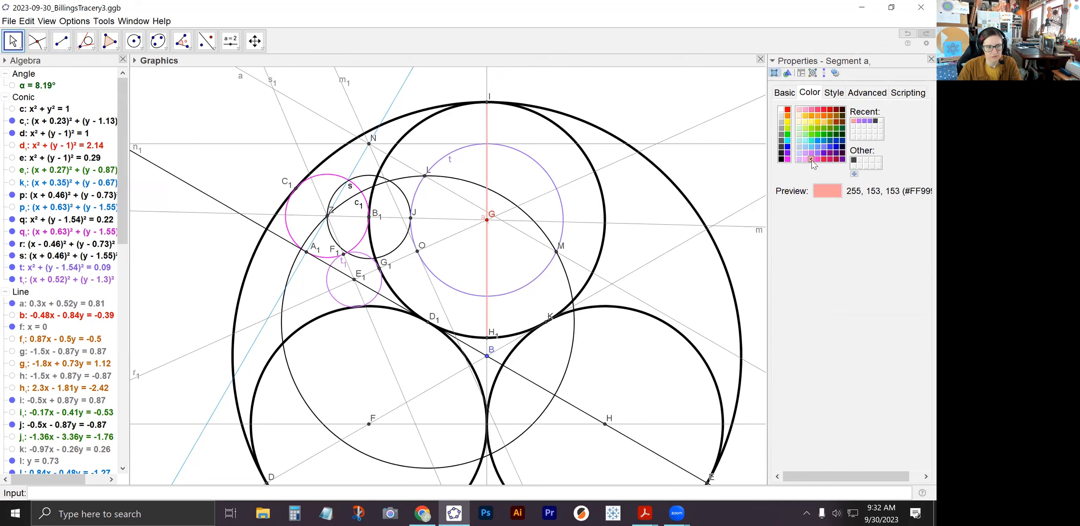
click(501, 175)
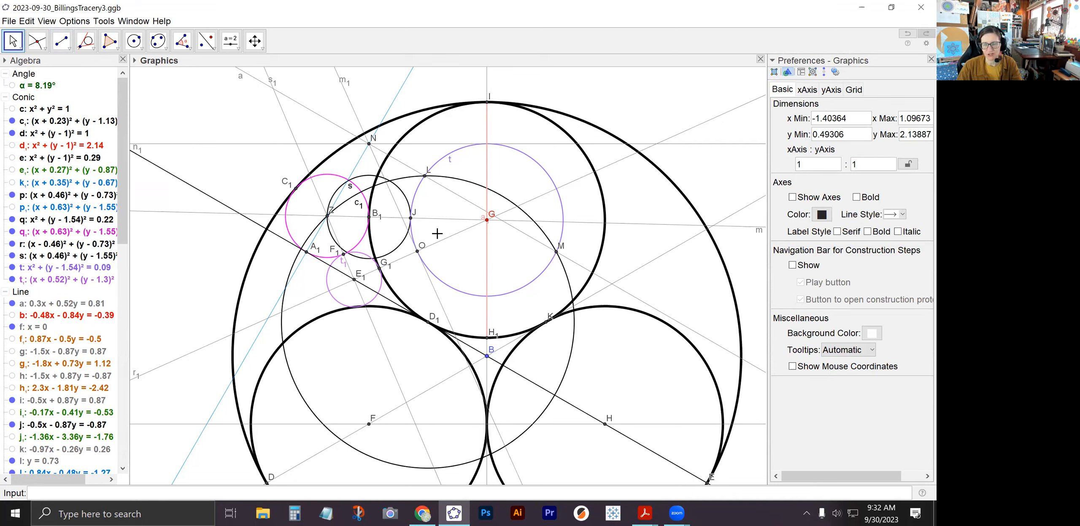
Step: Create a circle centered at I with a radius of one sixth of segment a_1, using the command Circle(I,(1/6)*a_1)
click(487, 175)
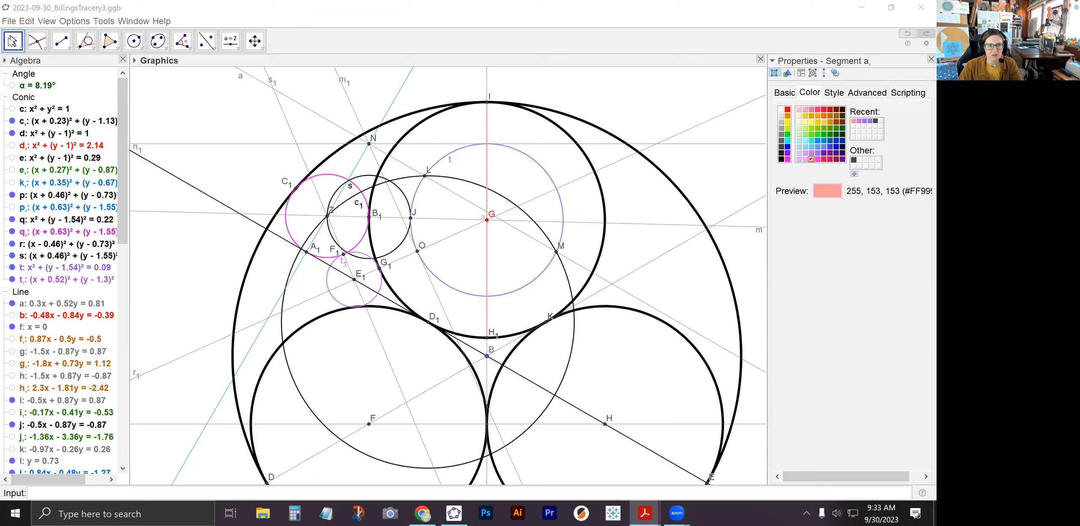
click(11, 43)
drag(430, 81, 410, 131)
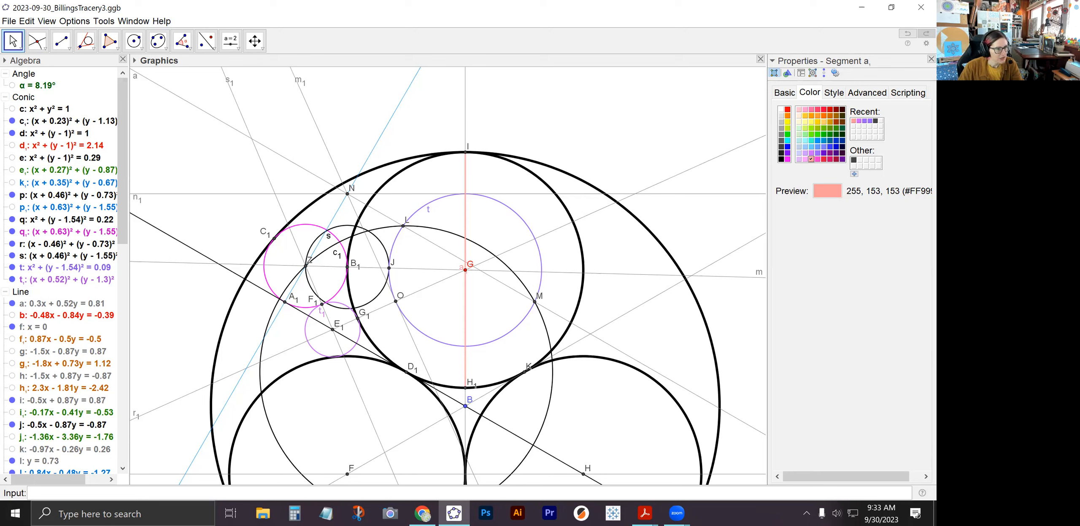
key(alt+Tab)
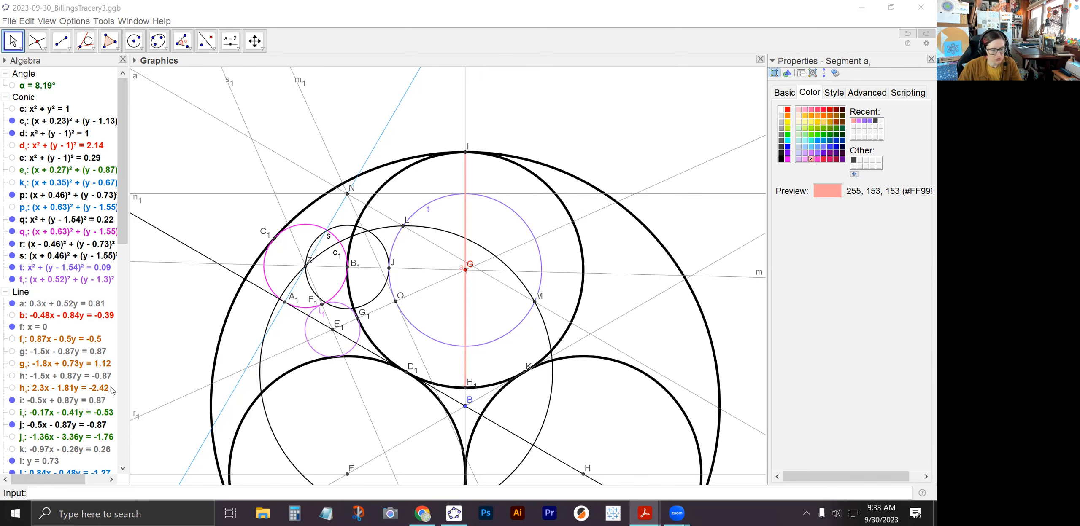
click(249, 497)
text(Circle)
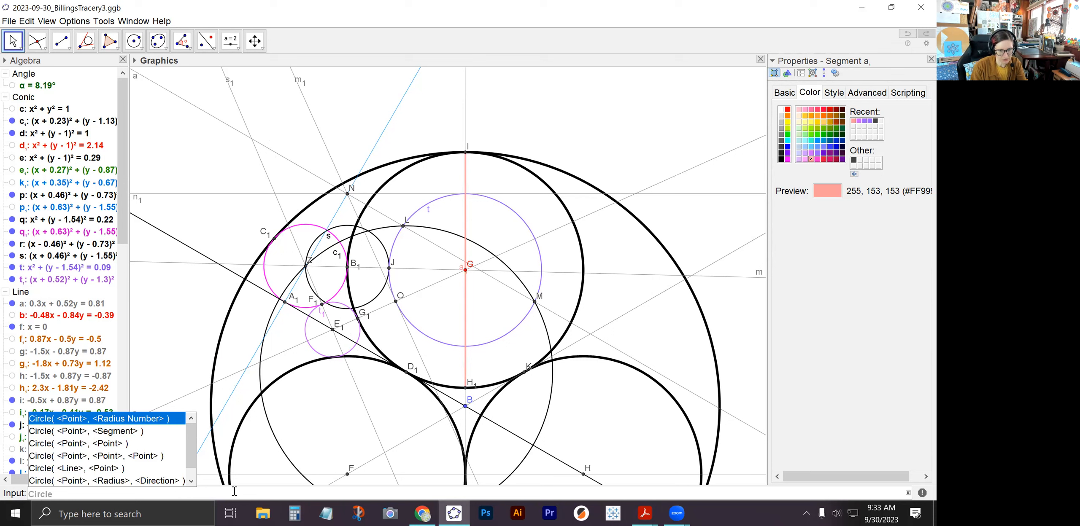
text(()
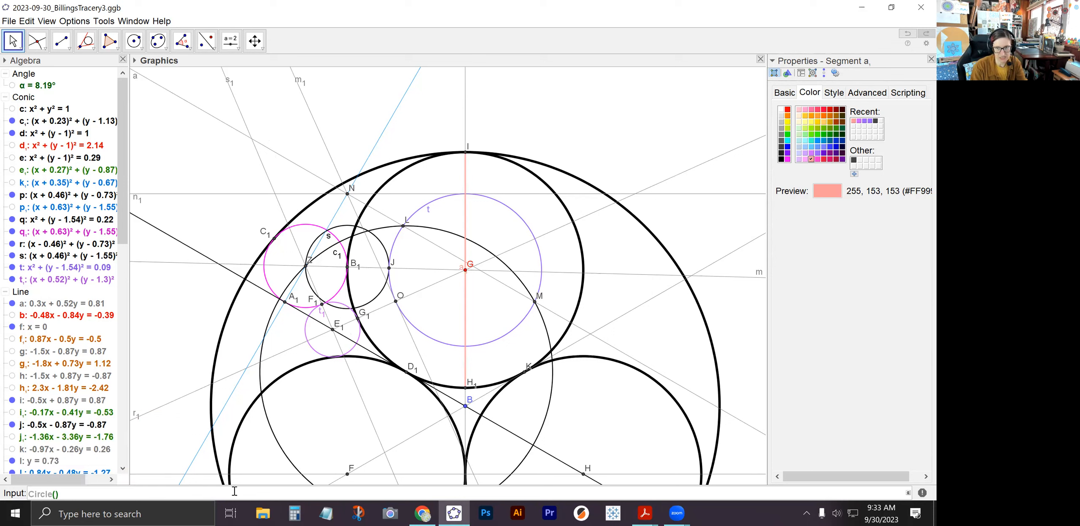
text(I)
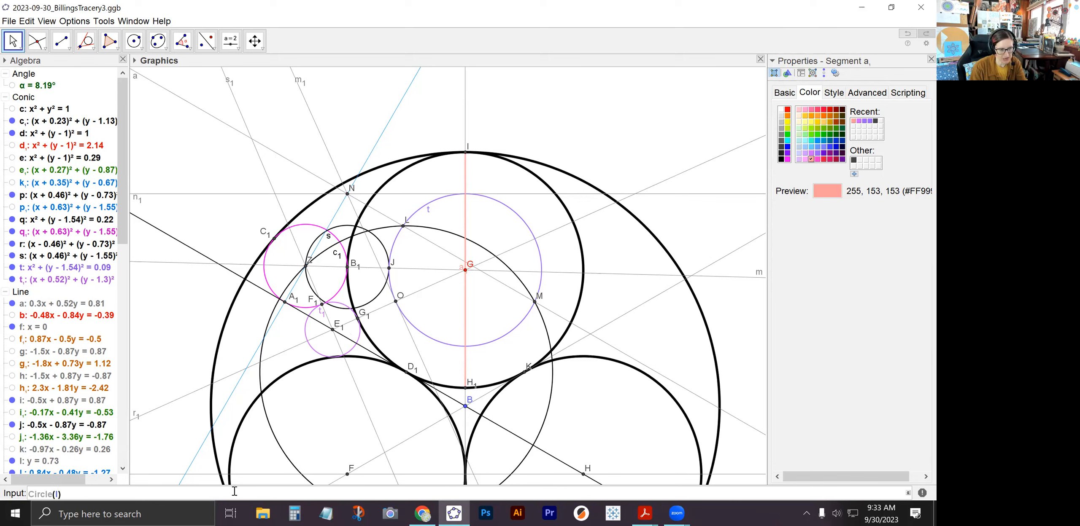
text(,()
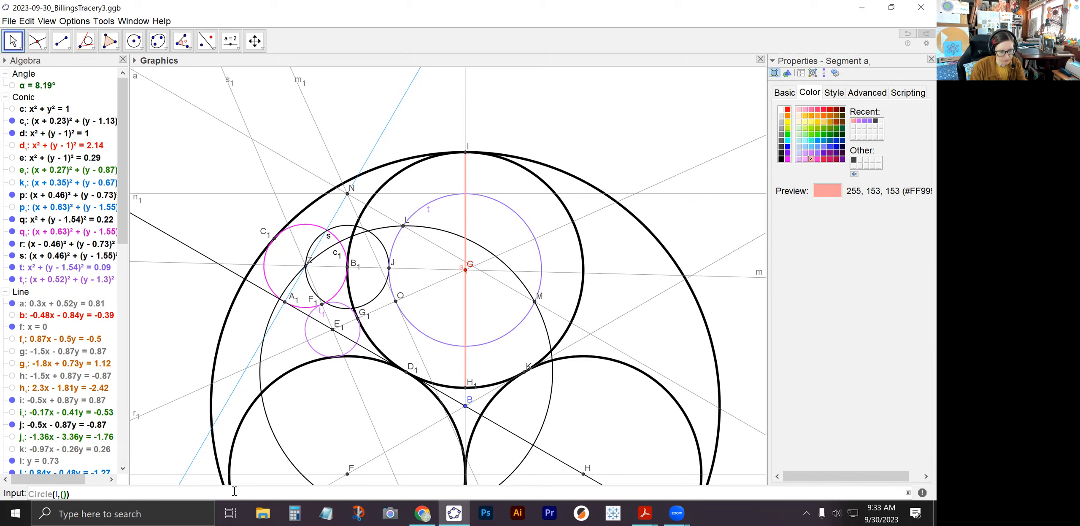
text(1/6)
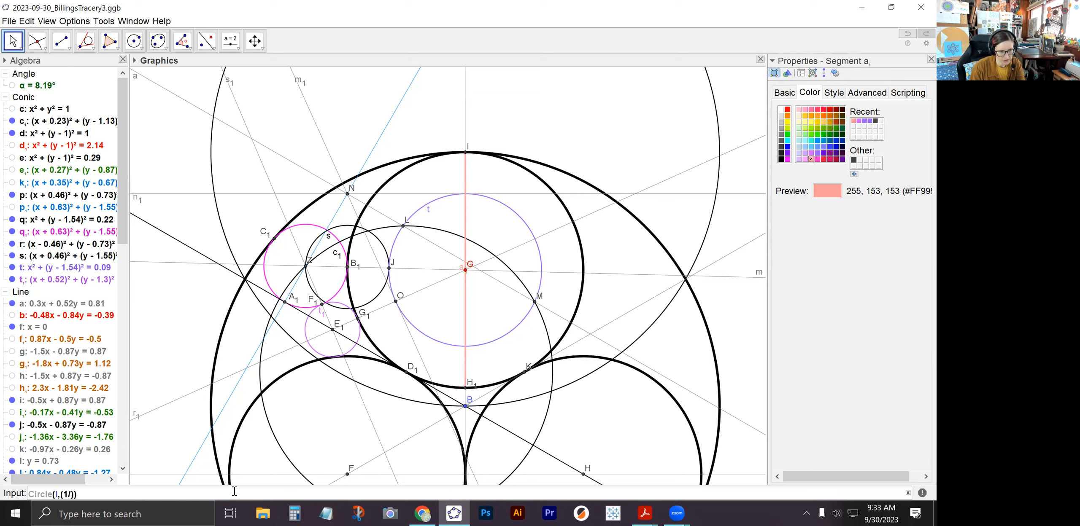
text())
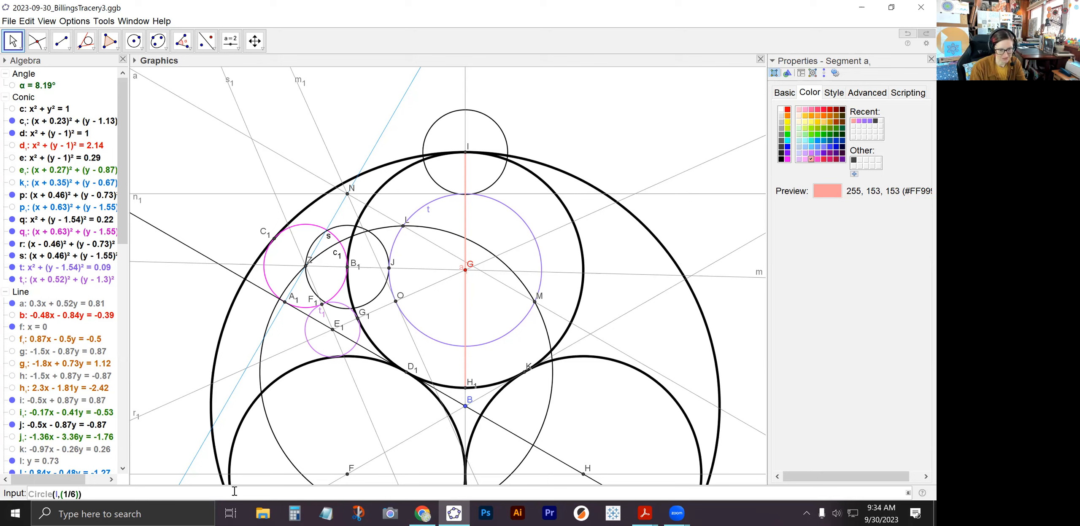
text(*)
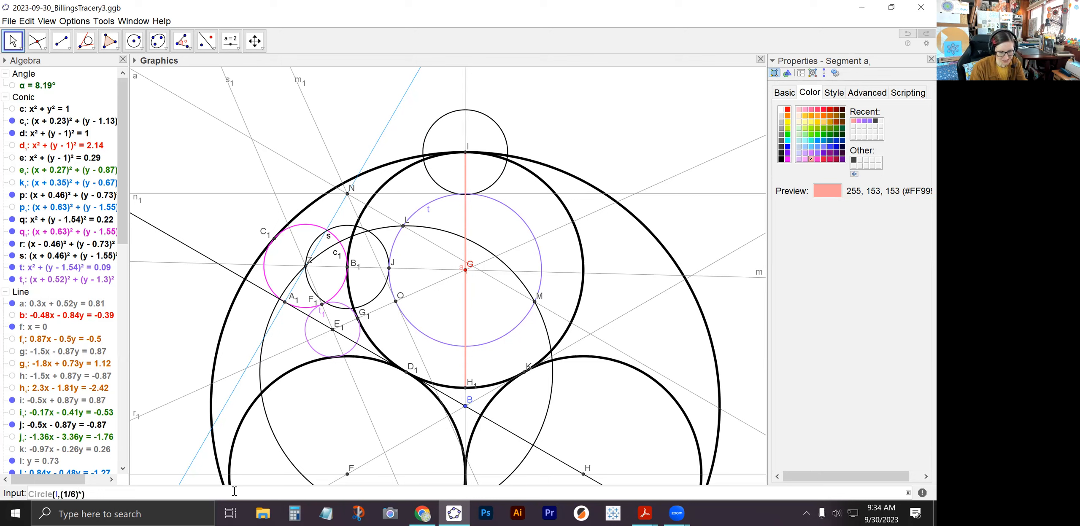
text(a_1)
key(Right)
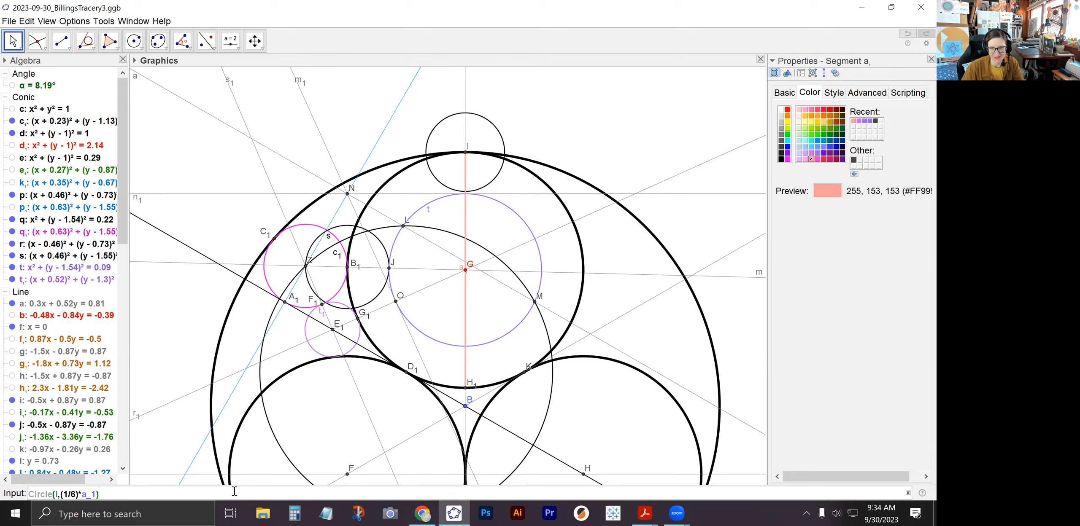
key(Return)
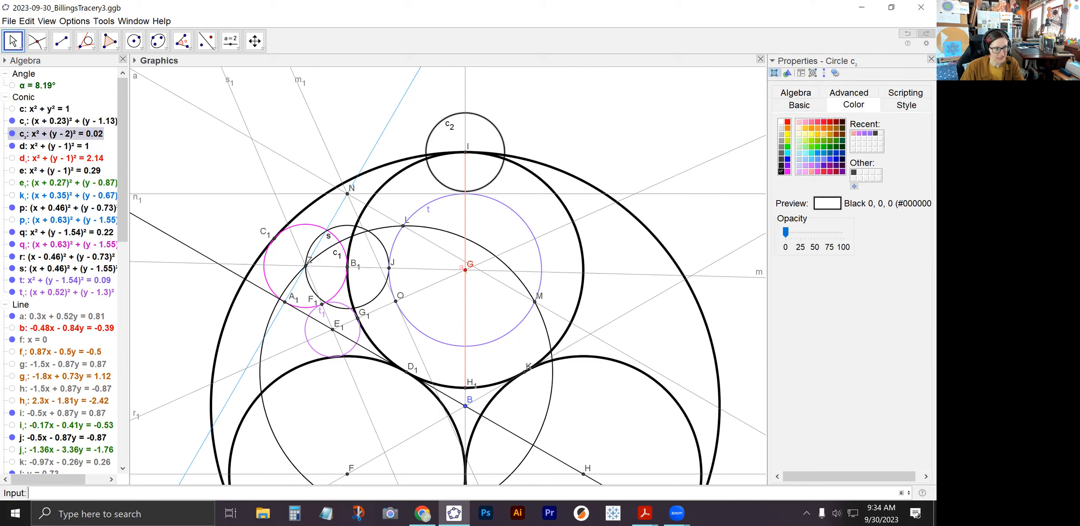
Step: Hide the light red segment a_1 between points I and H1
key(alt+Tab)
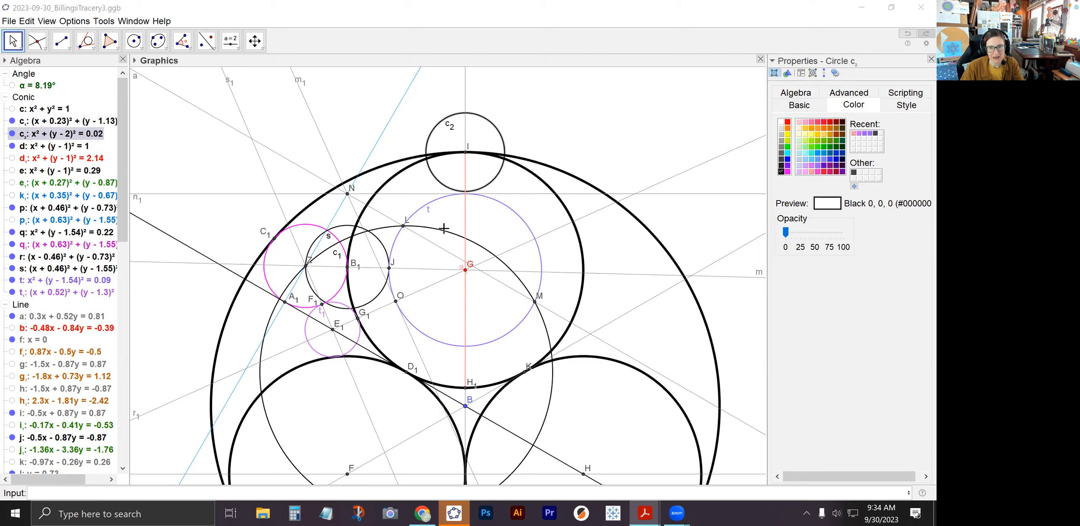
click(465, 220)
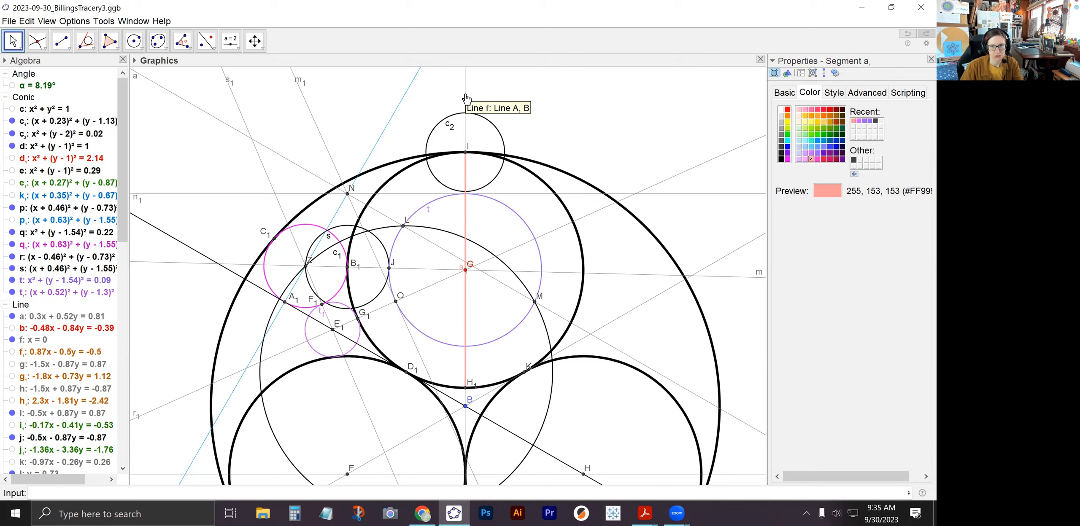
right_click(466, 219)
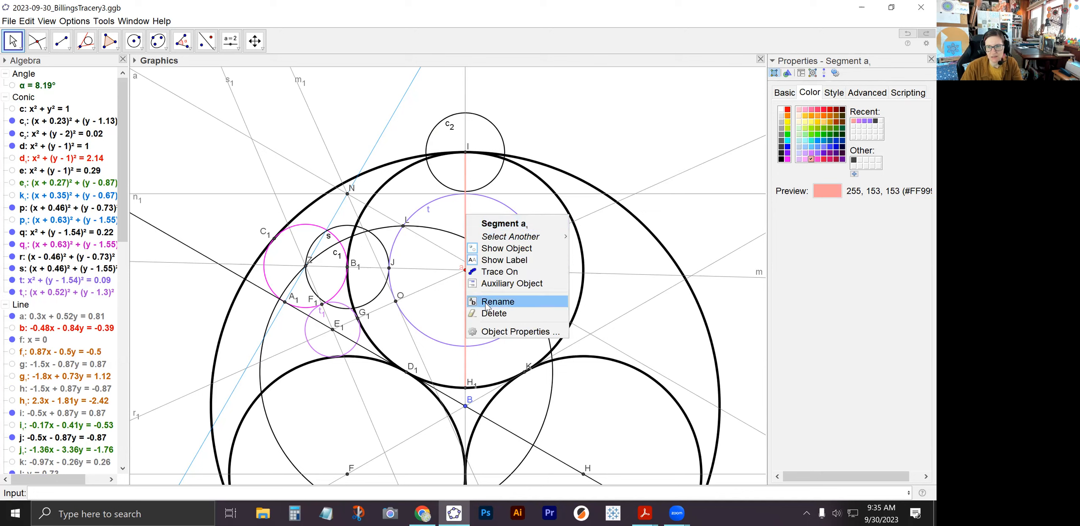
click(494, 249)
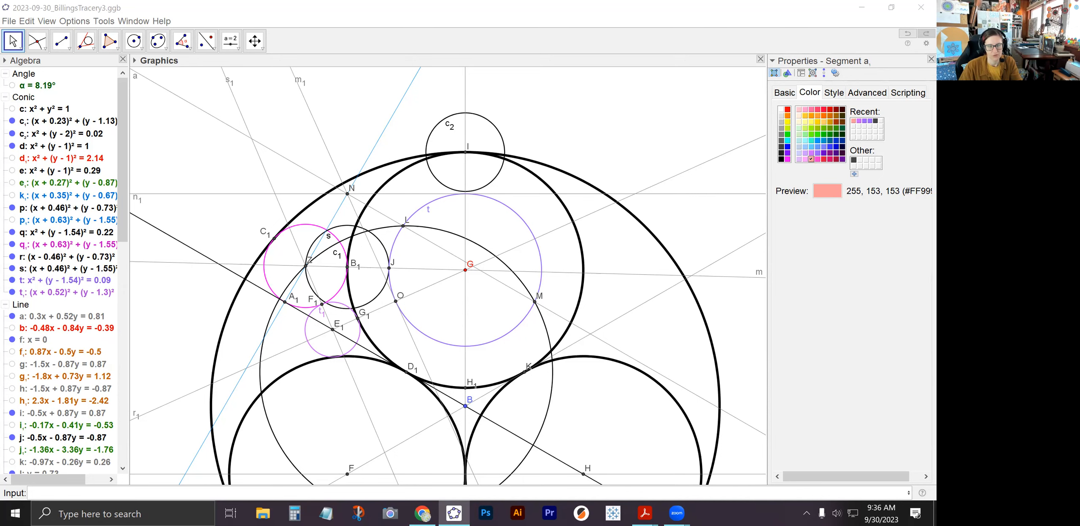
Step: Mark the lower intersection of circle c_2 with the vertical line through I, using the Intersect tool
click(38, 43)
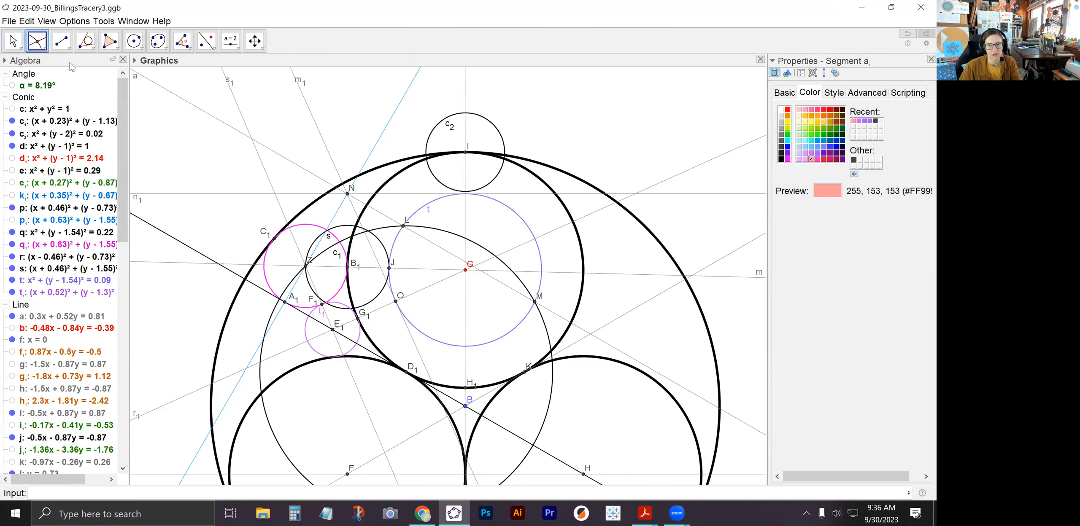
scroll(464, 196, up, 3)
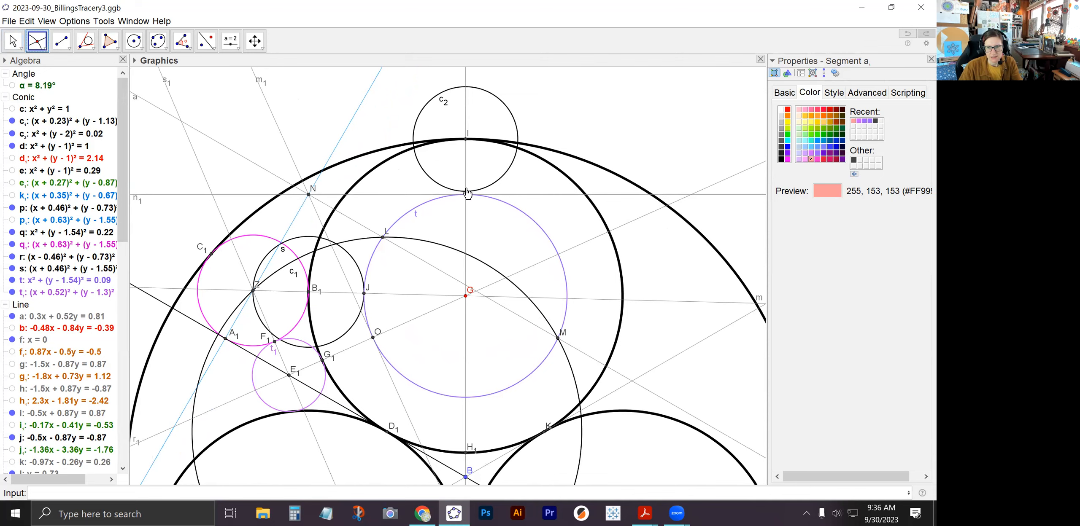
scroll(464, 200, up, 3)
scroll(463, 202, up, 2)
scroll(469, 199, up, 2)
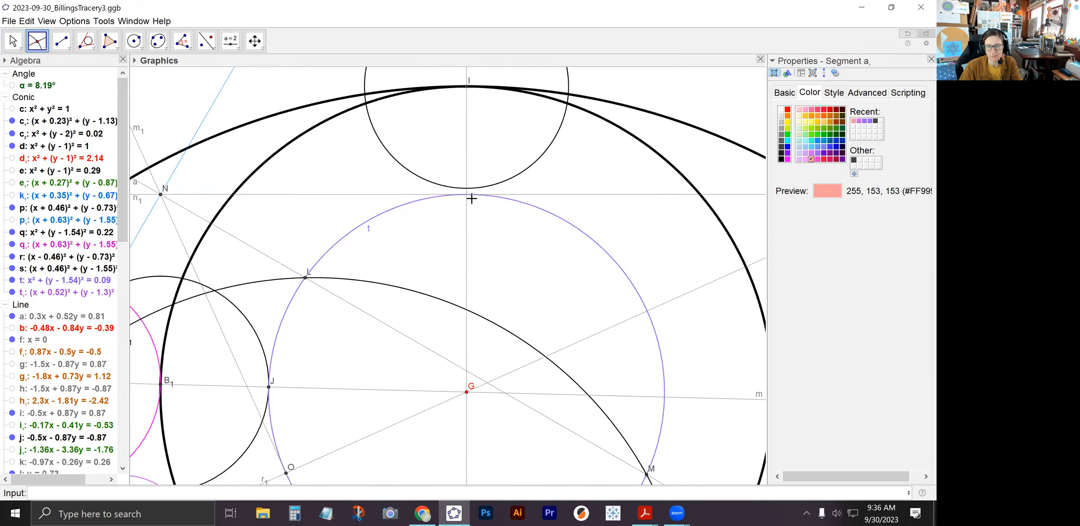
scroll(456, 190, up, 2)
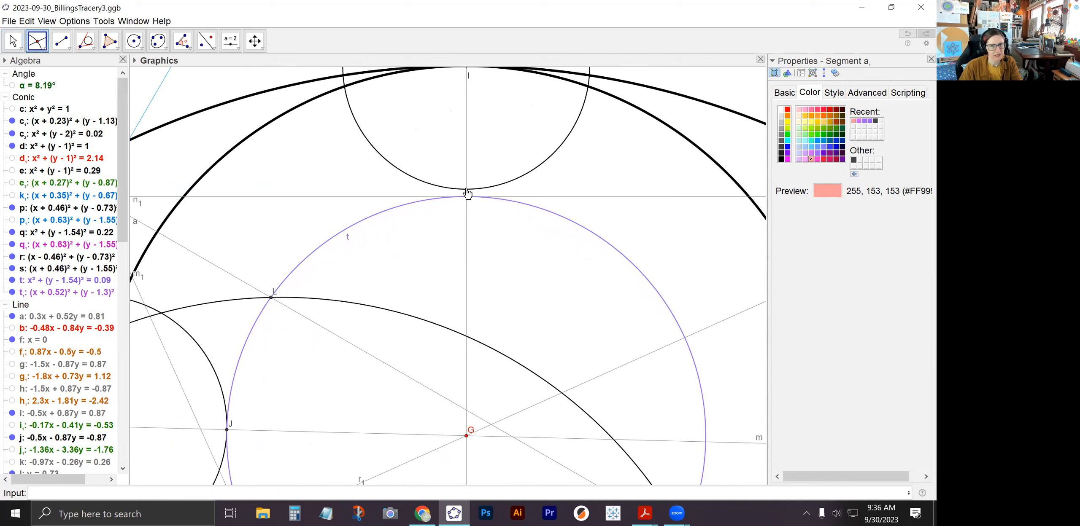
click(37, 37)
click(38, 41)
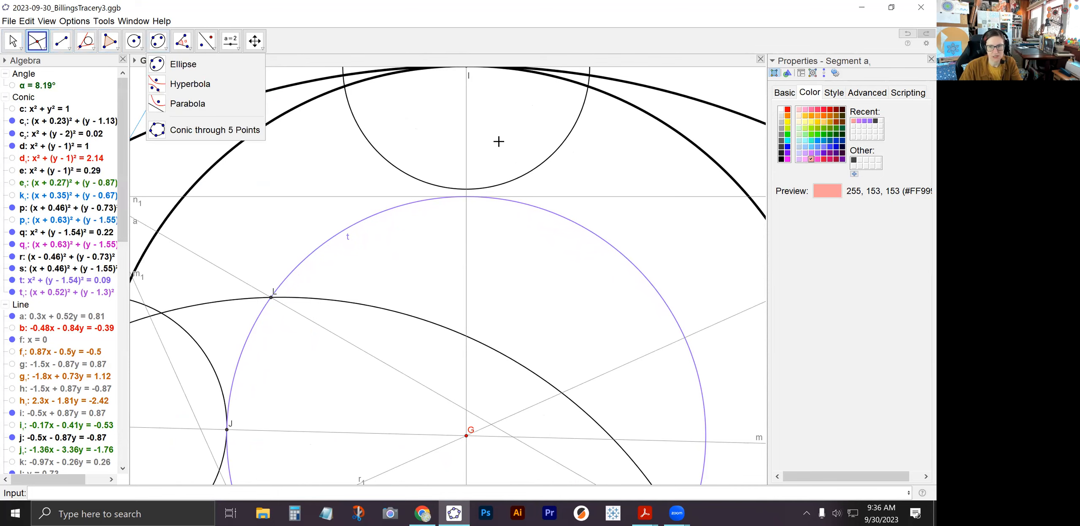
click(467, 190)
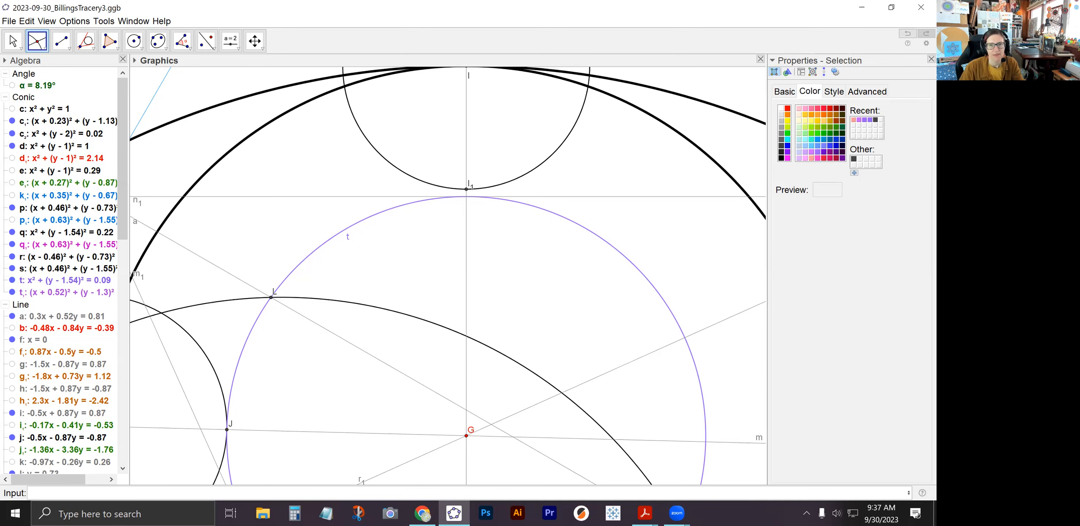
Step: Draw a circle centered at the new intersection point I1 and passing through point I
click(13, 41)
drag(305, 137, 308, 163)
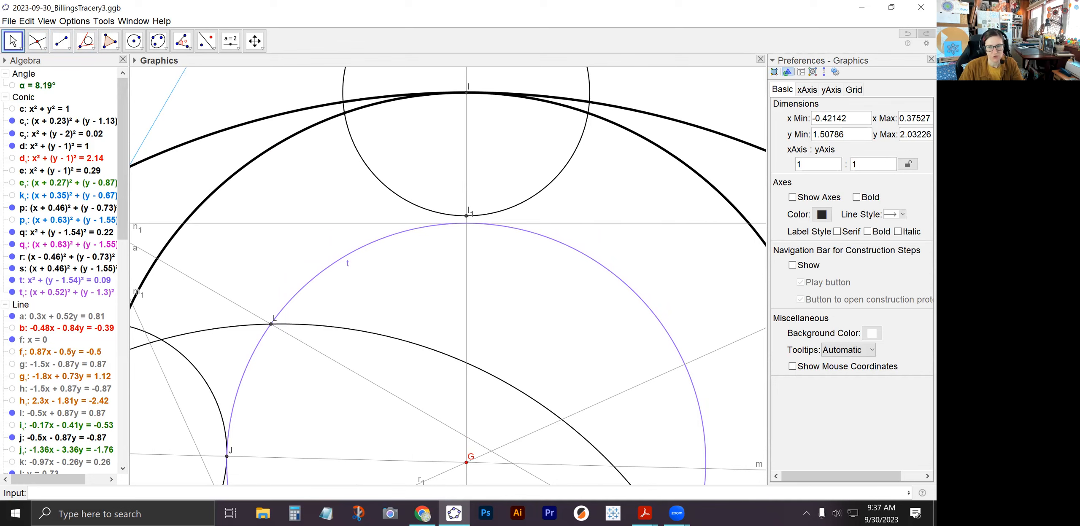
click(133, 41)
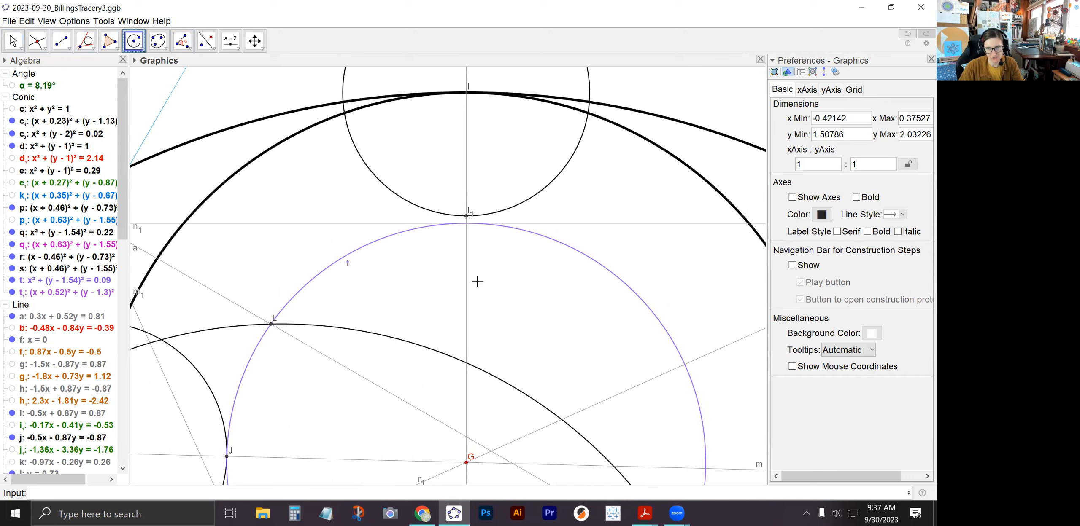
click(466, 218)
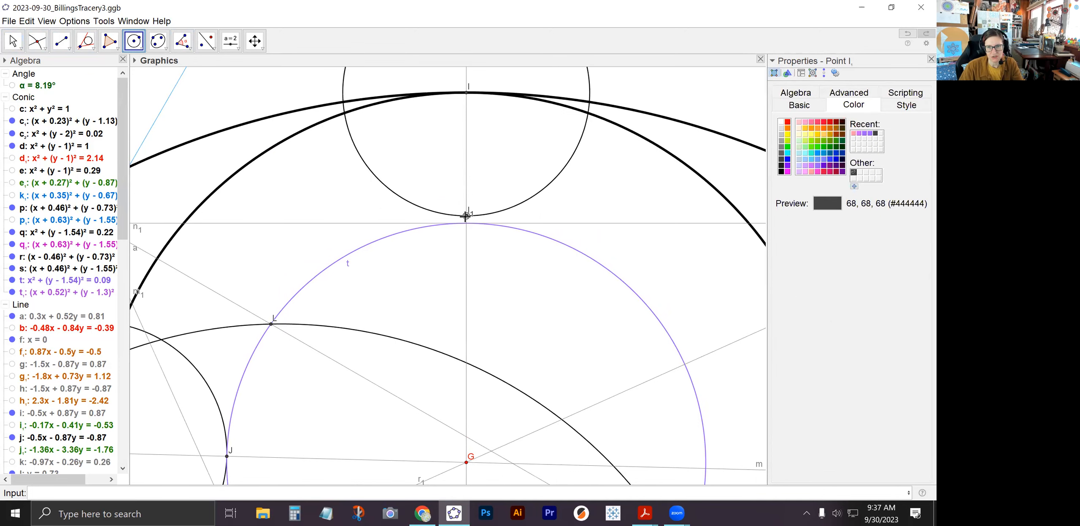
click(467, 94)
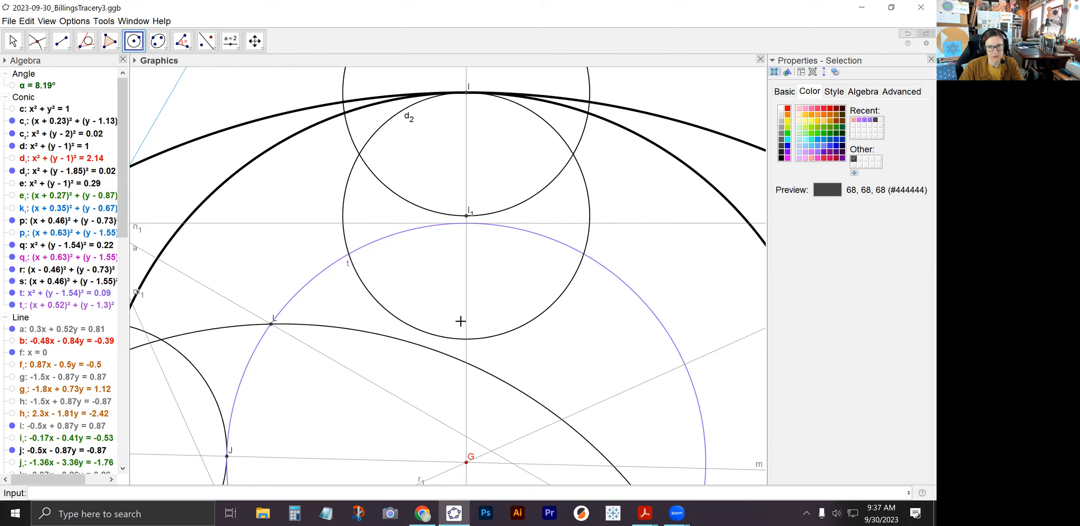
key(Escape)
Step: Construct the midpoint between points G and I with the Midpoint or Center tool
scroll(437, 274, down, 1)
scroll(437, 273, down, 3)
drag(501, 325, 494, 225)
scroll(496, 229, down, 3)
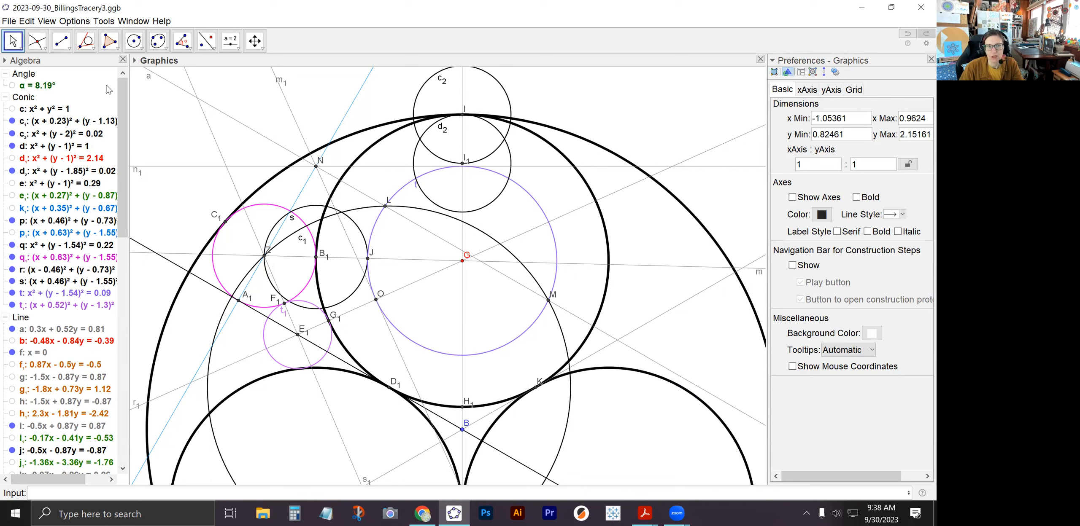
click(37, 41)
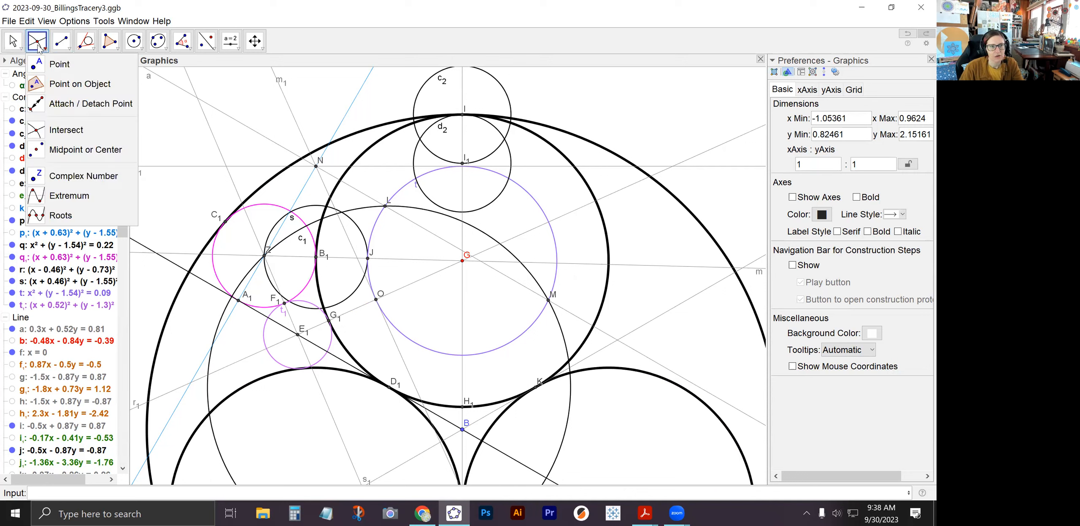
click(56, 154)
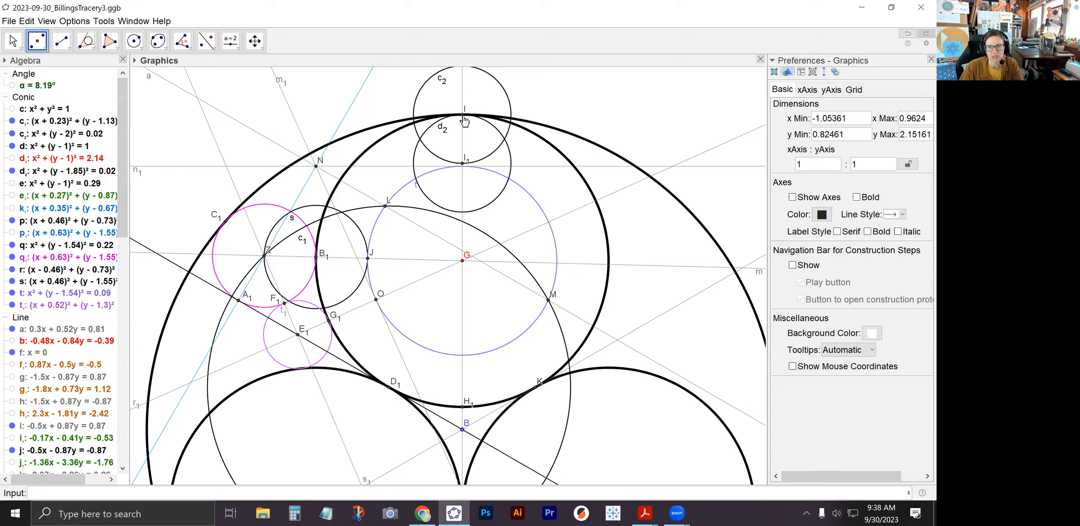
click(462, 260)
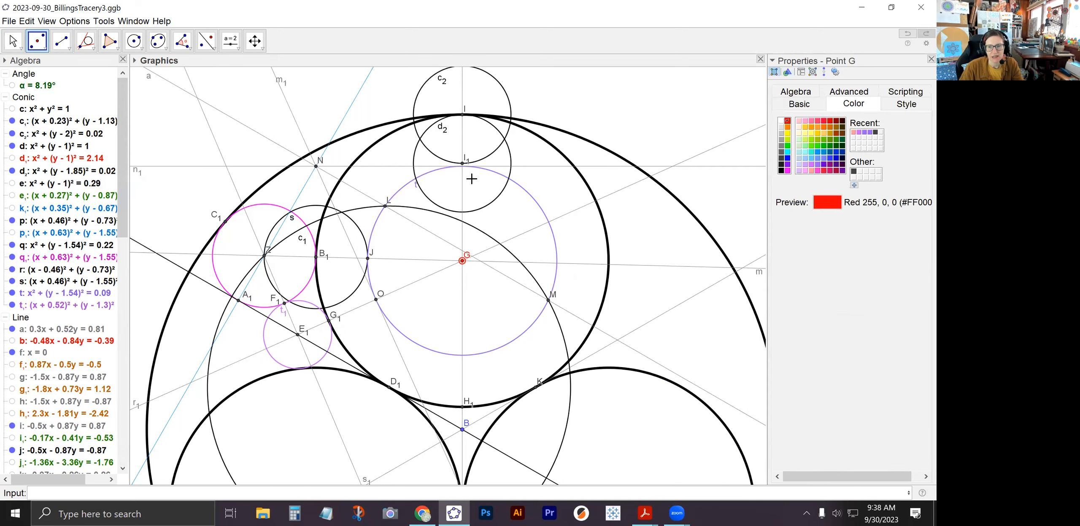
click(463, 115)
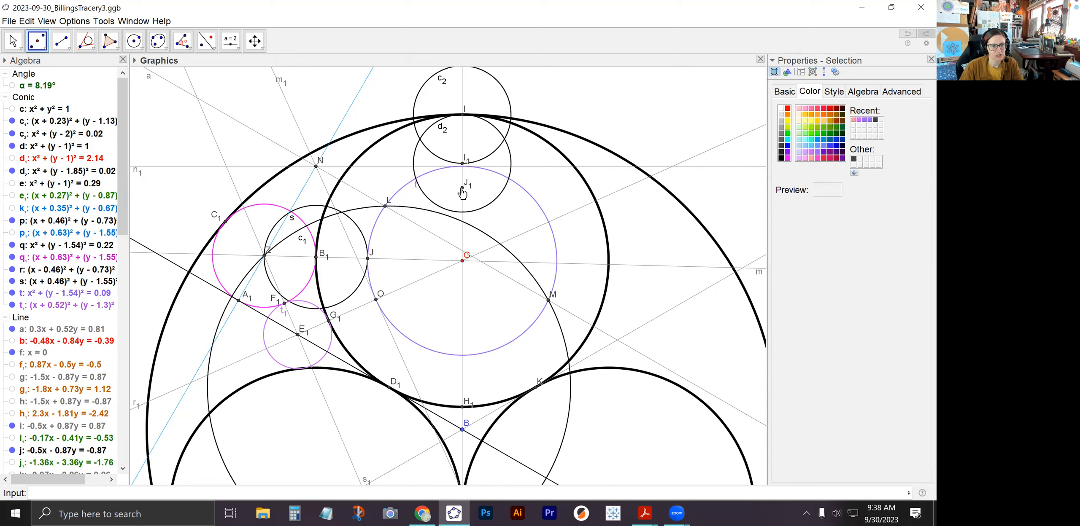
Step: Draw a circle centered at midpoint J1 and passing through point G
click(140, 42)
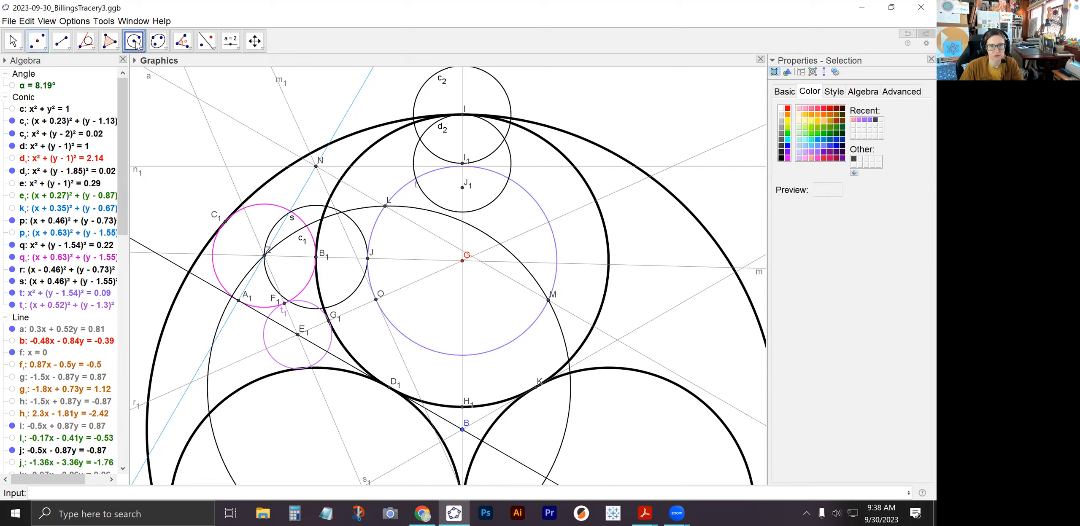
click(464, 189)
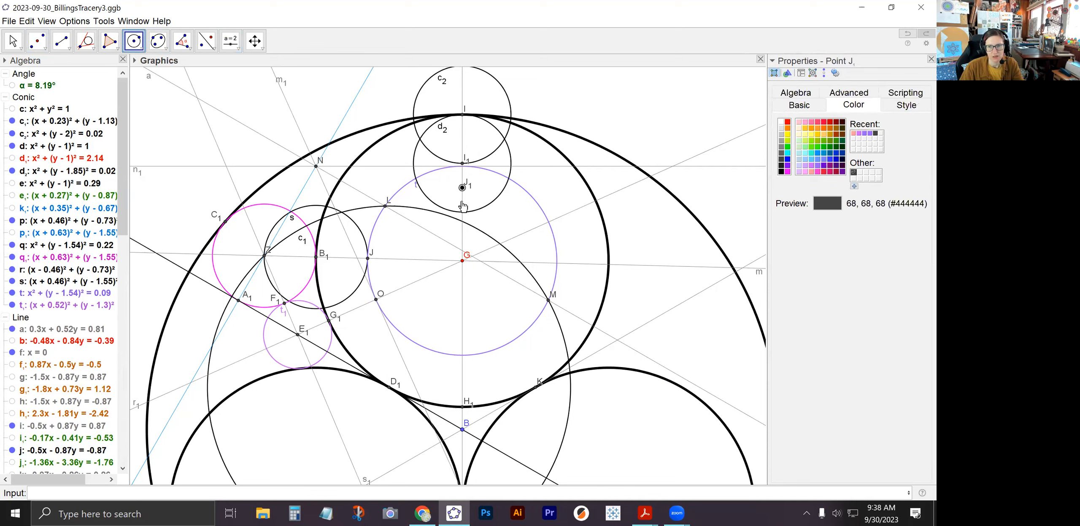
click(462, 263)
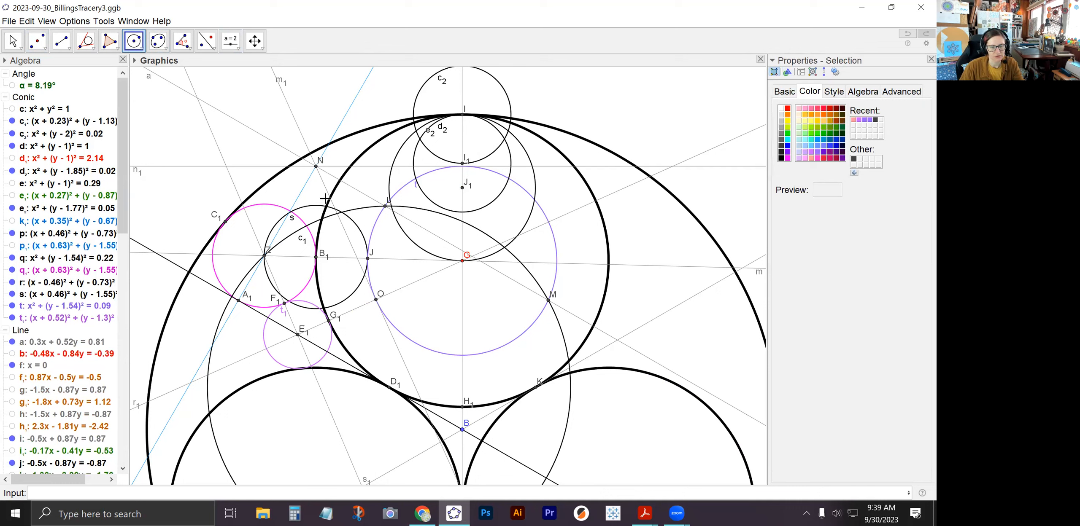
Step: Color the circle centered at J1 blue (0, 153, 255)
click(14, 41)
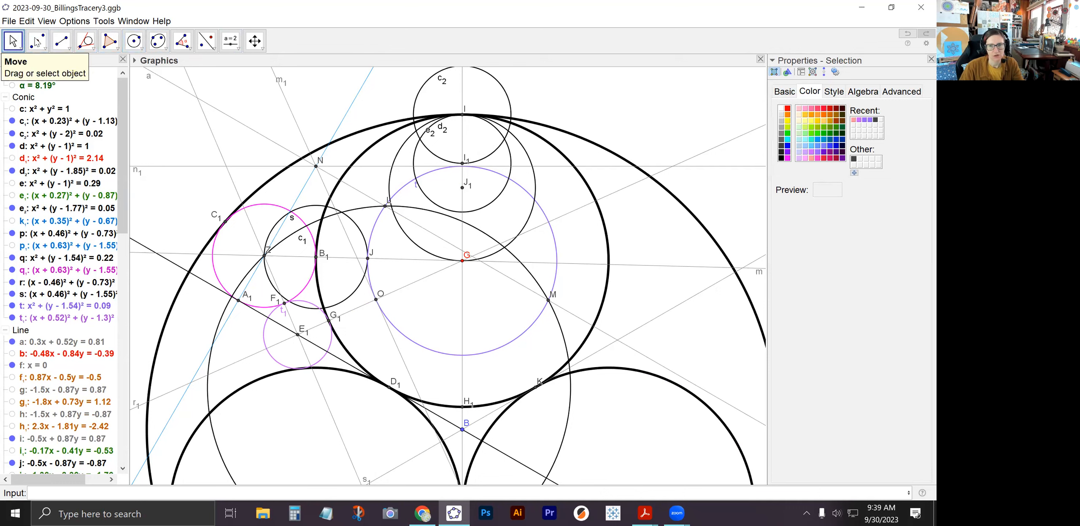
click(529, 221)
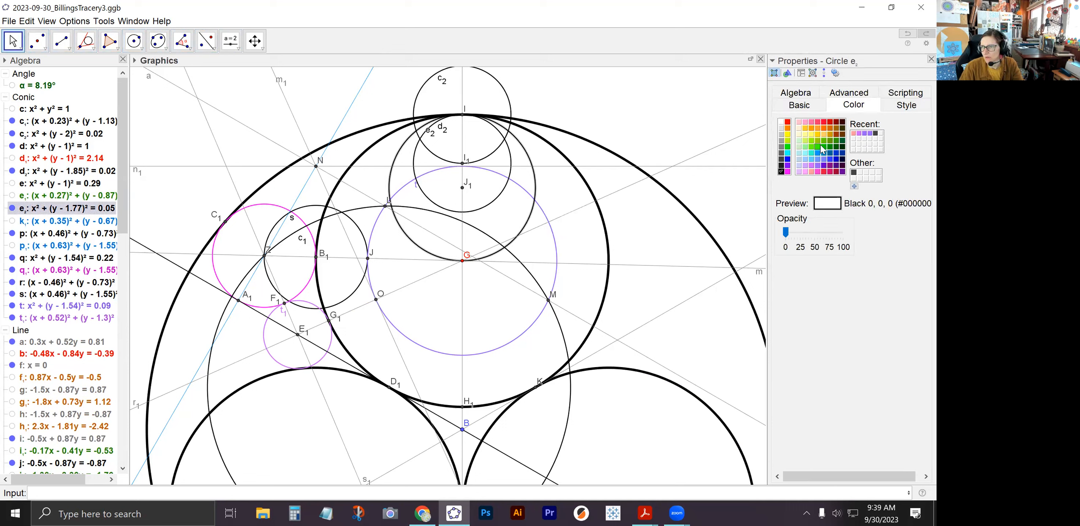
click(824, 142)
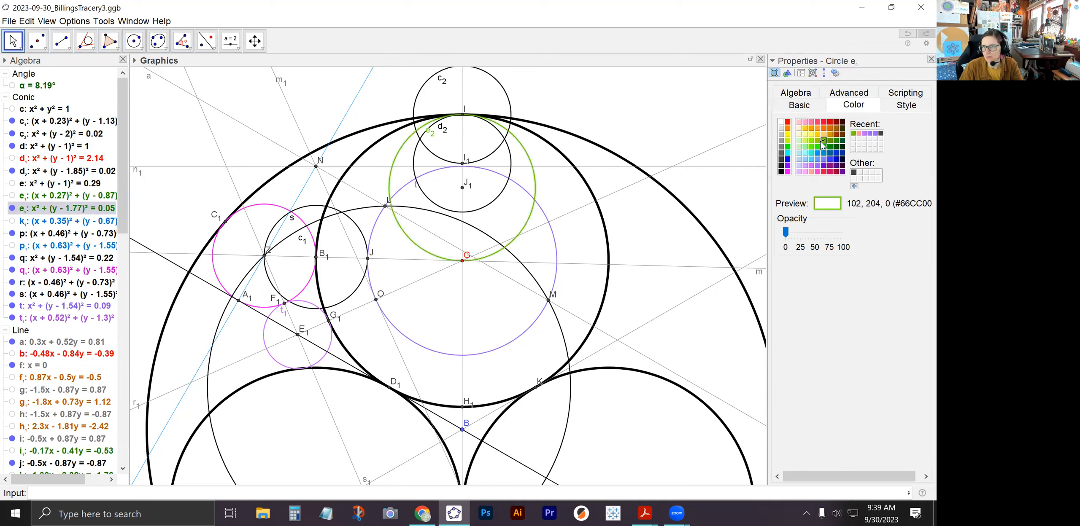
click(818, 153)
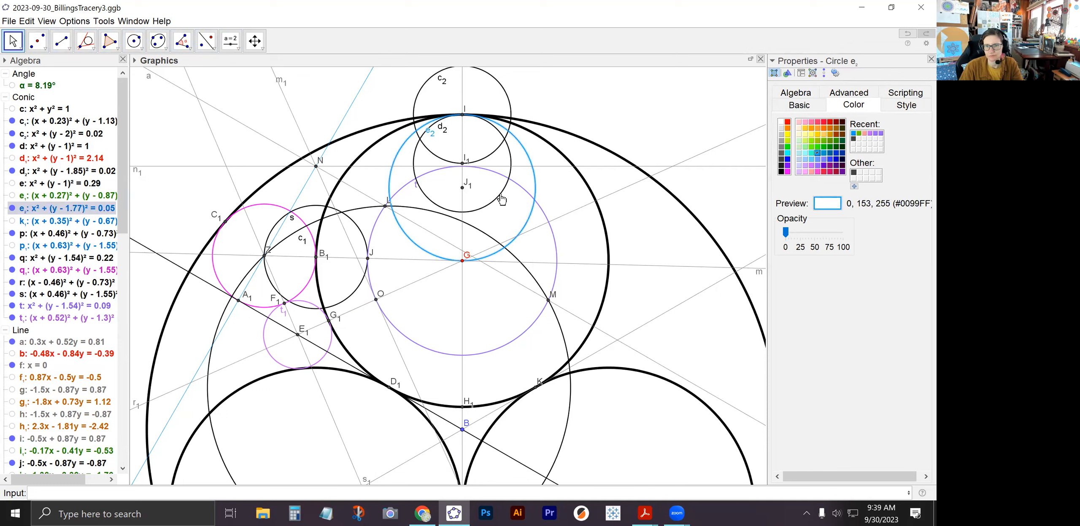
click(544, 188)
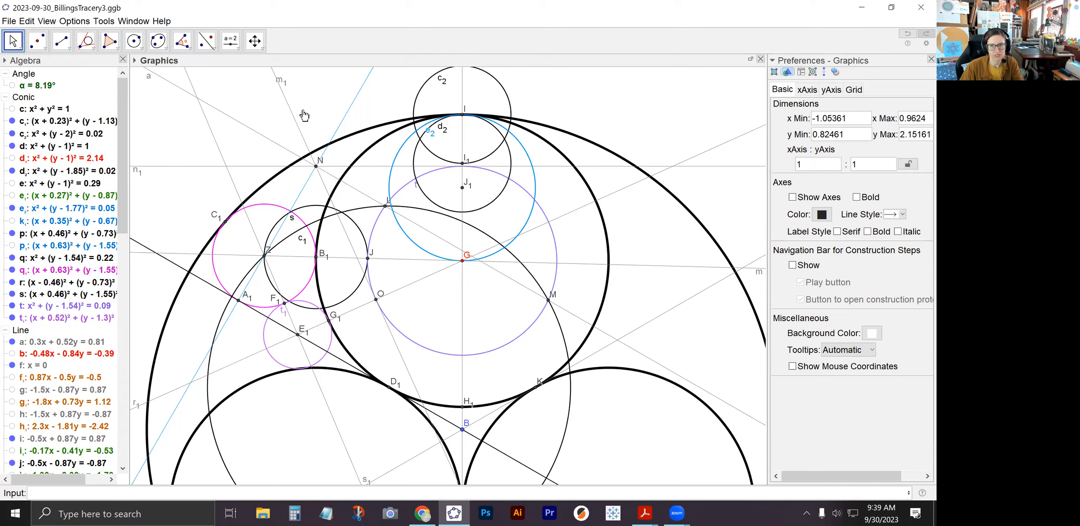
Step: Rotate circle d2 by -pi/2 about point G with the Rotate command
click(496, 197)
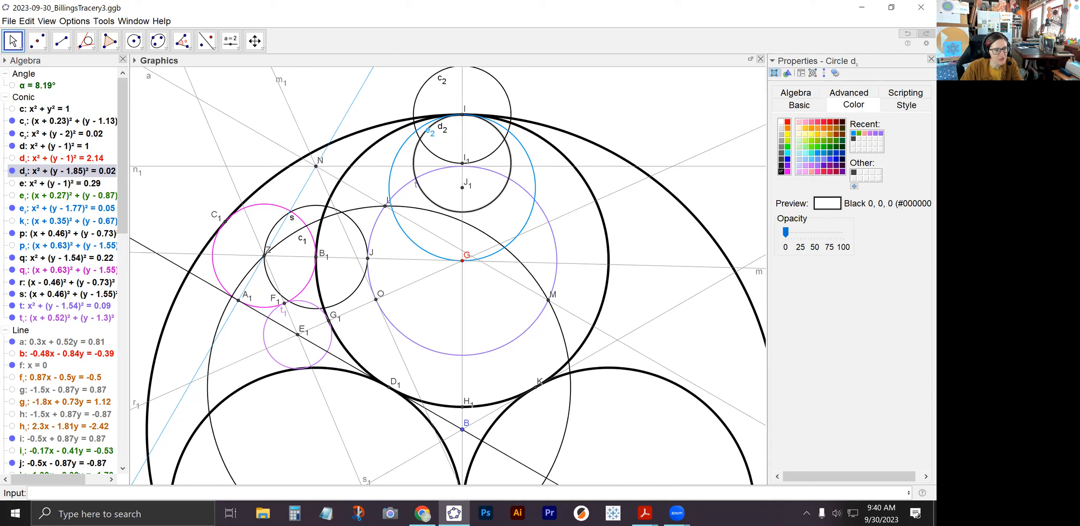
key(alt+Tab)
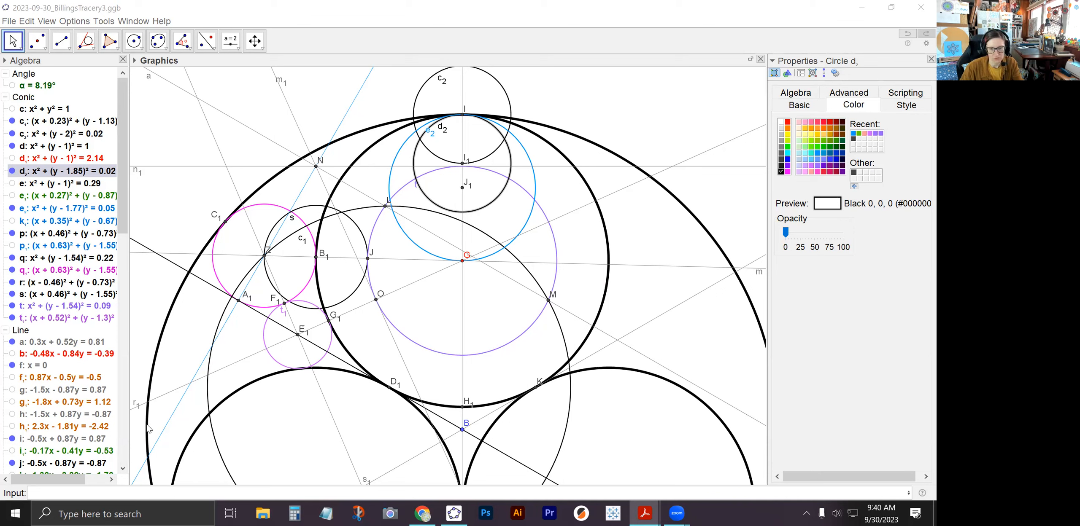
click(168, 495)
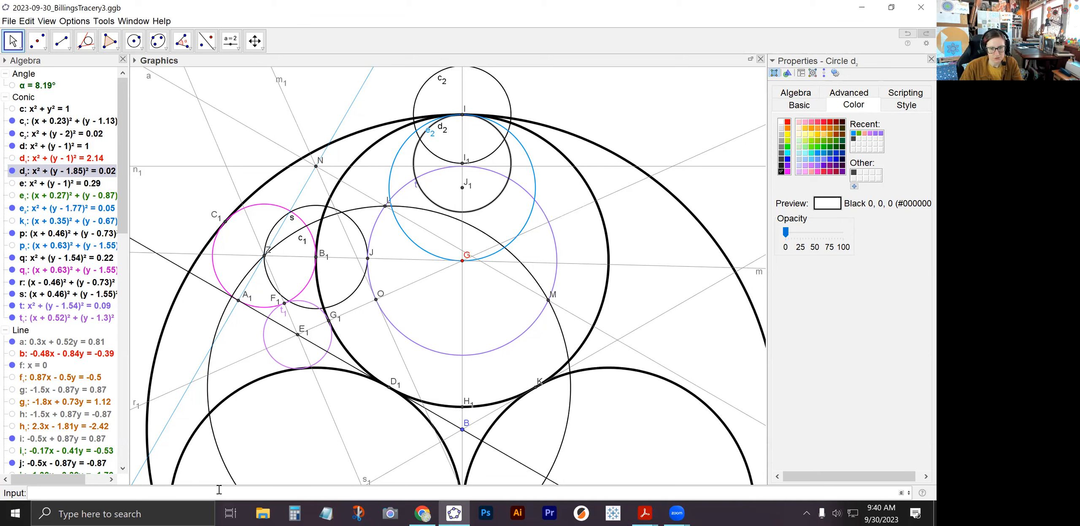
text(Rotat)
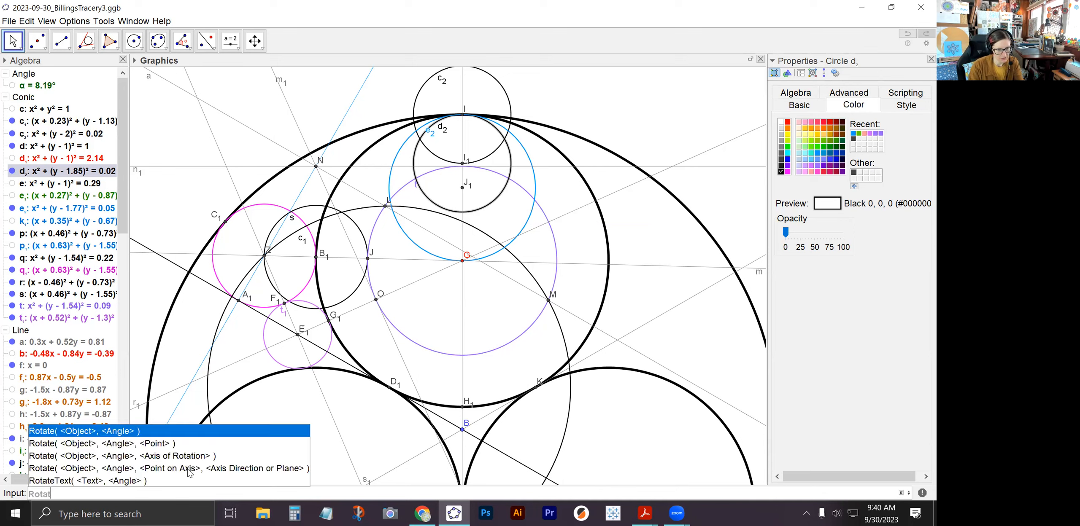
text(e()
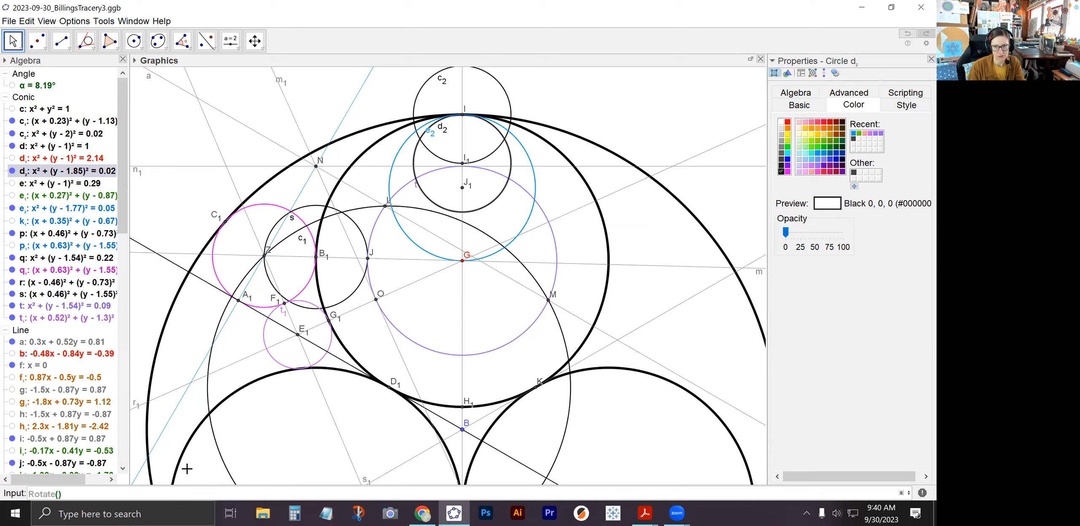
text(d_2)
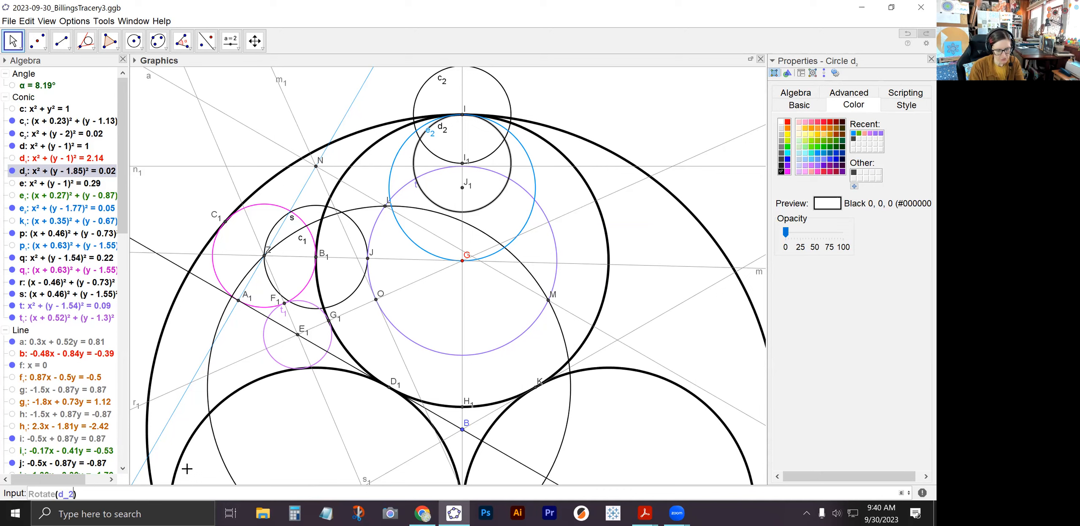
text(,)
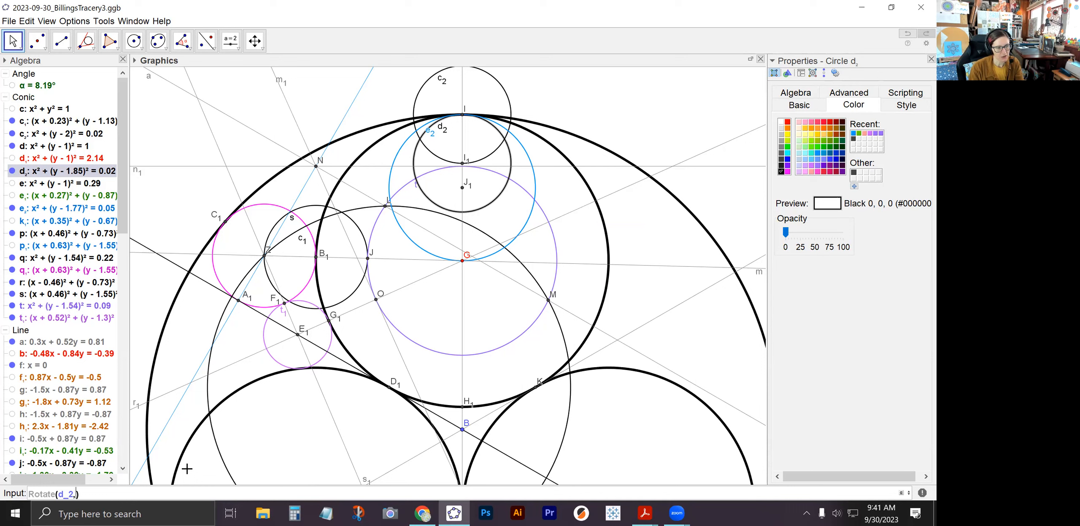
text(-)
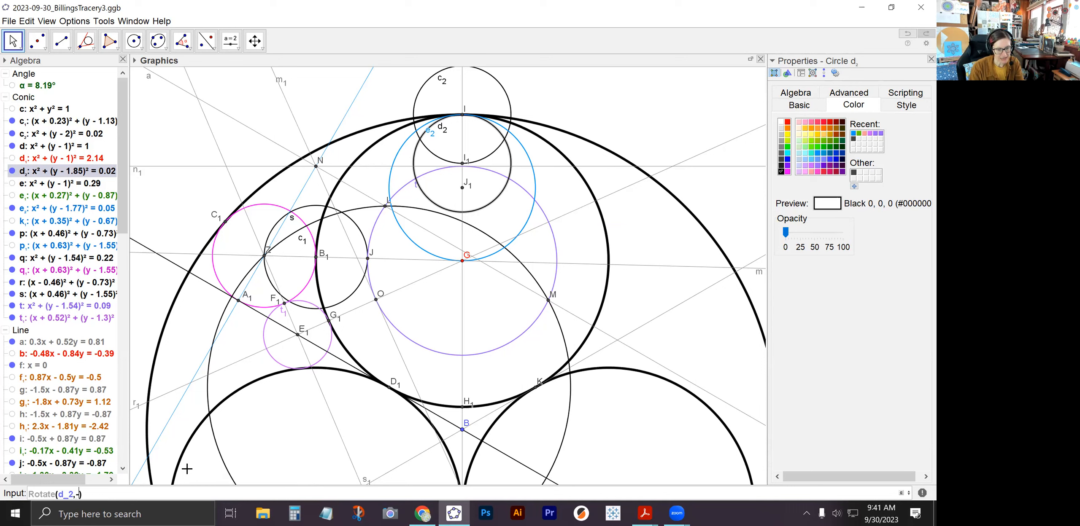
text(pi/2)
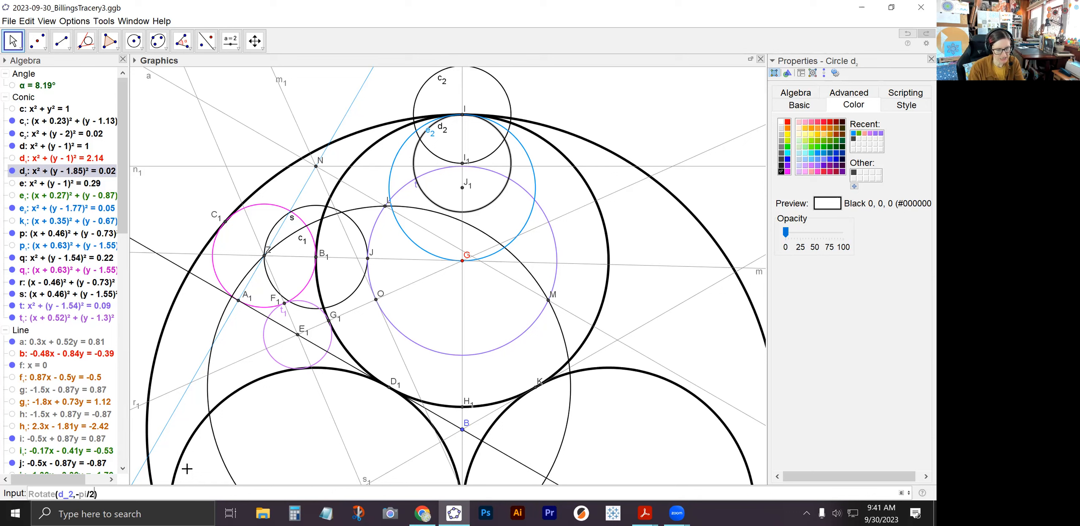
text(,)
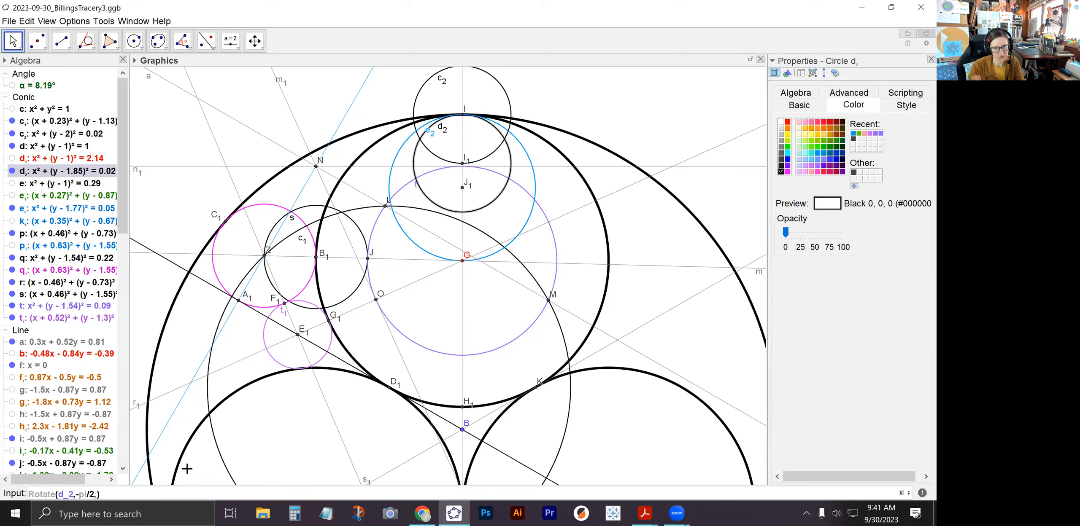
text(G)
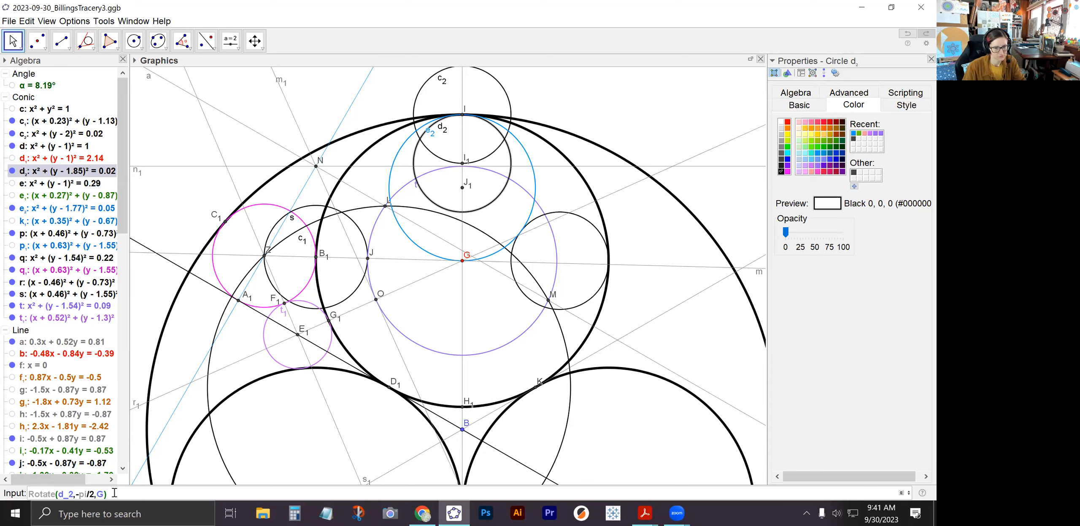
key(Return)
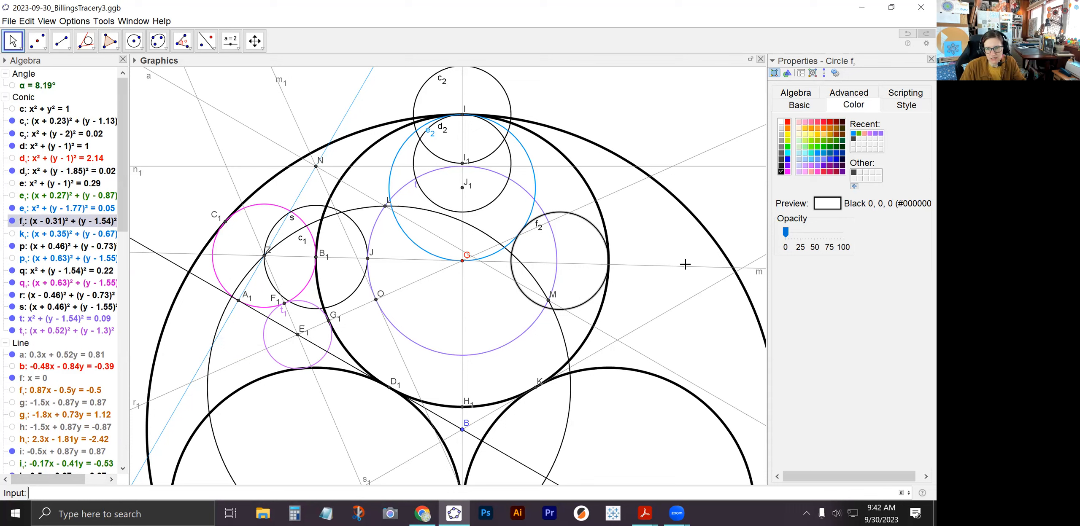
Step: Construct the intersection point of the rotated circle f2 and the blue circle centered at J1
mouse_move(524, 235)
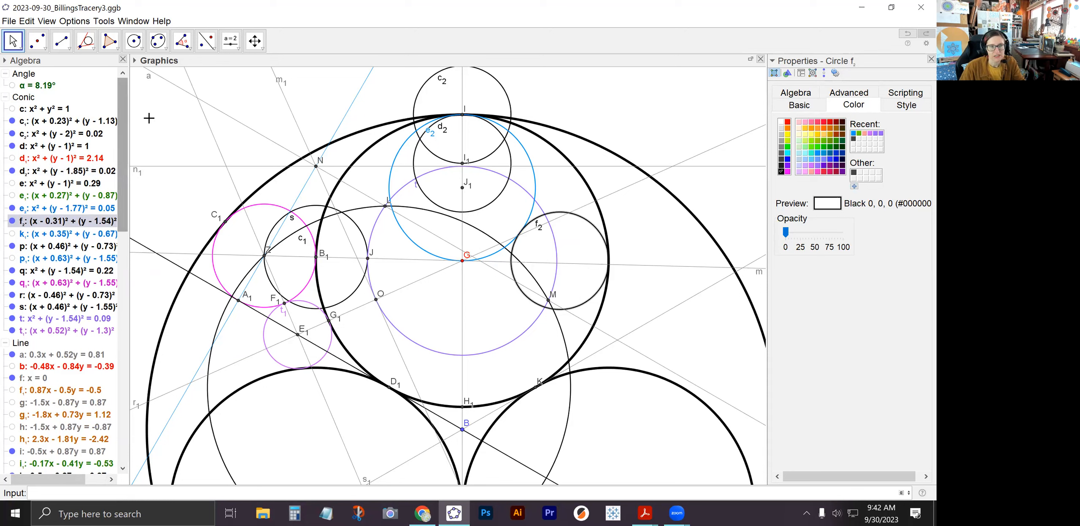
click(45, 49)
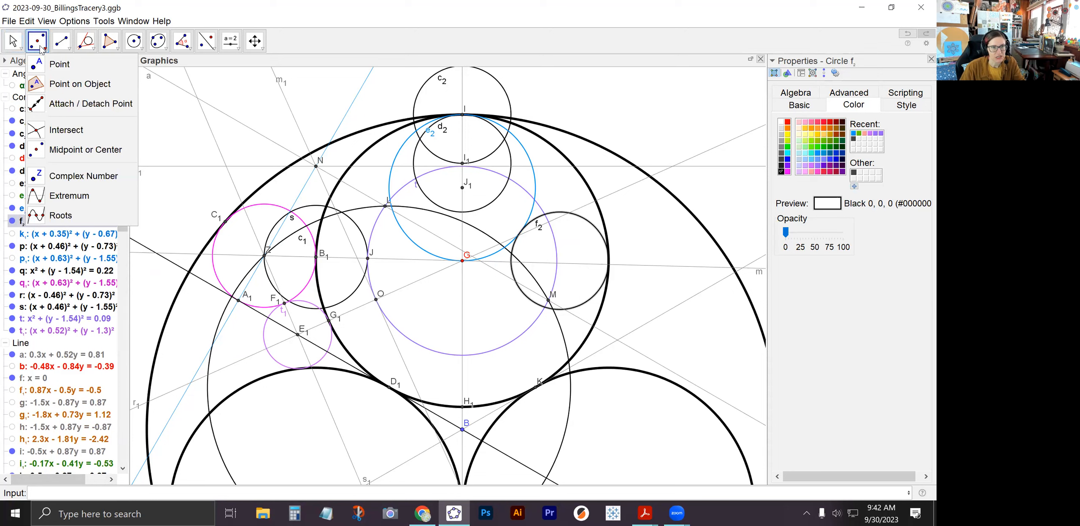
click(55, 130)
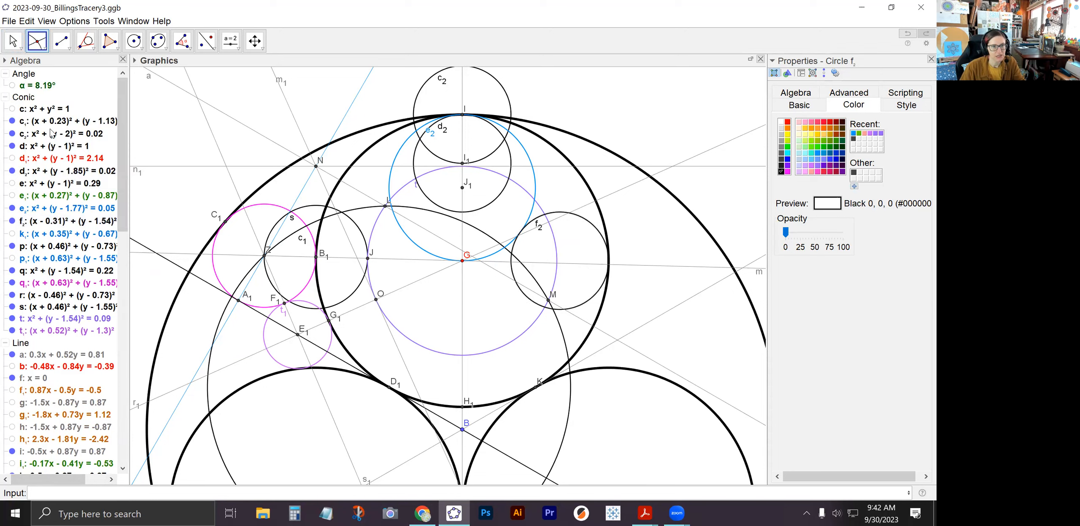
click(586, 219)
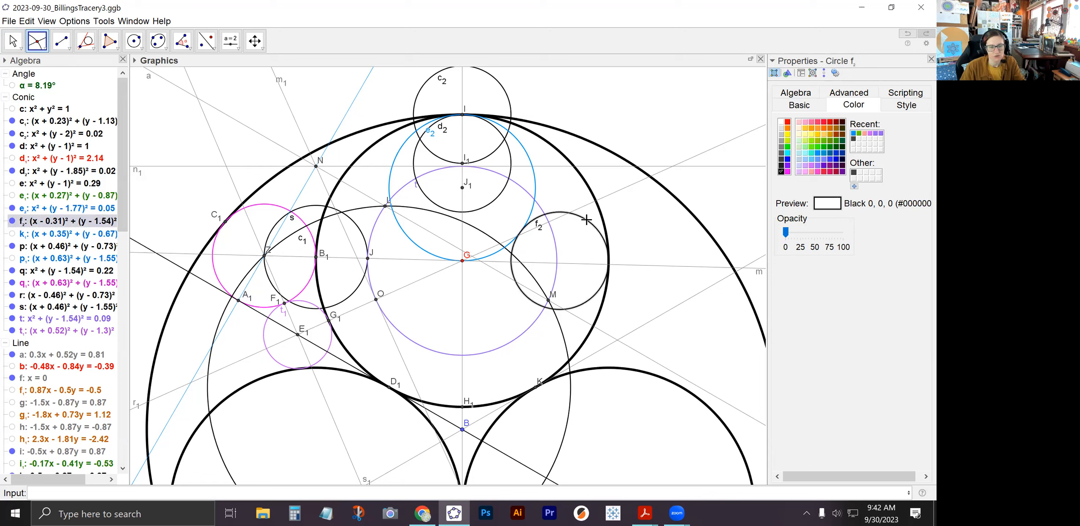
click(534, 178)
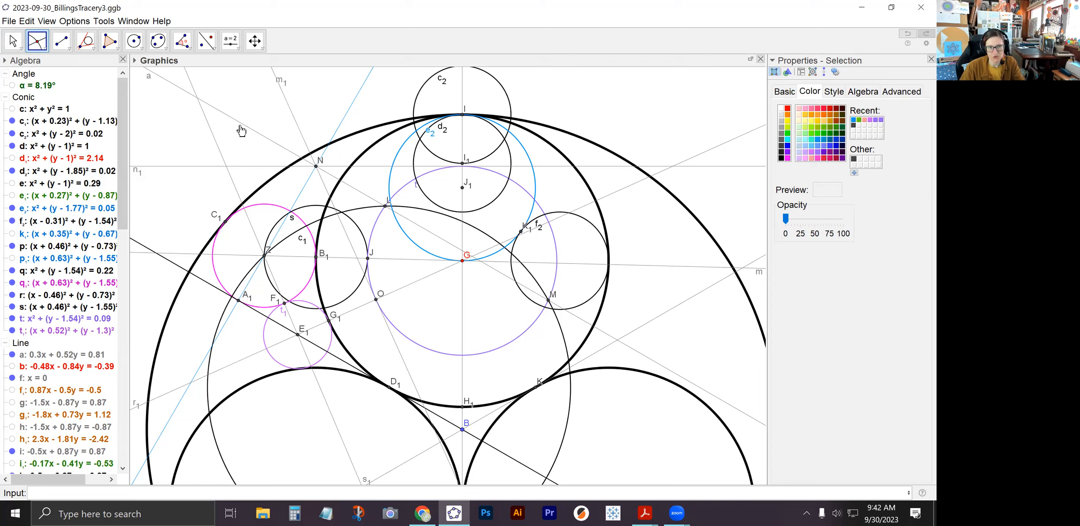
Step: Construct the center point of circle f2 with the Midpoint or Center tool
click(41, 51)
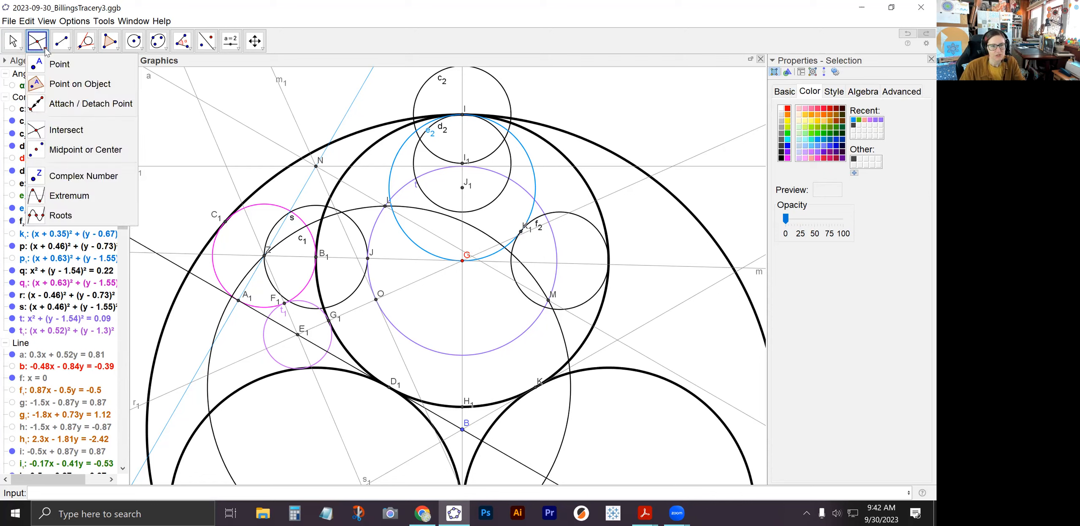
click(55, 154)
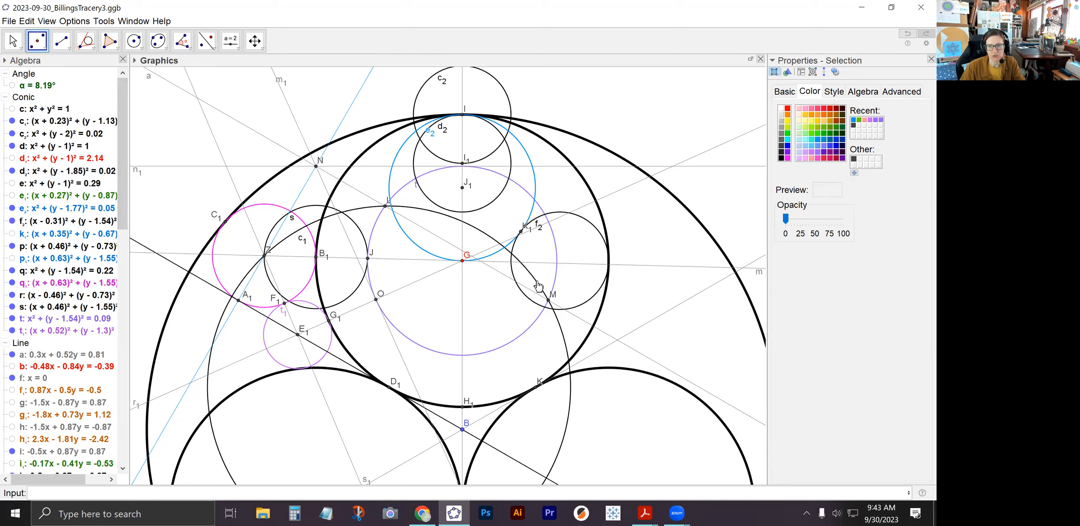
click(590, 228)
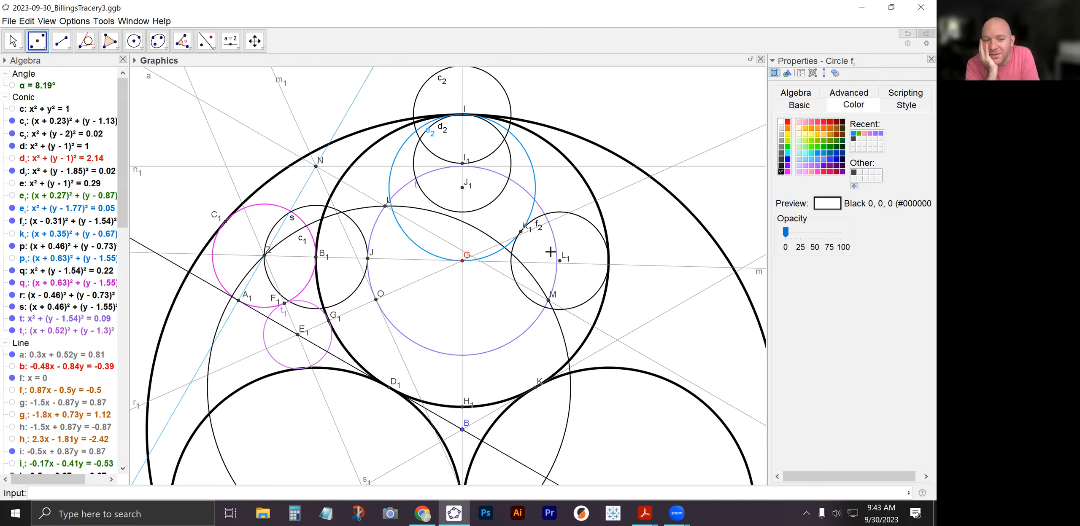
click(861, 8)
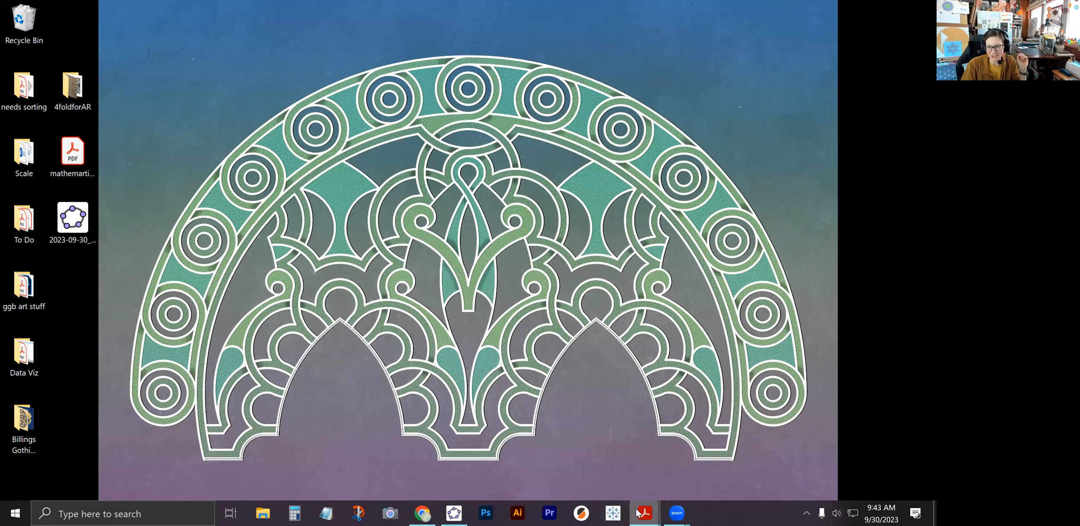
click(459, 512)
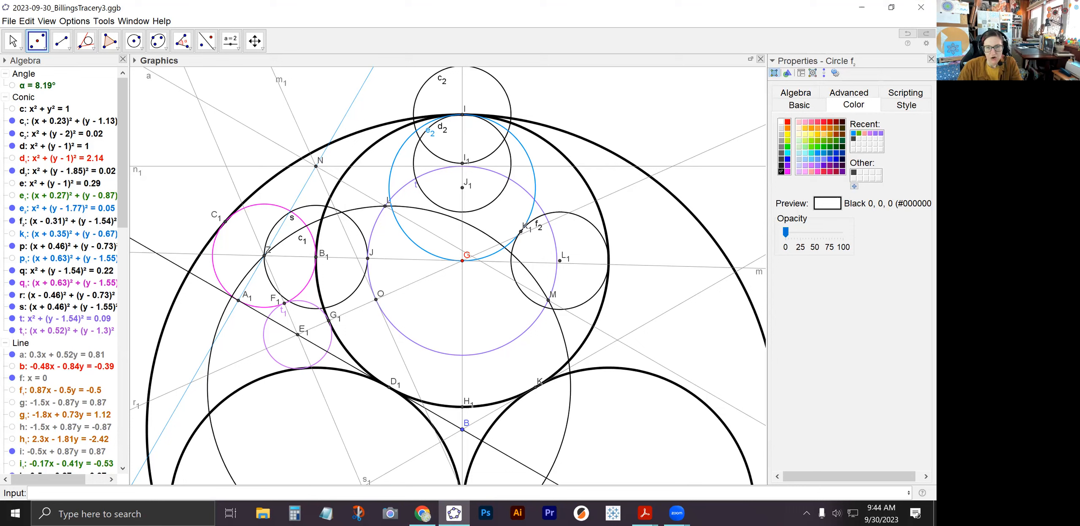
Step: Remove the center point of circle f2
click(13, 41)
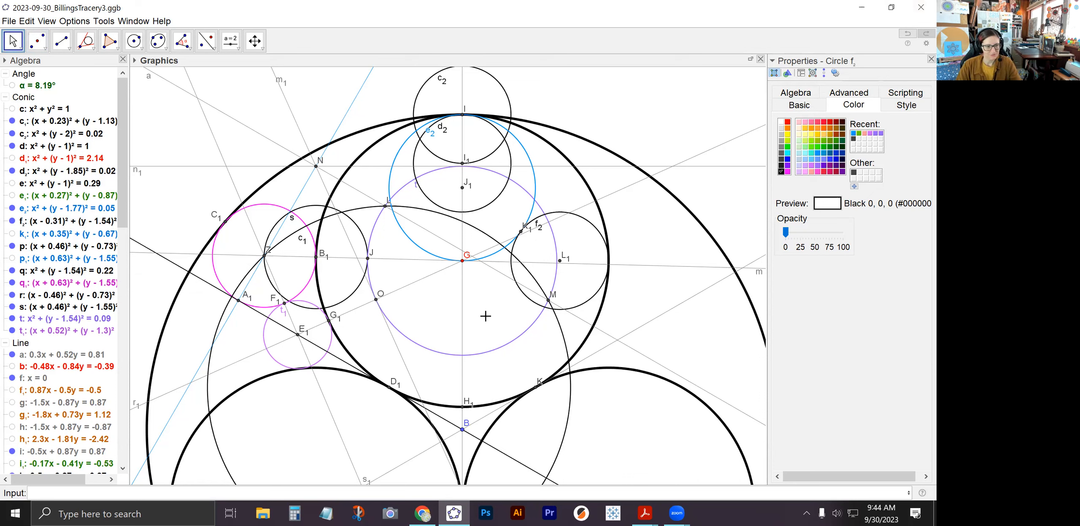
click(551, 269)
key(ctrl+g)
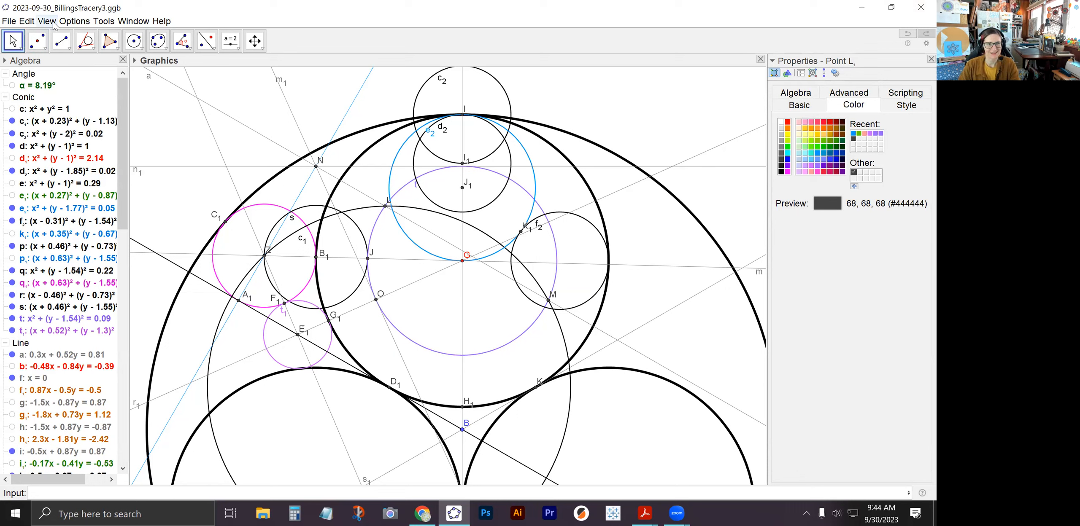
Step: Construct the point where circle f2 meets the thick circle centered at G, using the Intersect tool
click(45, 50)
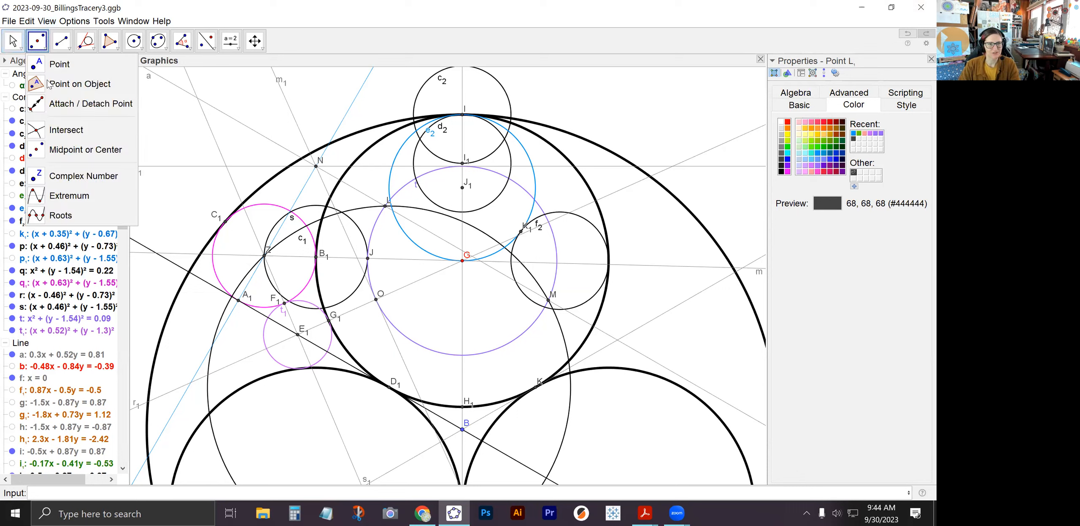
click(59, 131)
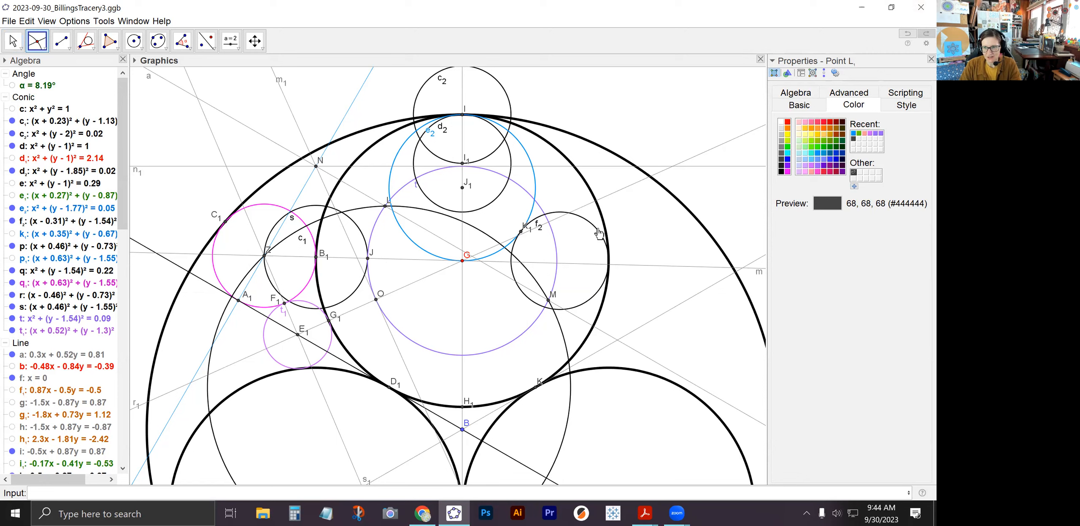
click(584, 222)
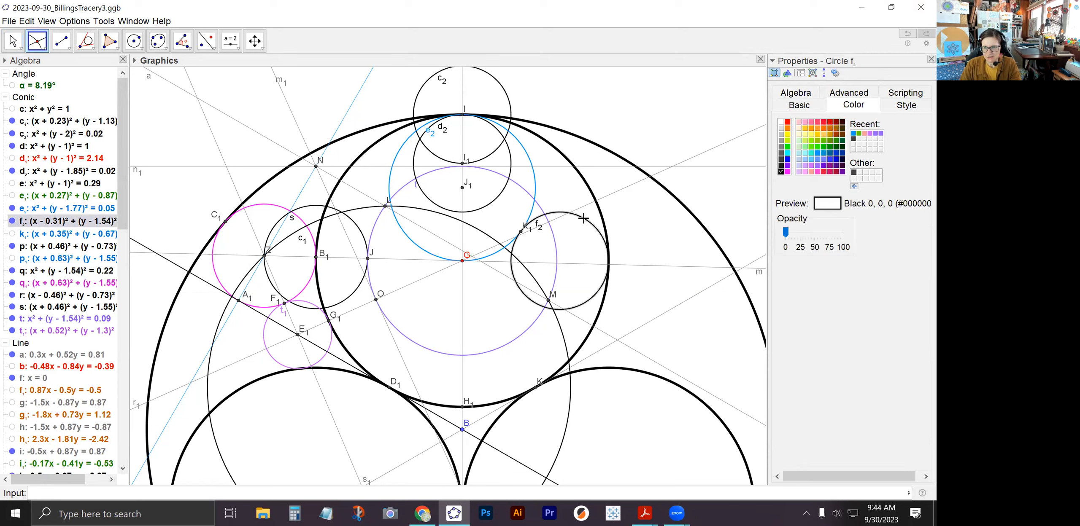
key(Escape)
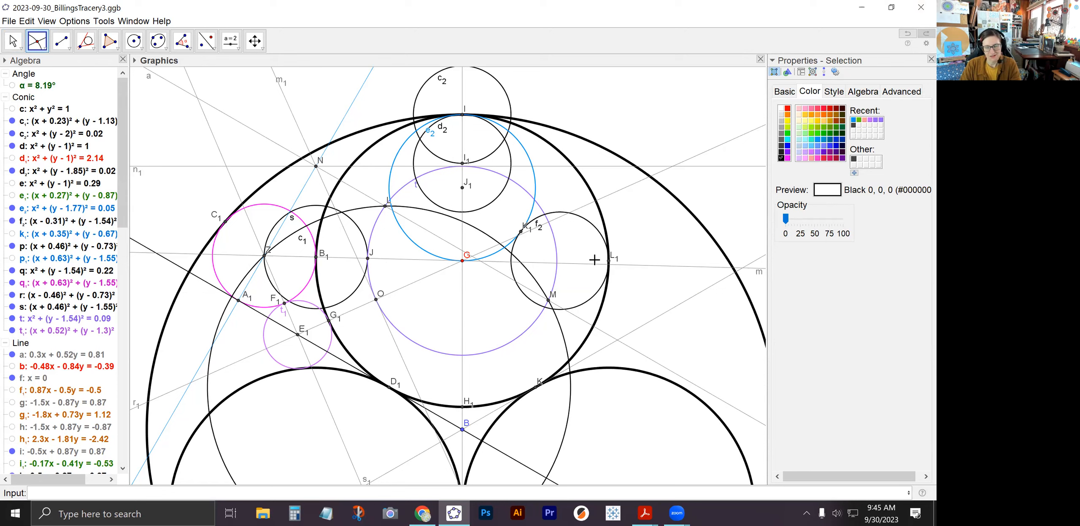
Step: Choose a point construction tool
click(46, 50)
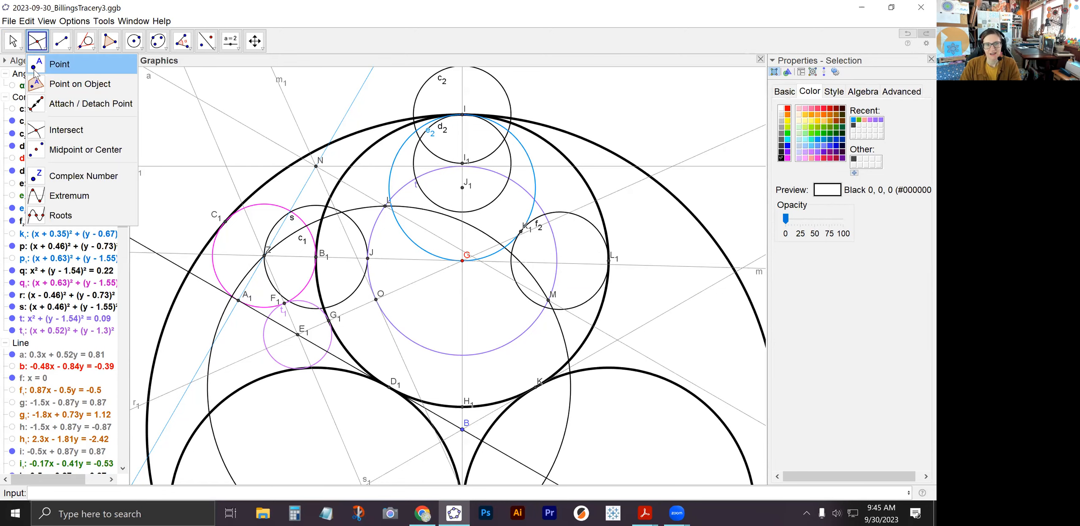
Step: Place a point at the center of circle f₂, the small circle touching the thick circle at L₁
click(55, 63)
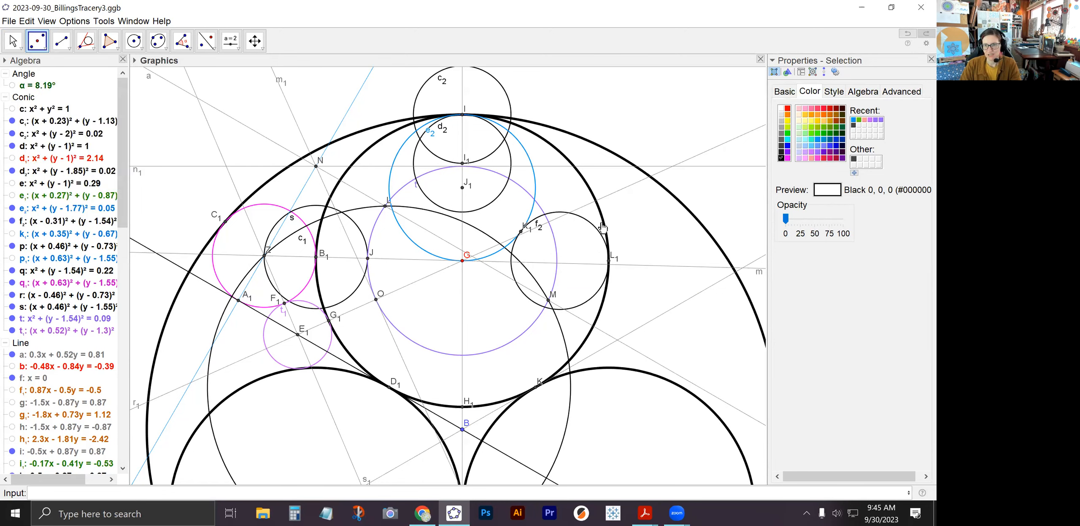
click(588, 225)
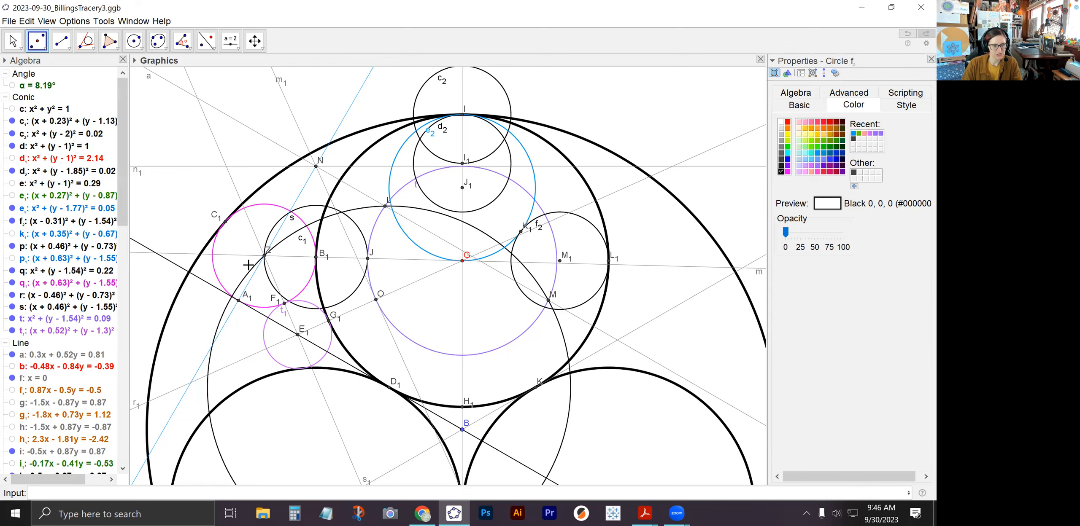
click(13, 41)
Step: Draw a circular arc centered at Z, starting at B₁ and running over the outer side of the circle to F₁
drag(182, 215, 239, 182)
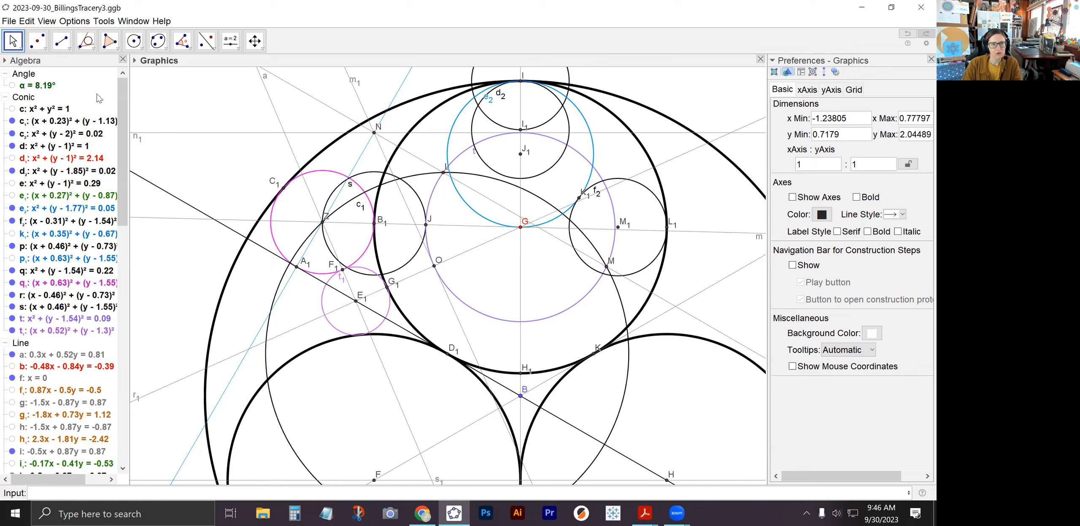
click(142, 49)
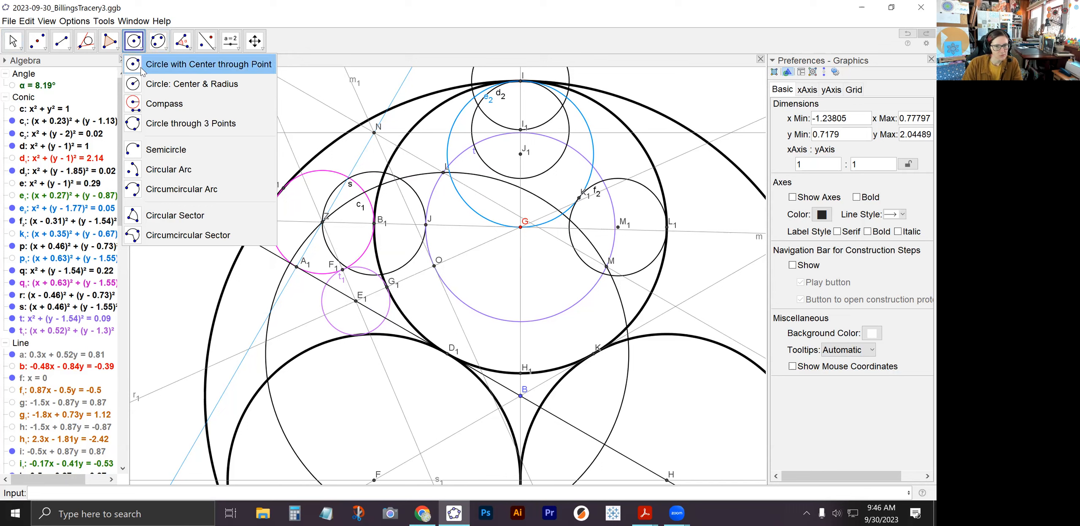
click(159, 170)
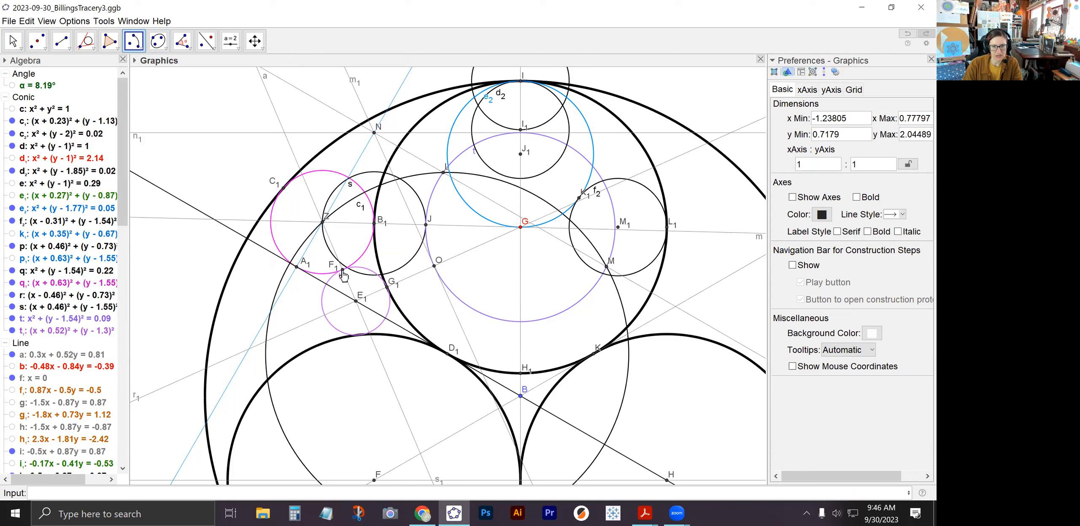
click(140, 51)
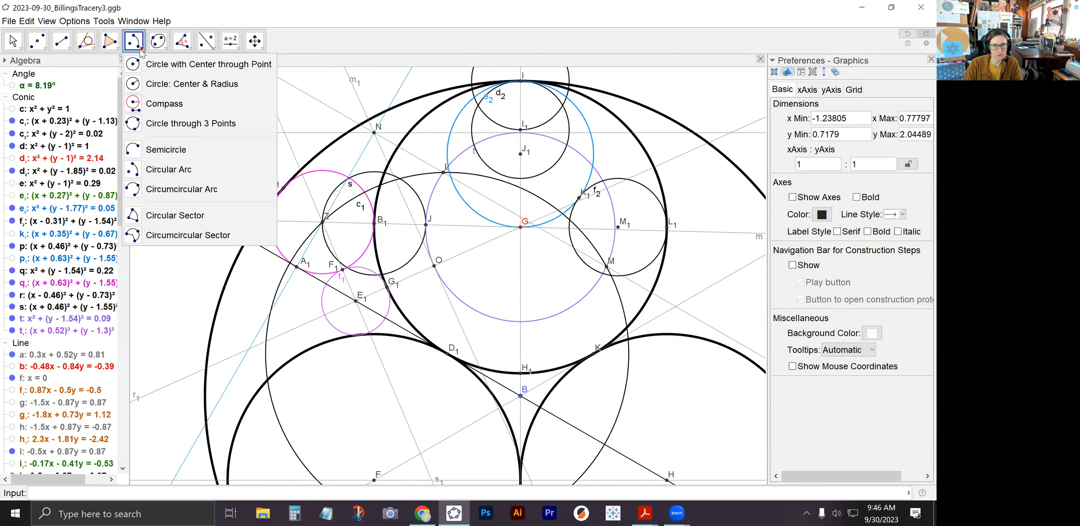
click(146, 169)
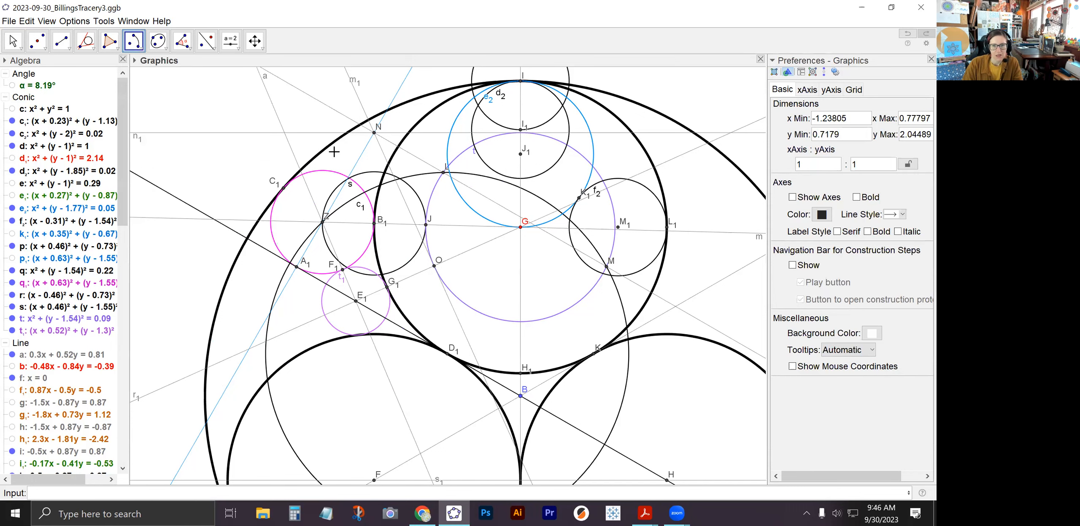
click(322, 222)
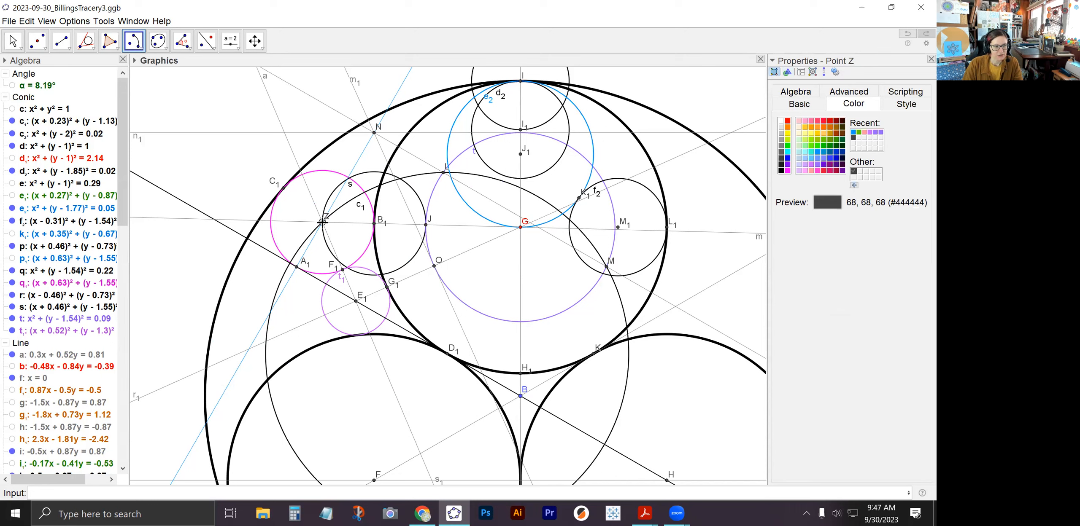
ctrl+click(375, 226)
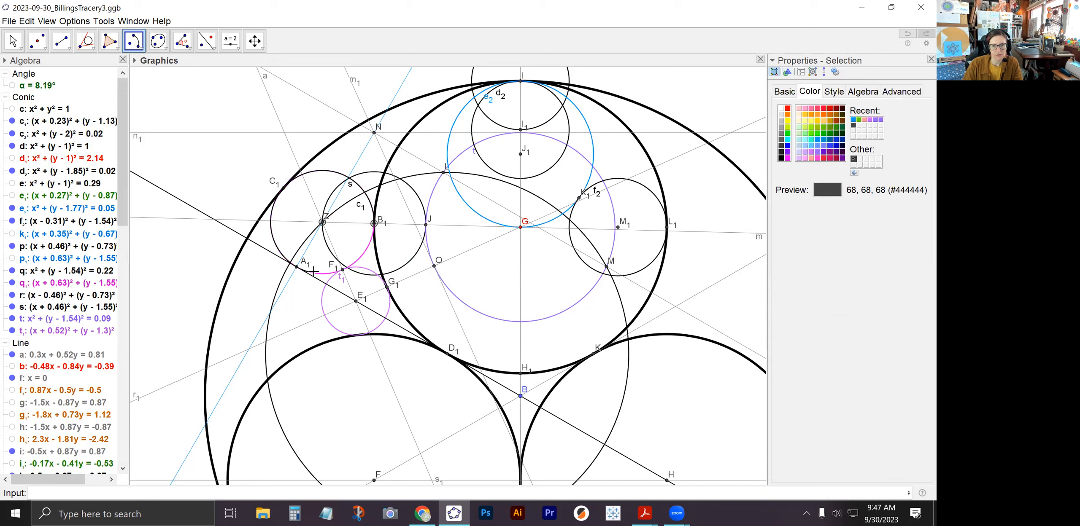
click(343, 271)
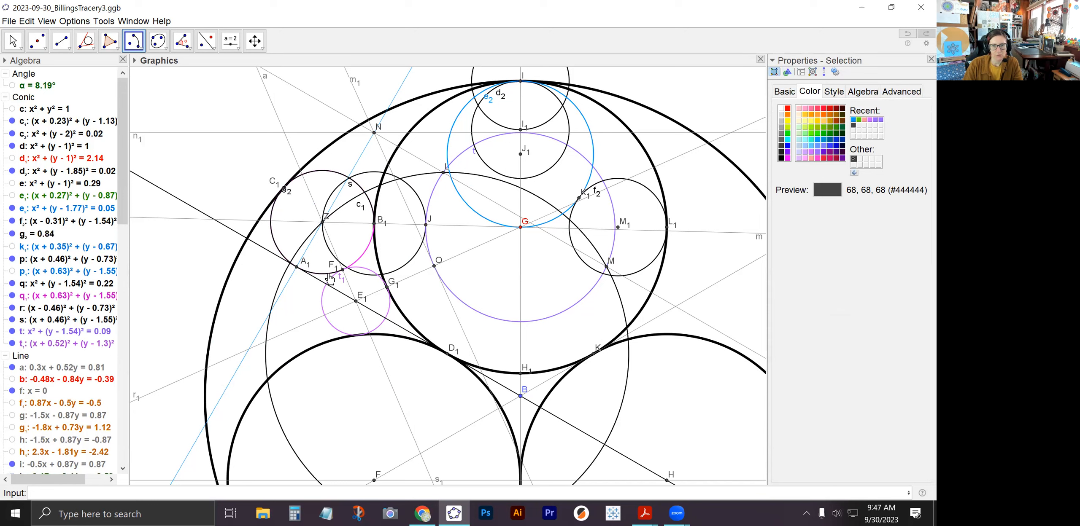
Step: Increase the line thickness of the arc around Z to about 10
click(13, 41)
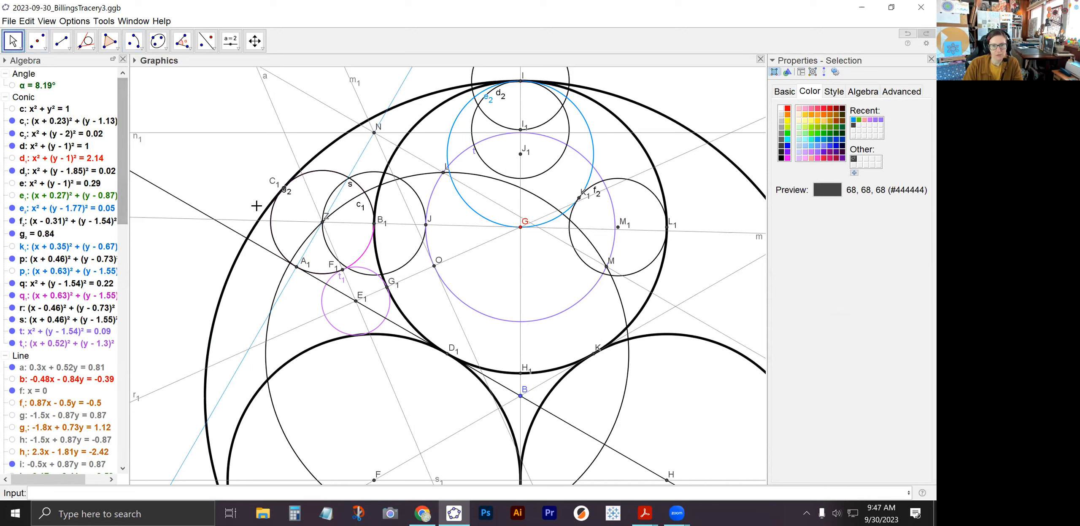
click(271, 215)
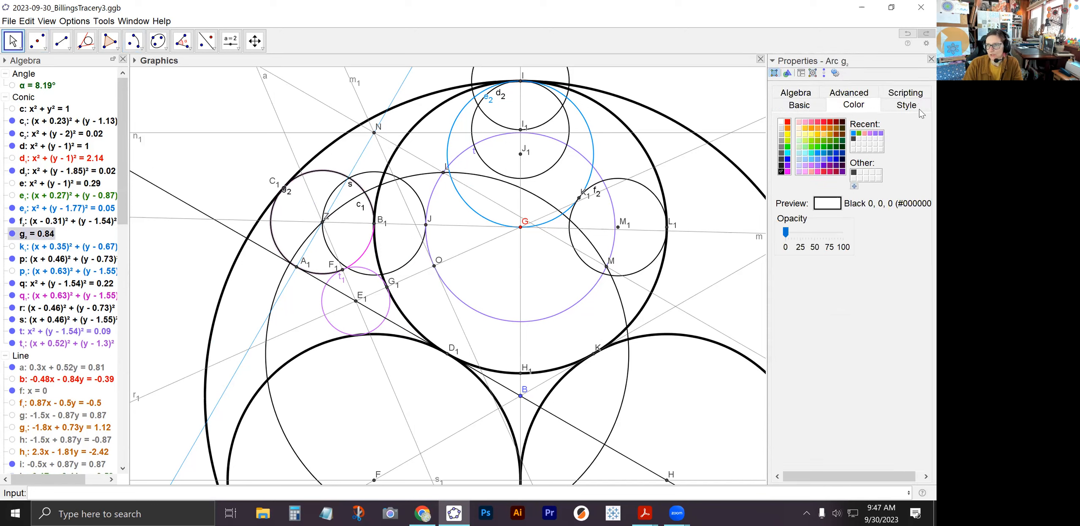
click(905, 105)
drag(826, 138, 830, 136)
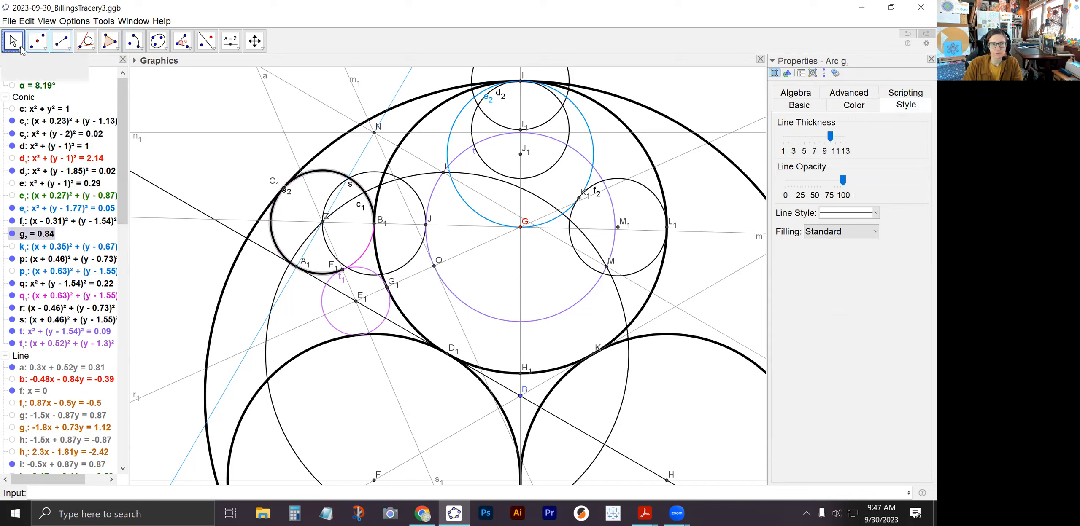
click(332, 157)
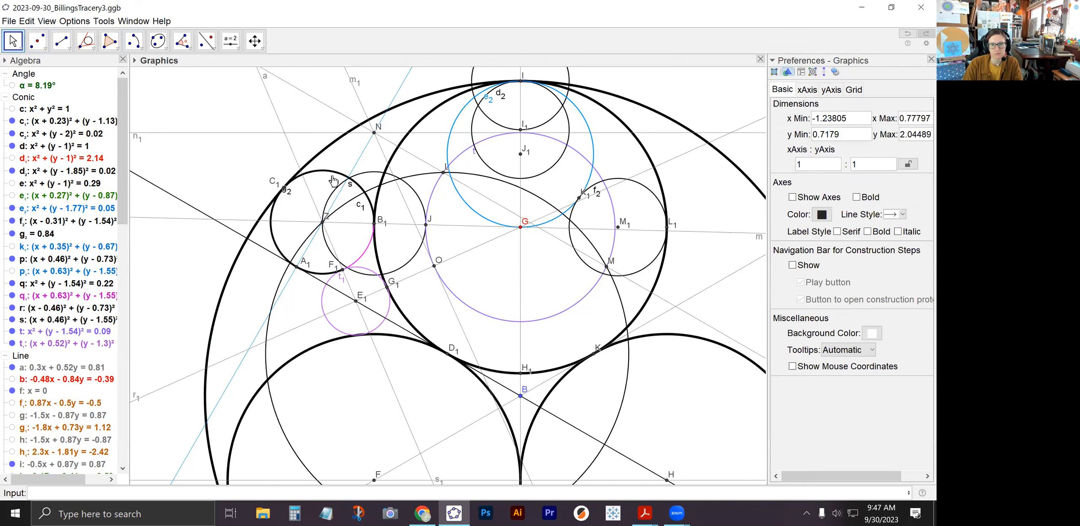
click(137, 42)
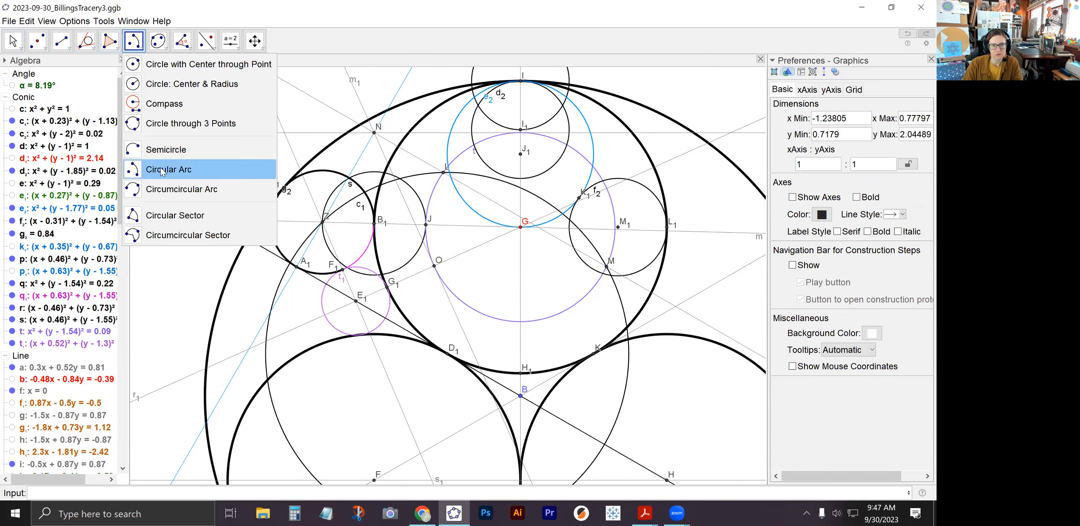
click(161, 169)
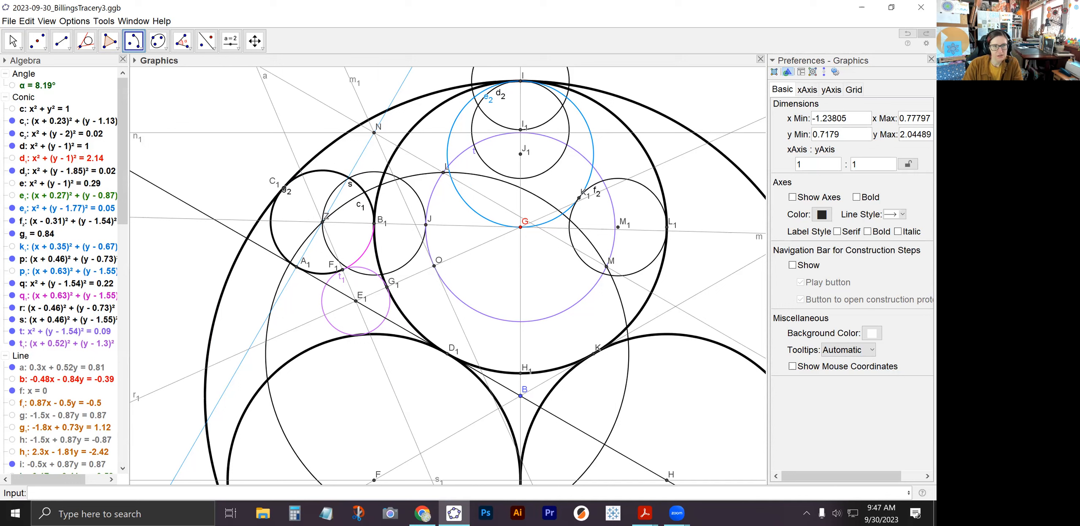
click(13, 41)
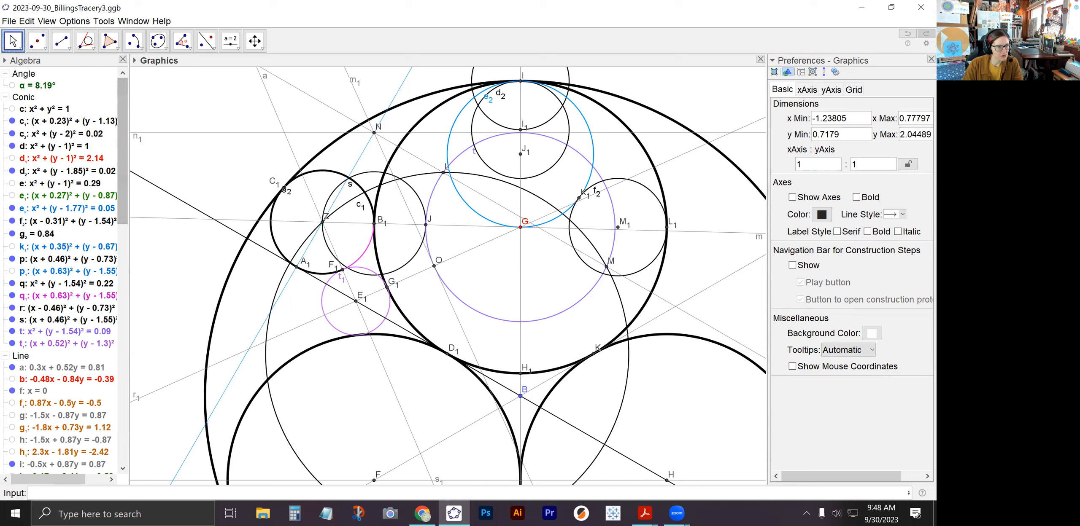
key(alt+Tab)
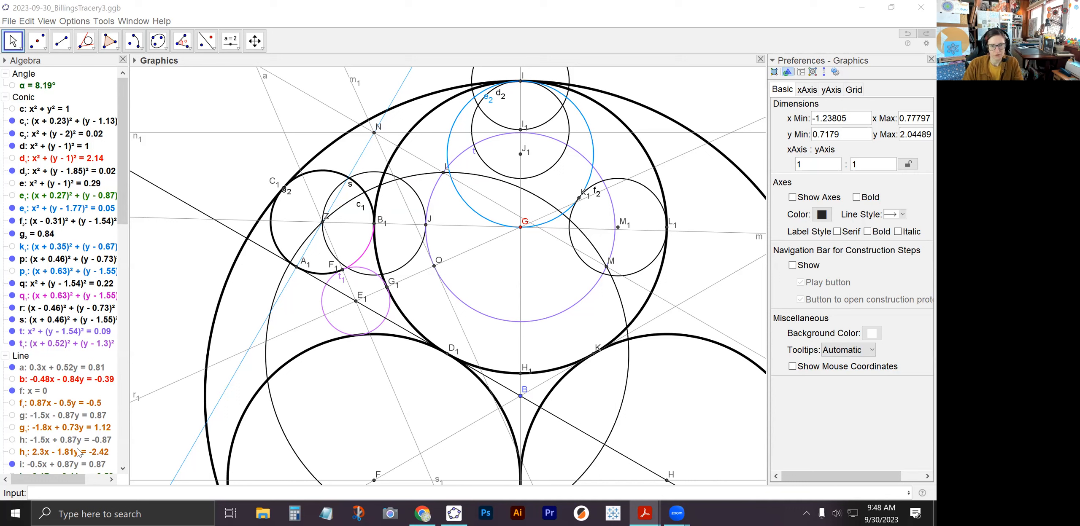
click(97, 494)
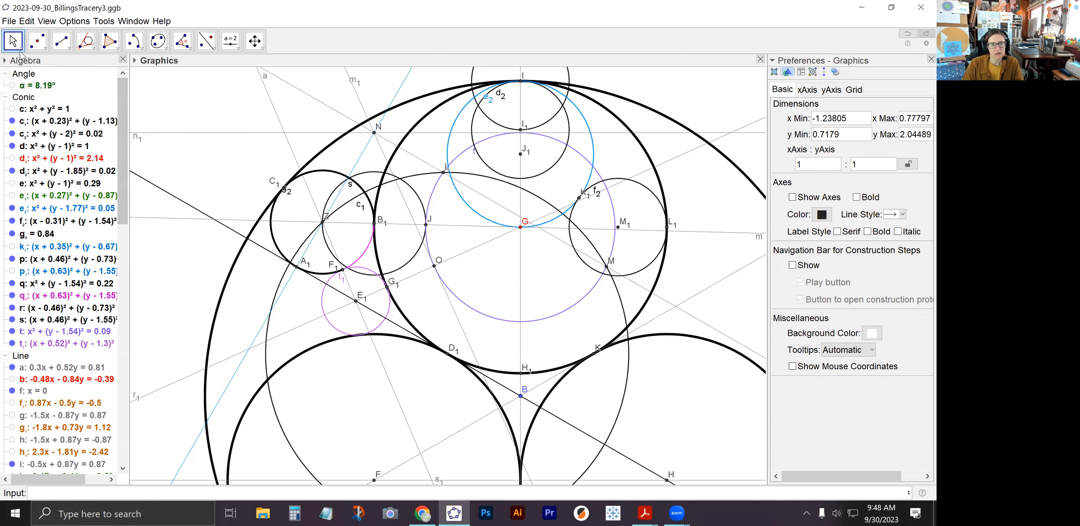
Step: Create threefold rotated copies of the thick arc about B with the command Sequence(Rotate(g_2,2*pi*i/3,B),i,0,2)
scroll(207, 165, down, 1)
scroll(207, 166, down, 3)
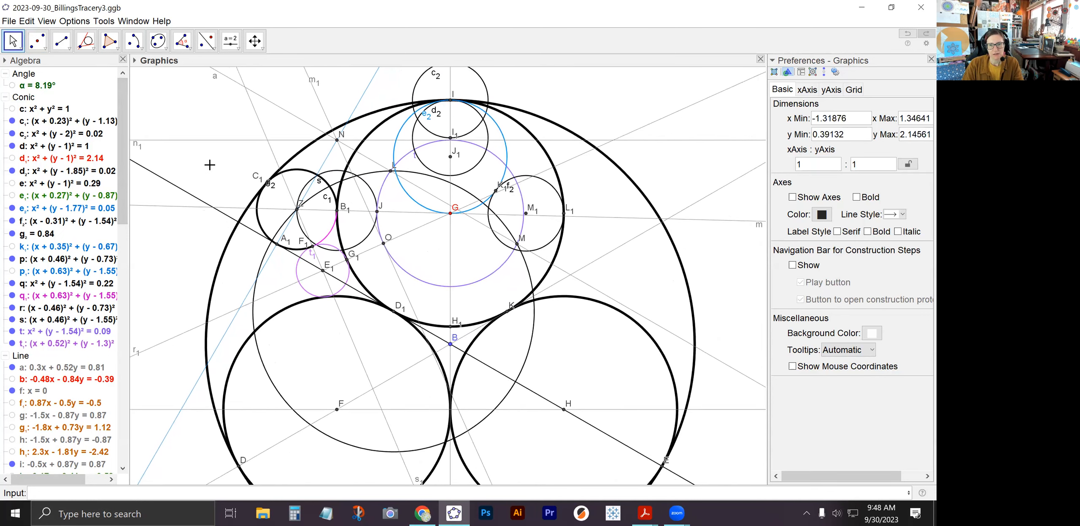
drag(186, 236, 188, 182)
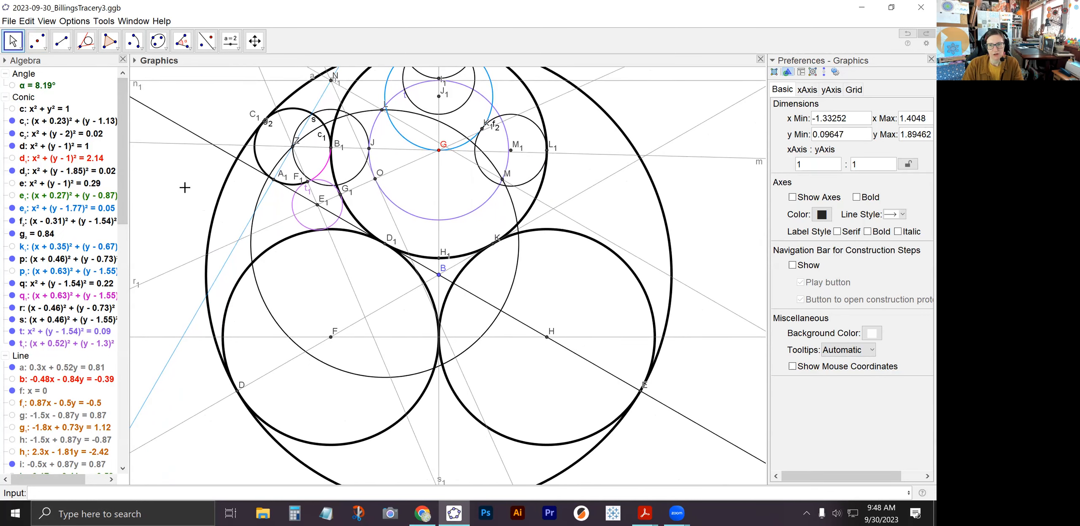
scroll(188, 182, down, 1)
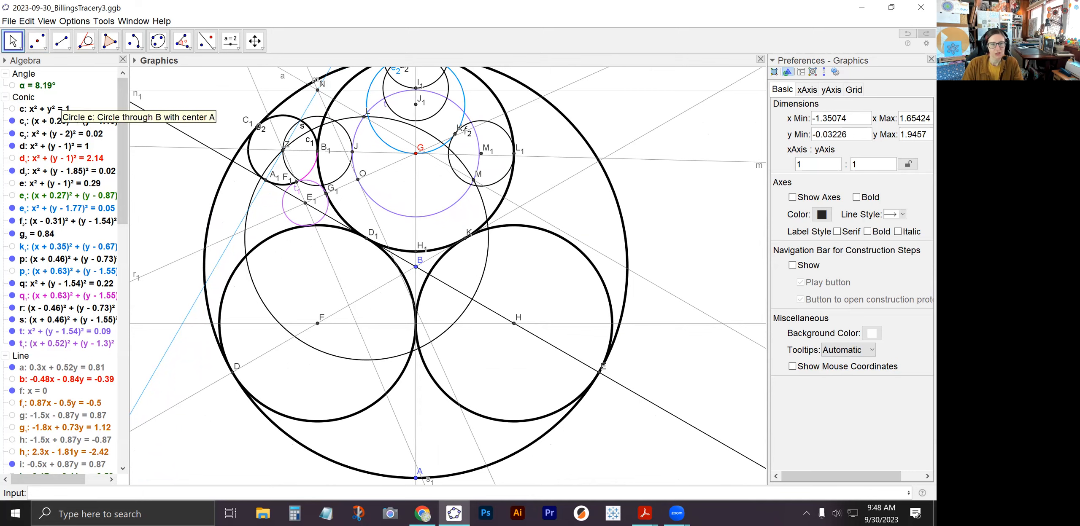
scroll(337, 262, down, 1)
scroll(337, 262, down, 1)
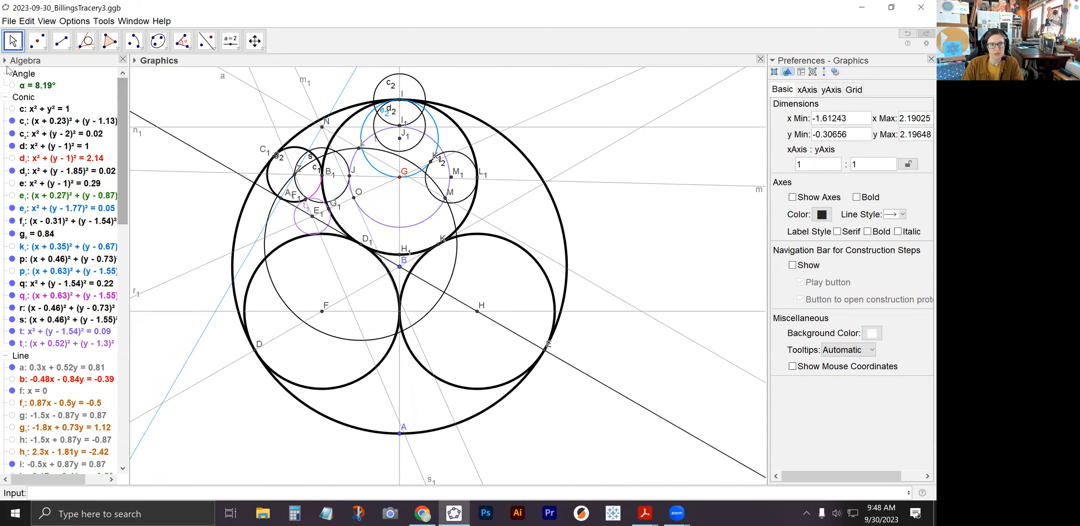
drag(227, 191, 213, 188)
click(245, 491)
text(sequence()
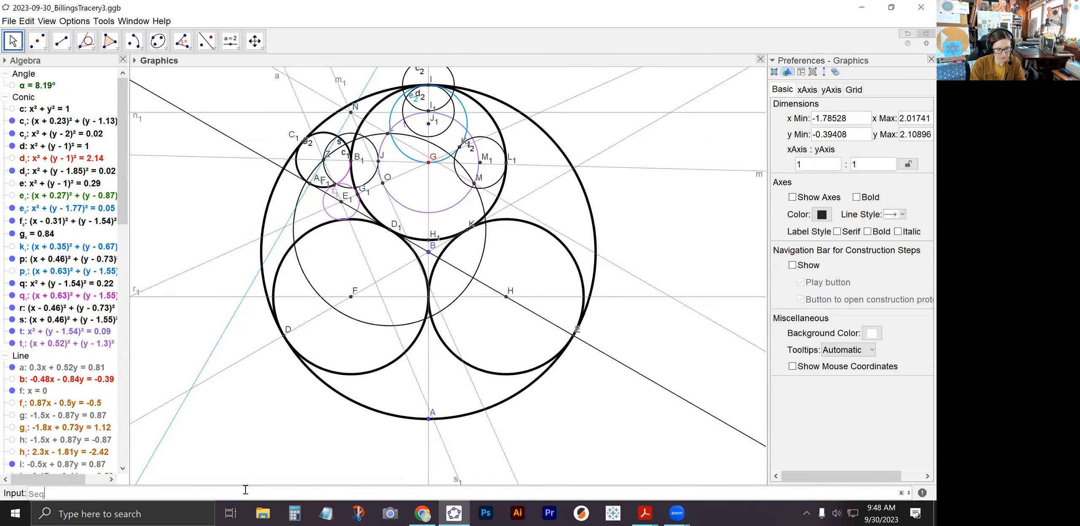
text(Rotate()
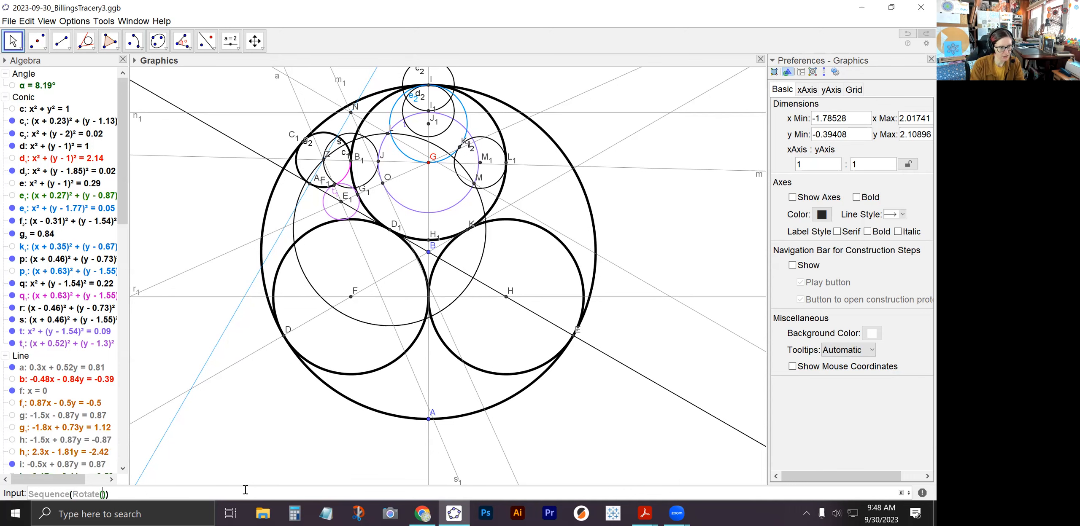
text(g_)
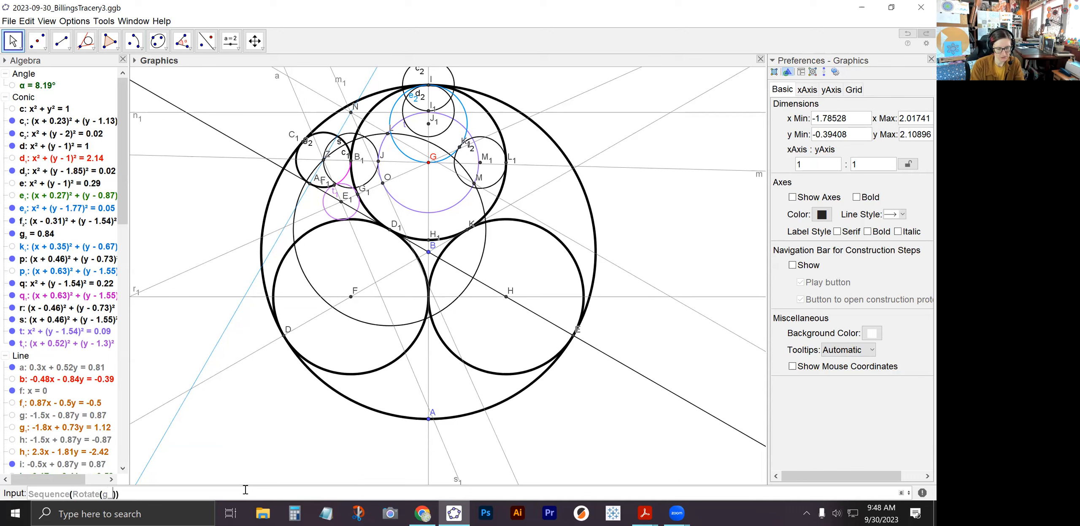
text(2,)
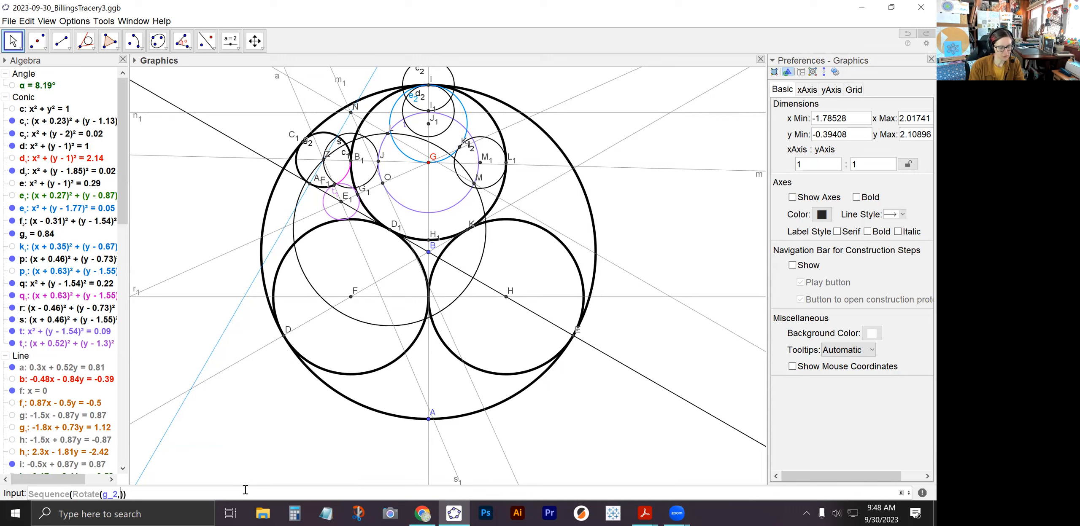
text(2*pi*)
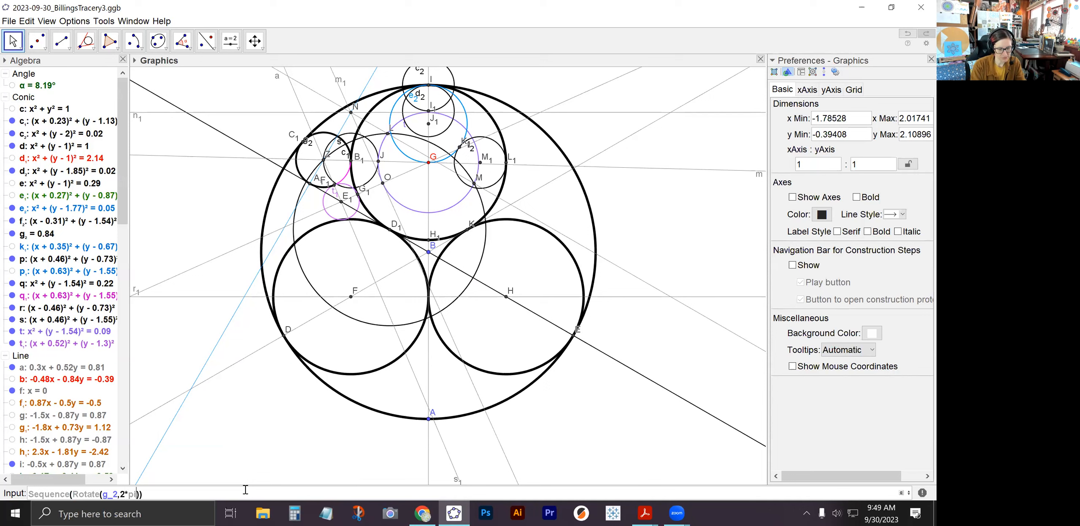
text(i/3)
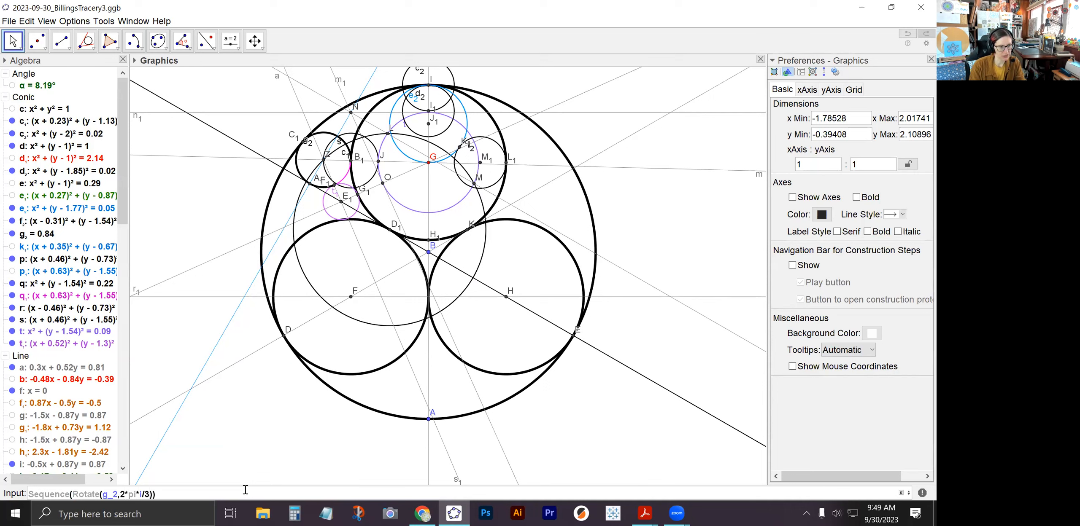
text(,)
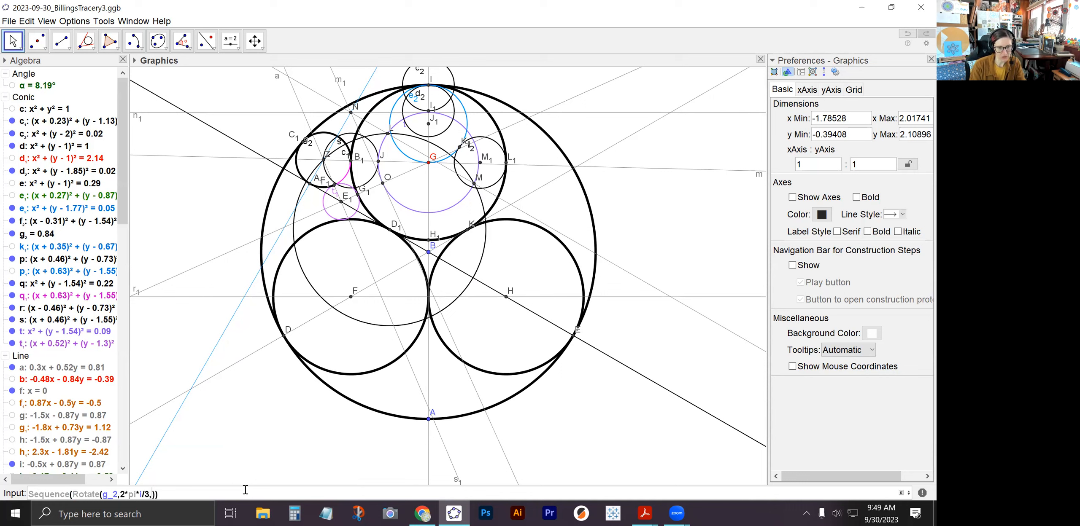
text(B),)
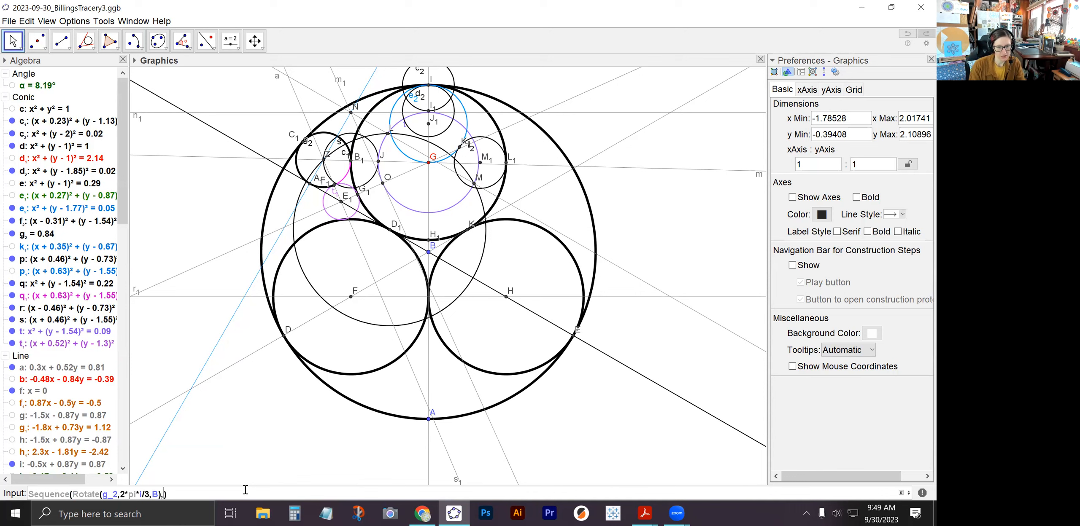
text(i,0,2)
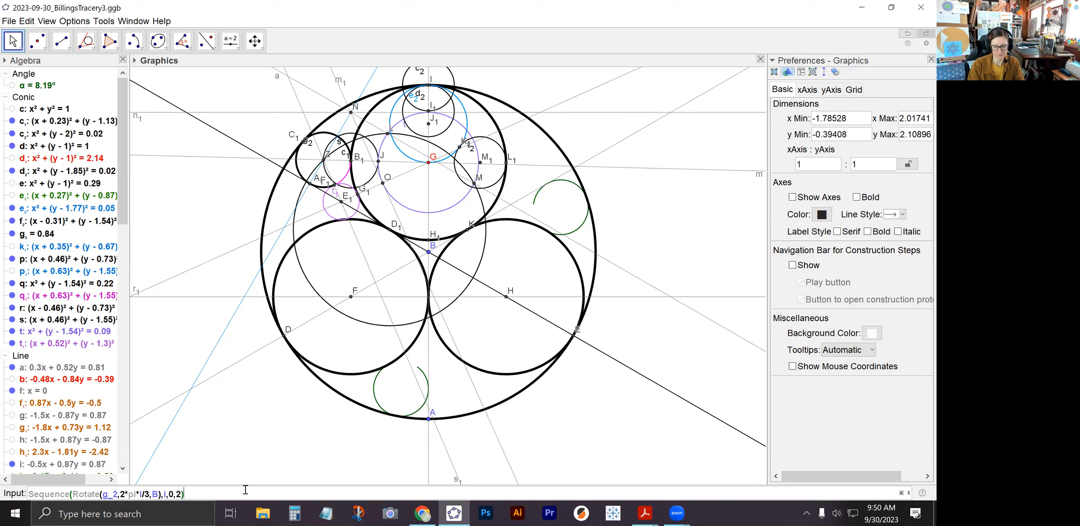
key(Return)
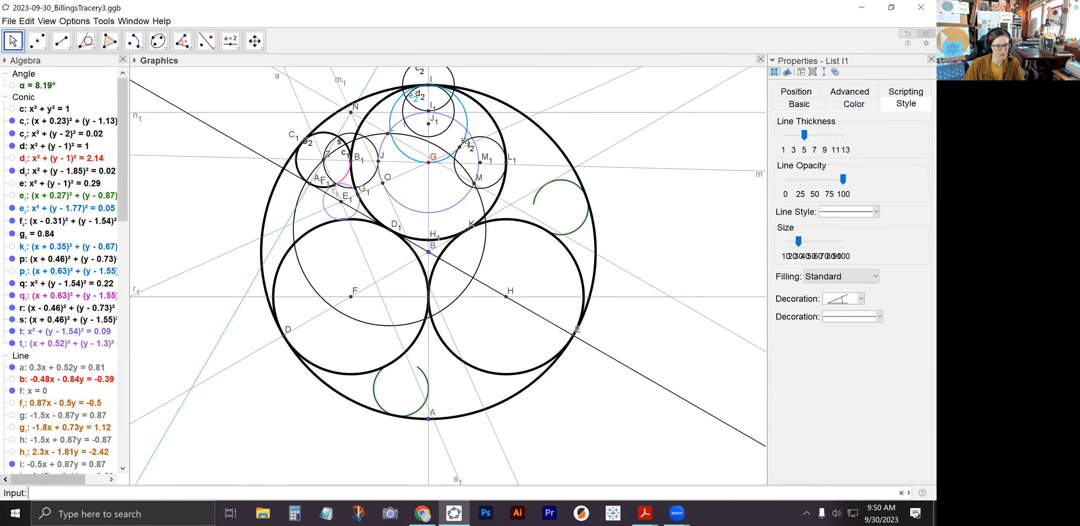
Step: Try to reflect the three rotated arcs about the vertical line through G and B
key(alt+Tab)
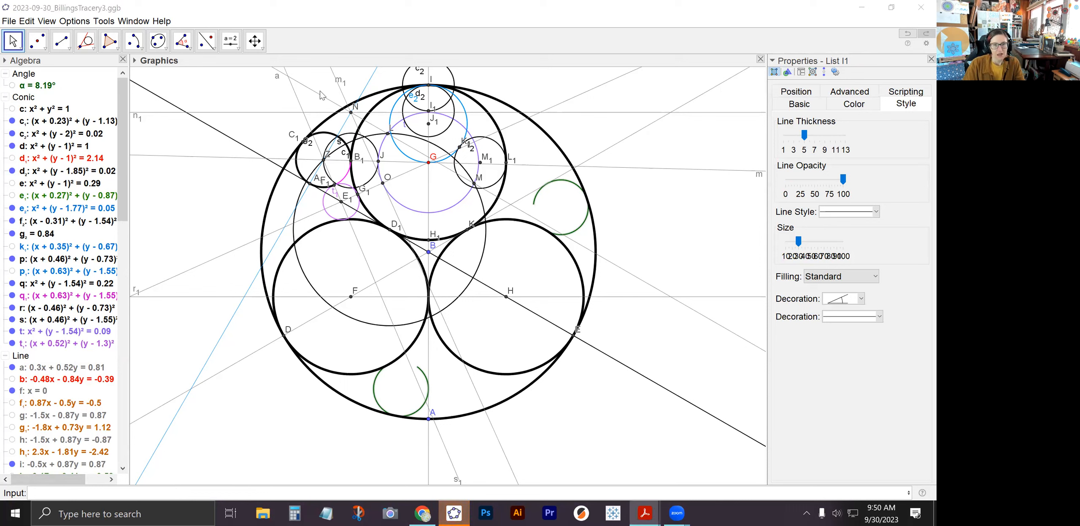
click(208, 46)
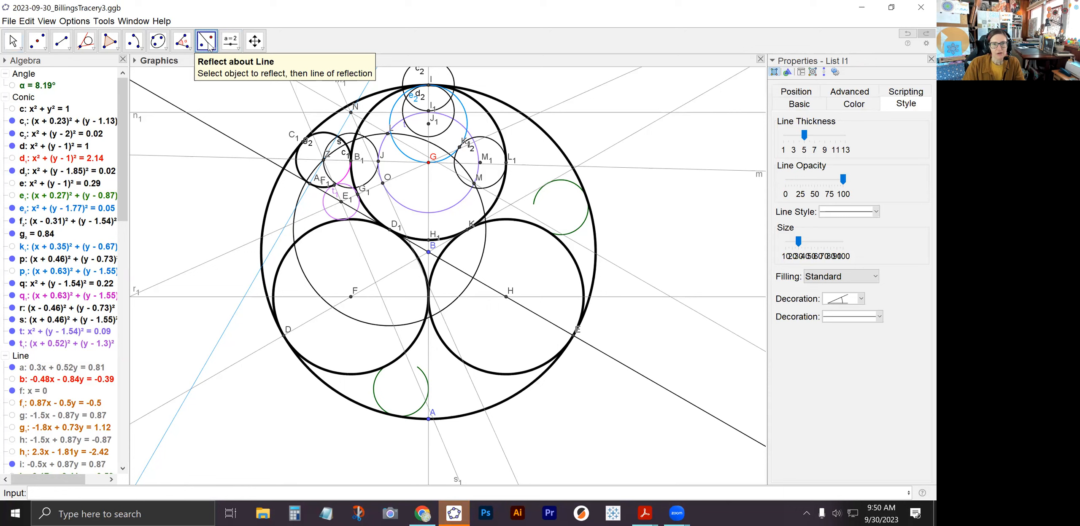
click(212, 48)
mouse_move(254, 42)
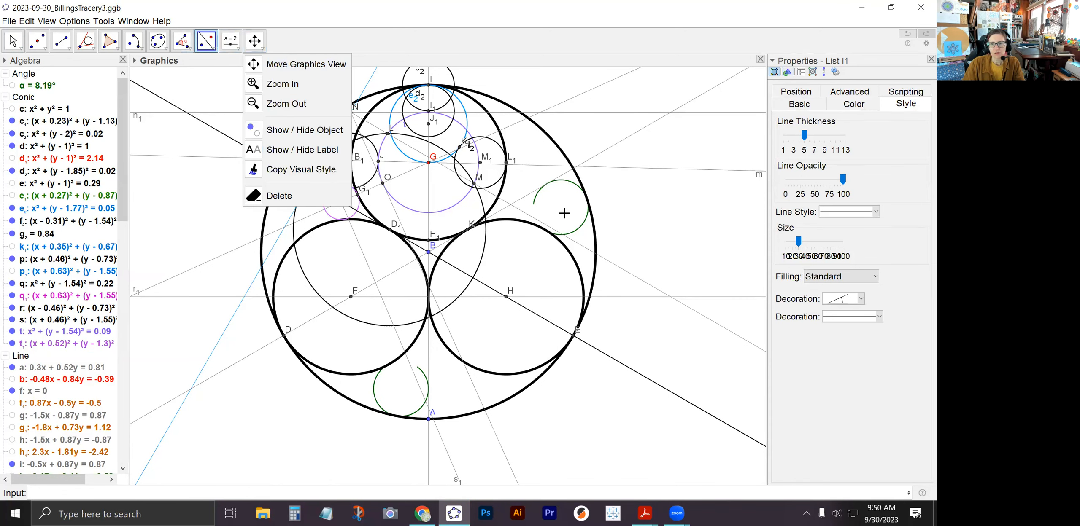
click(579, 226)
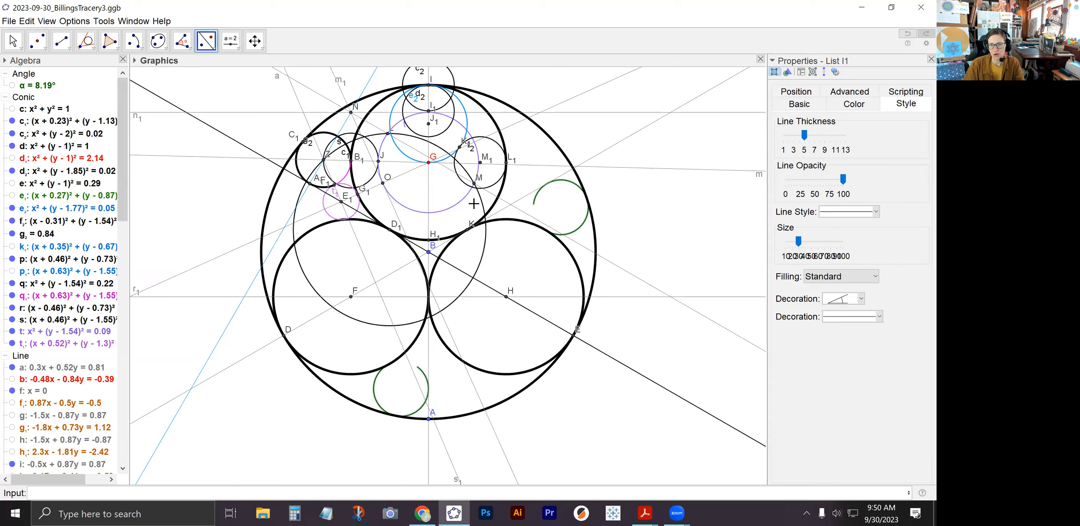
click(429, 196)
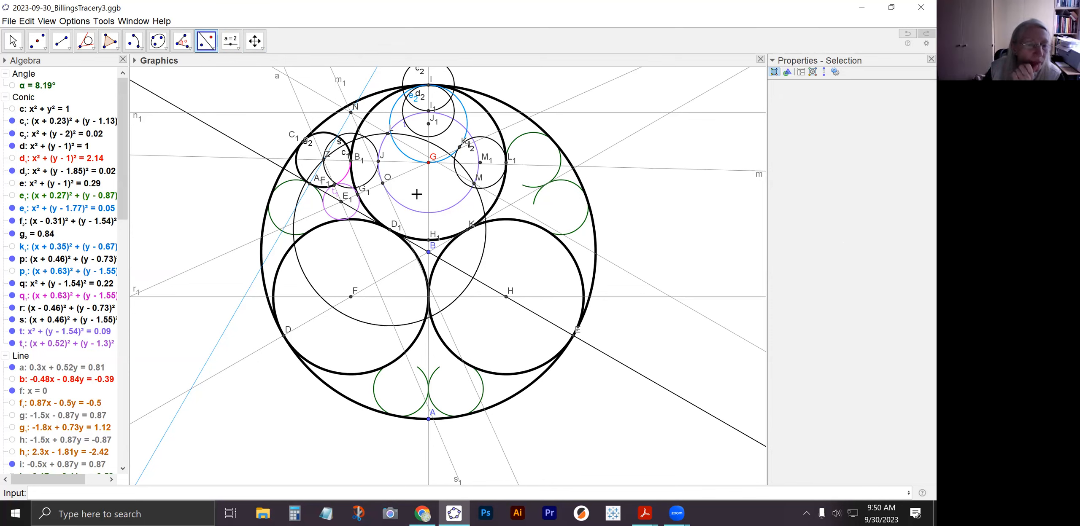
click(26, 21)
click(38, 34)
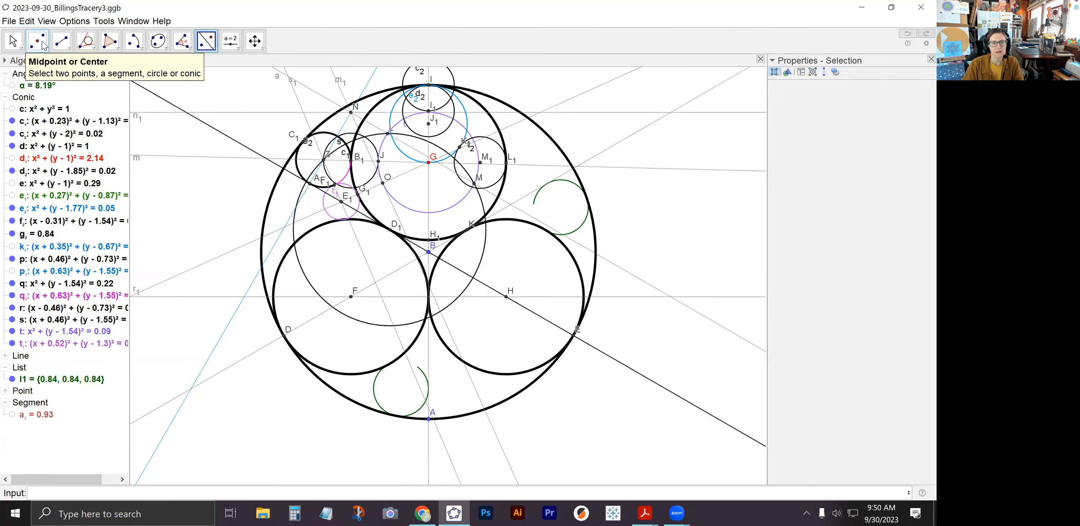
Step: Reflect the rotated arc list l1 about the vertical line through points G and B
click(205, 43)
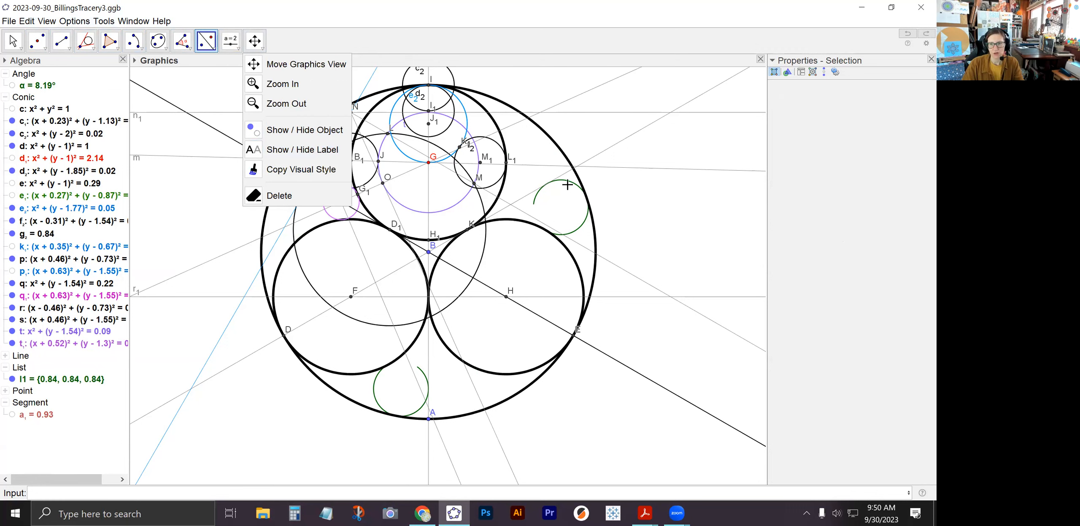
click(567, 185)
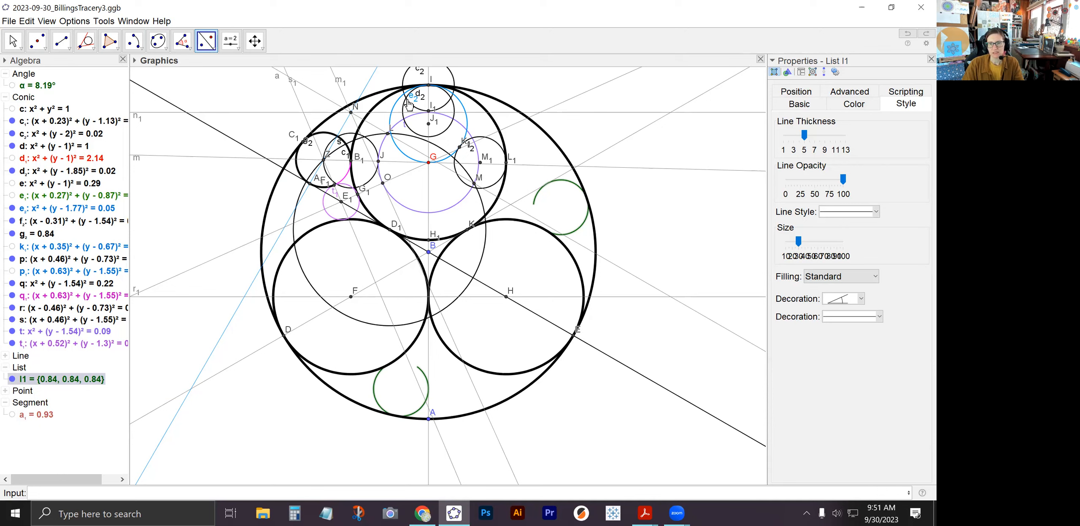
click(428, 192)
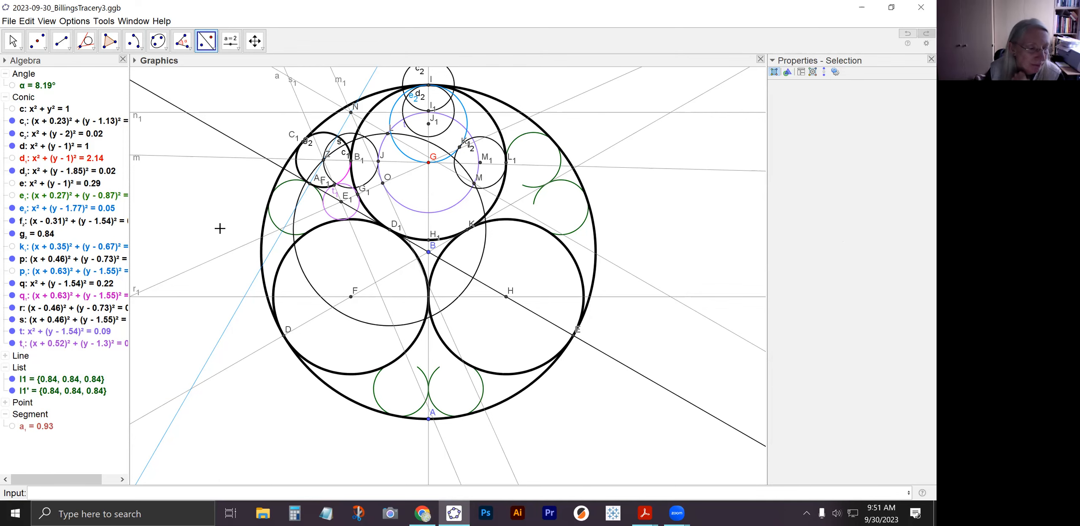
click(13, 41)
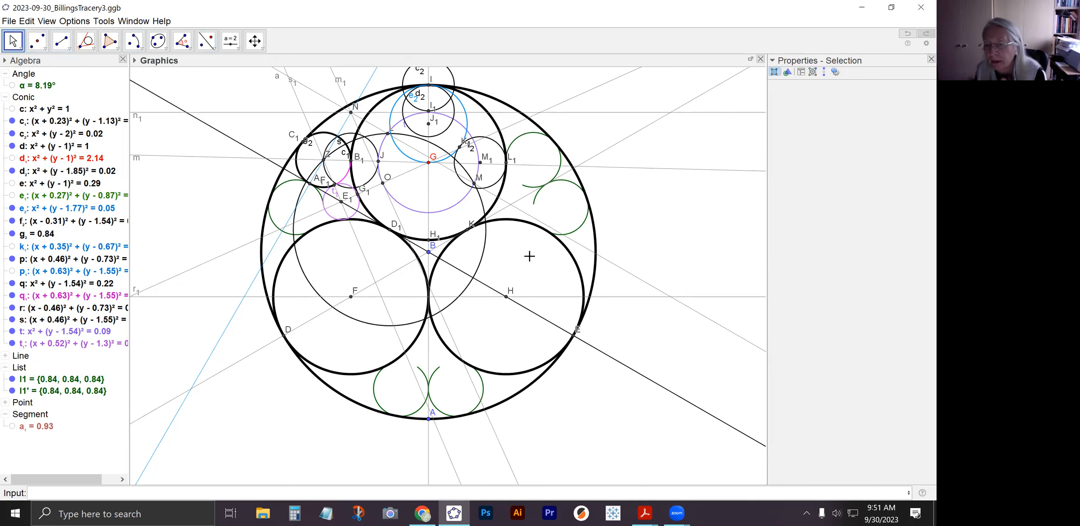
Step: Draw a circular arc centered at E₁, starting at G₁ and running over the upper side of the small circle to F₁
key(alt+Tab)
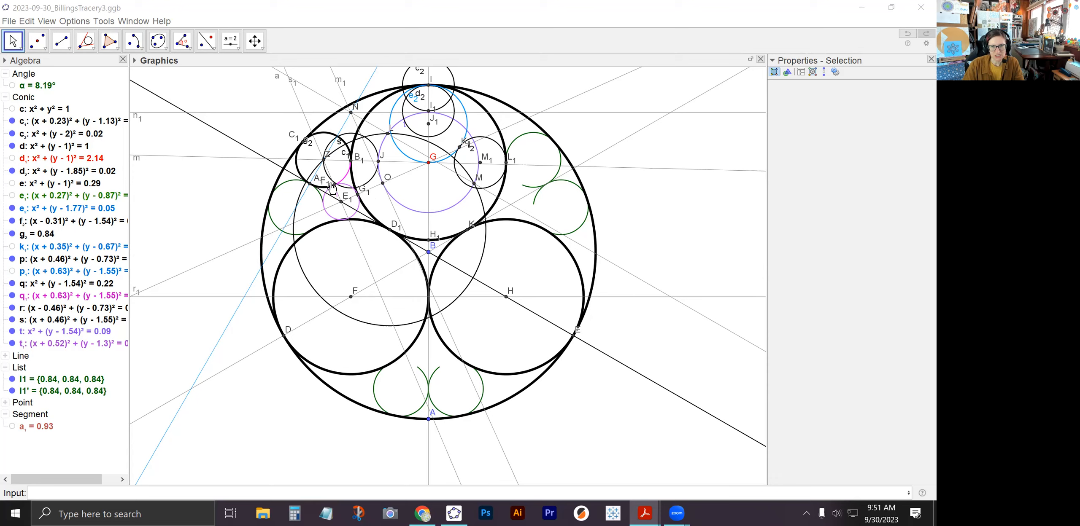
scroll(346, 194, up, 5)
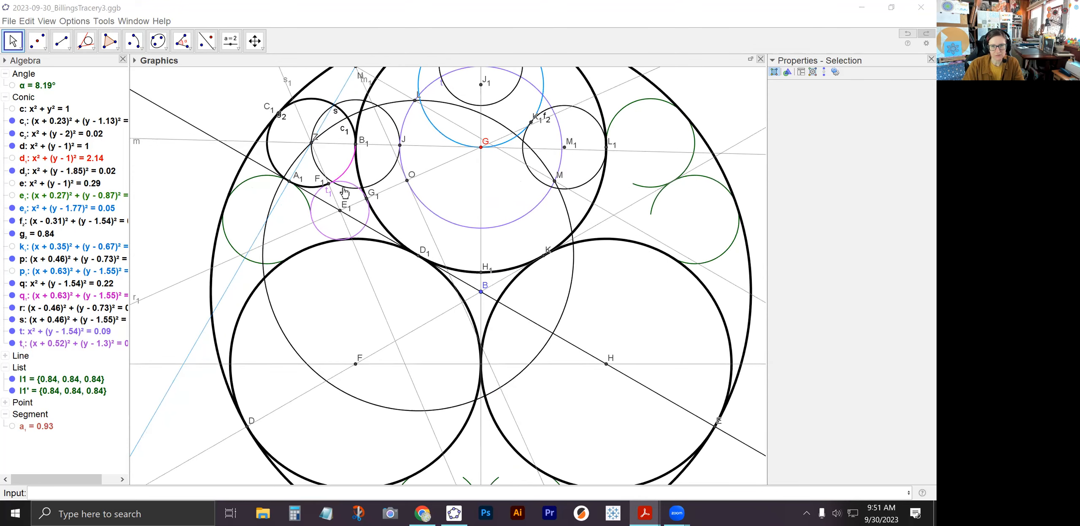
scroll(345, 192, up, 1)
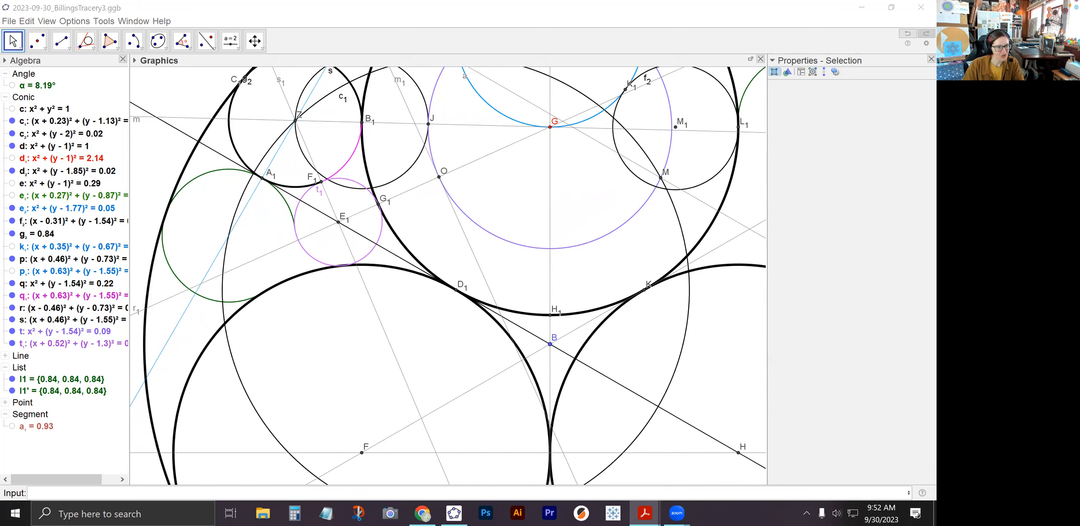
click(135, 42)
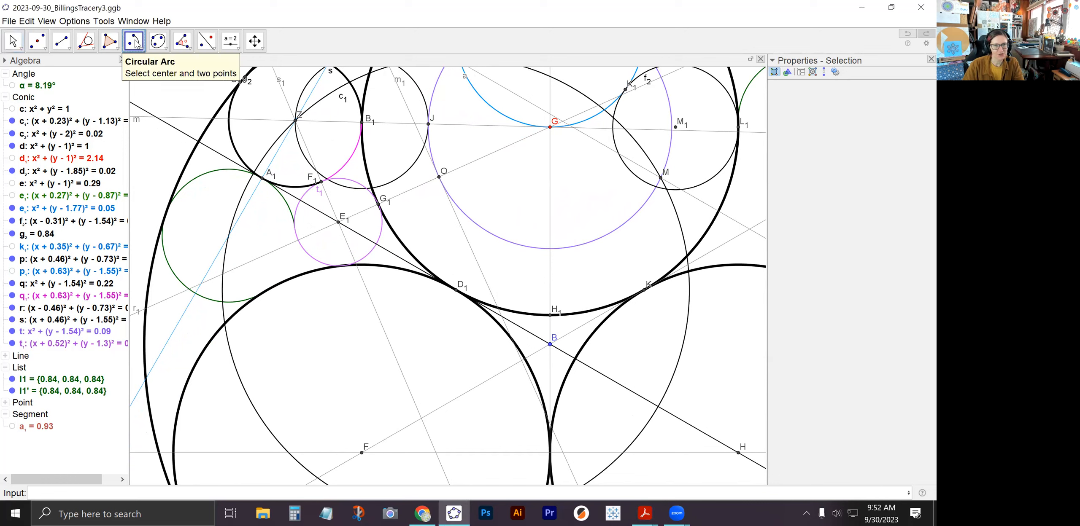
click(135, 43)
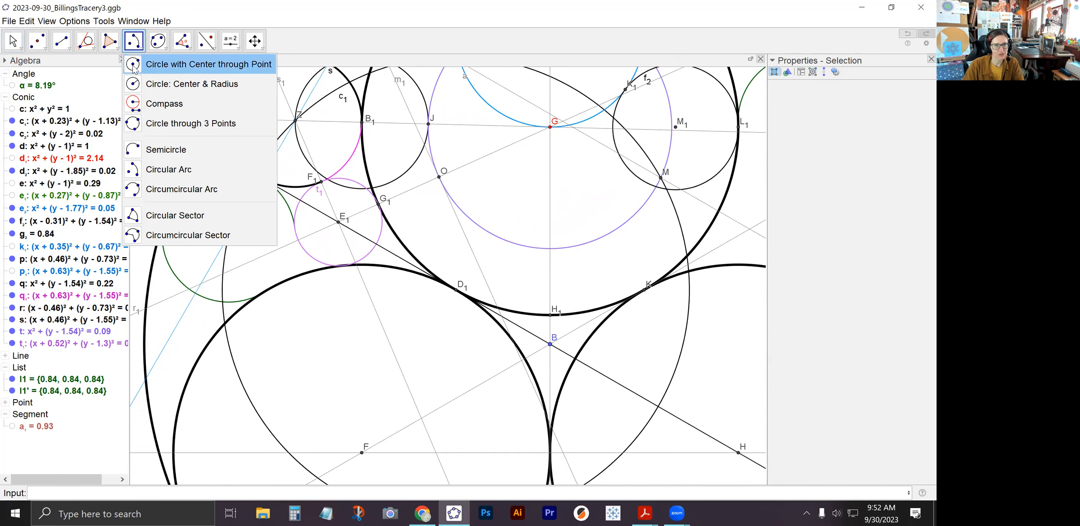
click(145, 169)
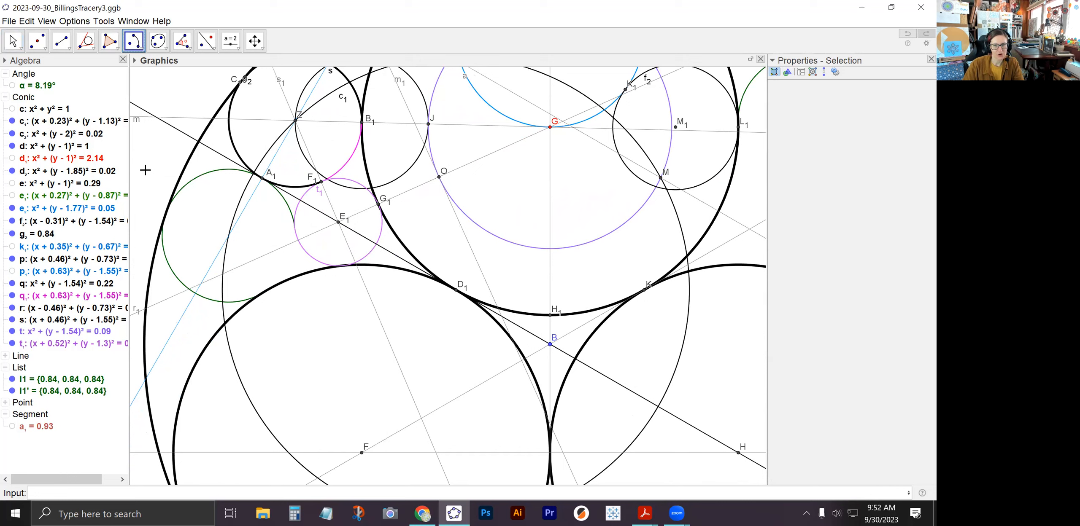
click(339, 228)
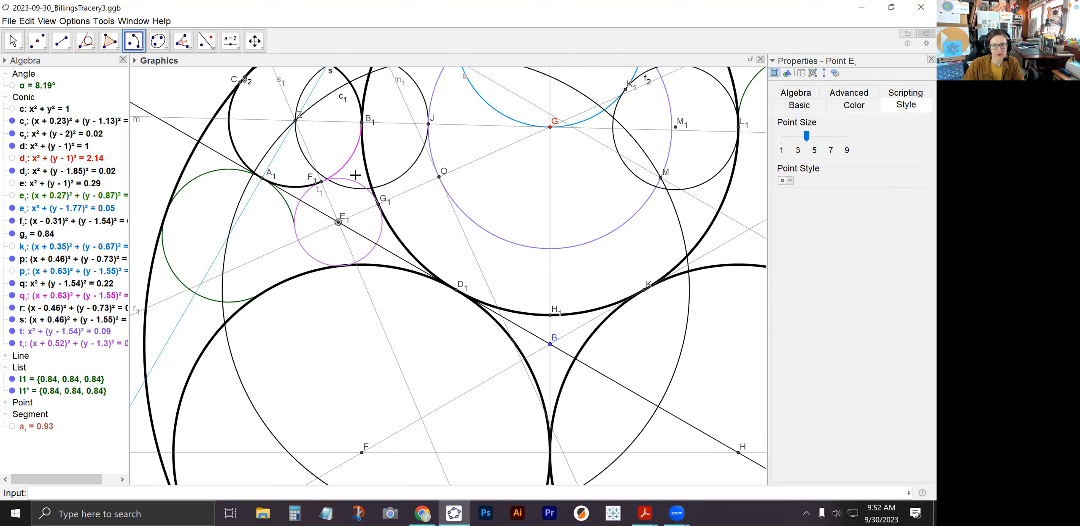
ctrl+click(378, 204)
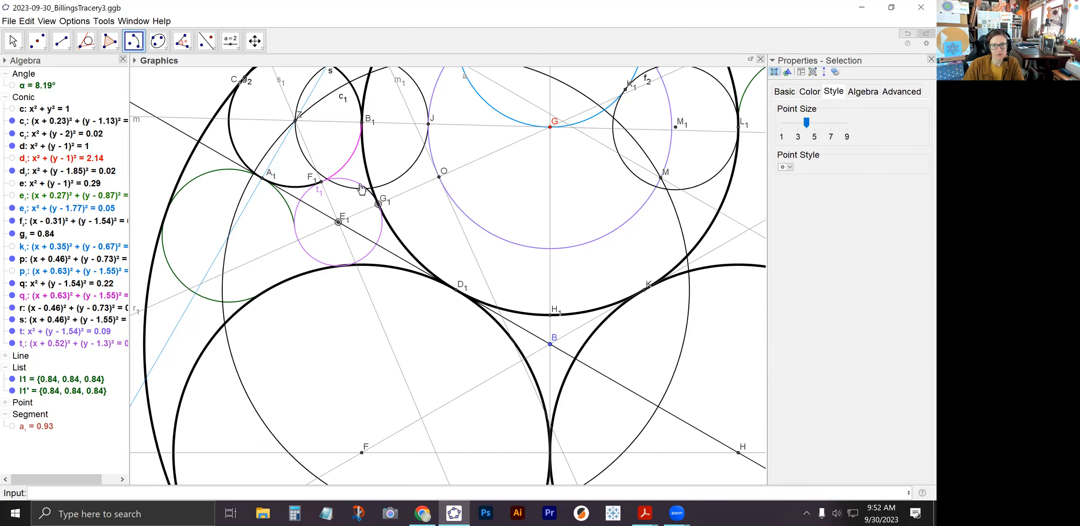
click(321, 186)
key(Escape)
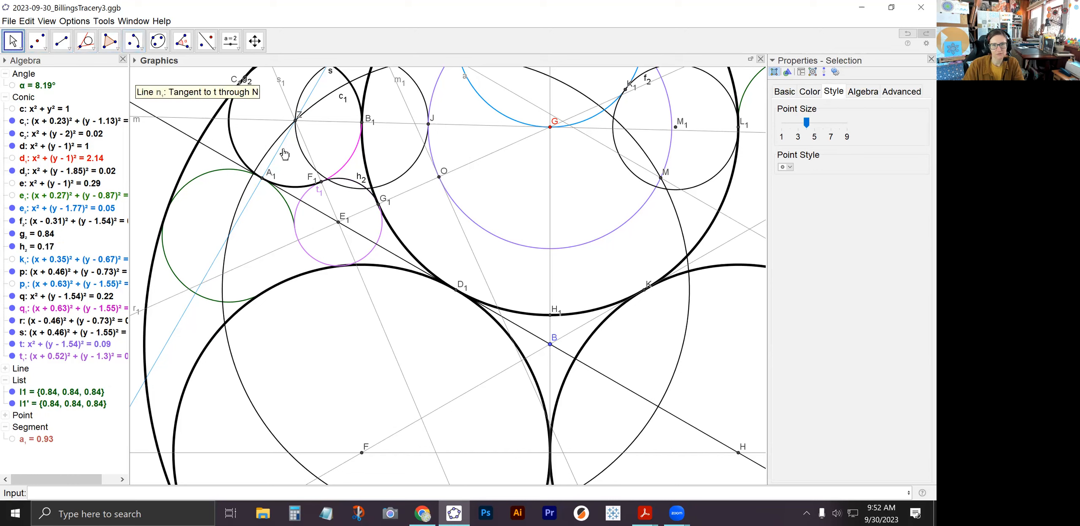
Step: Increase the line thickness of the new arc around E₁ to about 9
click(358, 182)
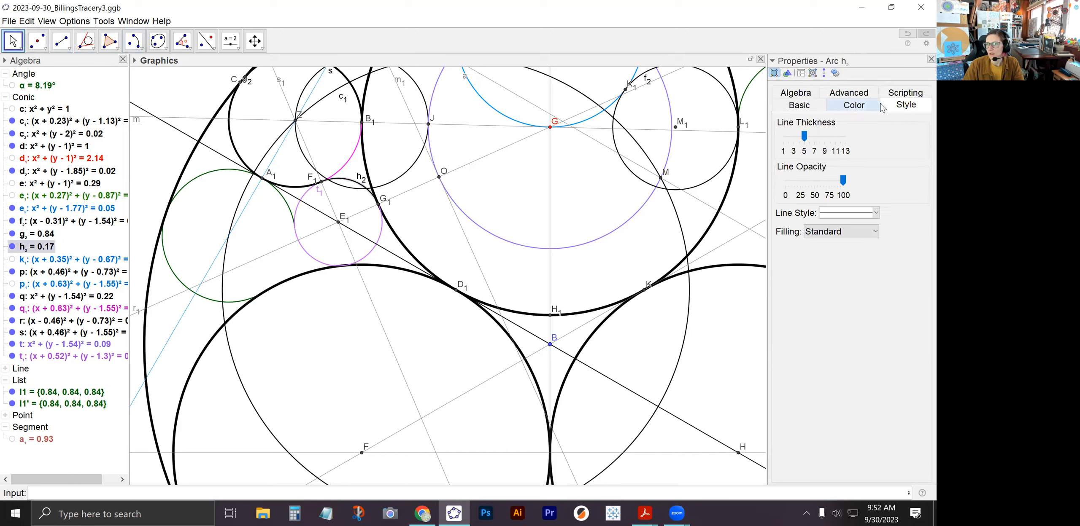
drag(804, 136, 825, 151)
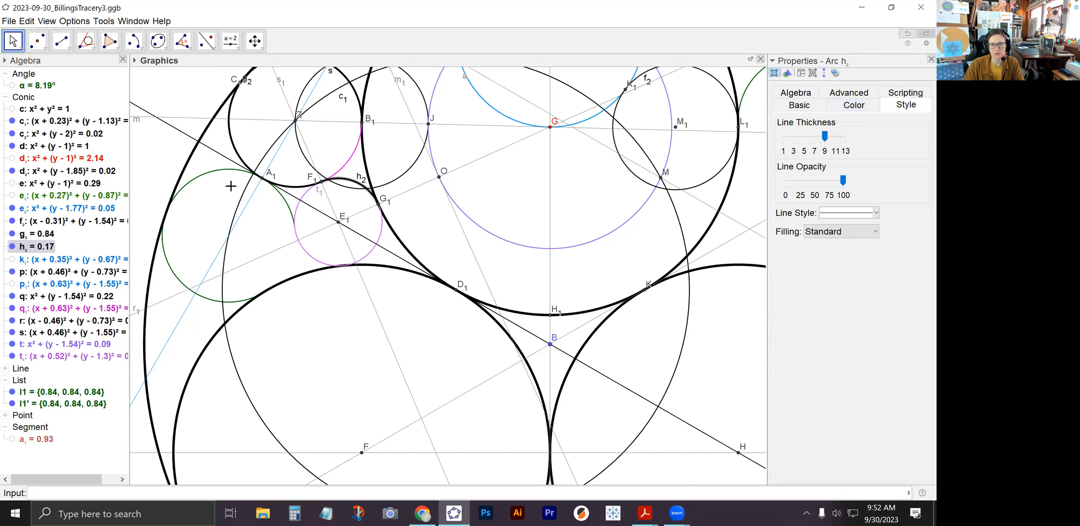
click(357, 183)
click(356, 182)
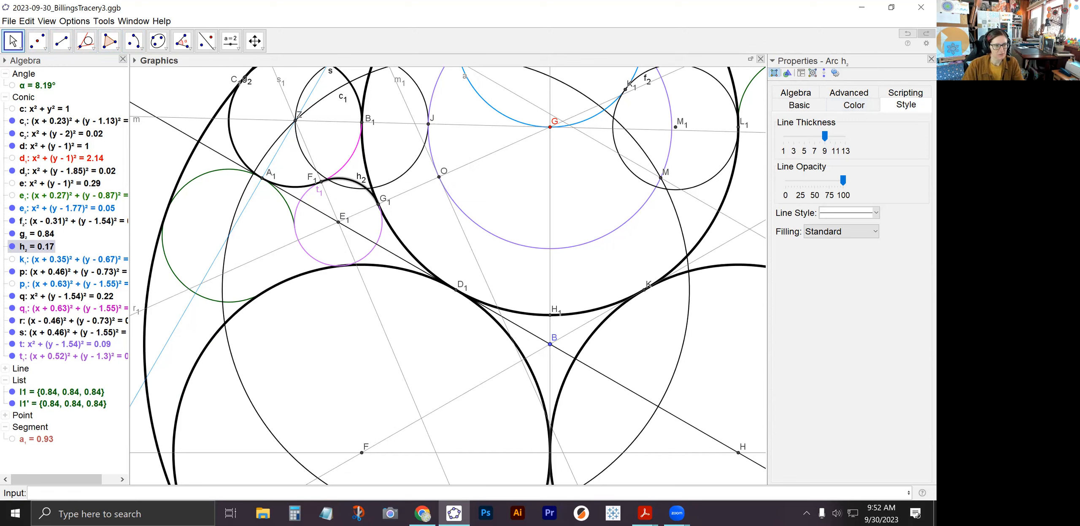
Step: Create threefold rotated copies of the arc around E₁ about B with the command Sequence(Rotate(h_2,2*pi*i/3,B),i,0,2)
key(alt+Tab)
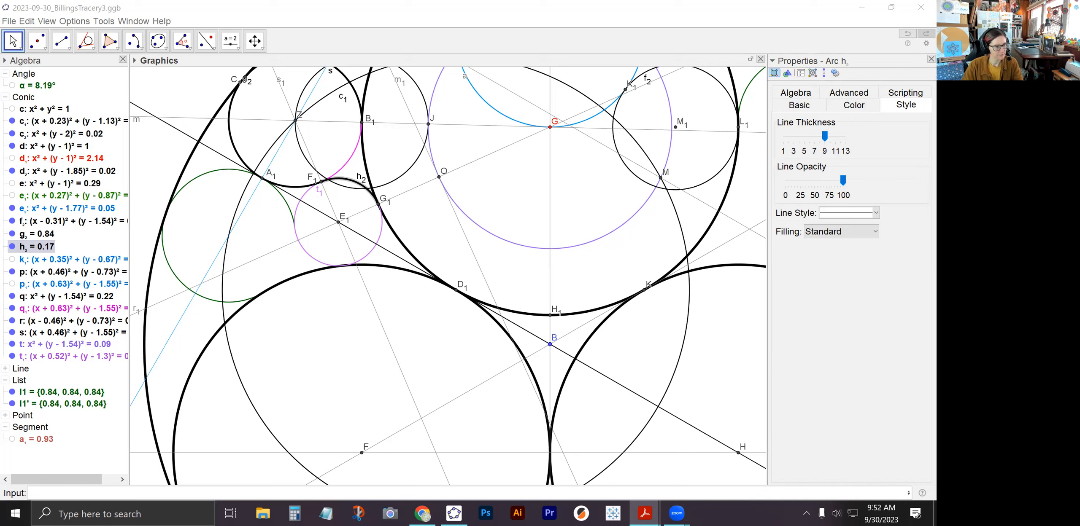
click(195, 494)
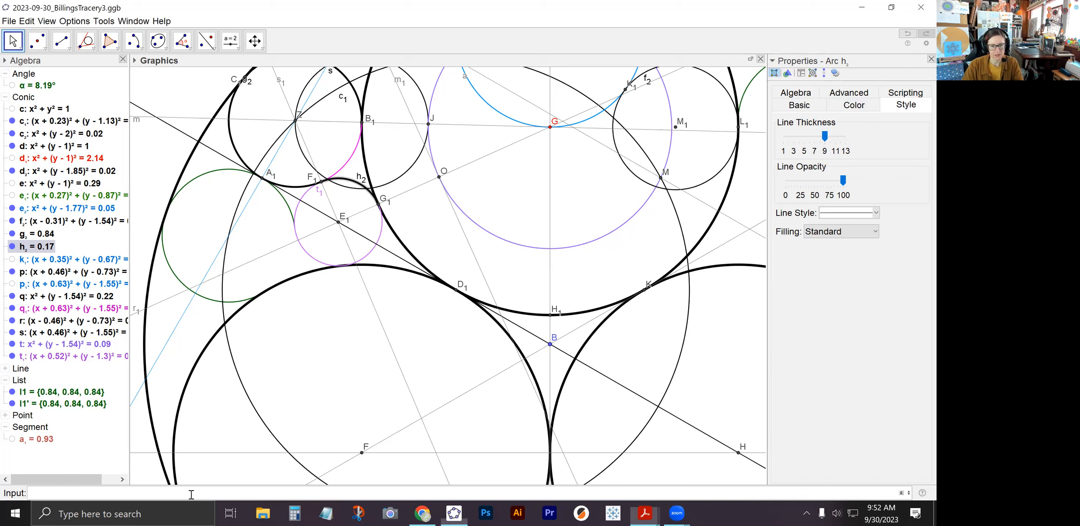
text(Sequence(Rotate()
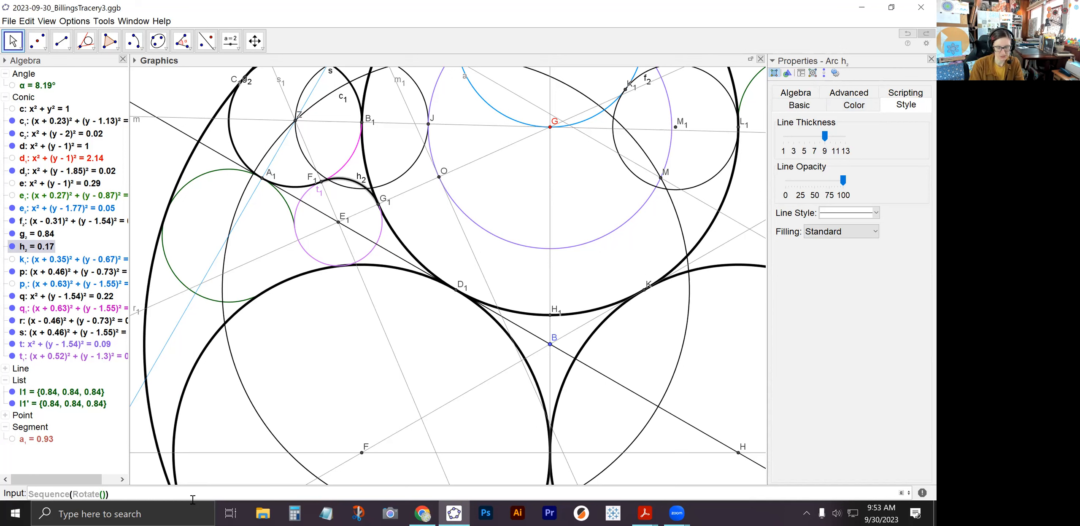
text(h_2,2*pi*i/3,B)
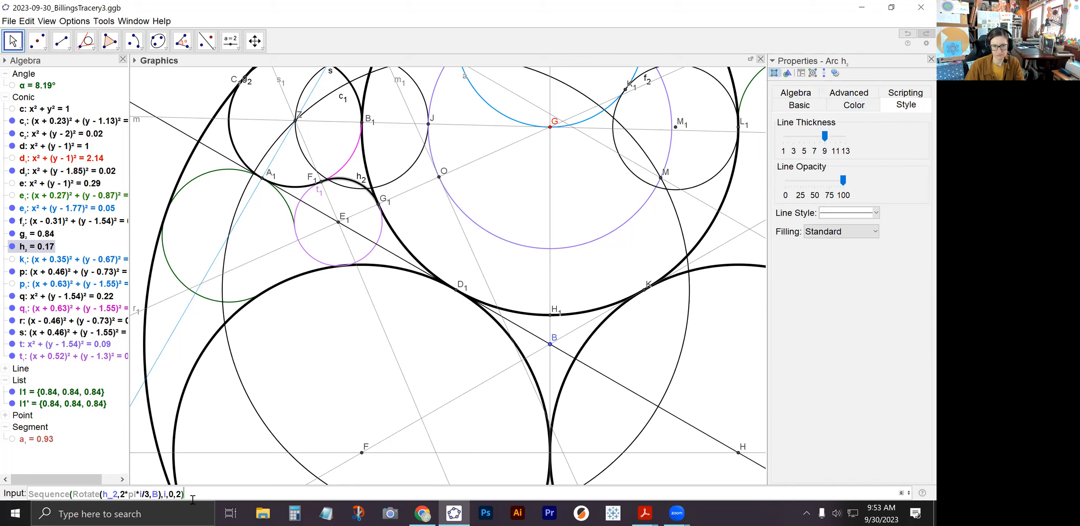
scroll(564, 332, down, 4)
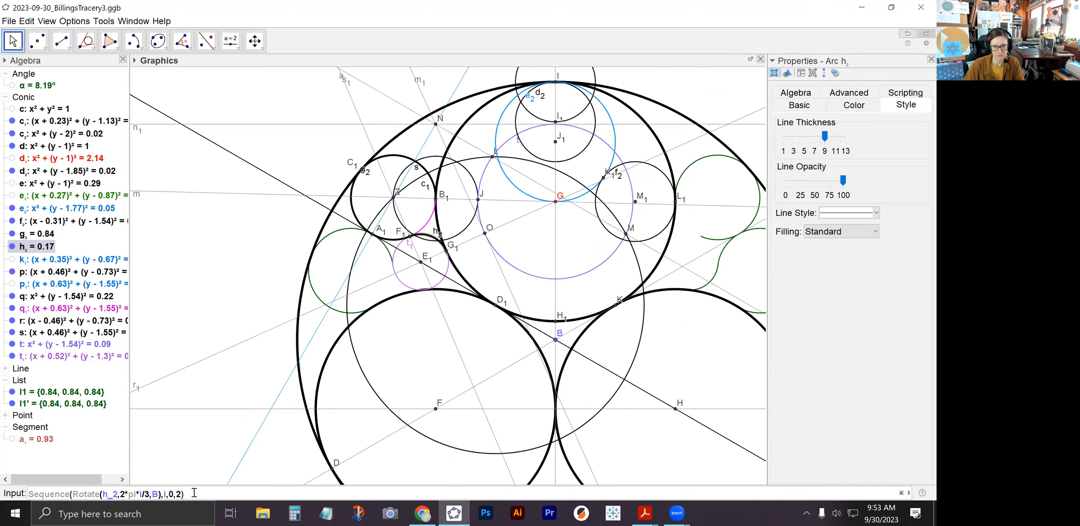
scroll(339, 271, down, 4)
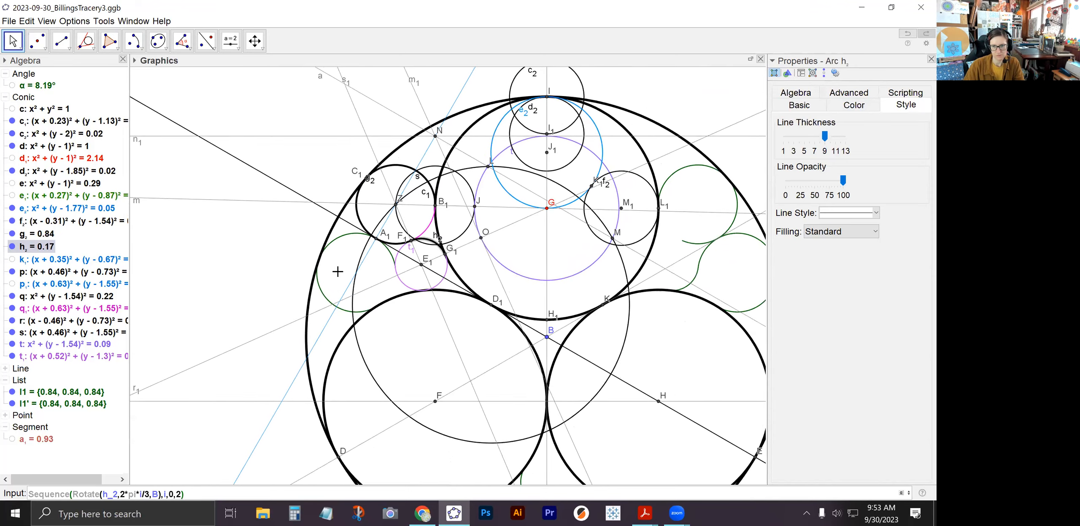
scroll(338, 270, down, 1)
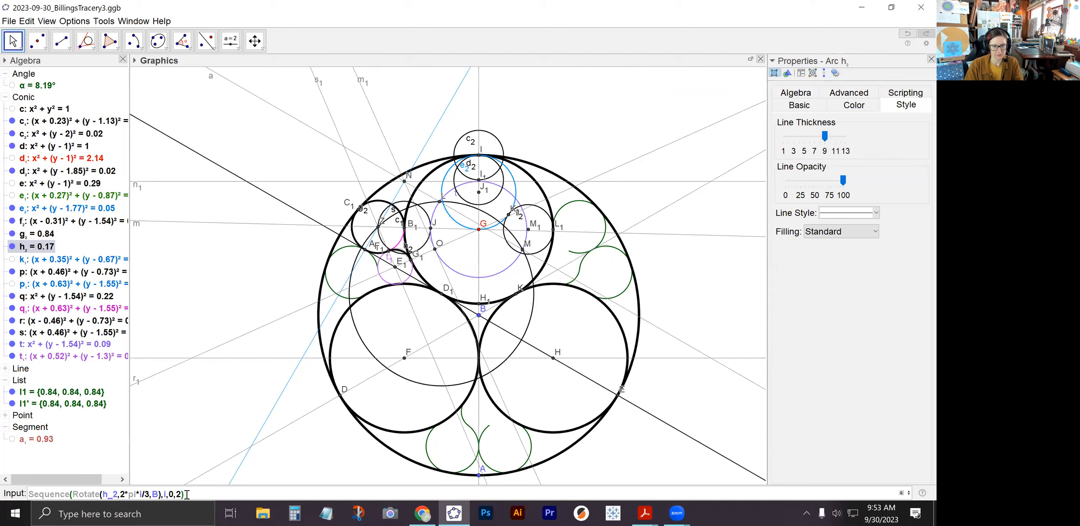
key(Return)
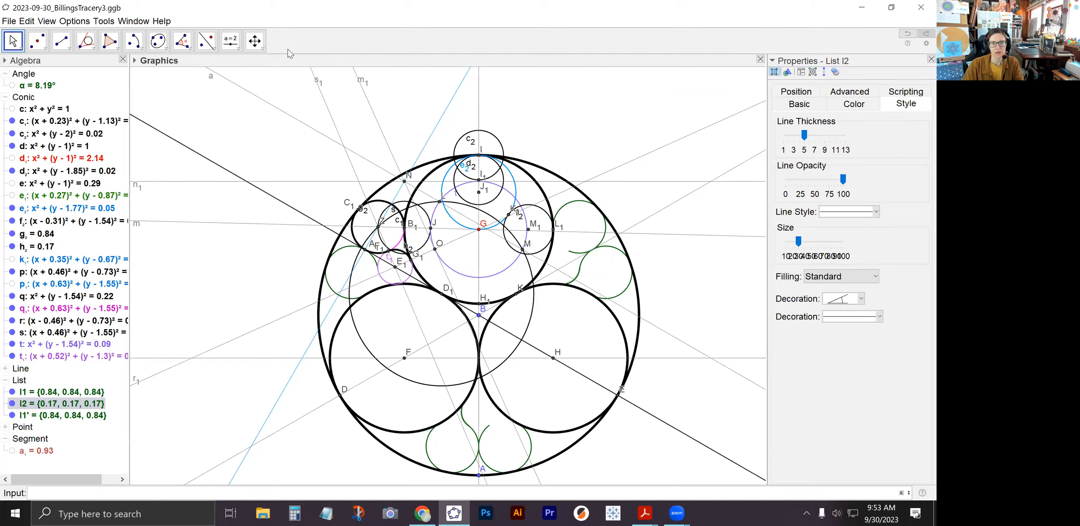
Step: Reflect the rotated small-arc list l2 about the vertical line through points G and B
click(206, 44)
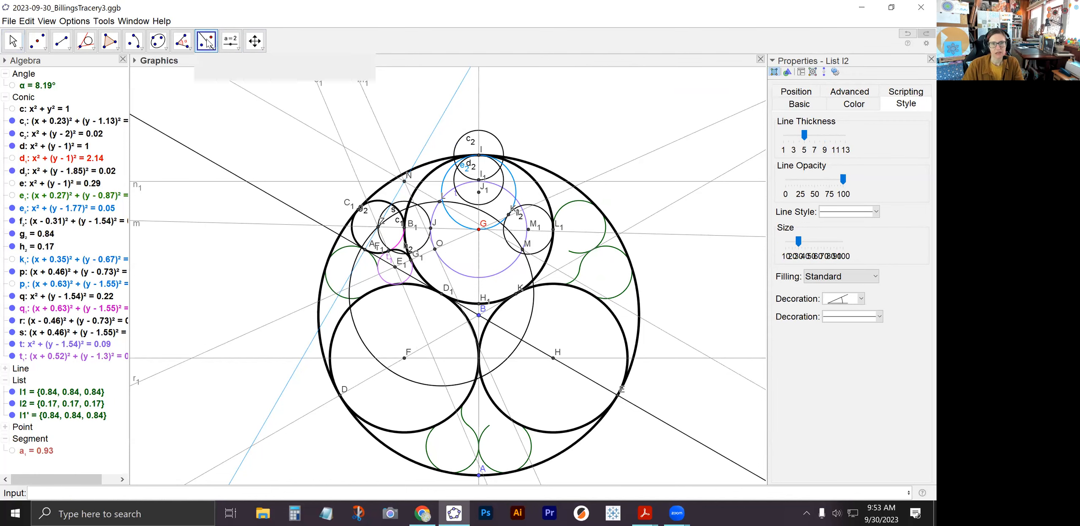
mouse_move(230, 41)
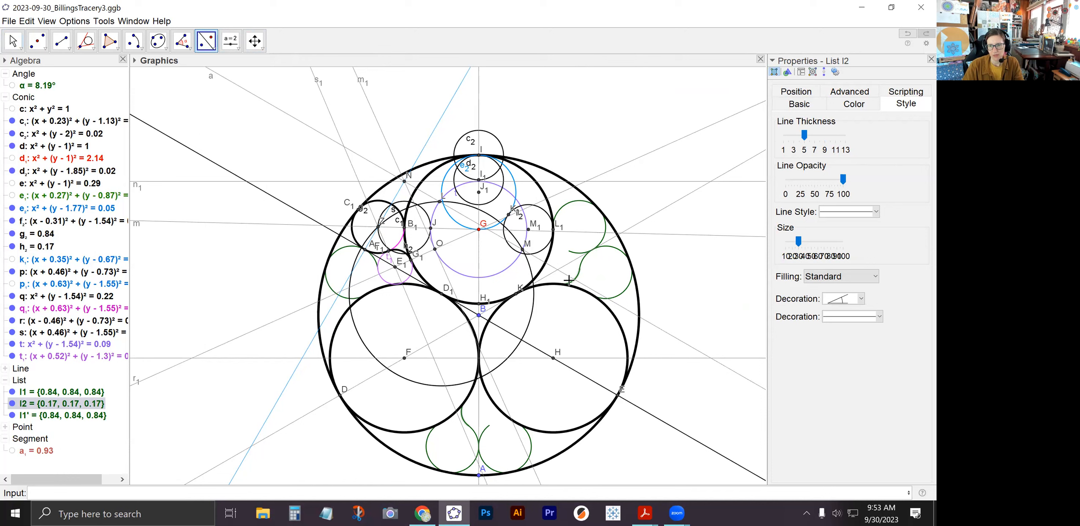
click(480, 264)
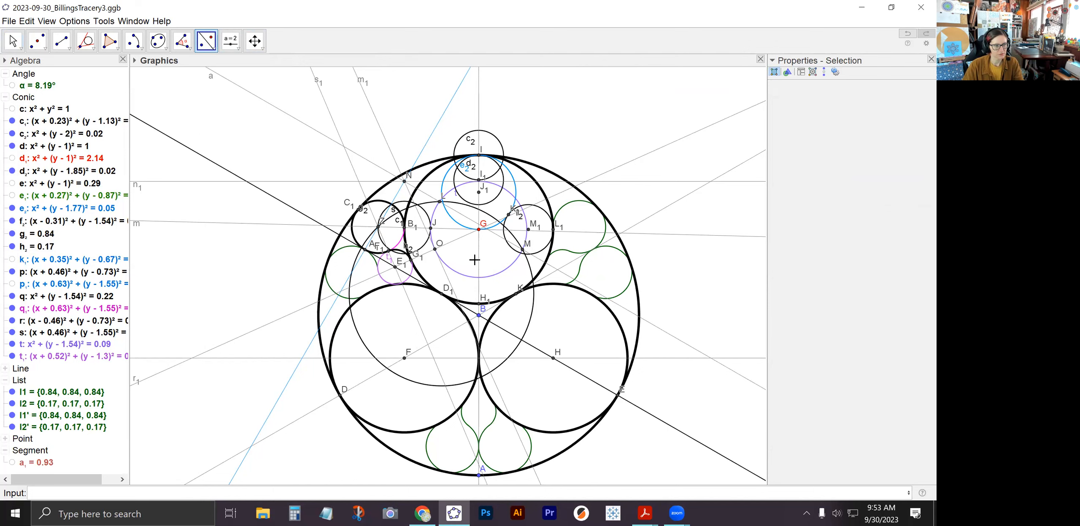
click(20, 44)
drag(256, 301, 236, 241)
click(237, 243)
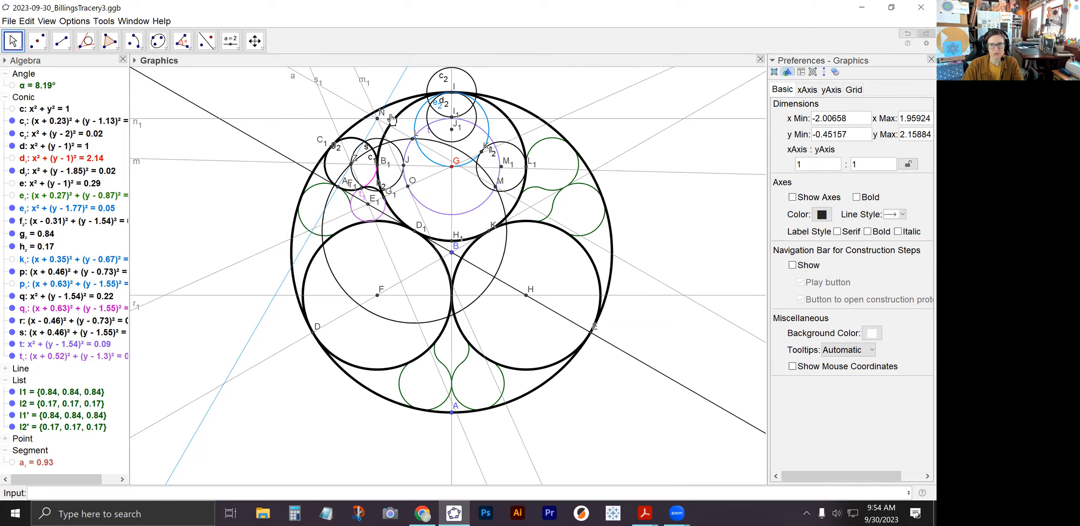
scroll(468, 104, up, 3)
scroll(456, 82, up, 7)
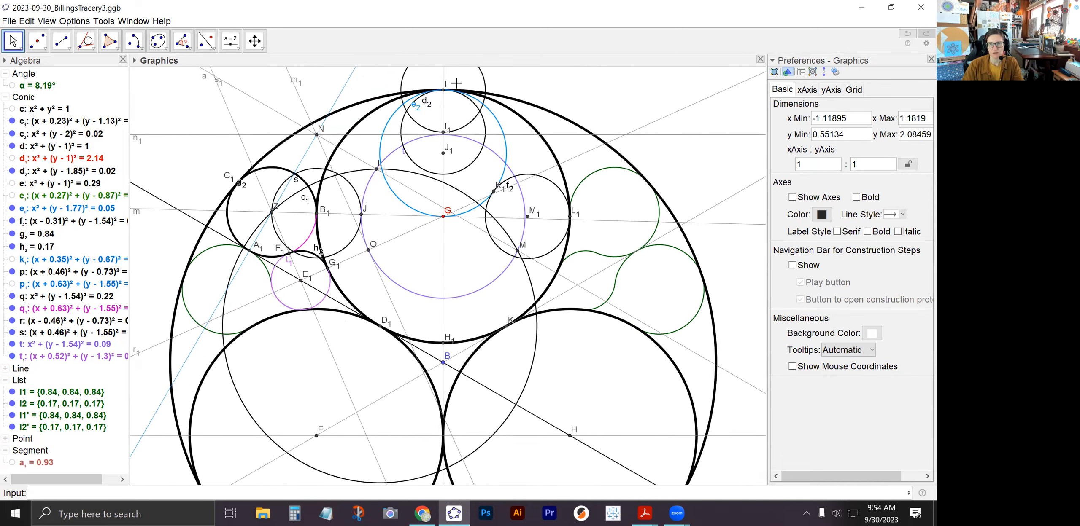
Step: Draw a circular arc centered at J₁, starting at K₁ and running over the outer side of the blue circle to I
scroll(456, 82, up, 1)
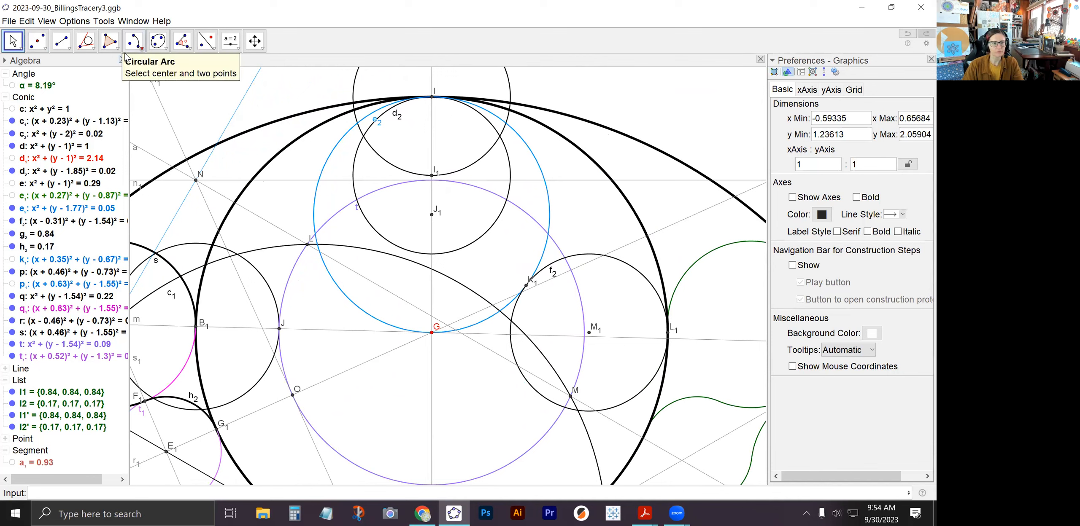
click(135, 43)
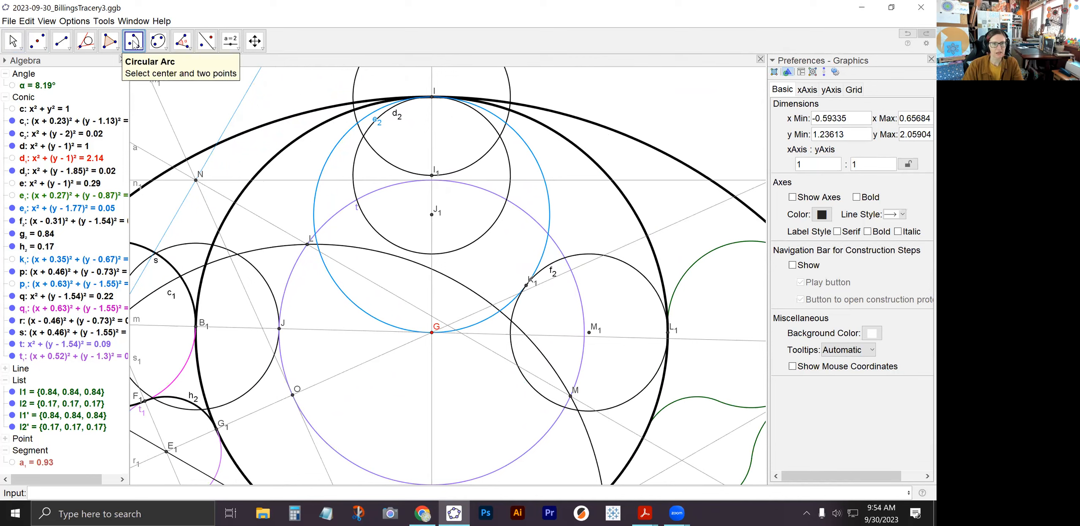
click(133, 44)
click(134, 44)
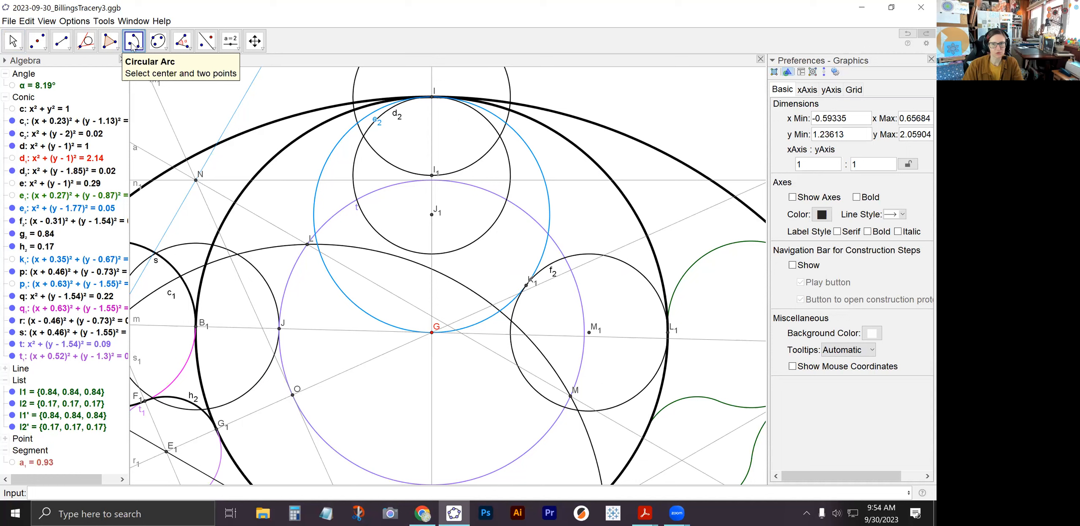
click(432, 216)
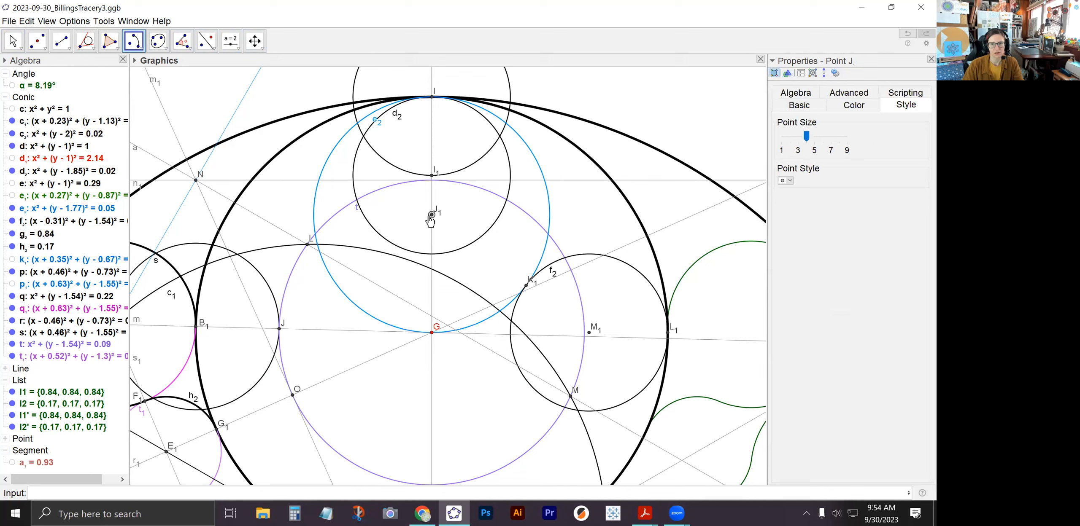
ctrl+click(526, 287)
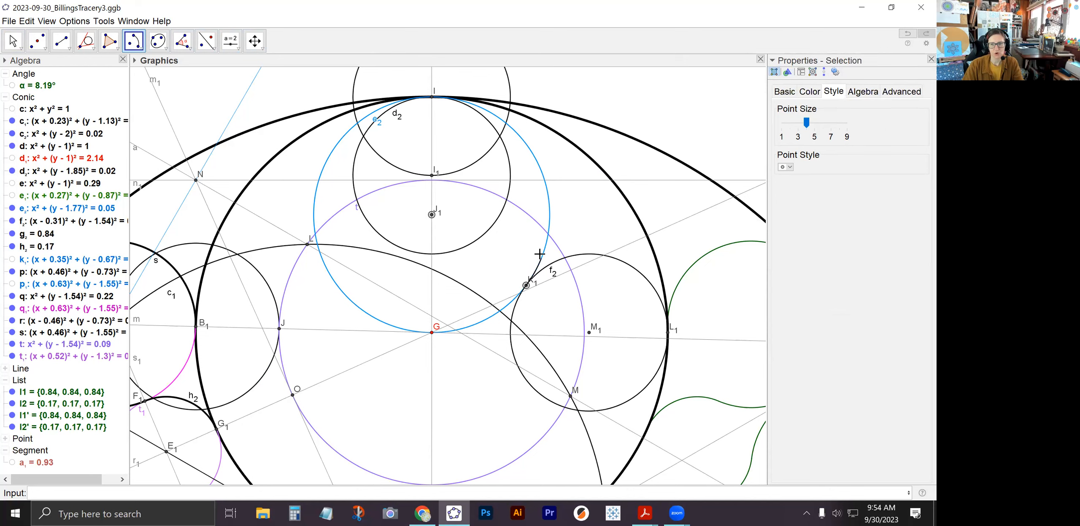
click(433, 99)
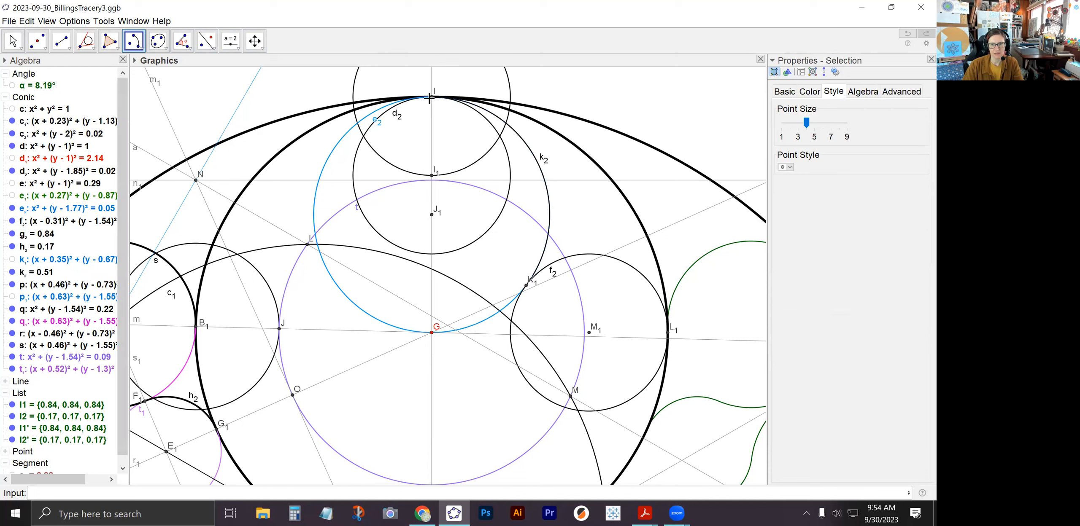
Step: Set the line thickness of the new arc k₂ around J₁ to 9
click(13, 41)
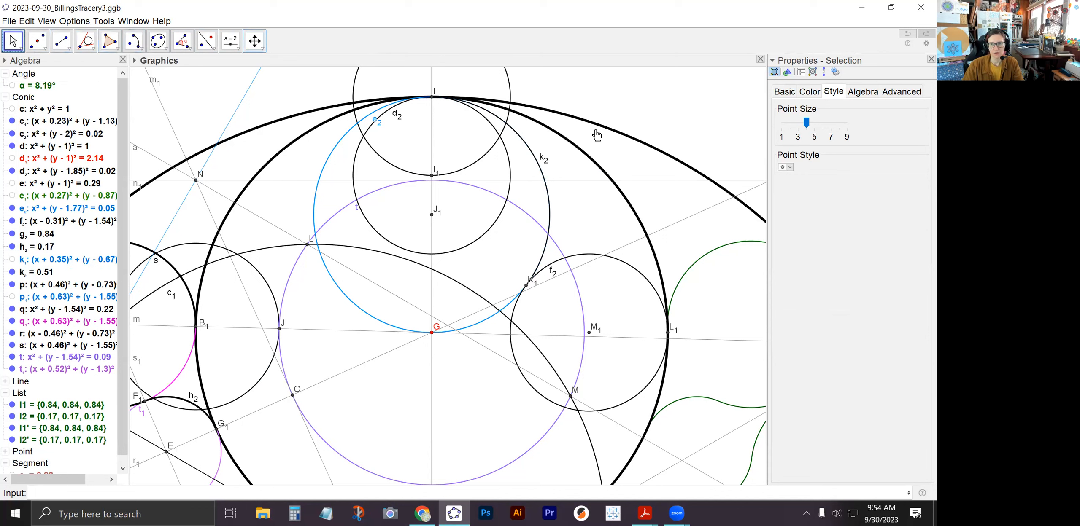
click(539, 162)
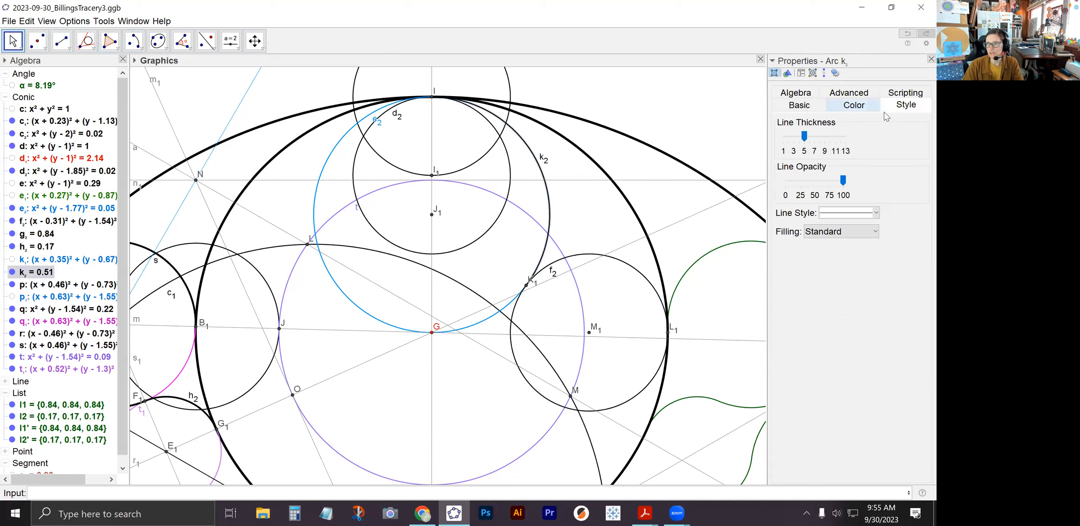
click(825, 137)
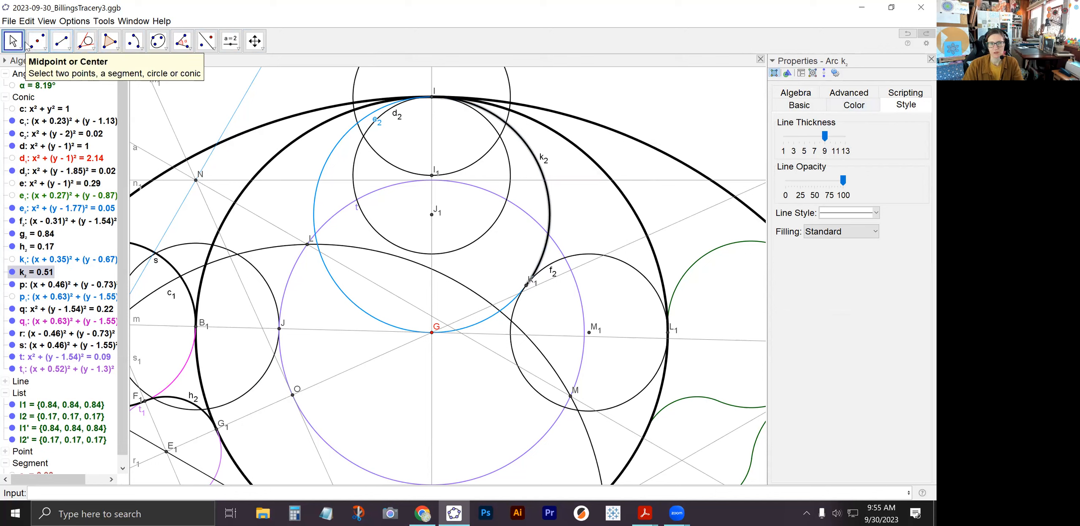
click(552, 172)
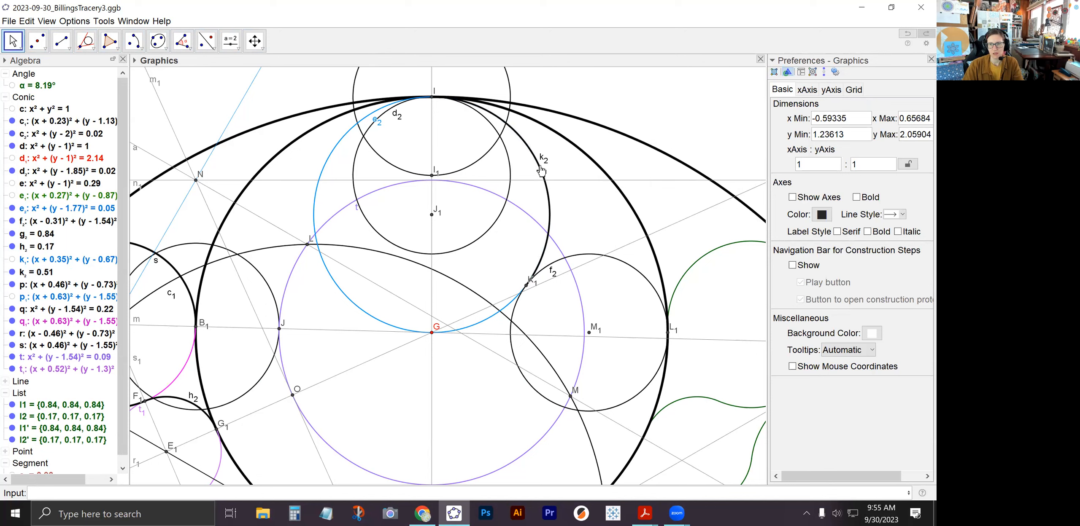
click(540, 171)
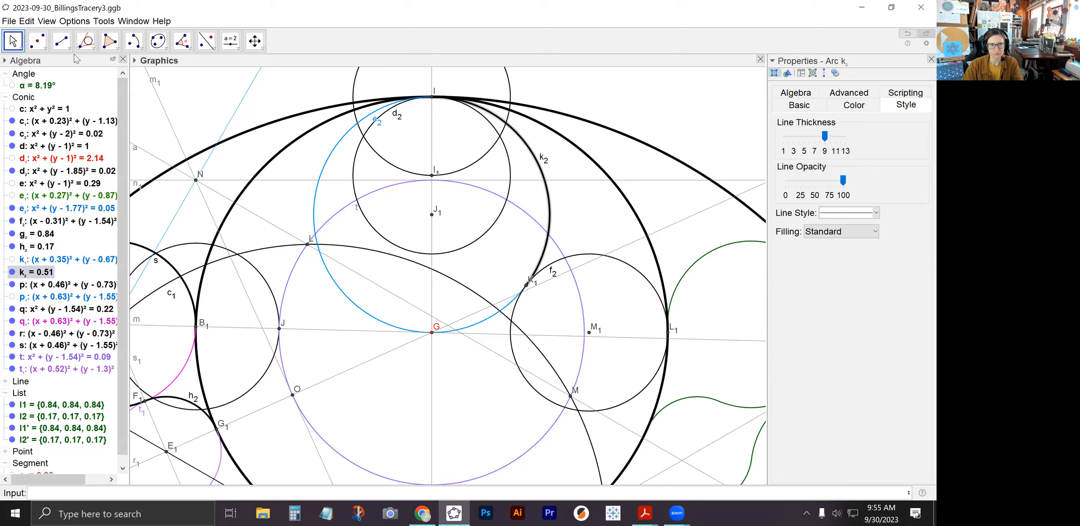
click(411, 388)
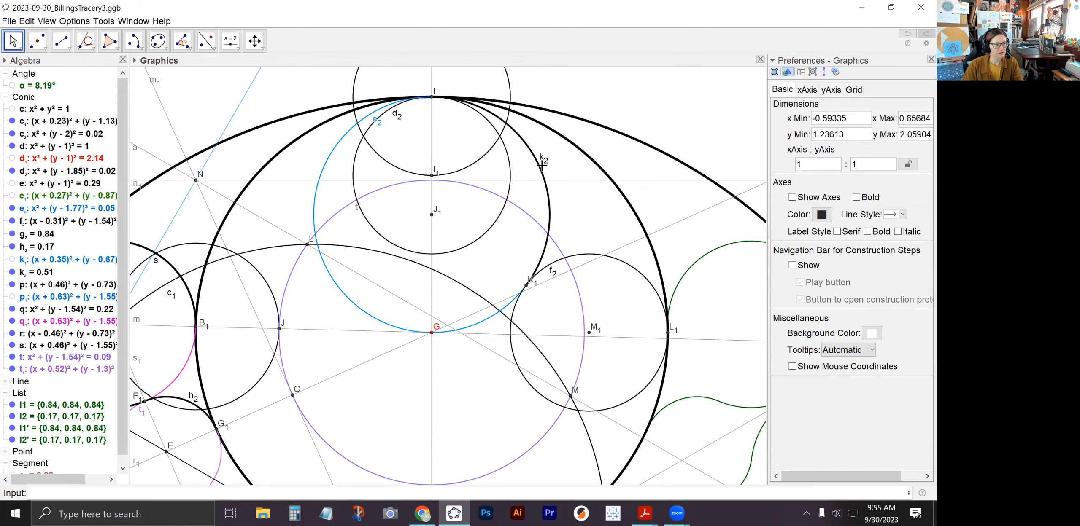
Step: Create fourfold rotated copies of arc k₂ about G with the command Sequence(Rotate(k_2,pi*i/2,G),i,0,3)
scroll(434, 344, down, 3)
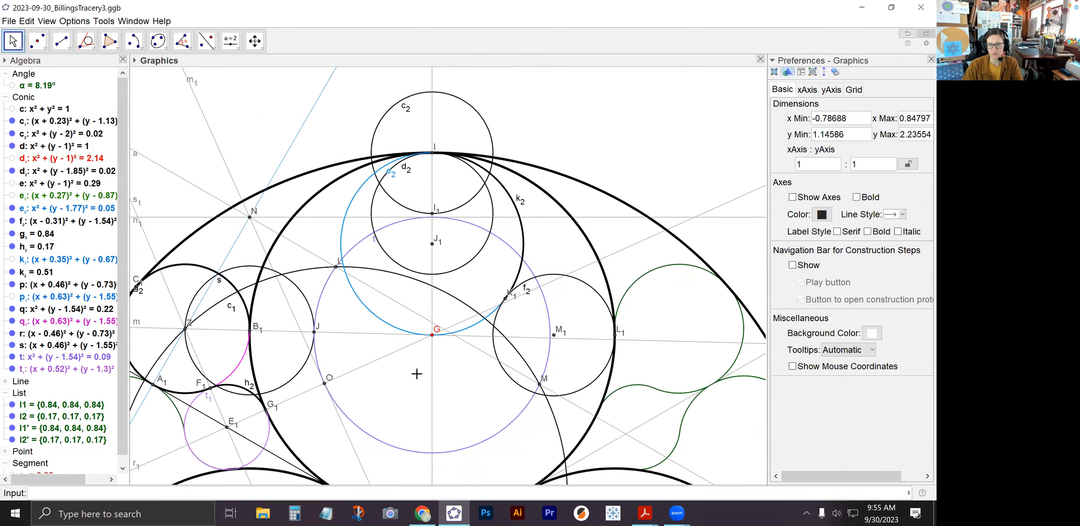
drag(411, 388, 413, 305)
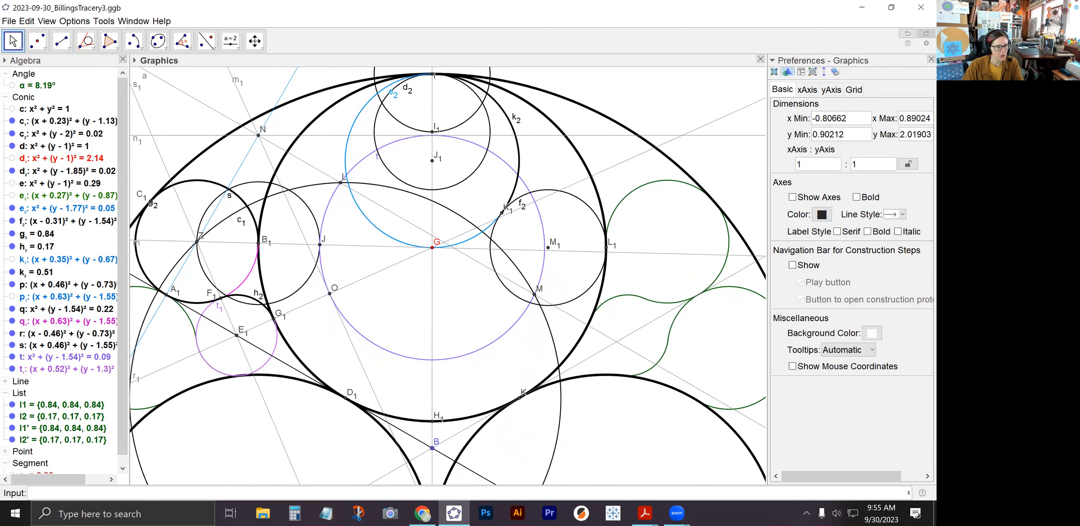
key(alt+Tab)
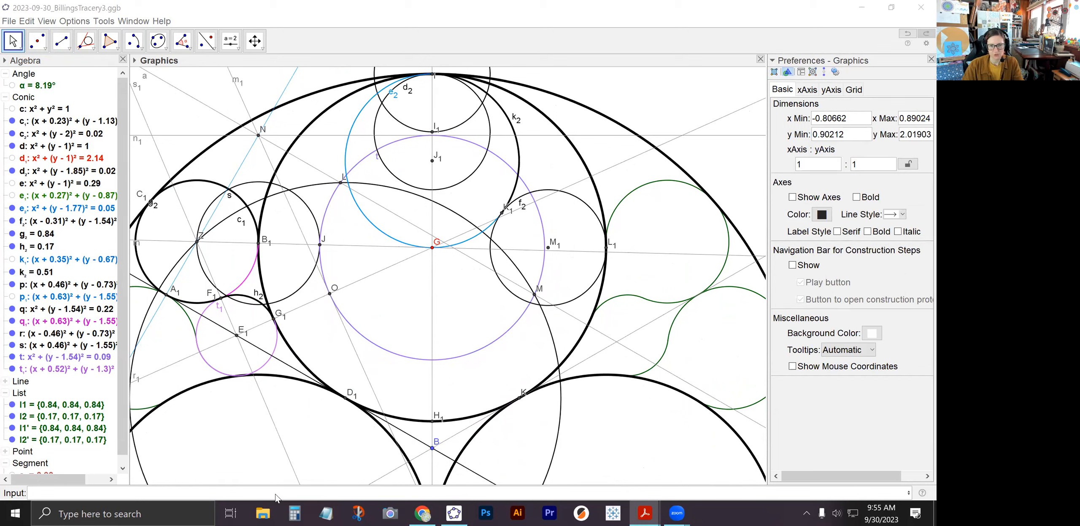
click(234, 495)
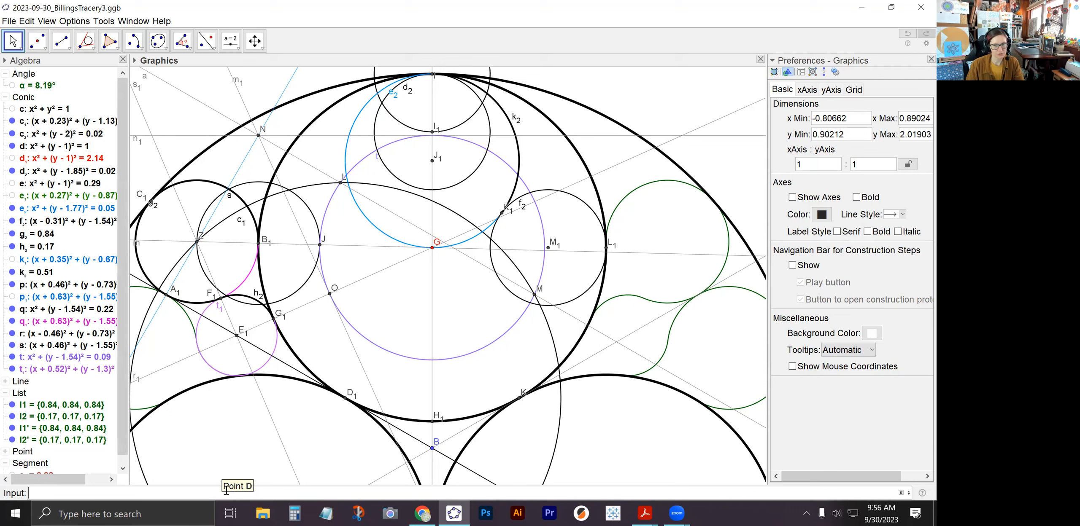
text(Seq)
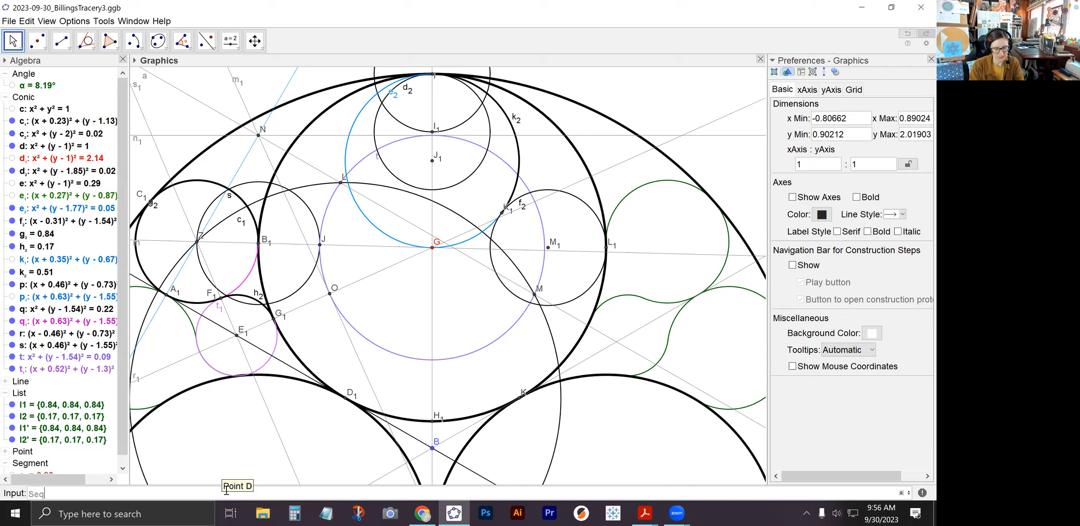
text(uence(Rotate()
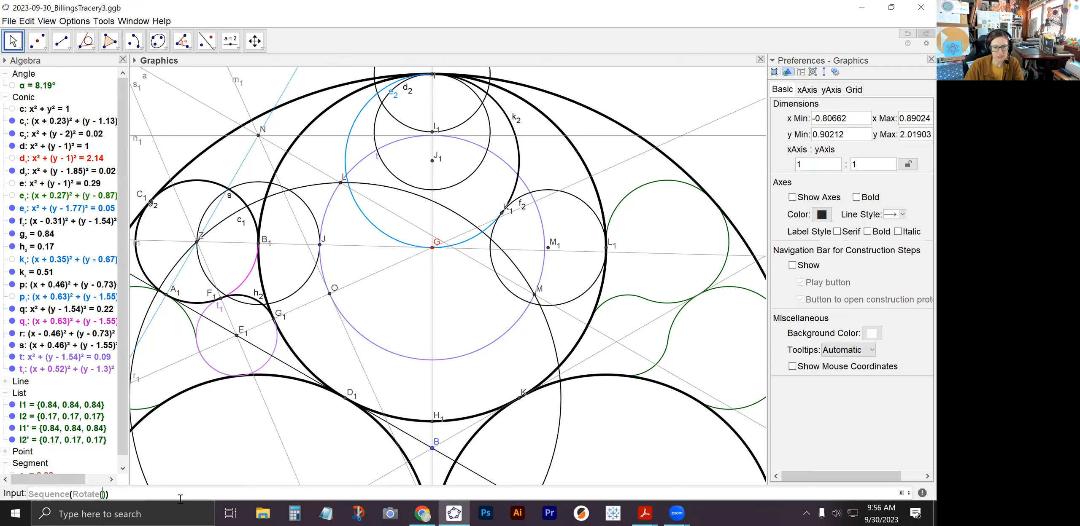
text(k_2,p)
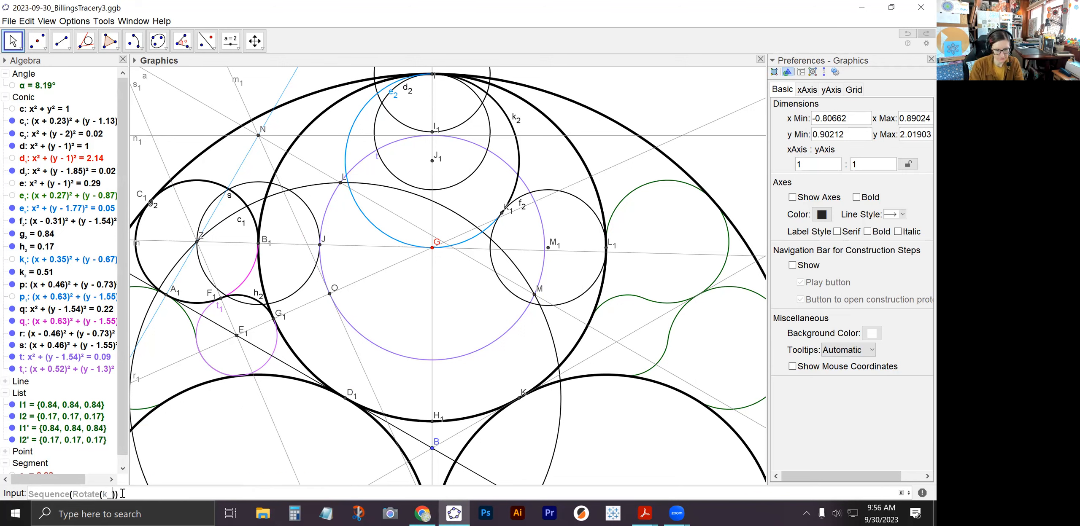
text(i*i/2)
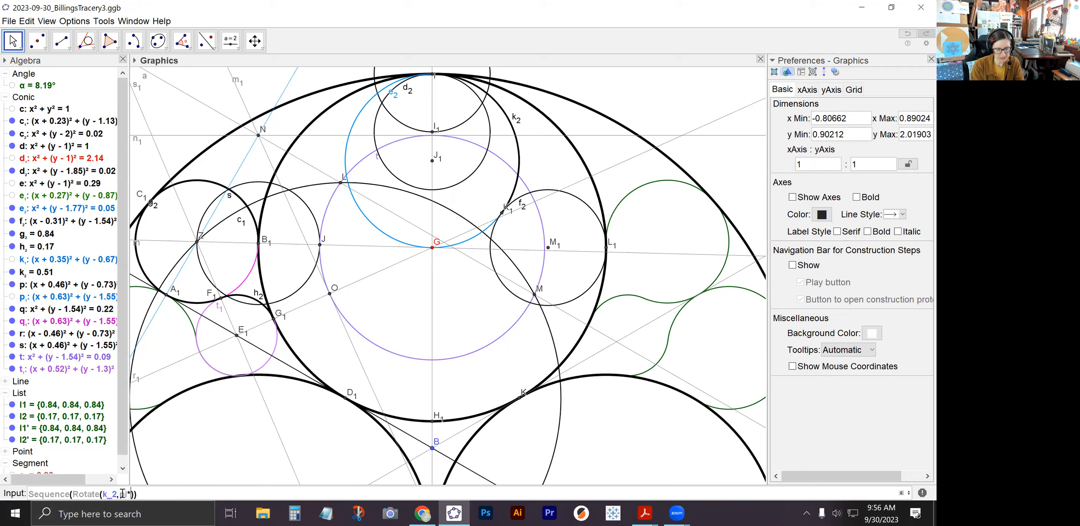
text(,)
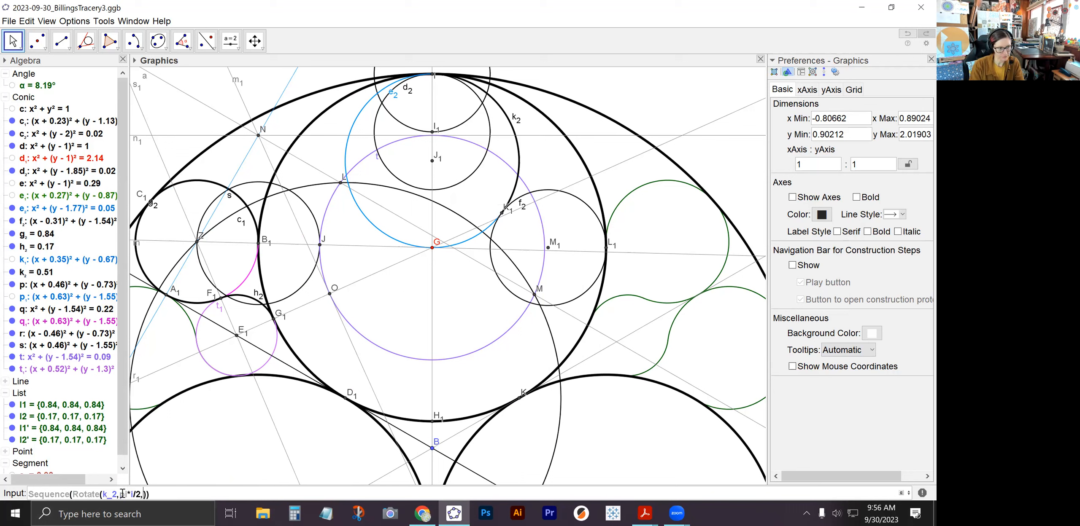
text(G),)
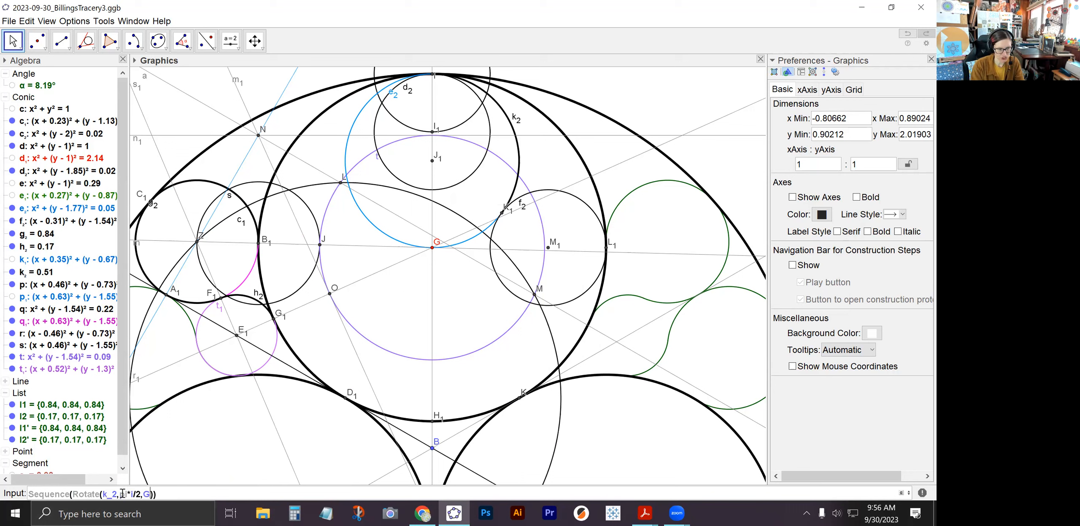
text(i,0,)
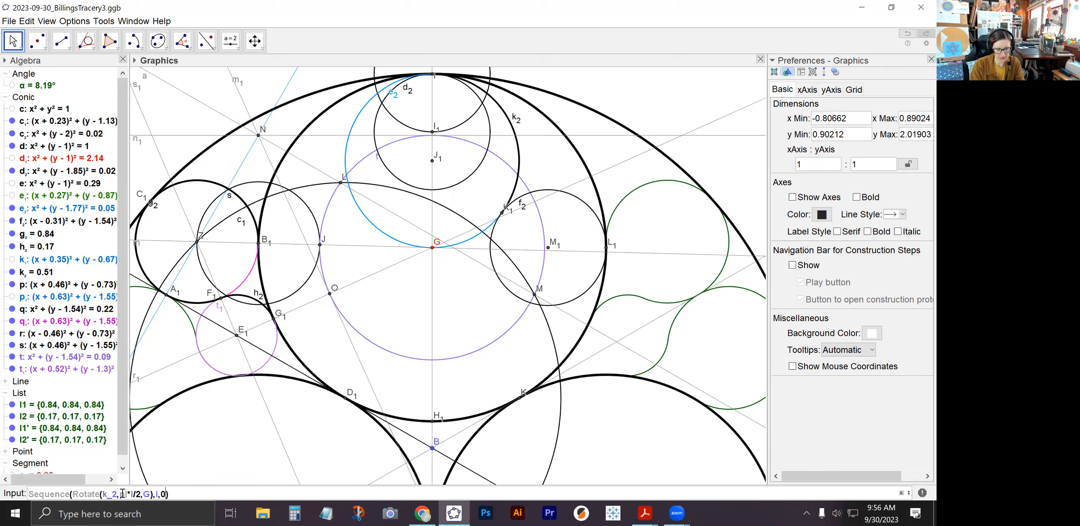
text(3)
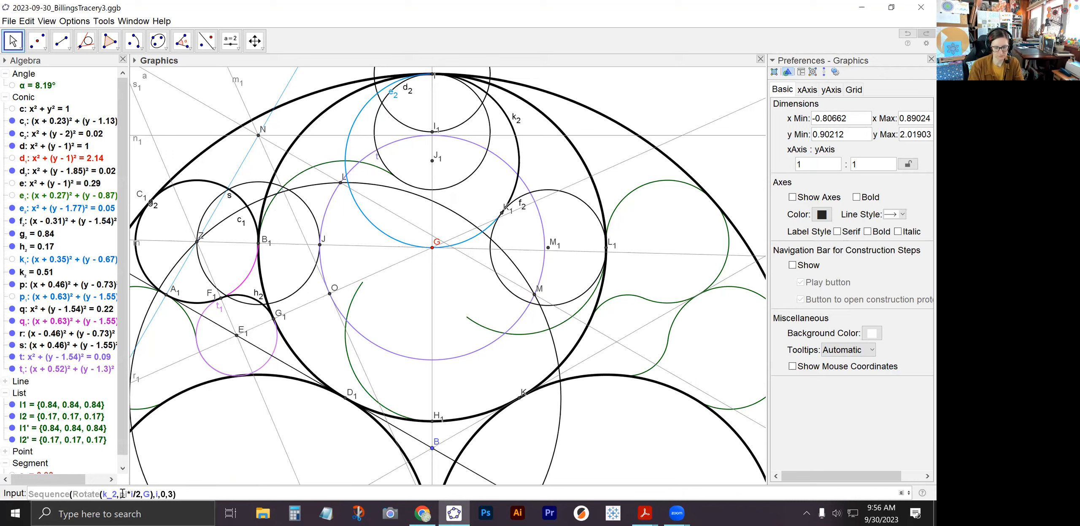
key(Right)
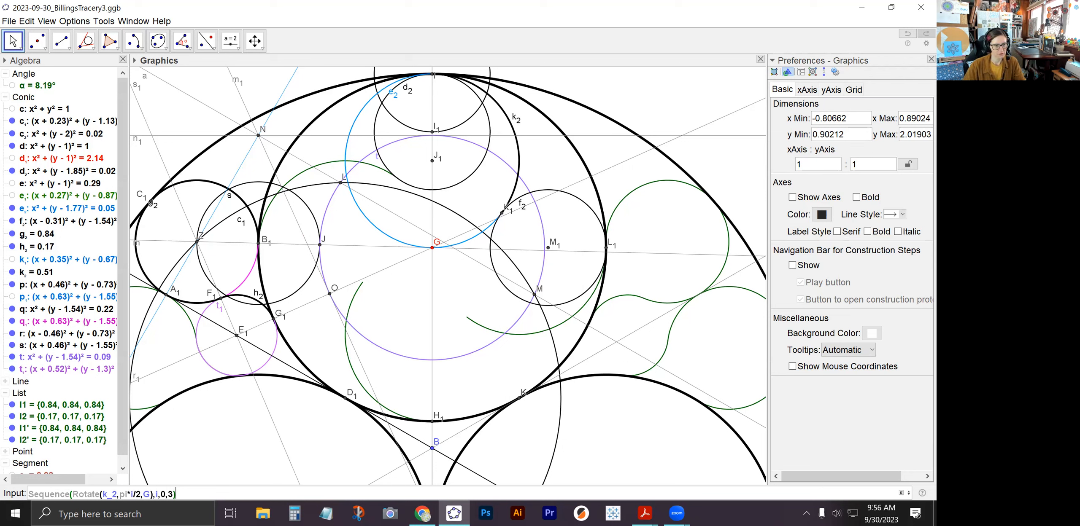
key(Return)
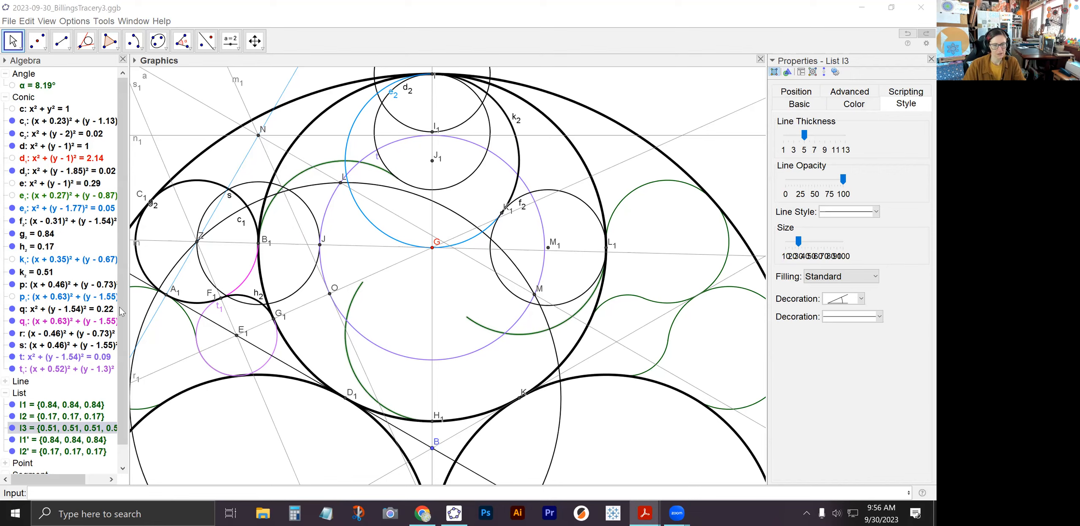
click(10, 43)
click(395, 307)
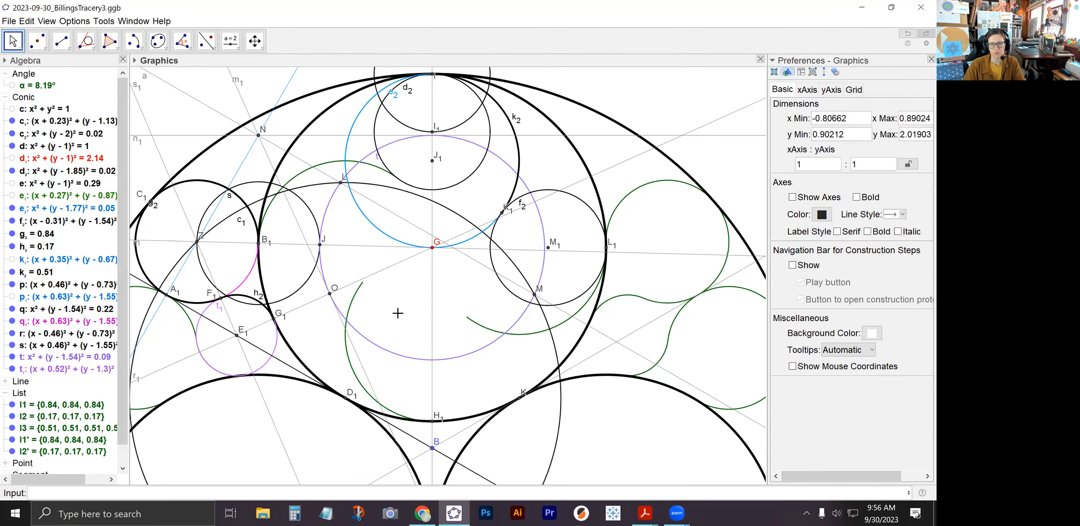
Step: Create threefold rotated copies of the arc list l3 about B with the command Sequence(Rotate(l3,2*pi*i/3,B),i,0,2)
scroll(399, 312, down, 4)
scroll(407, 318, down, 3)
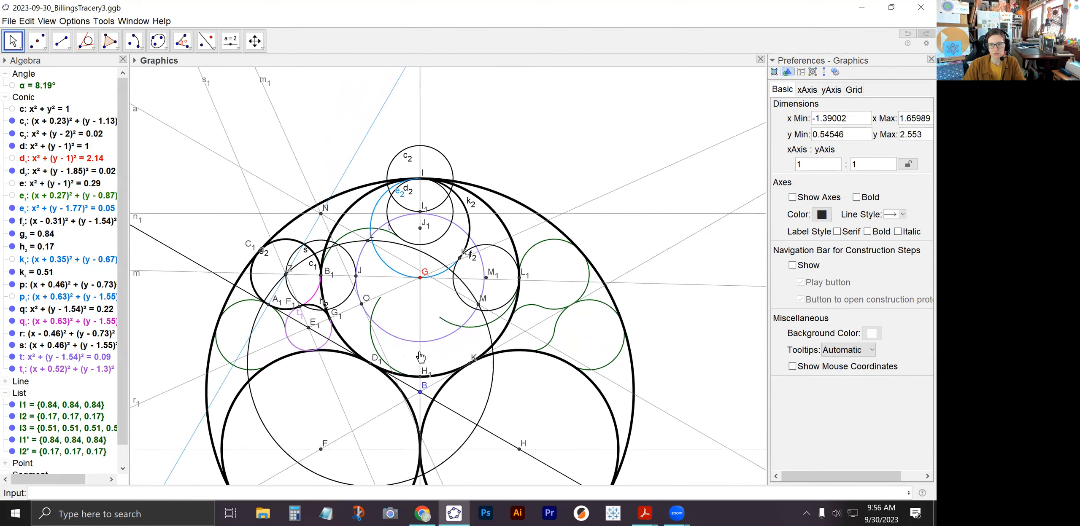
drag(434, 355, 429, 230)
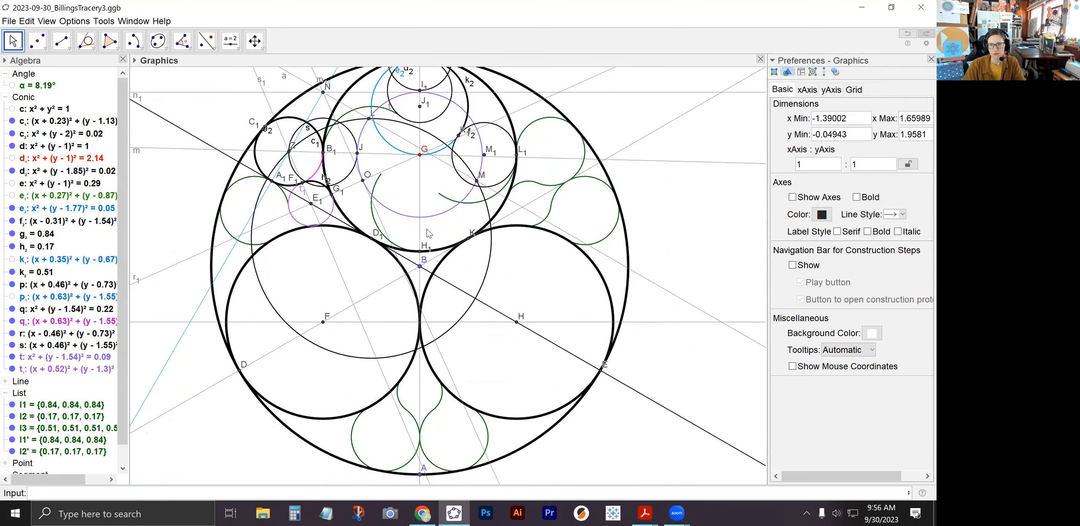
click(468, 204)
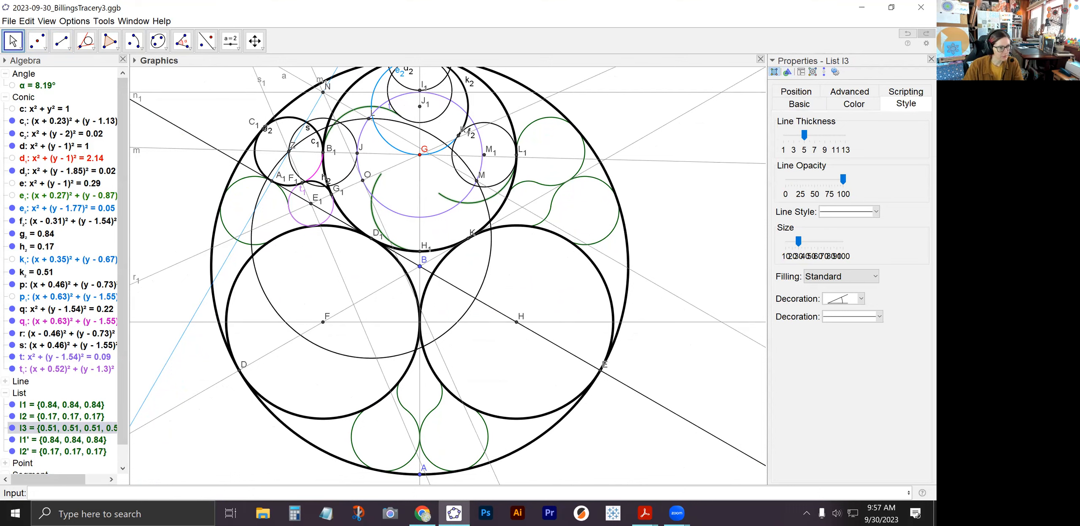
key(alt+Tab)
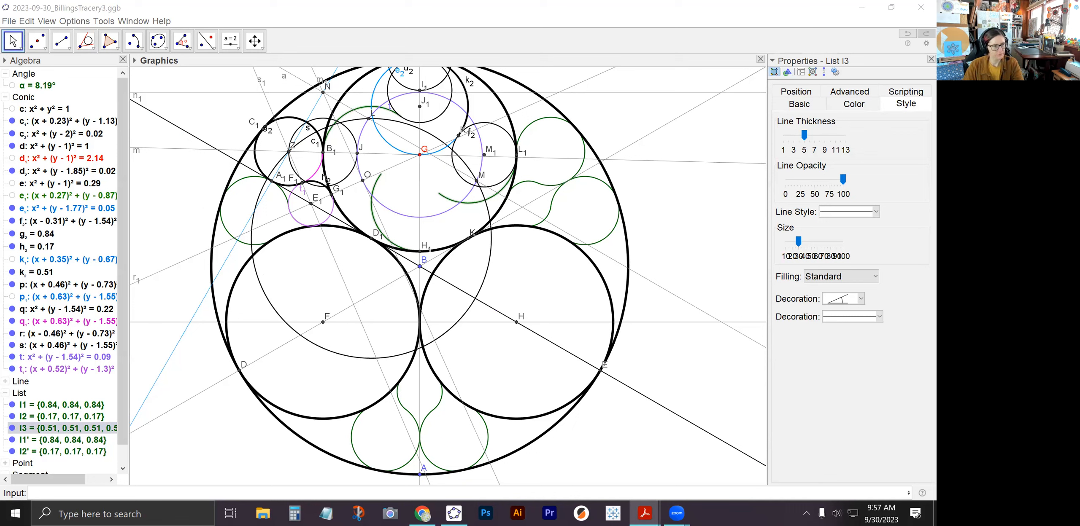
click(152, 494)
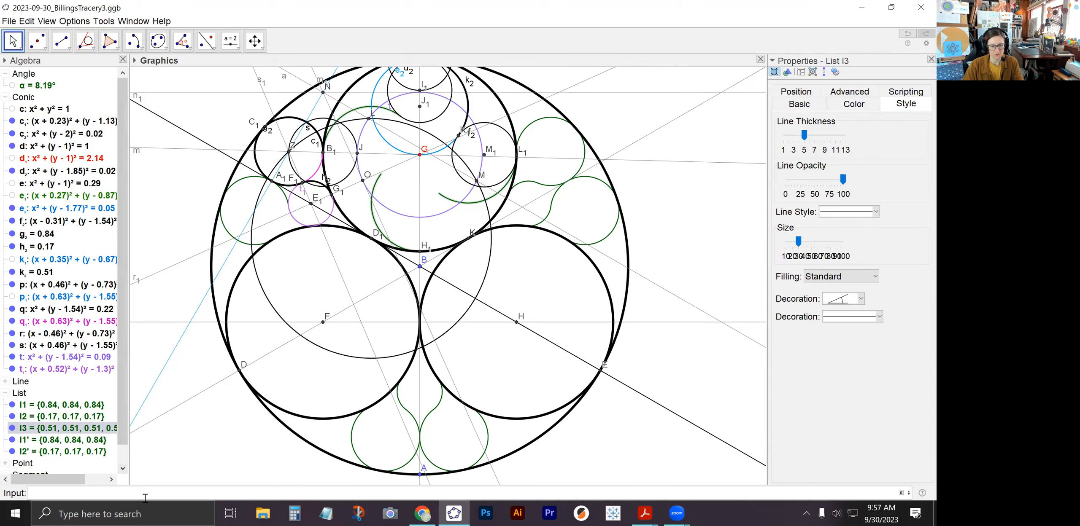
text(Seq)
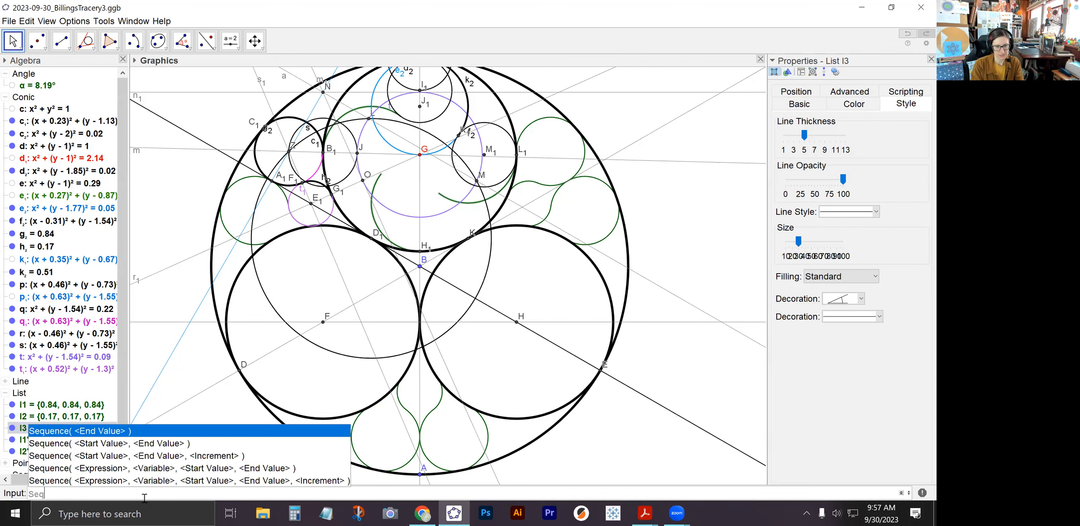
text(uence)
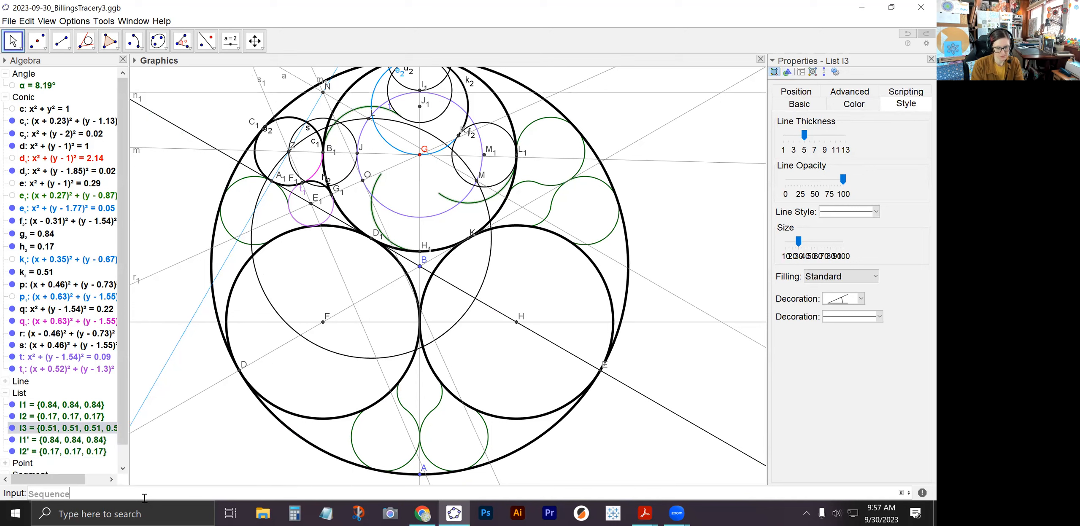
text((Rotate()
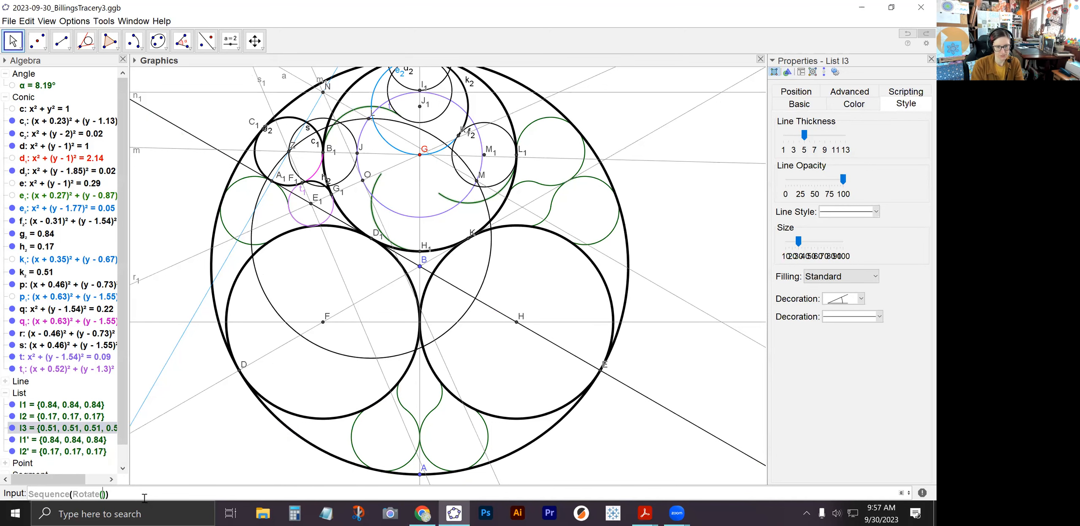
text(l3)
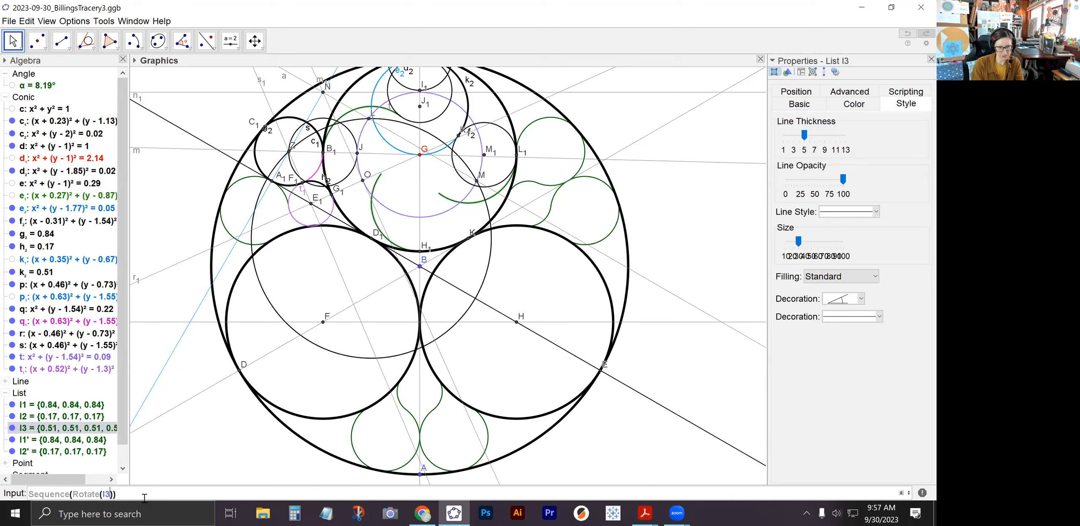
text(,)
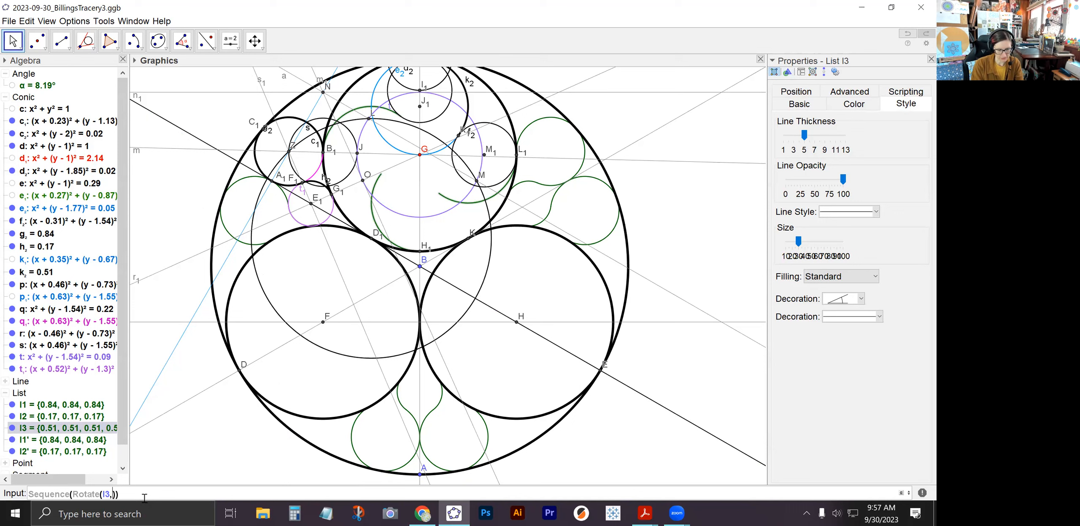
text(2*pi*i/3)
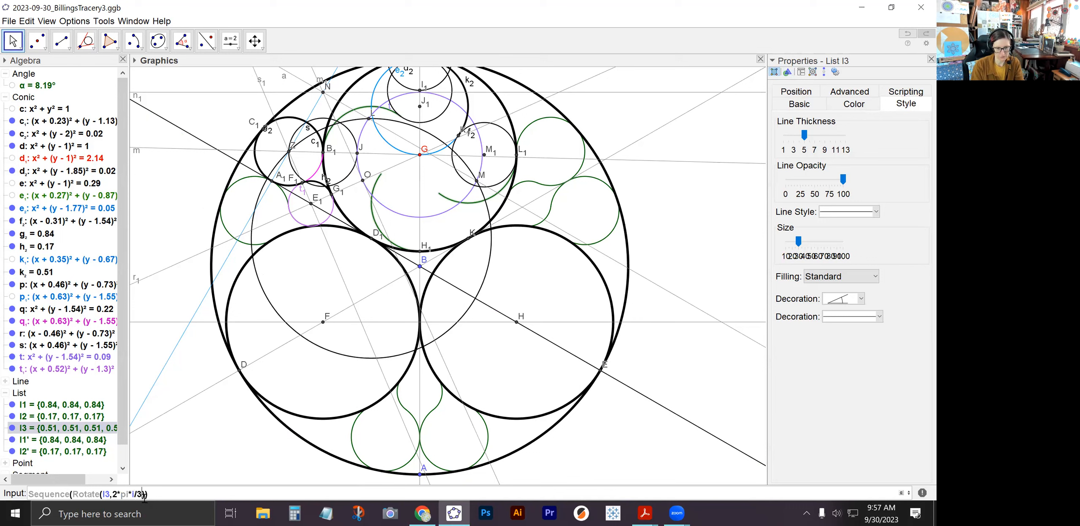
text(,B),i,0,2)
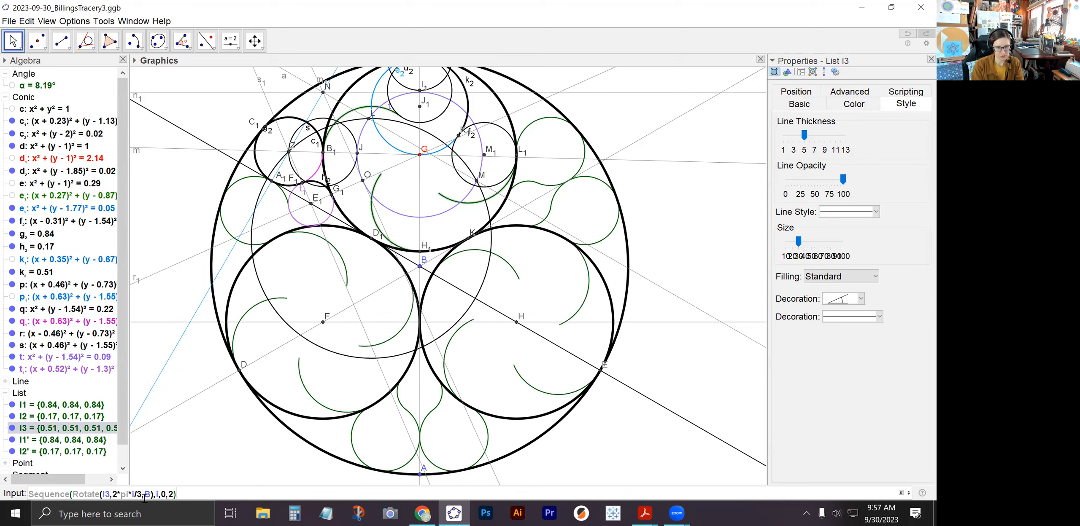
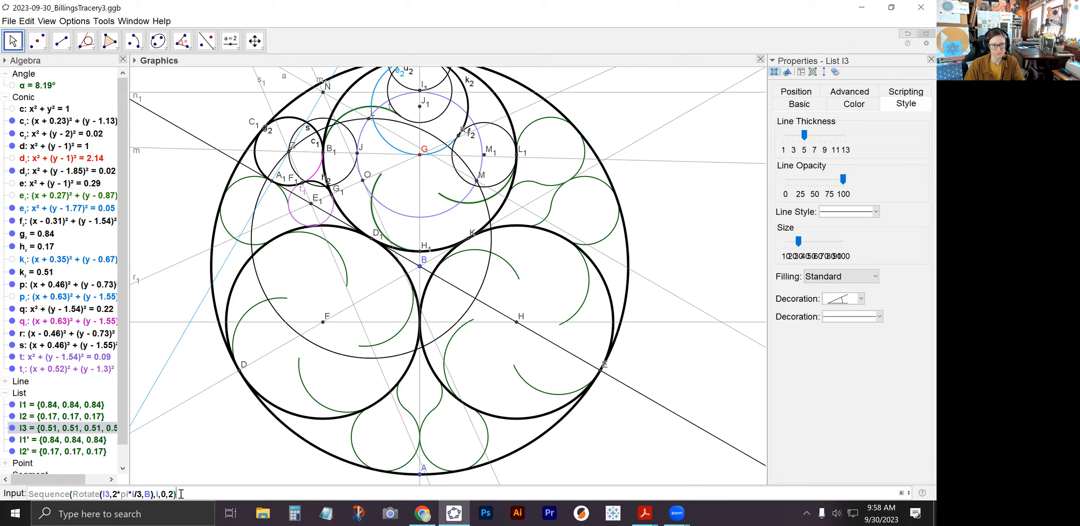
key(Return)
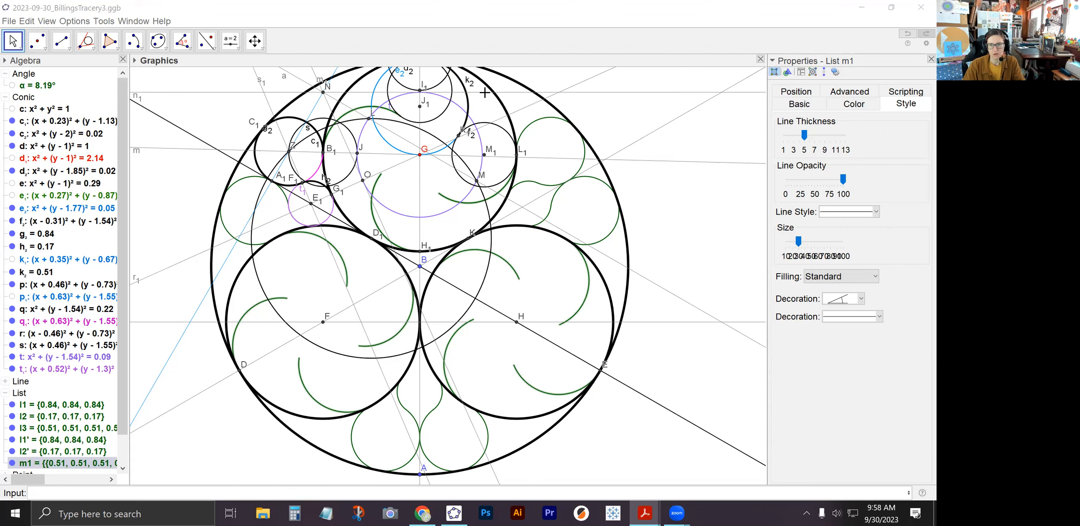
Step: Draw a circular arc centered at M₁, starting at K₁ and running around the lower side of the small circle to L₁
scroll(505, 127, up, 3)
scroll(506, 126, up, 5)
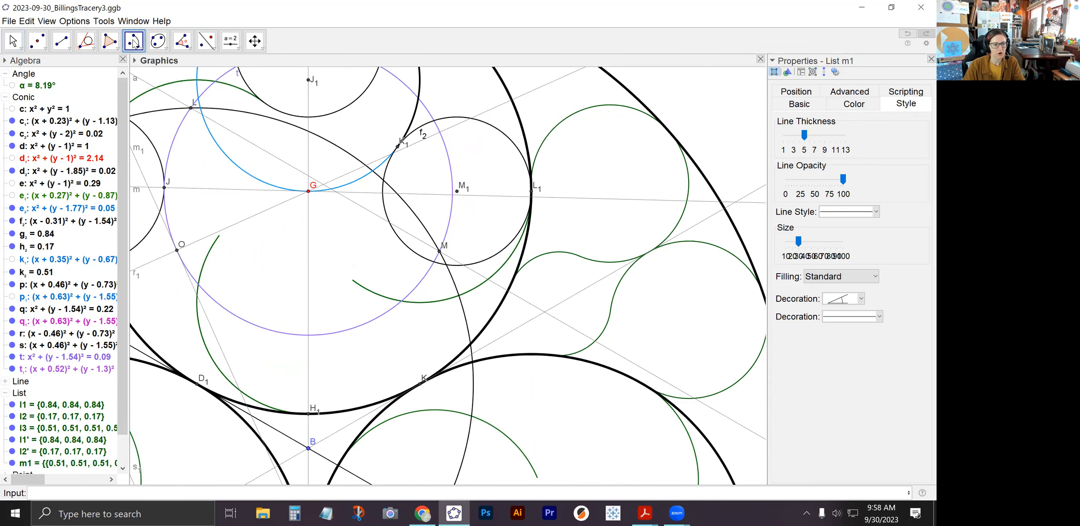
click(134, 42)
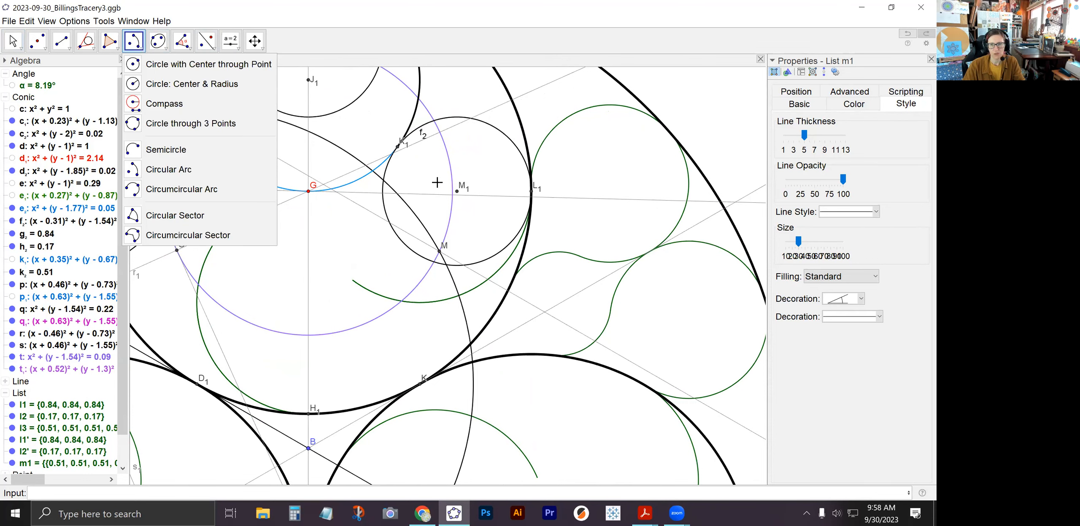
click(457, 192)
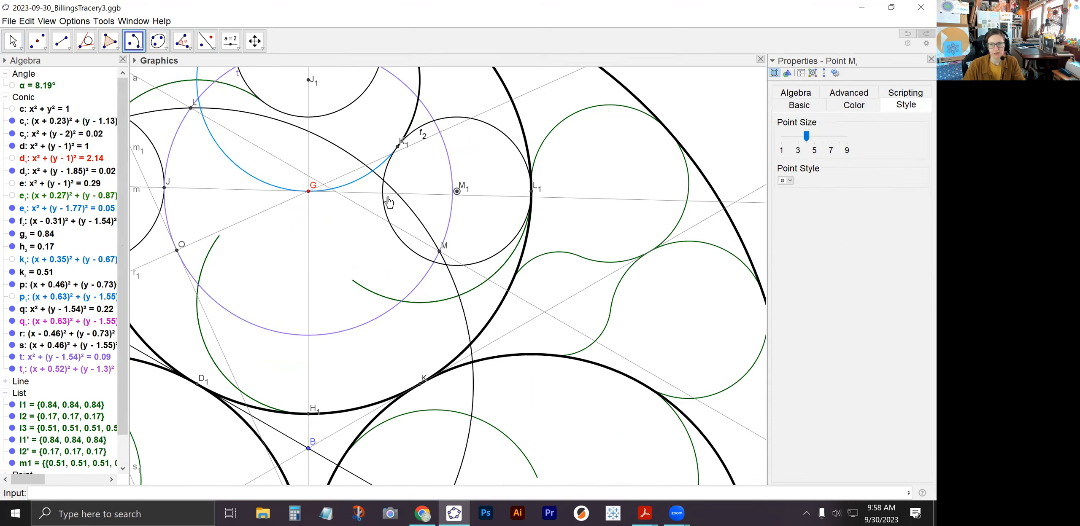
click(397, 148)
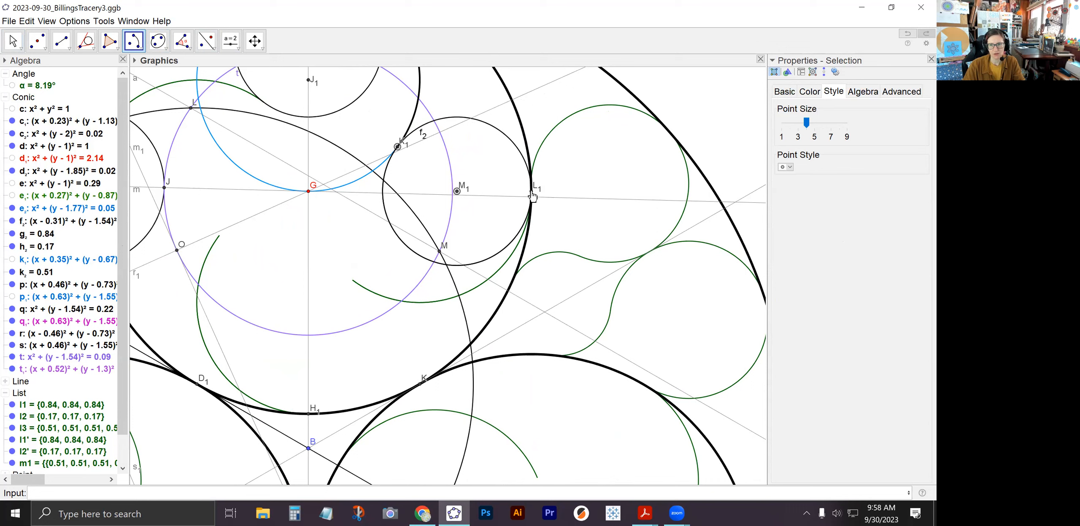
click(531, 195)
Step: Set the line thickness of the new arc p₂ around M₁ to 9
click(13, 41)
click(417, 258)
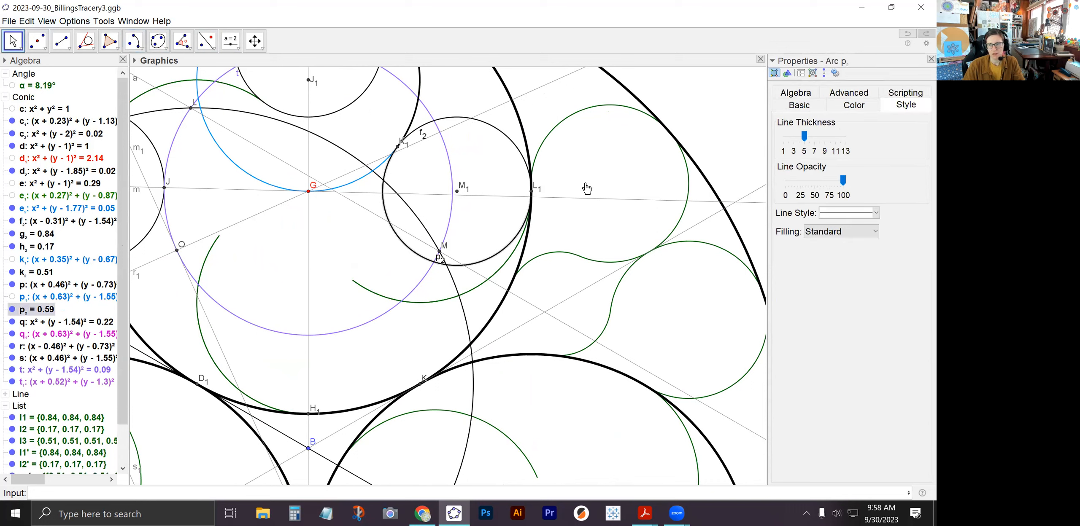
drag(806, 137, 825, 141)
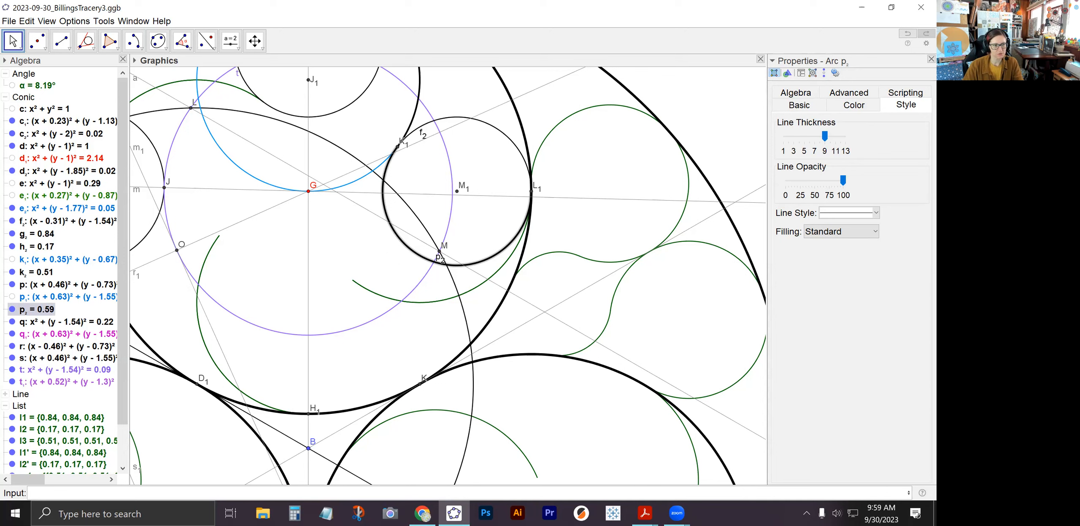
Step: Create fourfold rotated copies of arc p₂ about G with the command Sequence(Rotate(p_2,pi*i/2,G),i,0,3)
key(alt+Tab)
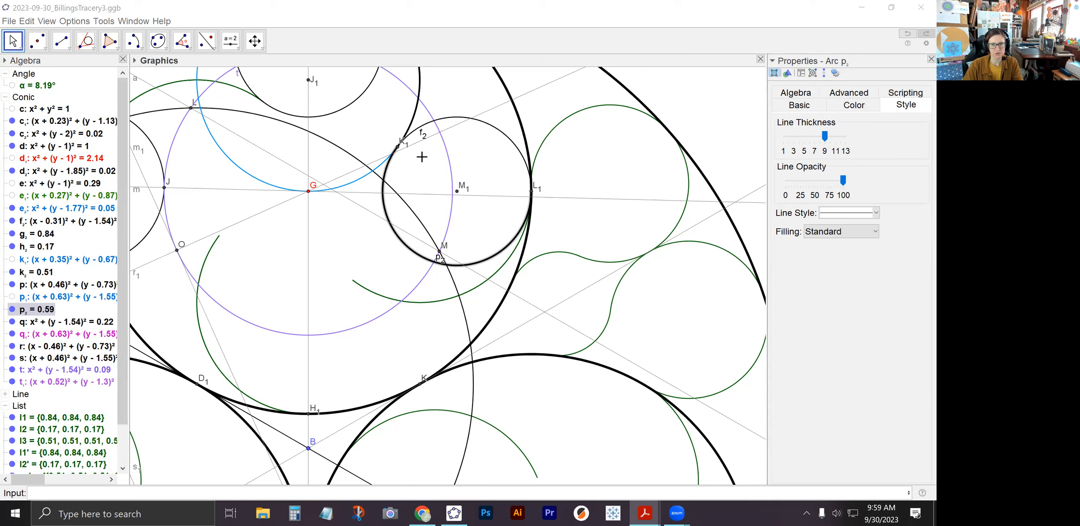
click(167, 492)
text(sequence(Rot)
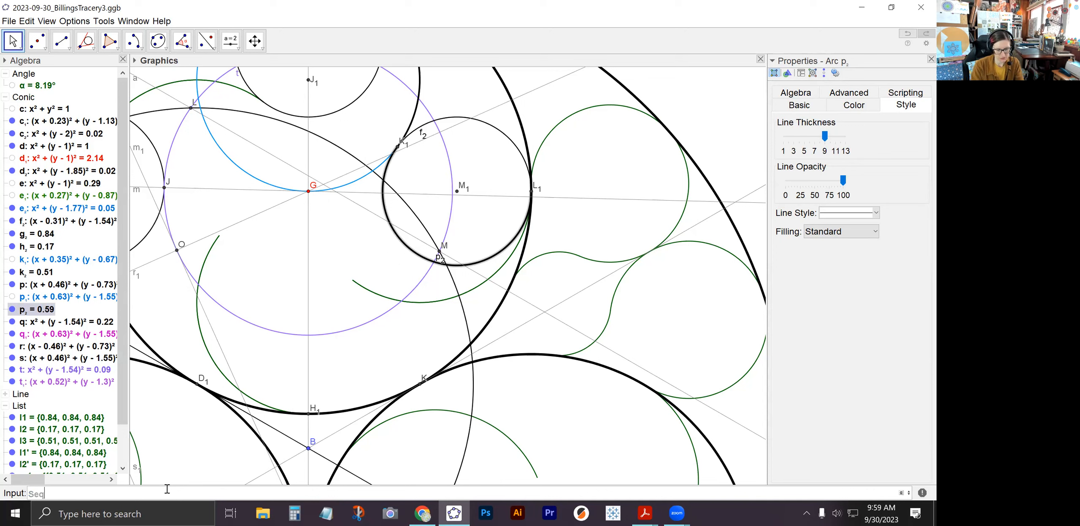
text(ate()
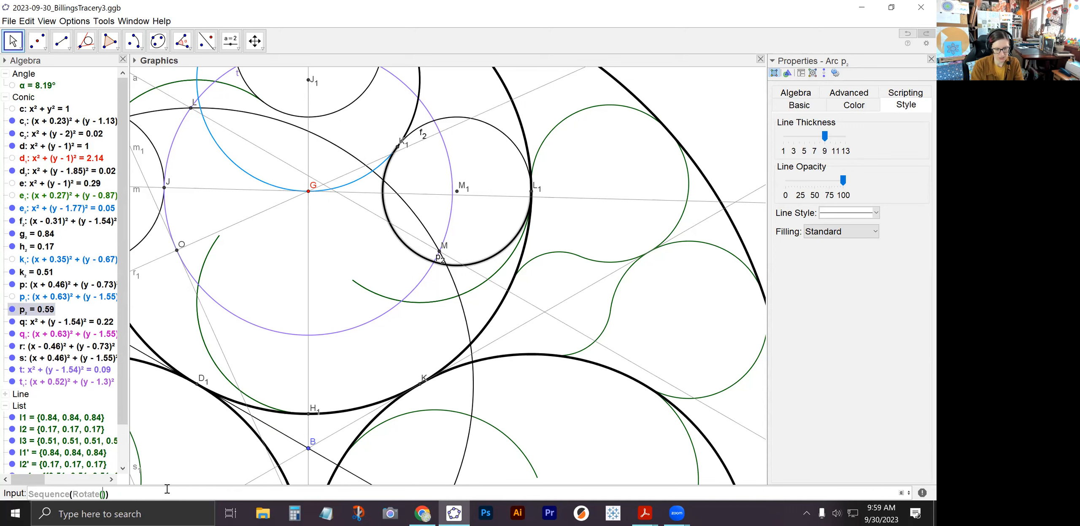
text(p_2,pi*i)
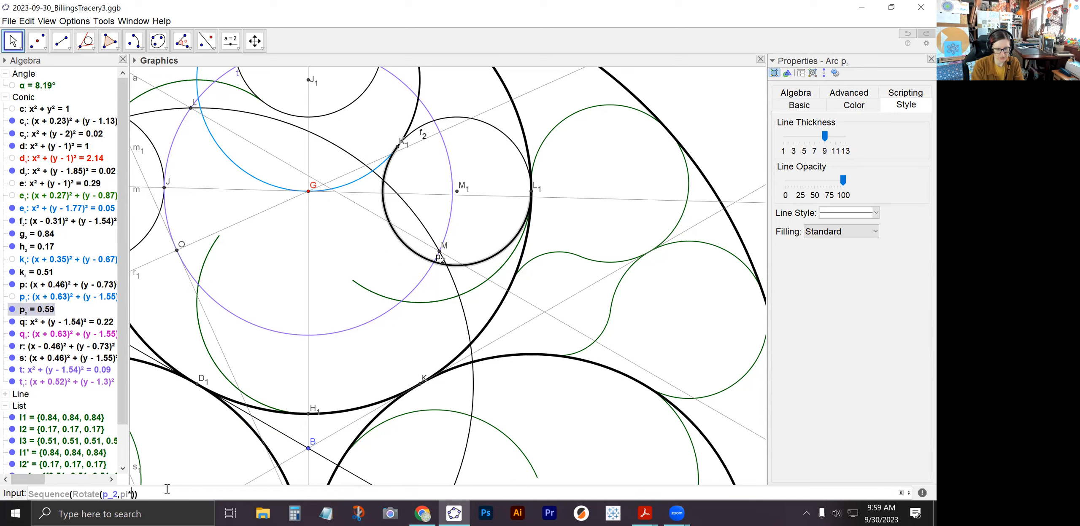
text(/2,G)
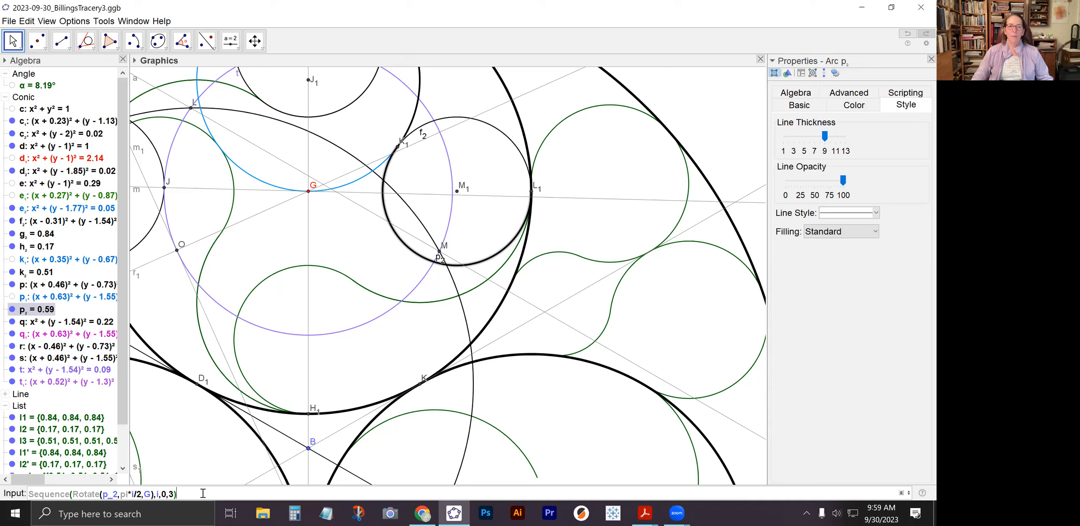
key(Return)
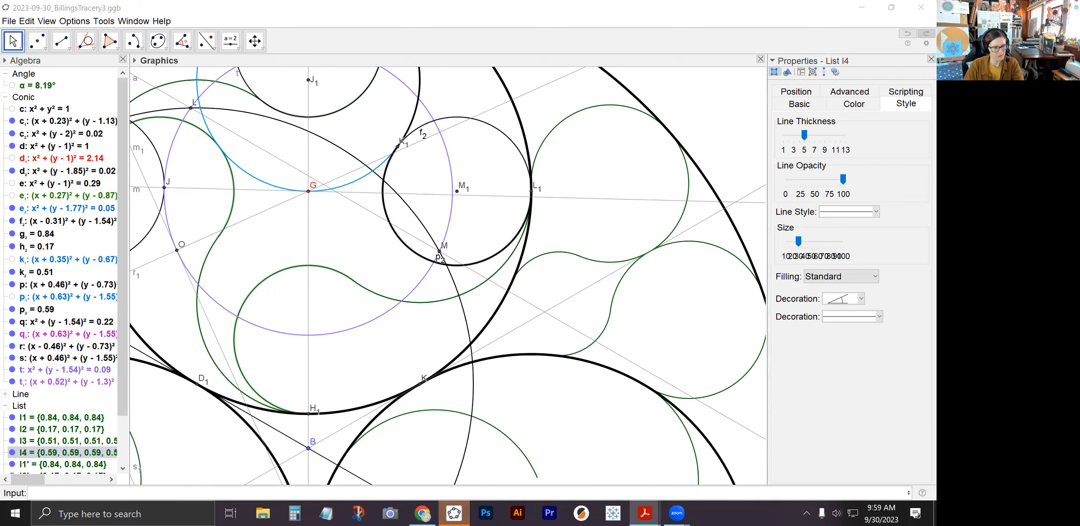
Step: Create threefold rotated copies of the arc list l4 about B with the command Sequence(Rotate(l4,2*pi*i/3,B),i,0,2)
scroll(115, 334, down, 3)
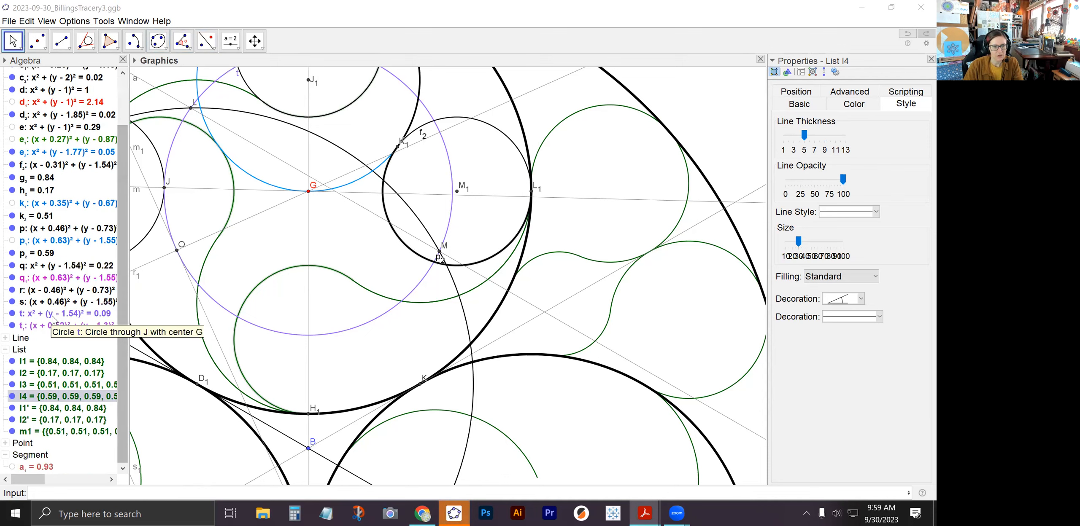
click(14, 42)
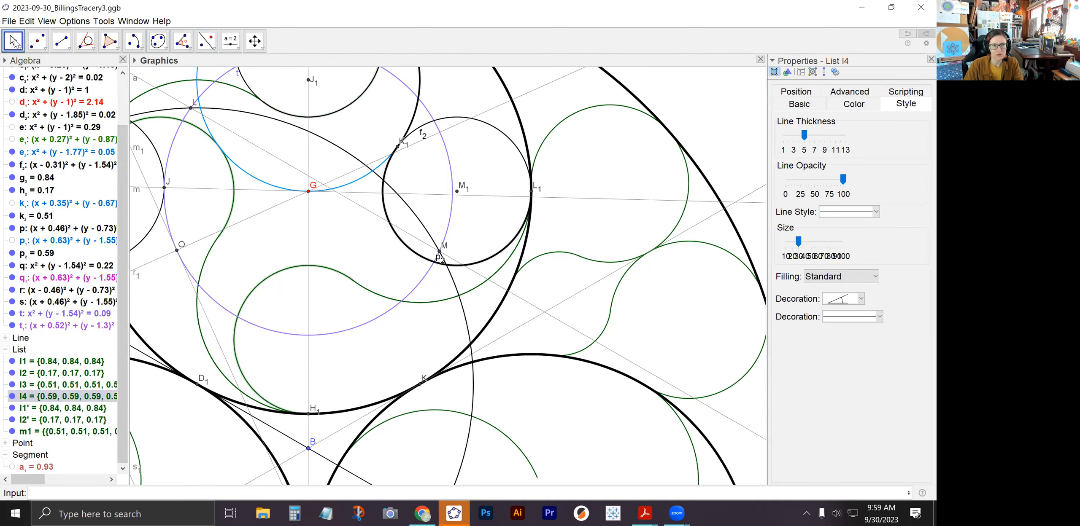
click(283, 312)
scroll(284, 312, down, 5)
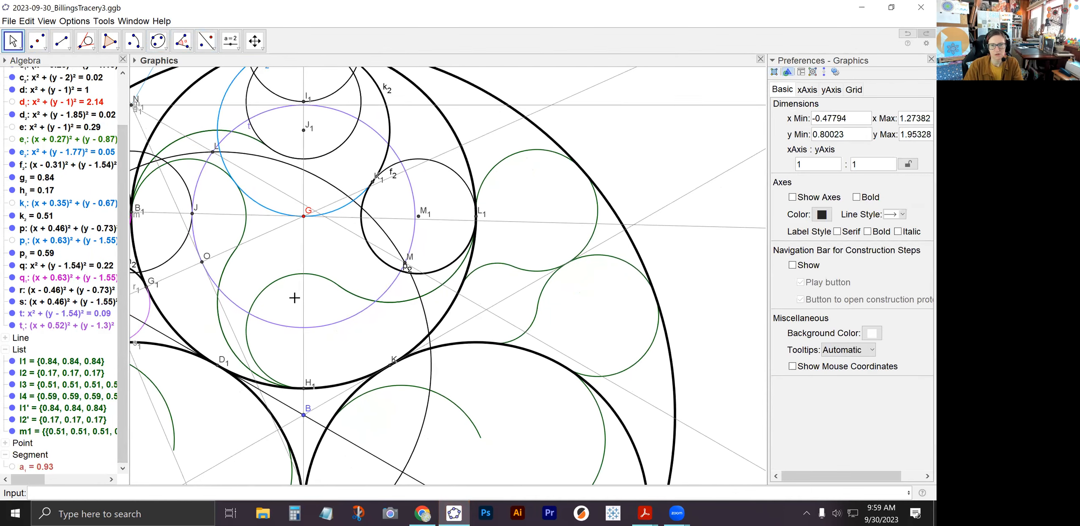
scroll(284, 313, down, 3)
drag(238, 389, 364, 268)
scroll(336, 268, down, 4)
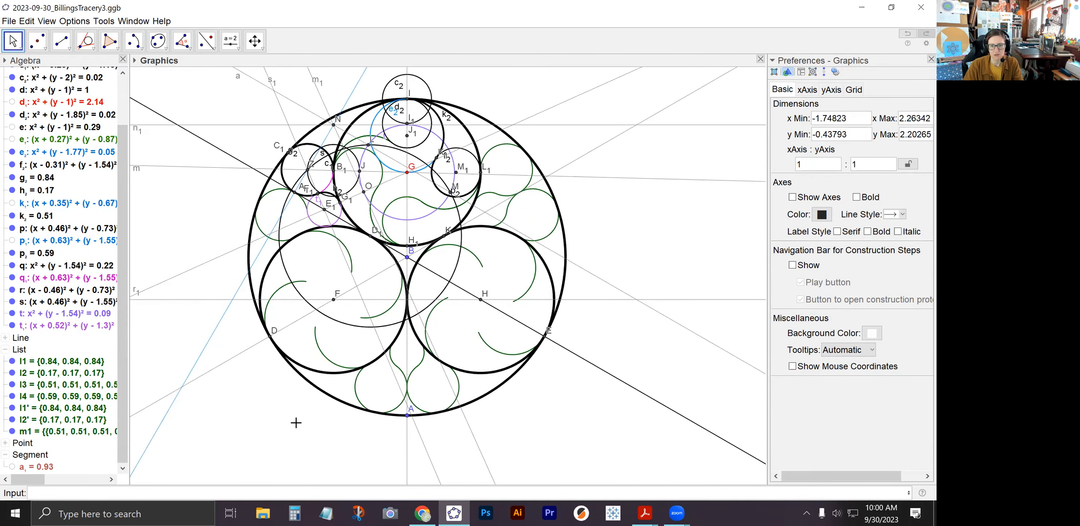
text(Seq)
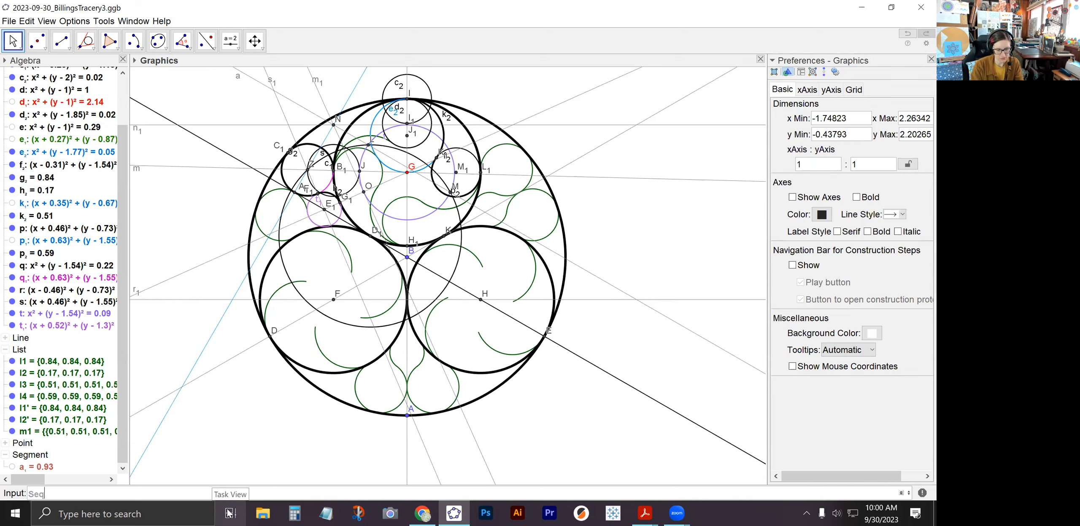
text(uence()
text(Rotate()
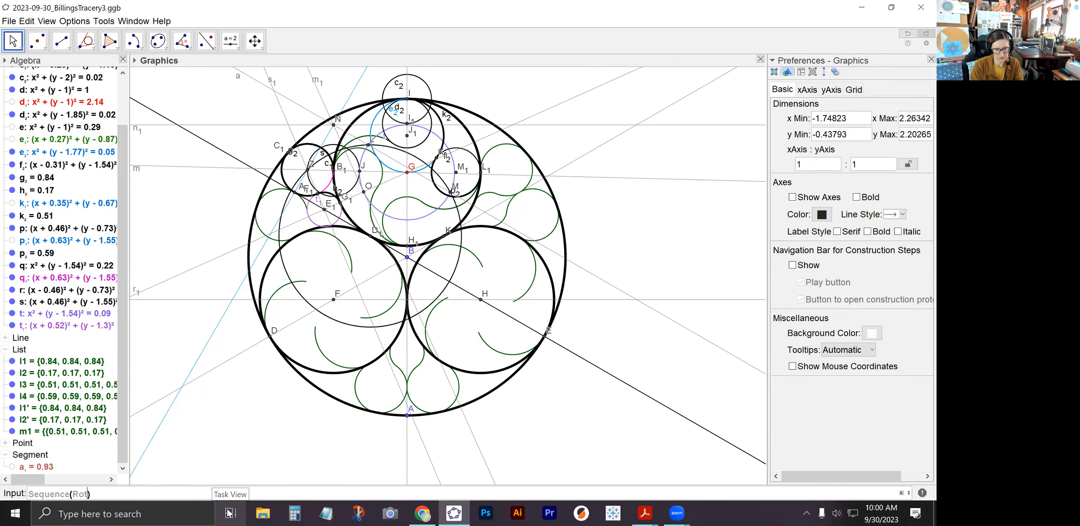
text(l4,2*pi)
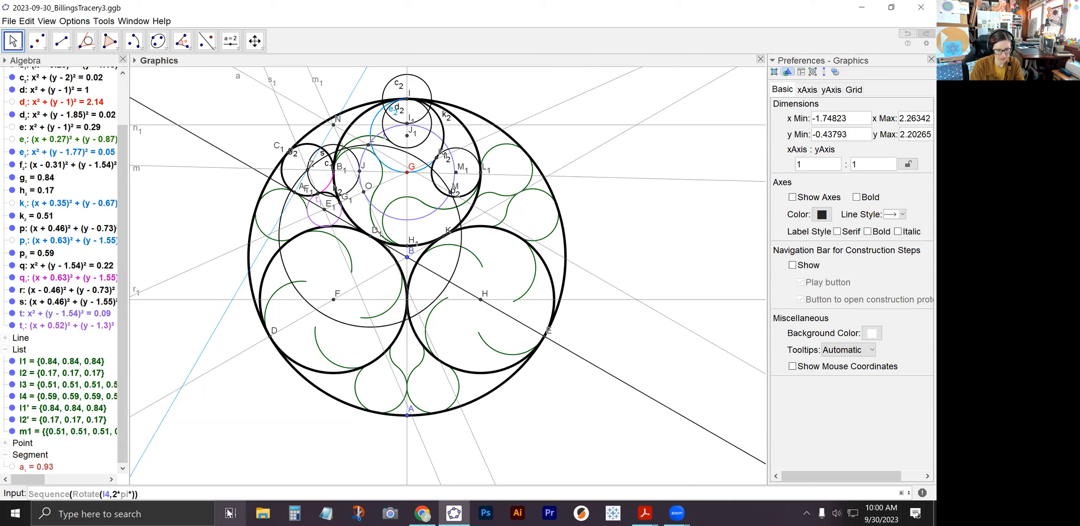
text(*i/3,)
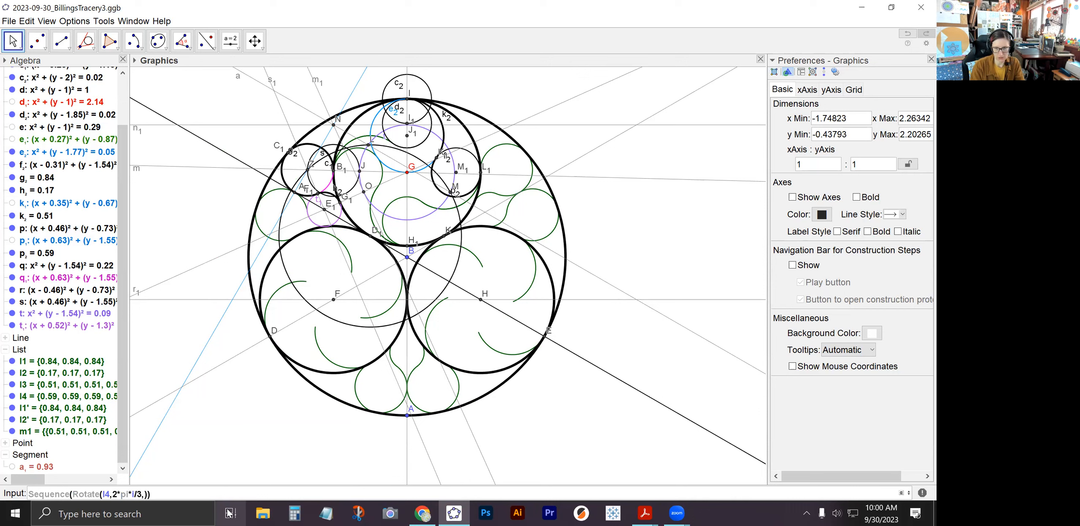
text(B)
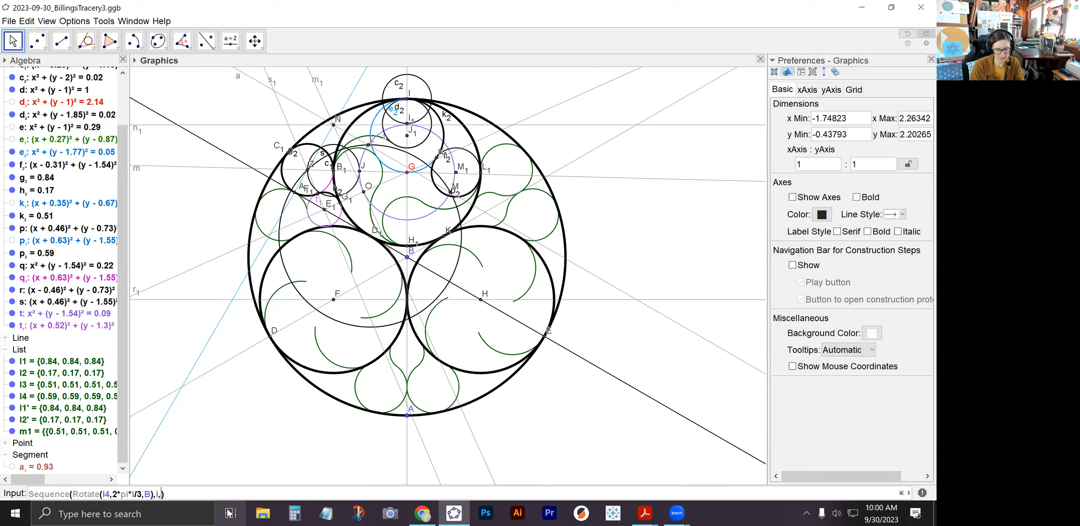
key(Return)
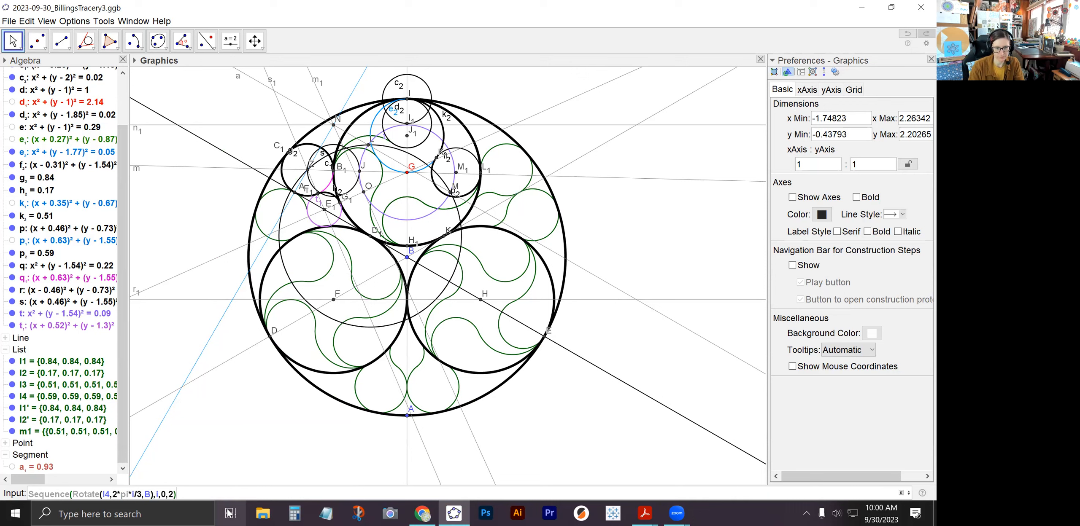
key(Return)
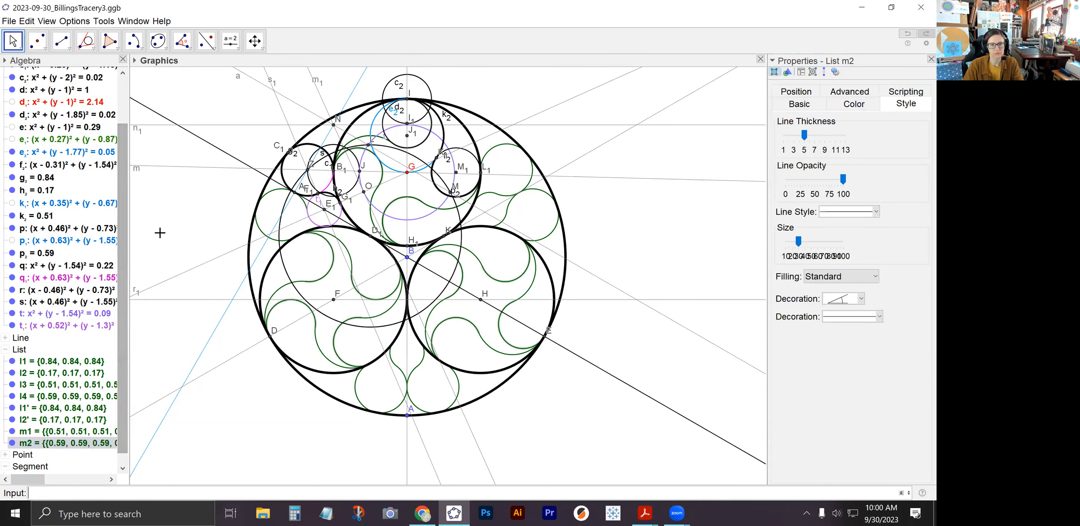
click(193, 279)
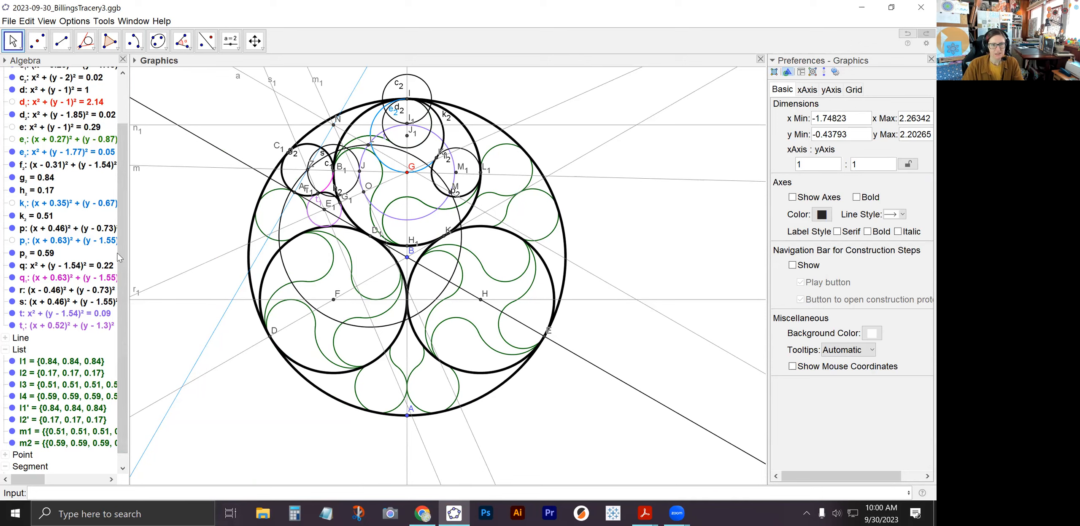
Step: Hide all the conic objects, including construction circles and single arcs, in one go
scroll(121, 253, up, 3)
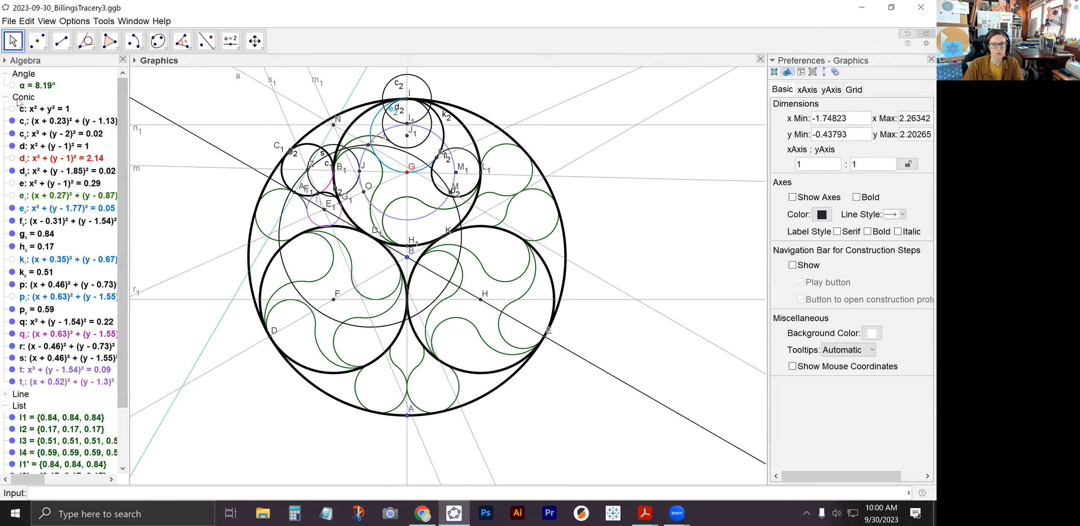
right_click(25, 100)
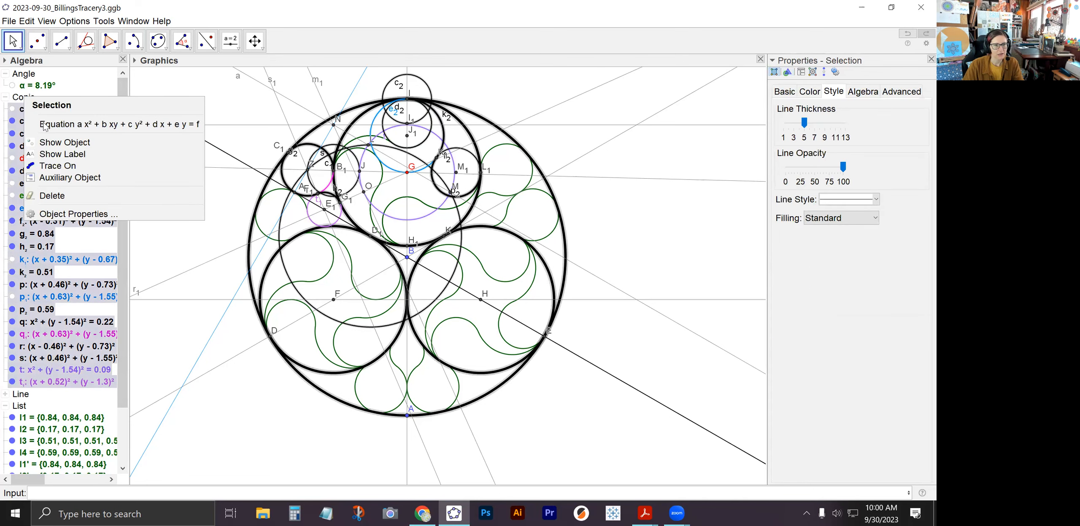
click(57, 146)
right_click(25, 99)
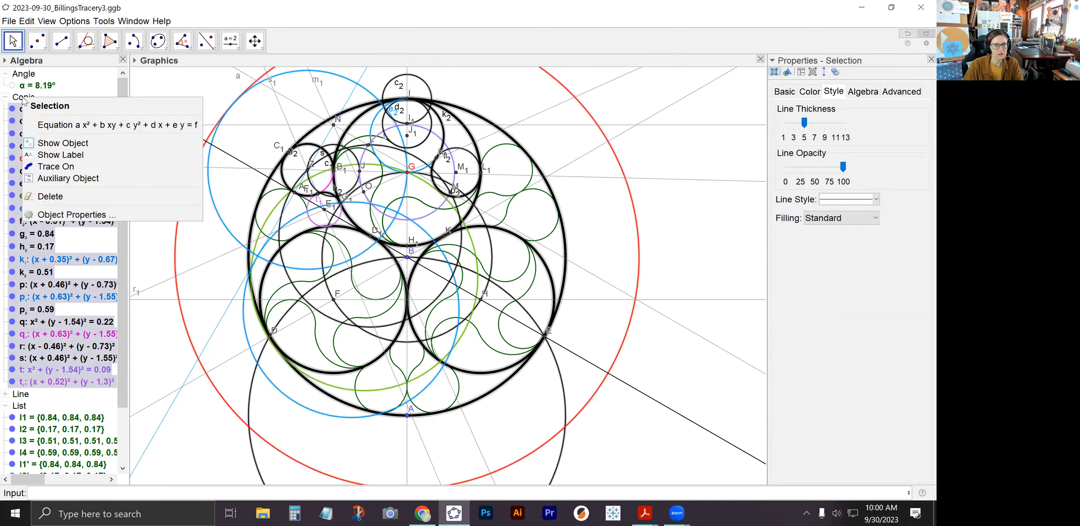
click(18, 97)
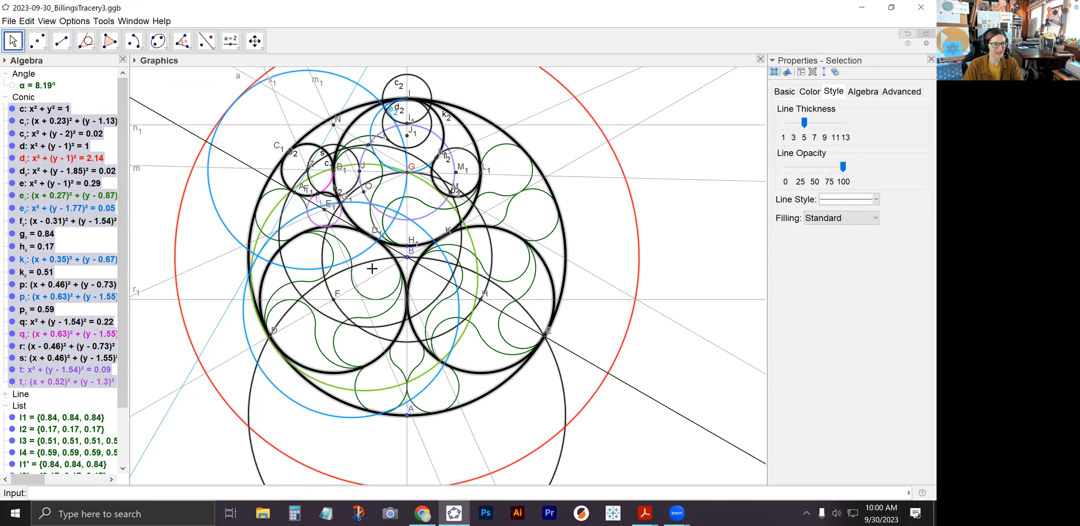
right_click(24, 99)
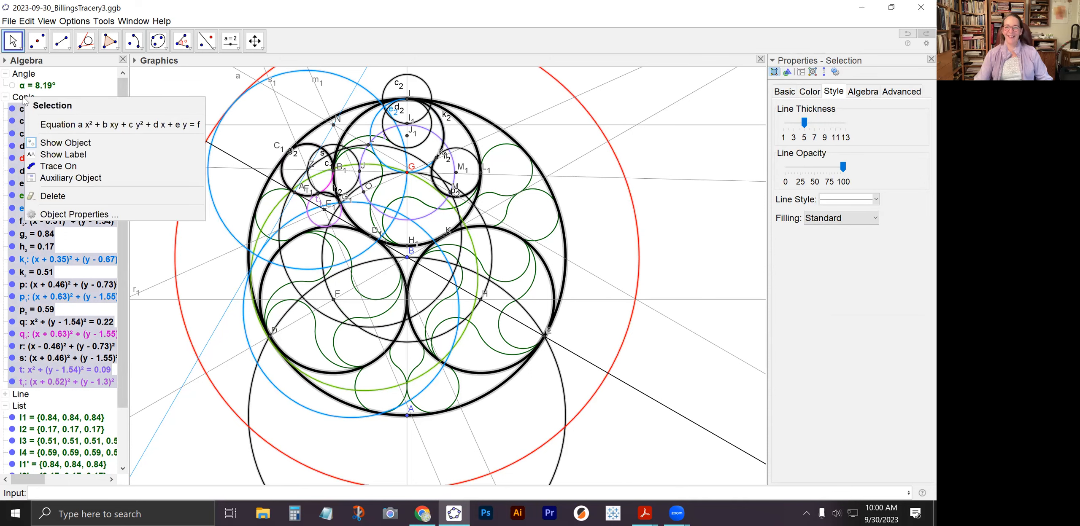
click(55, 144)
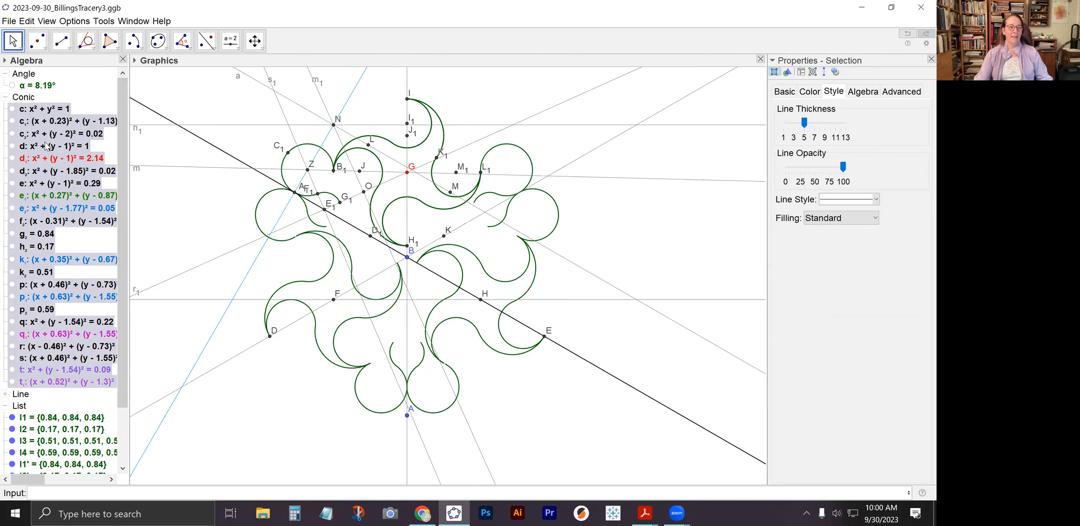
Step: Show the large outer circle d and the three inner circles p, q and r again, and collapse the conic group
click(12, 146)
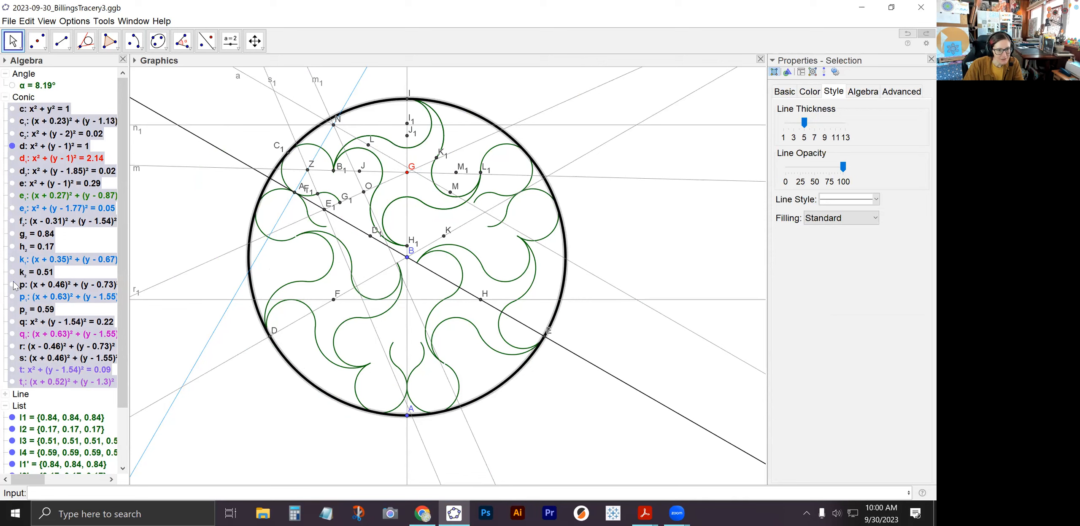
click(12, 285)
click(12, 321)
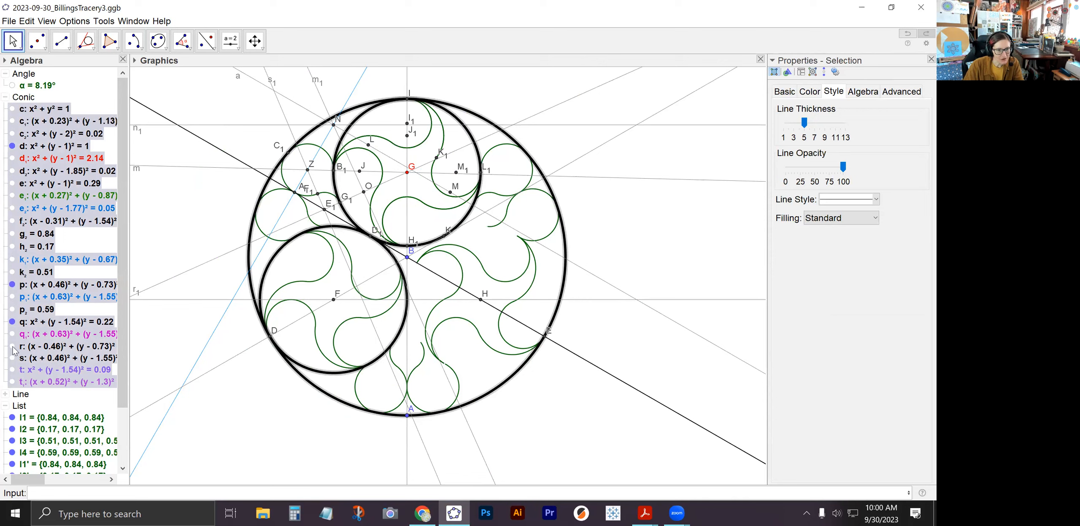
click(13, 347)
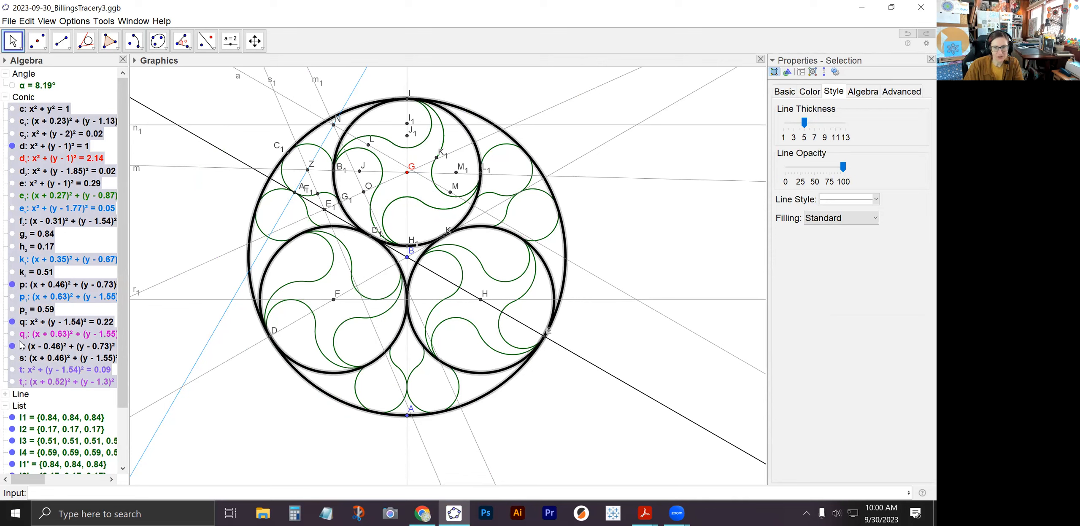
click(6, 98)
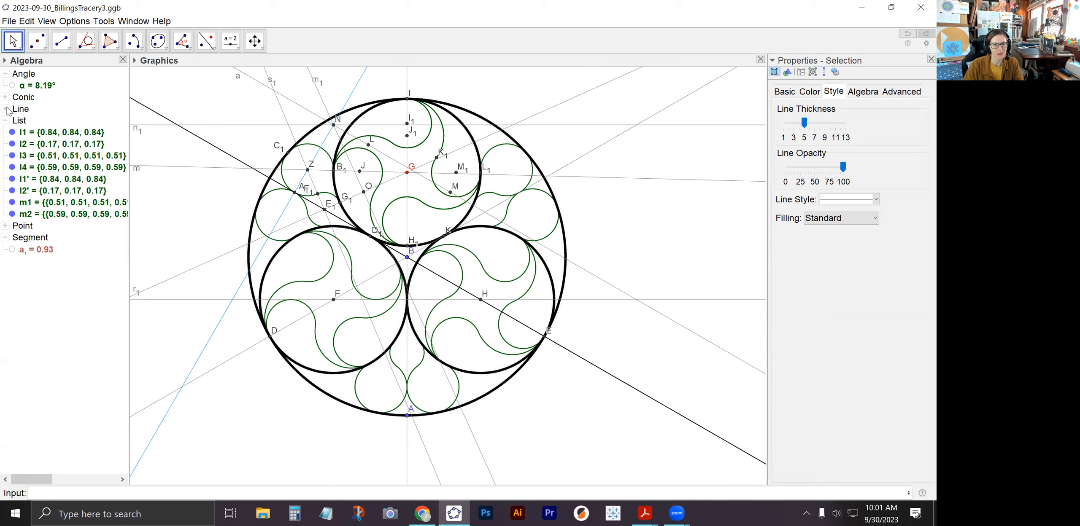
Step: Hide all the points and all the construction lines
click(5, 226)
right_click(16, 226)
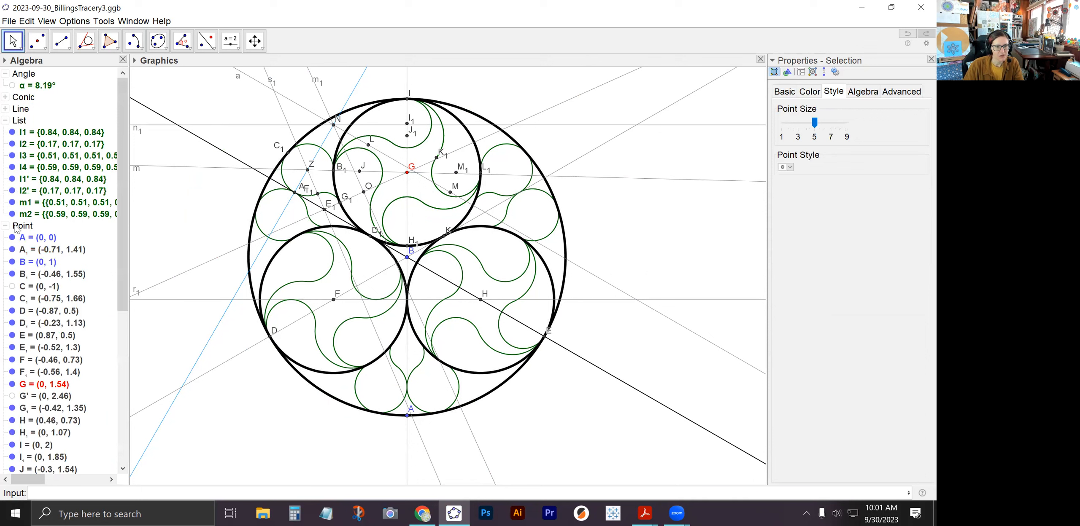
click(42, 274)
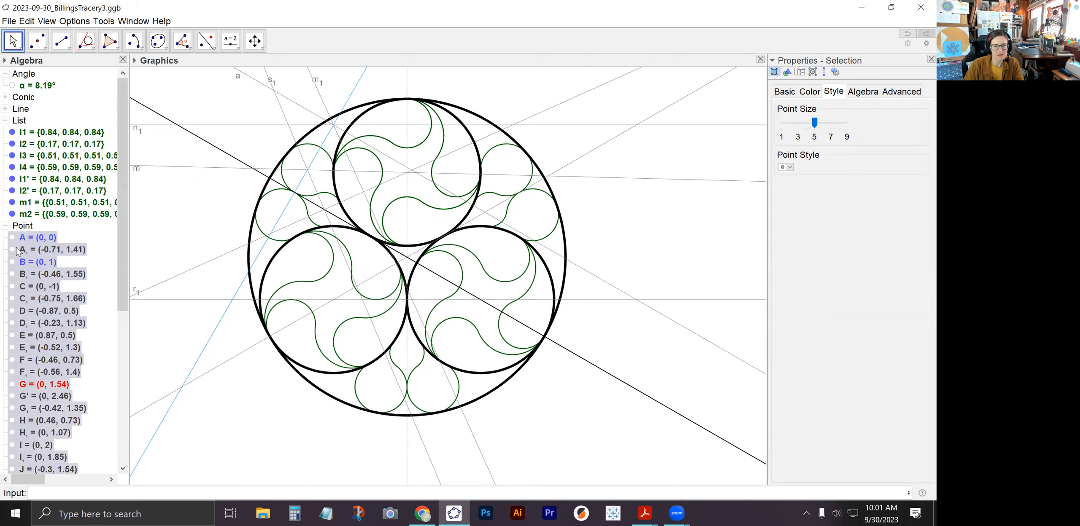
click(5, 226)
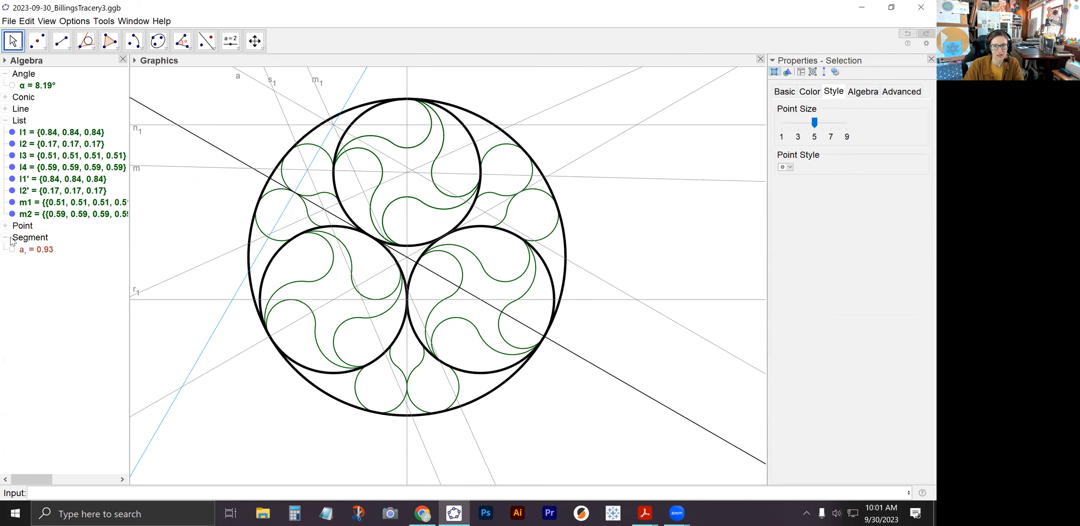
right_click(15, 112)
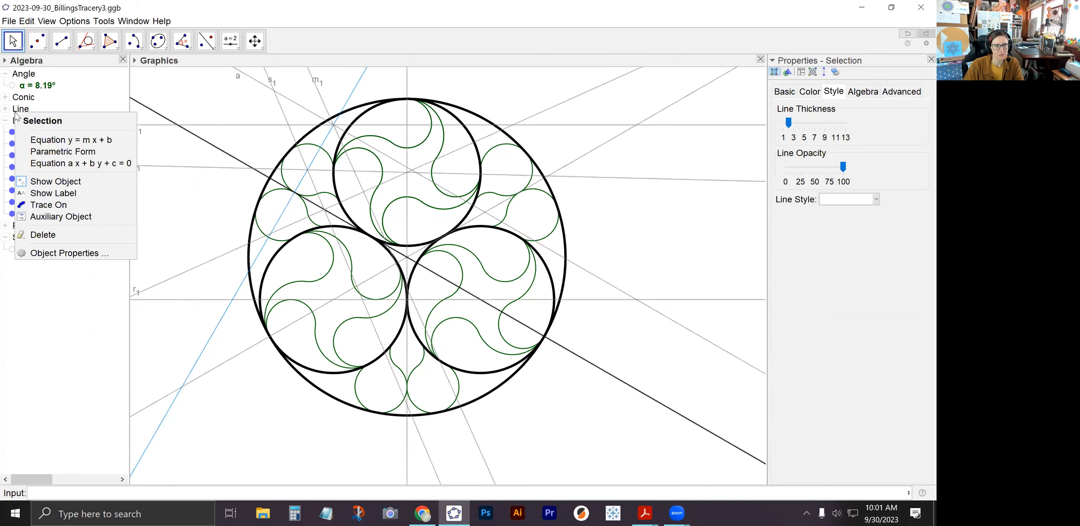
click(53, 181)
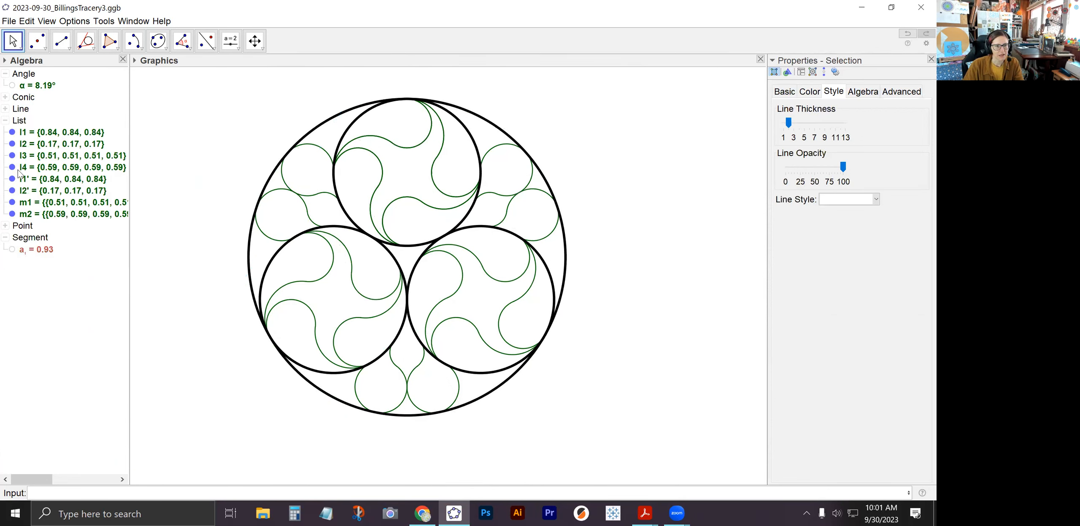
Step: Hide the arc lists l3 and l4, keeping the reflected list l1' shown
click(13, 183)
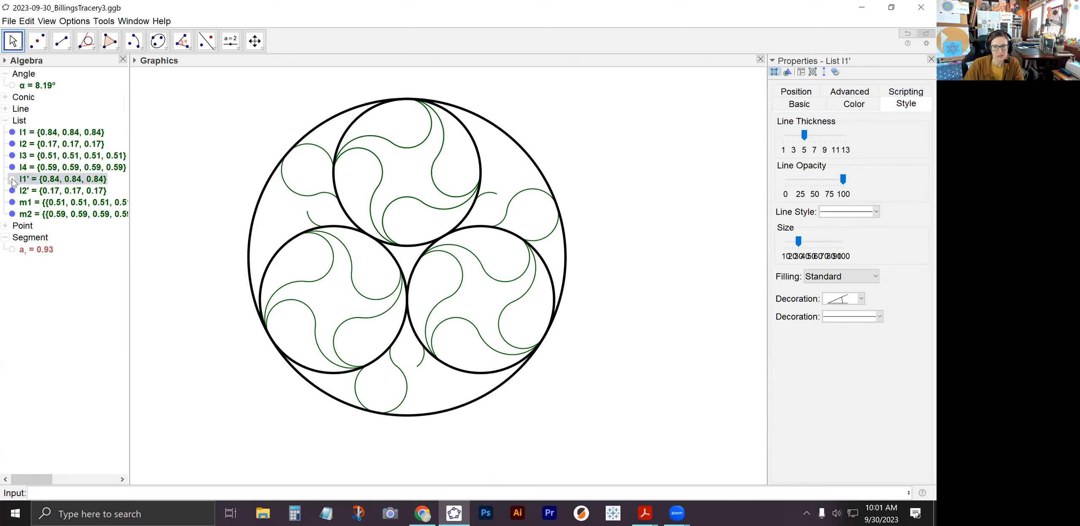
click(14, 170)
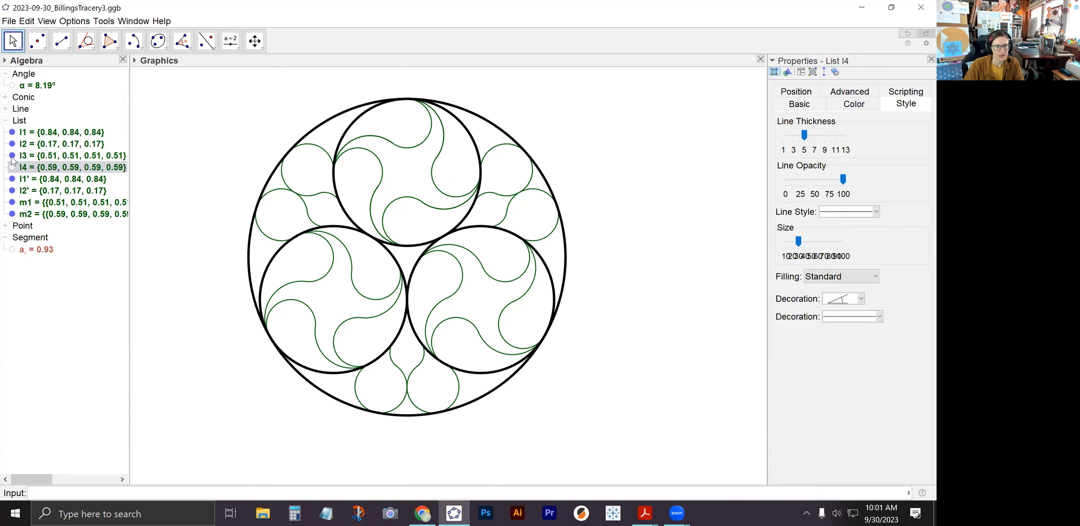
click(13, 158)
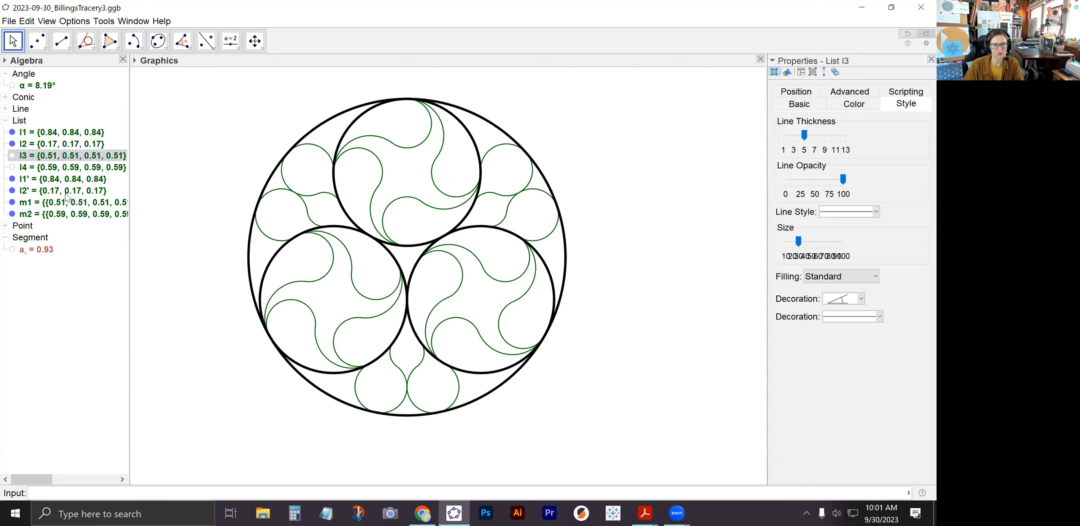
Step: Increase the line thickness of all the arc lists and color them black
click(19, 122)
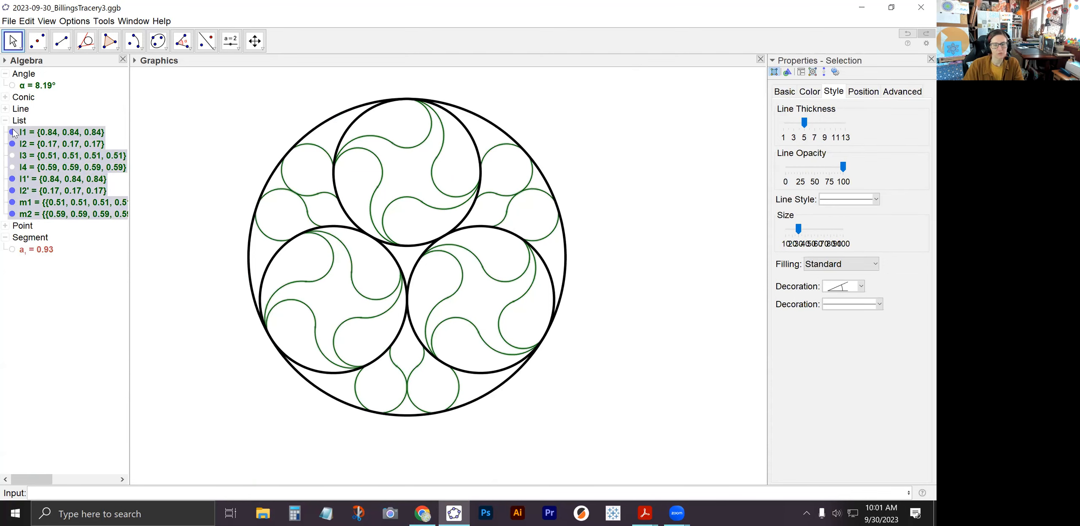
drag(804, 123, 845, 123)
click(808, 92)
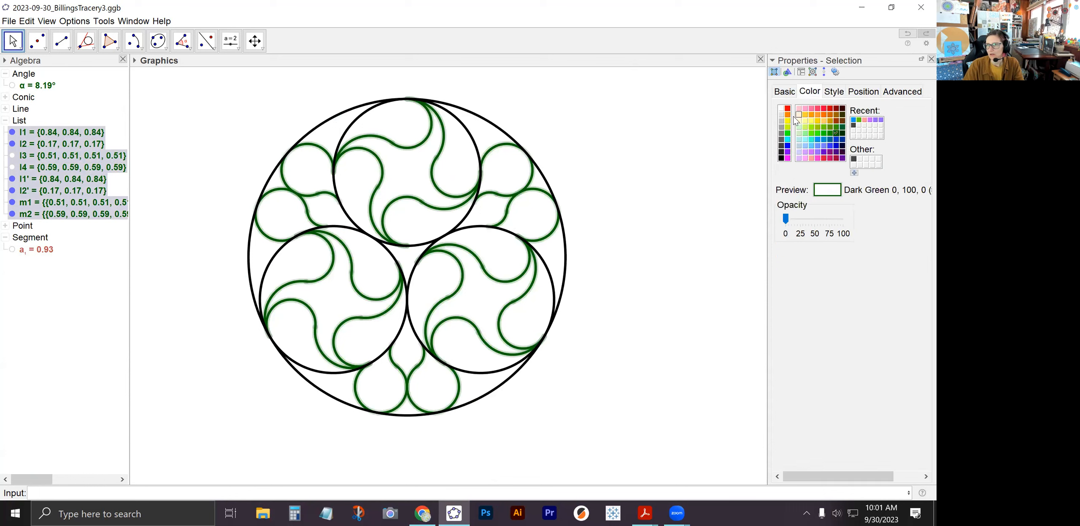
click(781, 158)
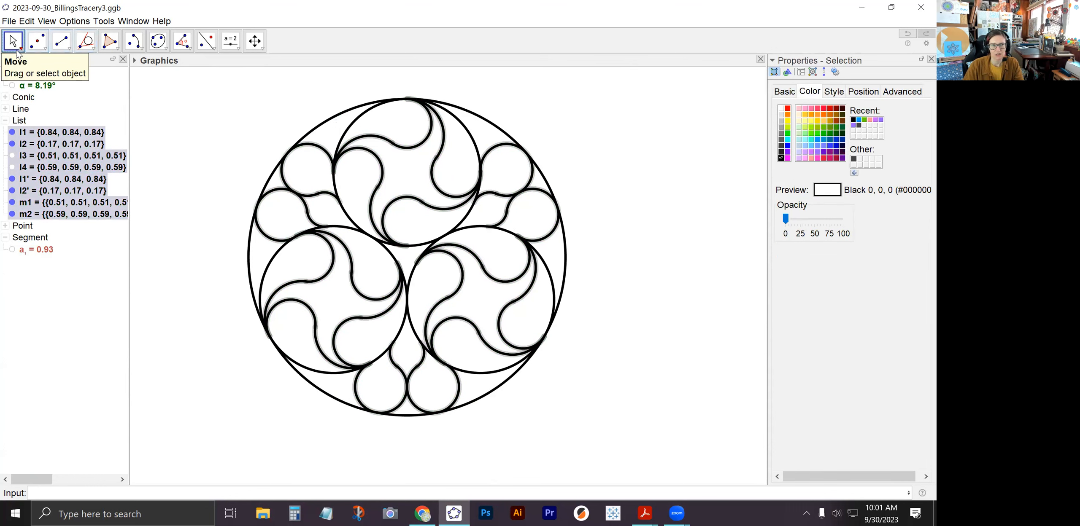
click(240, 158)
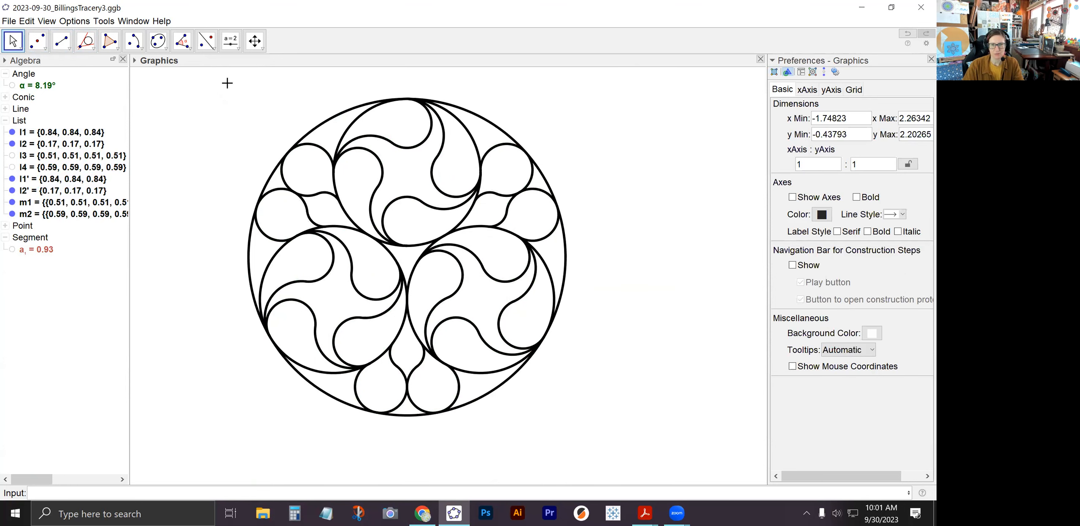
Step: Select the whole tracery drawing and check its line thickness setting, then deselect it
drag(196, 72, 621, 429)
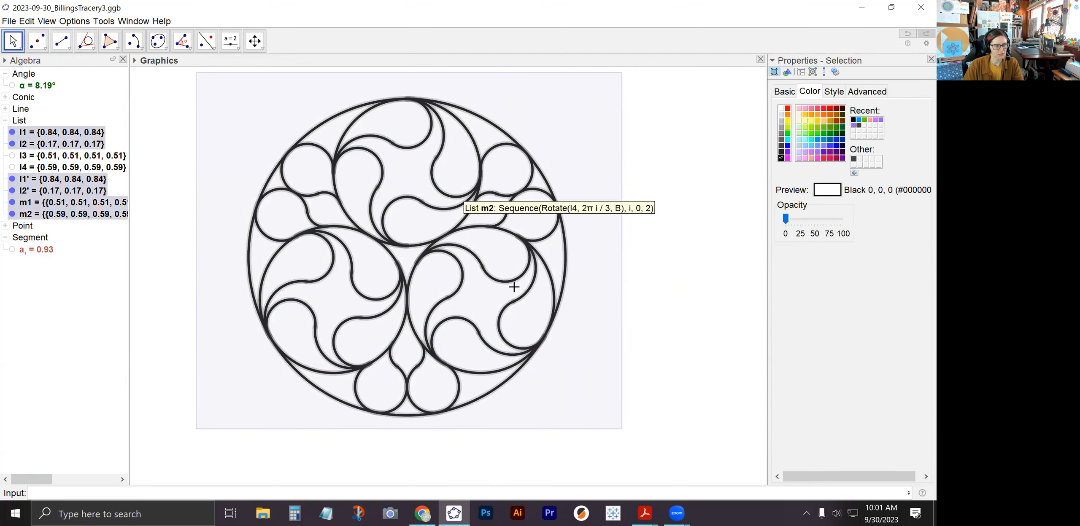
click(832, 93)
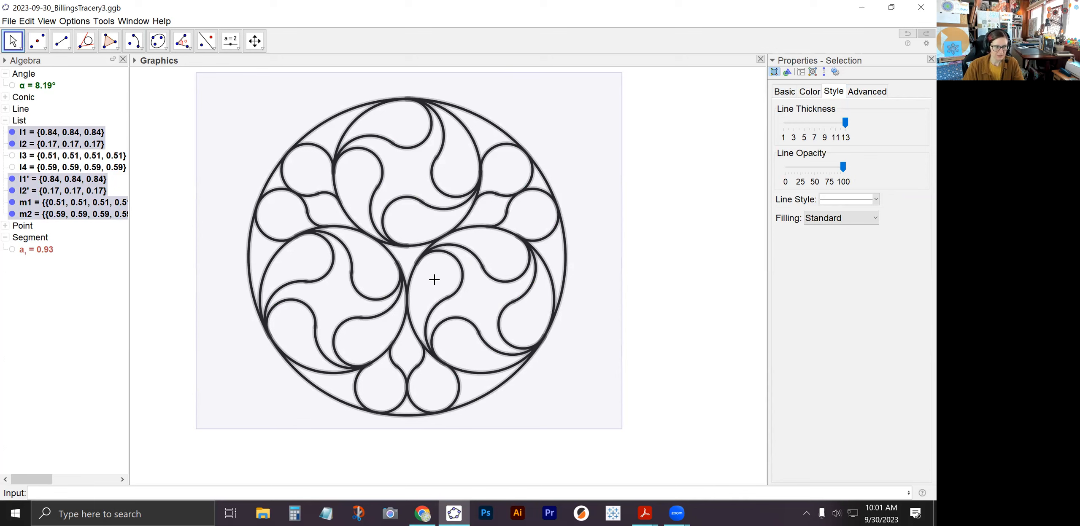
mouse_move(845, 123)
mouse_down()
mouse_move(832, 129)
mouse_move(845, 123)
mouse_up()
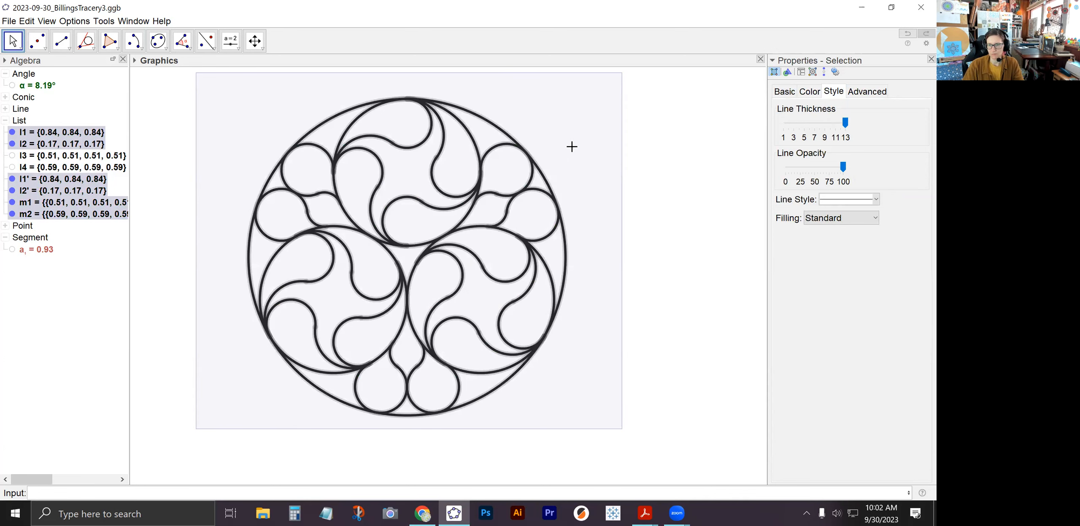
click(601, 158)
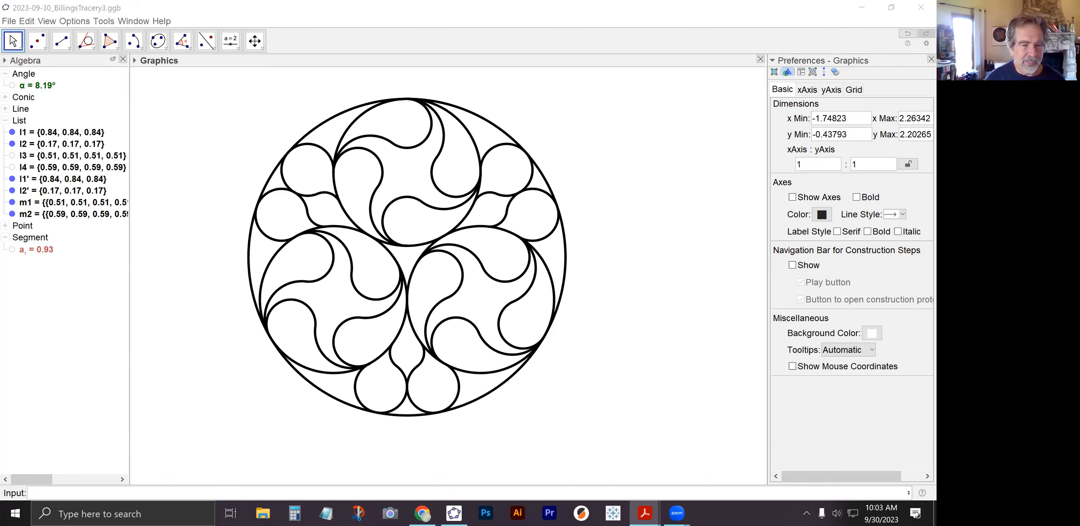
Step: Switch to Acrobat, view the finished tracery on the tutorial PDF's cover page, and return to GeoGebra
drag(0, 6, 375, 1)
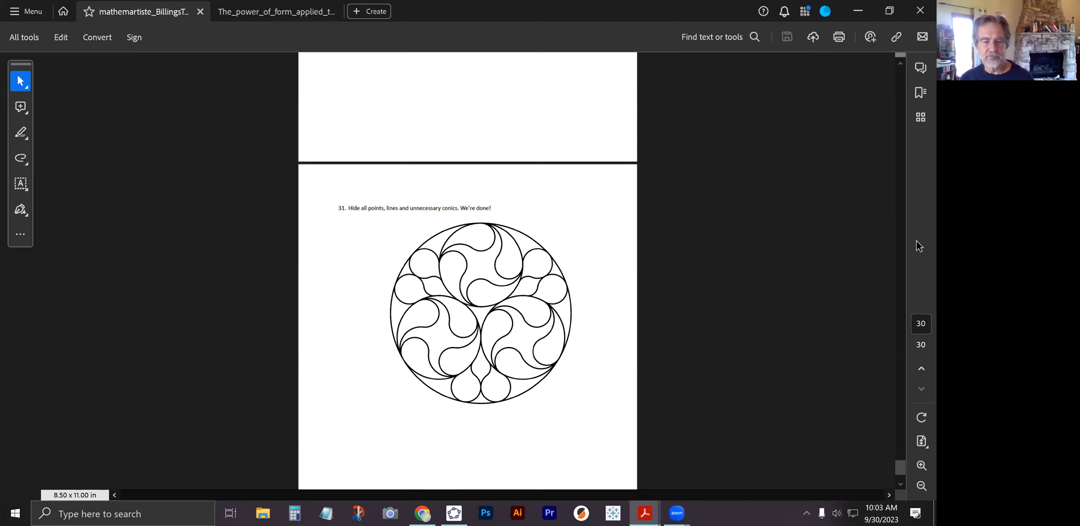
drag(900, 464, 901, 71)
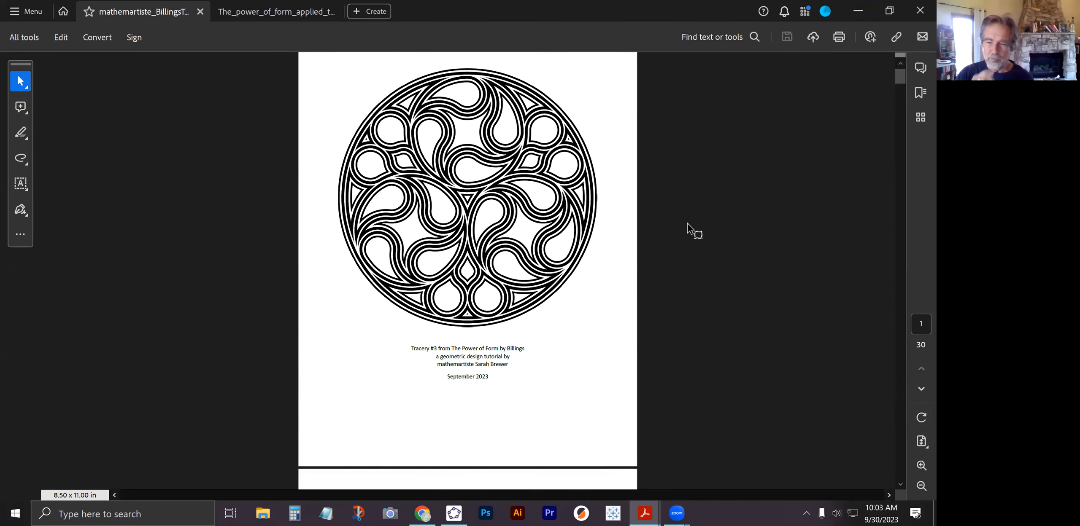
click(859, 11)
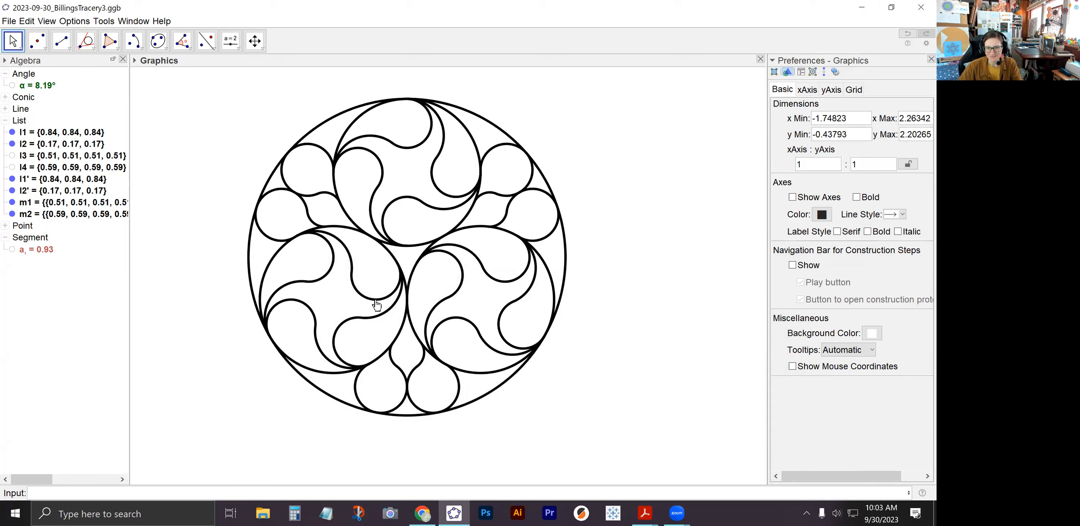
Step: Save the finished construction file
click(8, 21)
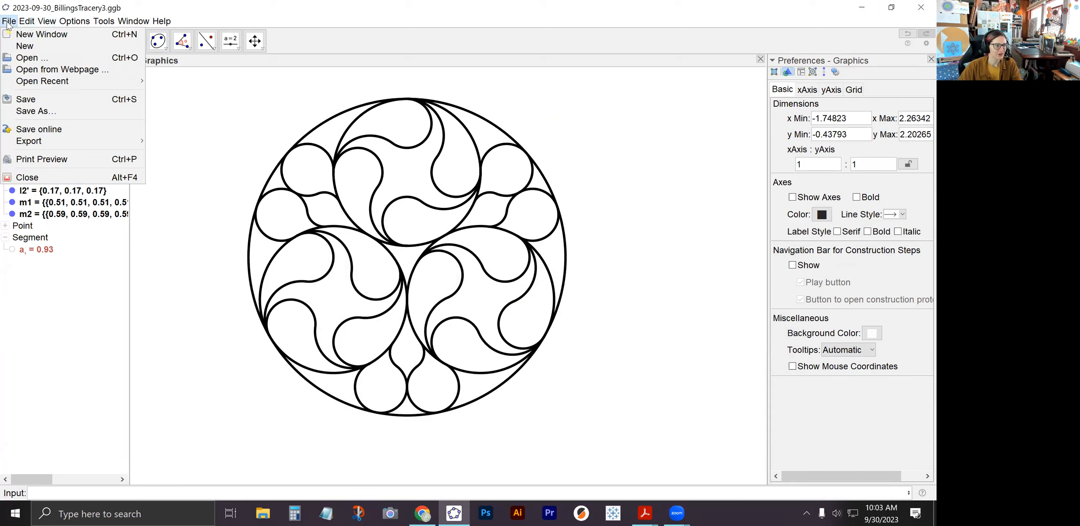
click(38, 101)
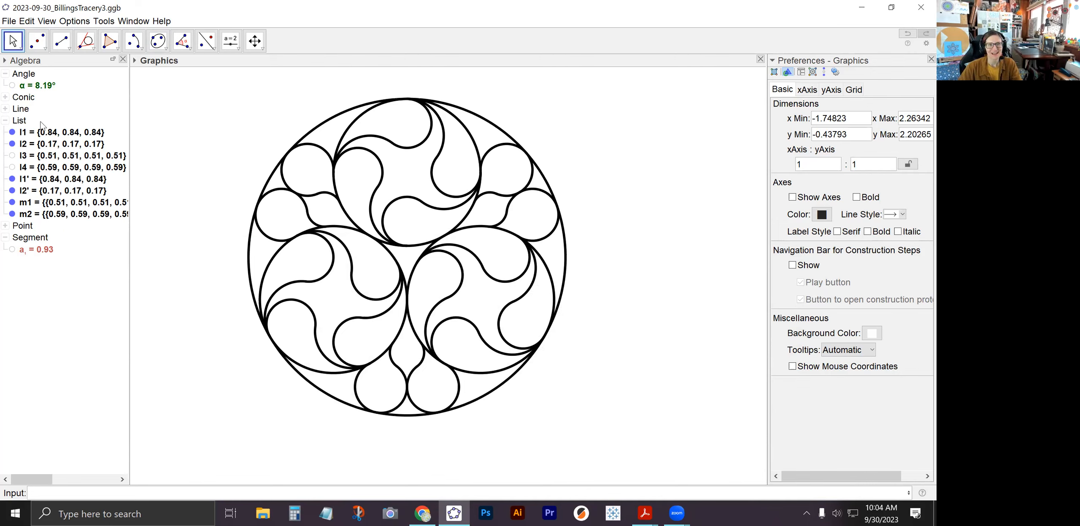
click(9, 21)
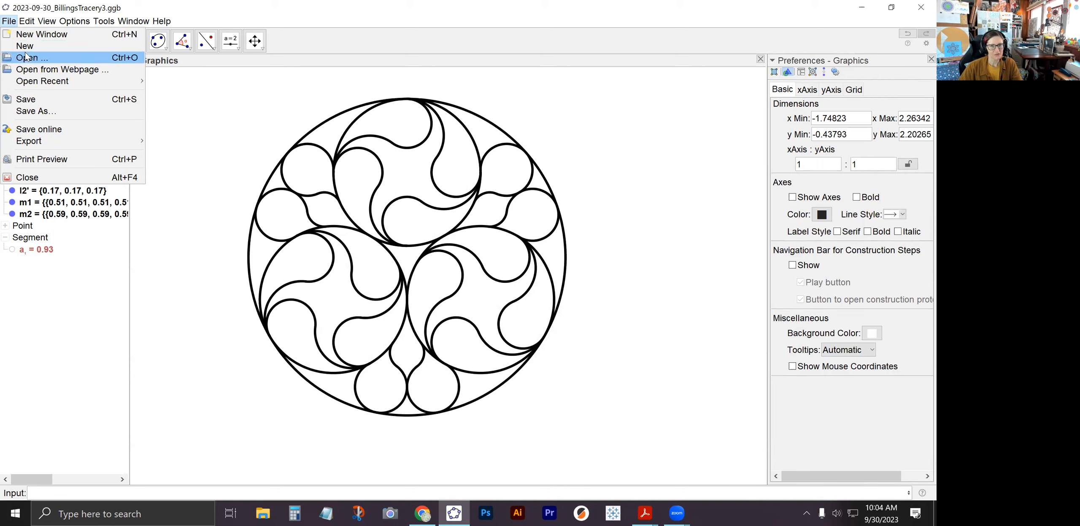
click(230, 36)
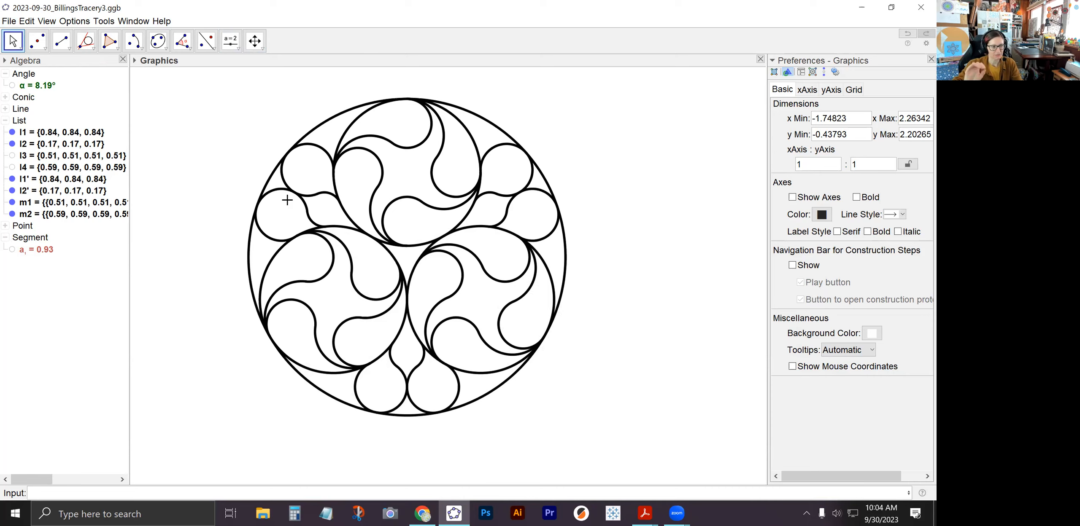
Step: Export the graphics view as a PDF picture named 2023-09-30_BillingsTracery3.pdf to the Desktop
click(9, 21)
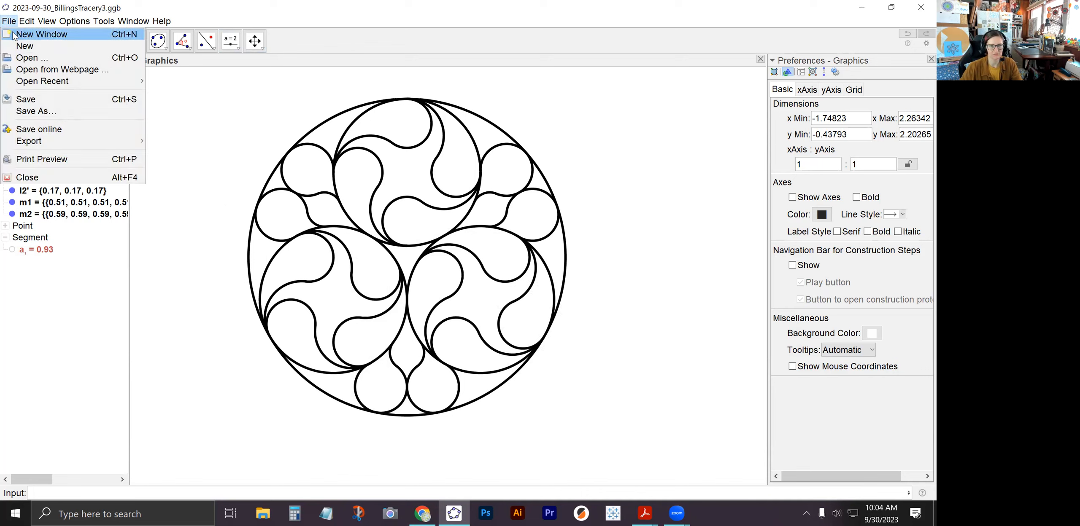
mouse_move(49, 144)
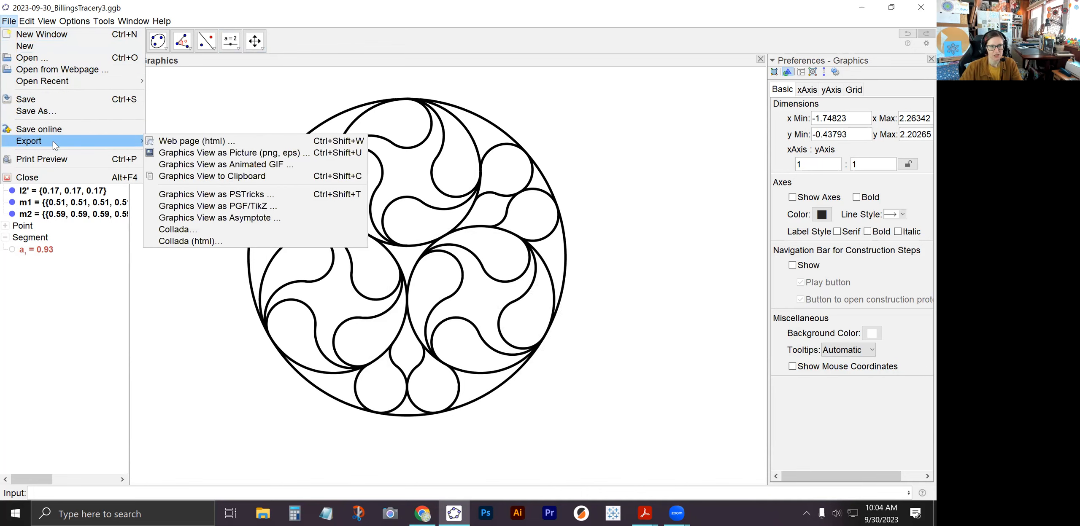
click(211, 153)
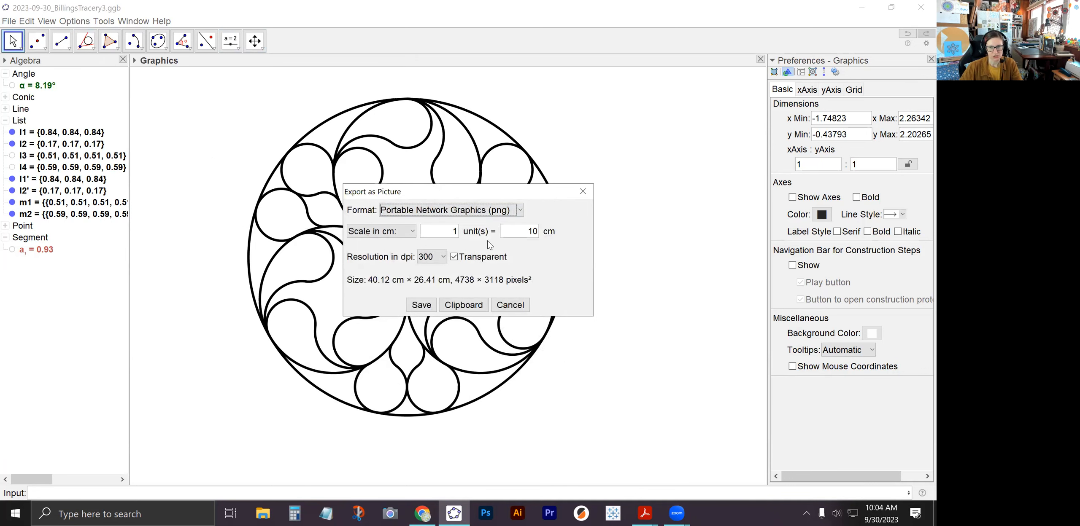
click(483, 211)
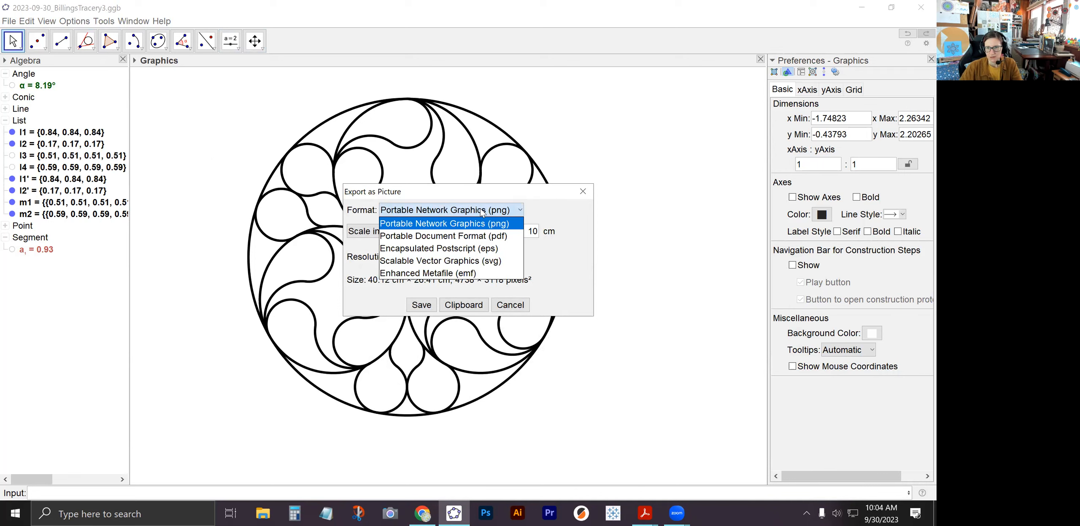
click(459, 239)
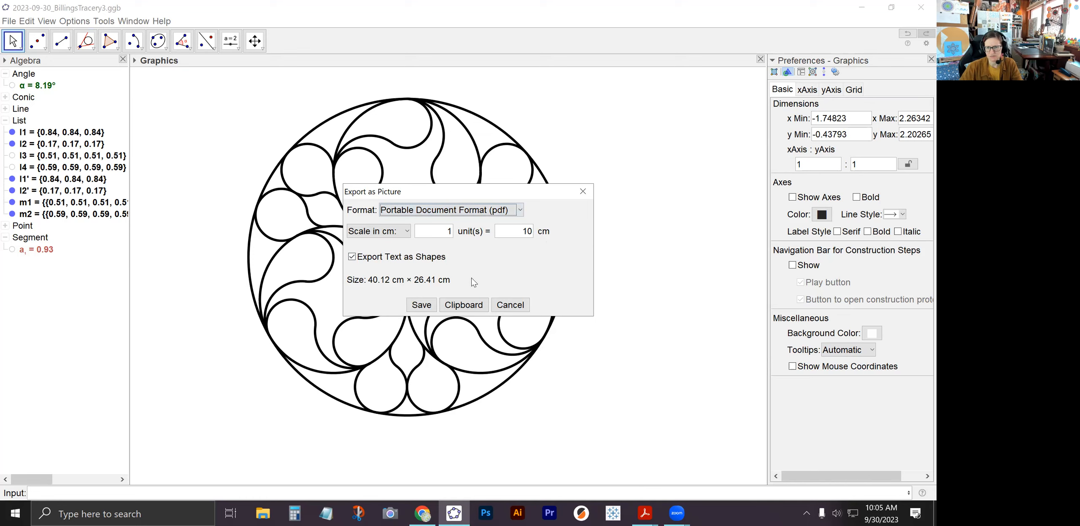
click(422, 305)
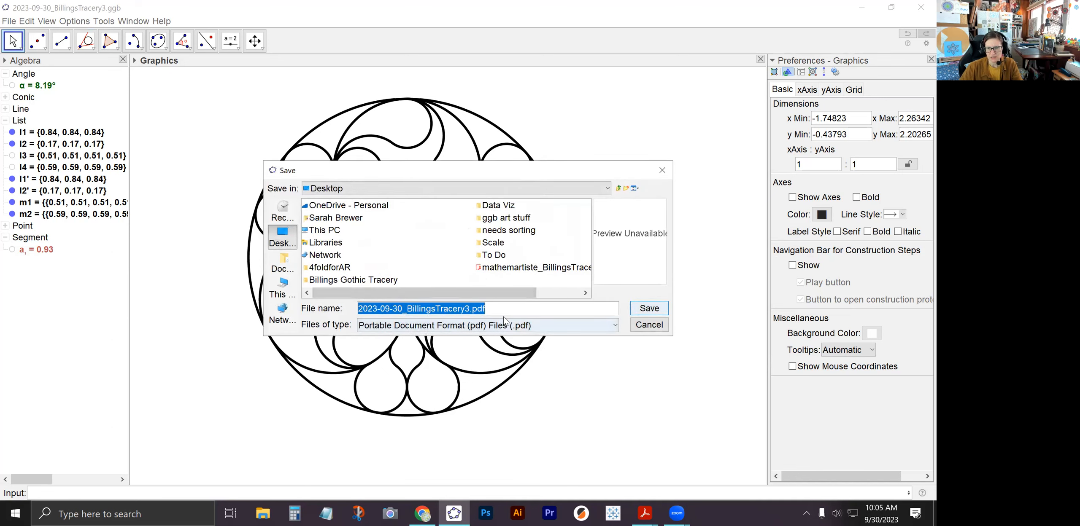
click(646, 309)
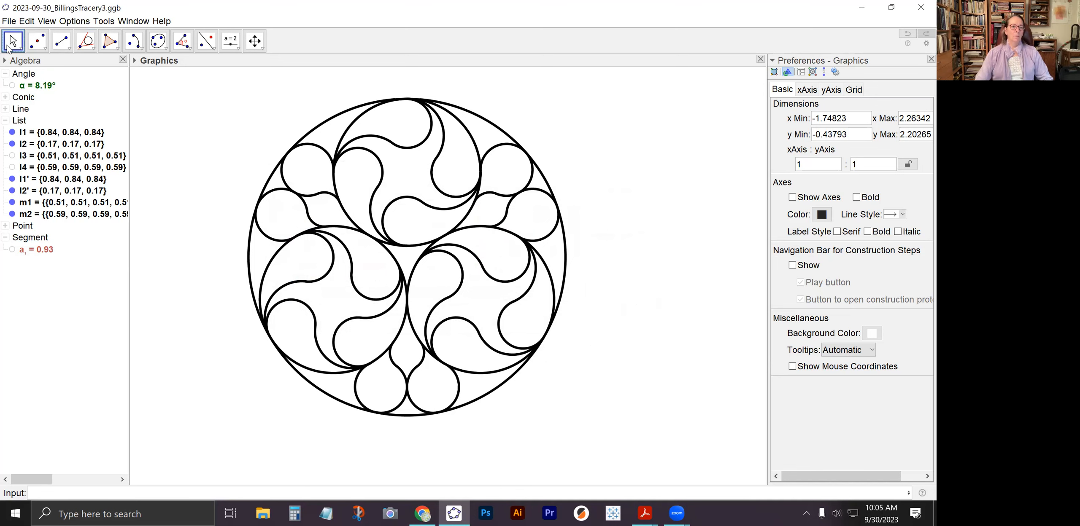
drag(288, 111, 207, 118)
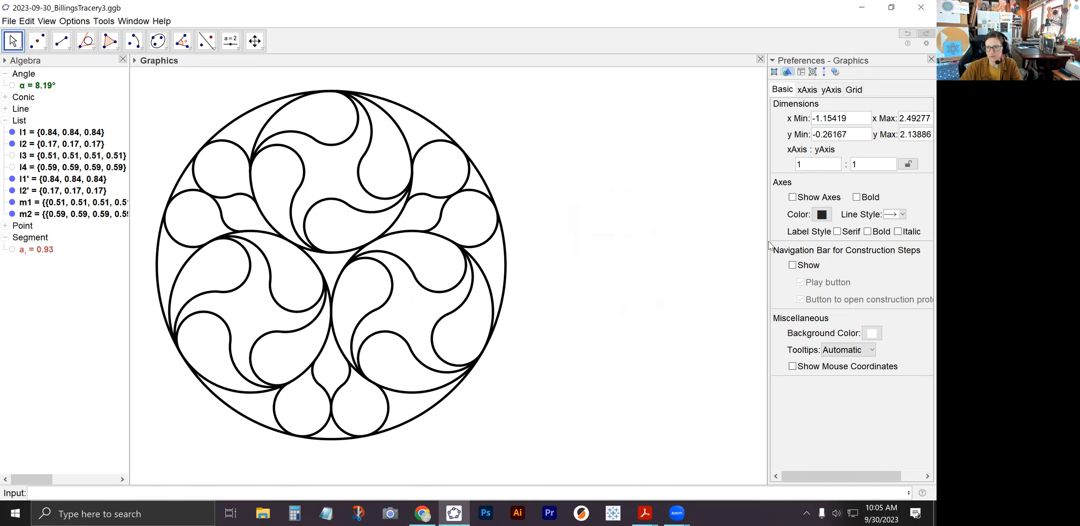
drag(768, 245, 537, 258)
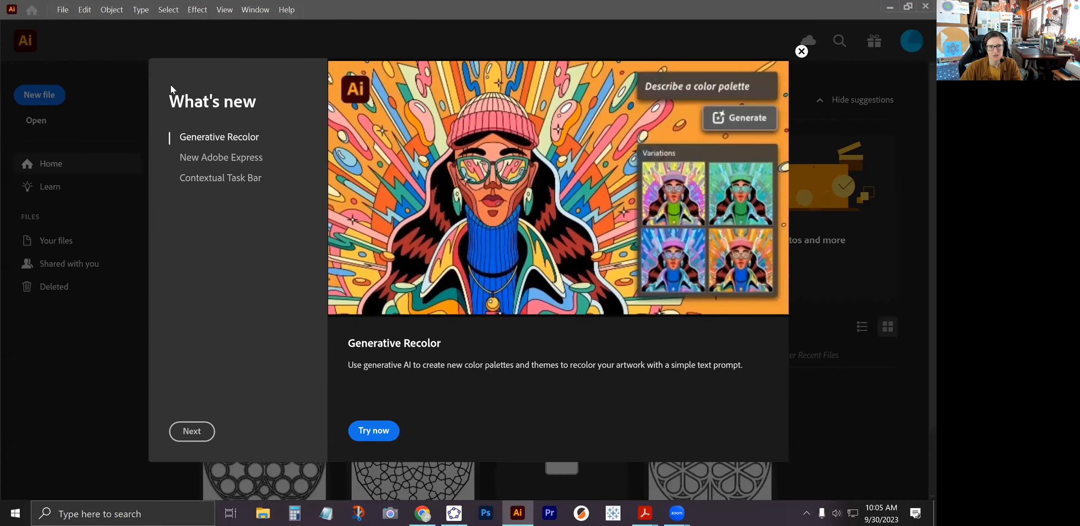
Step: In Illustrator, dismiss the What's new window and open 2023-09-30_BillingsTracery3.pdf from the Desktop
click(800, 51)
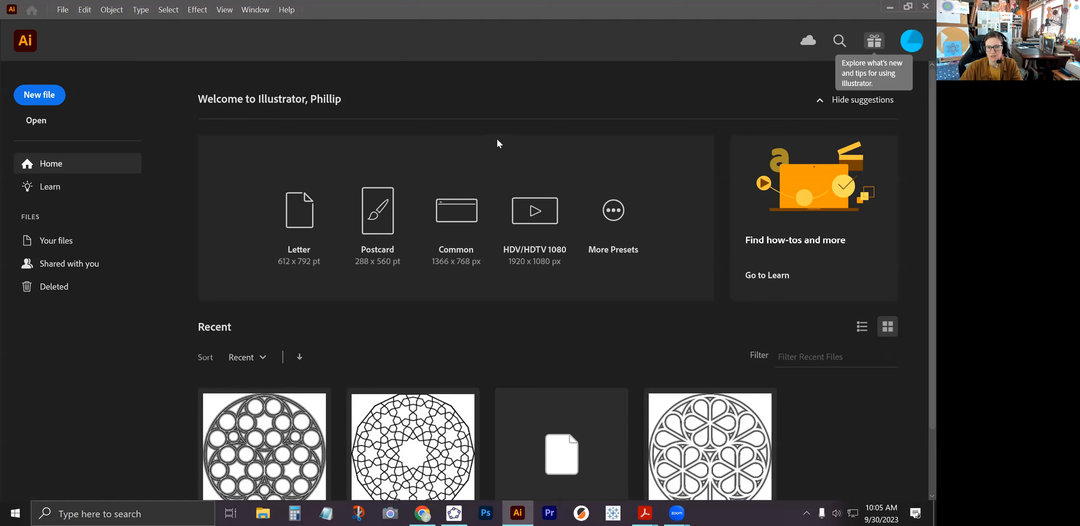
click(84, 10)
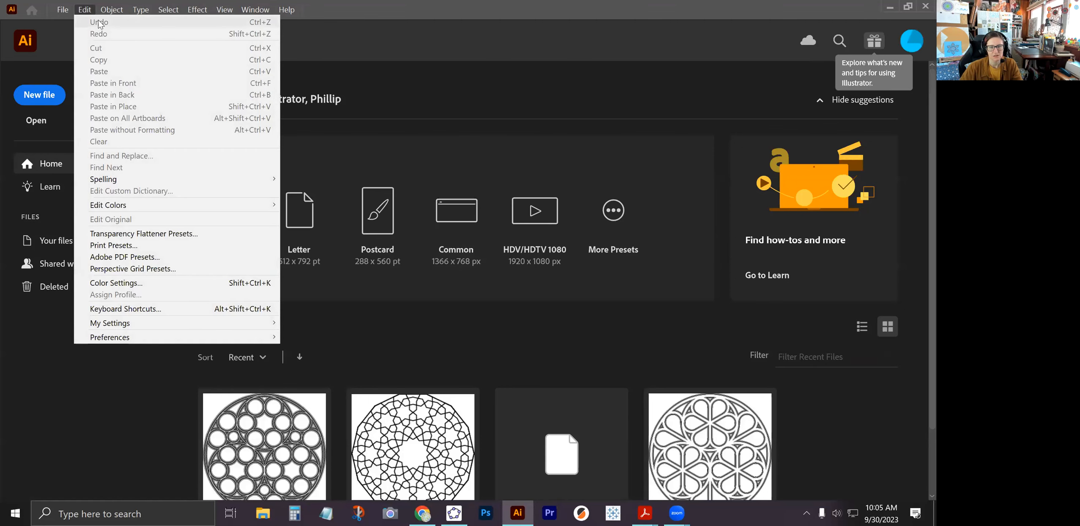
click(35, 123)
click(35, 124)
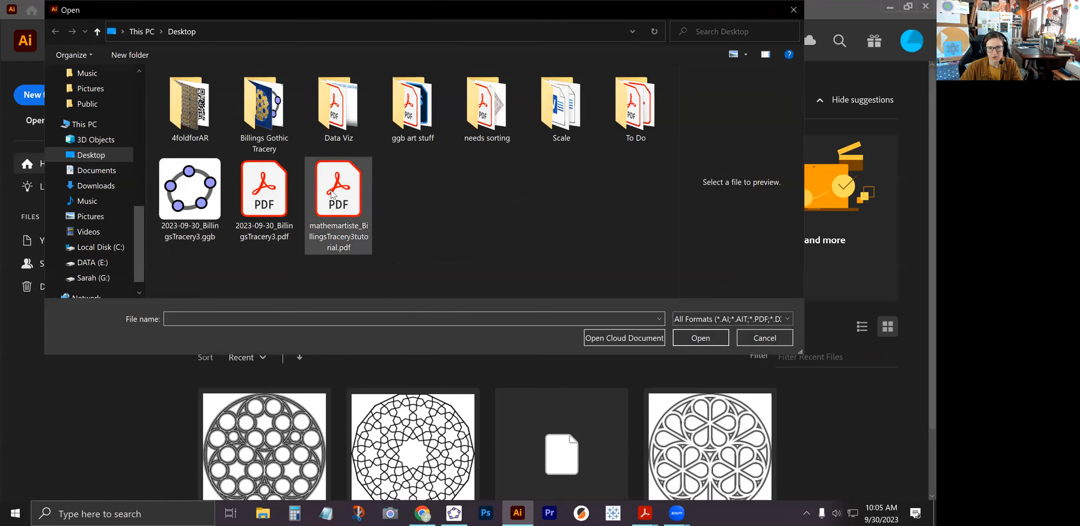
click(266, 201)
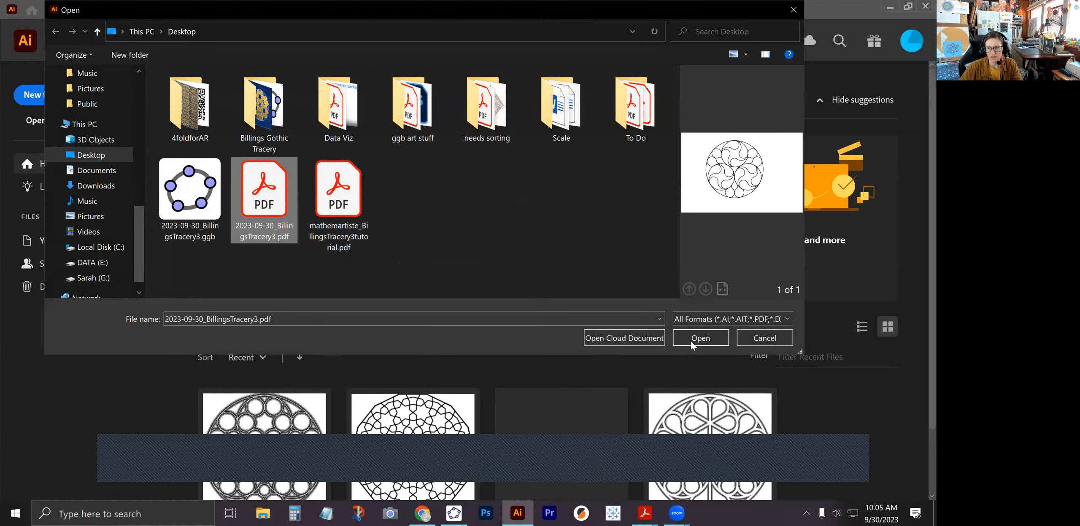
click(700, 339)
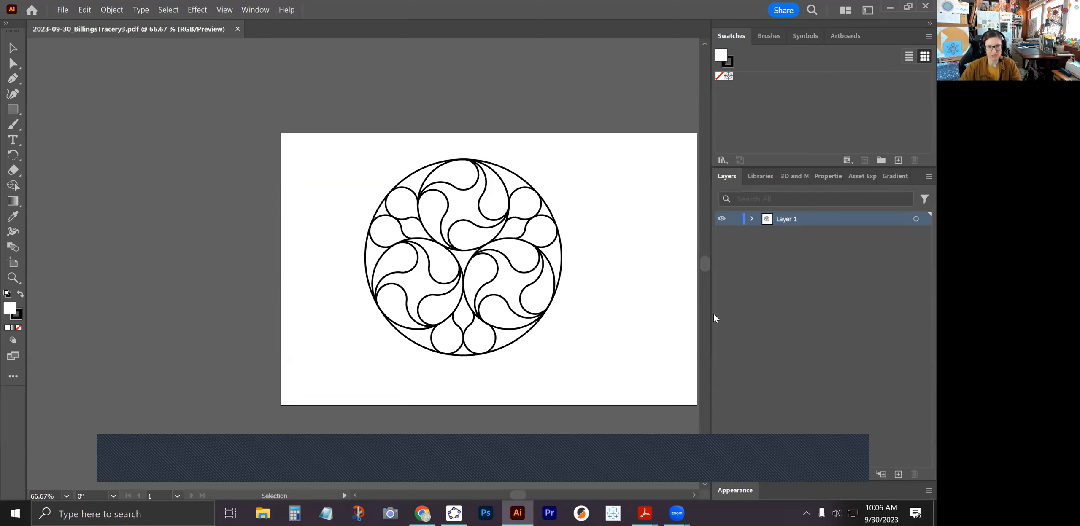
Step: Select the imported tracery artwork, keeping its original position, and fit everything in the window
click(13, 278)
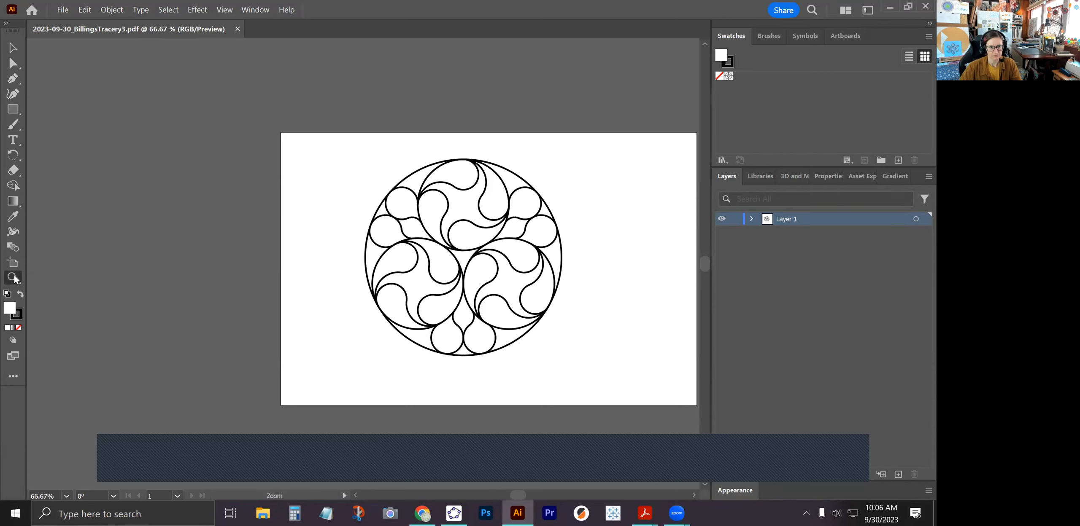
click(462, 267)
click(463, 267)
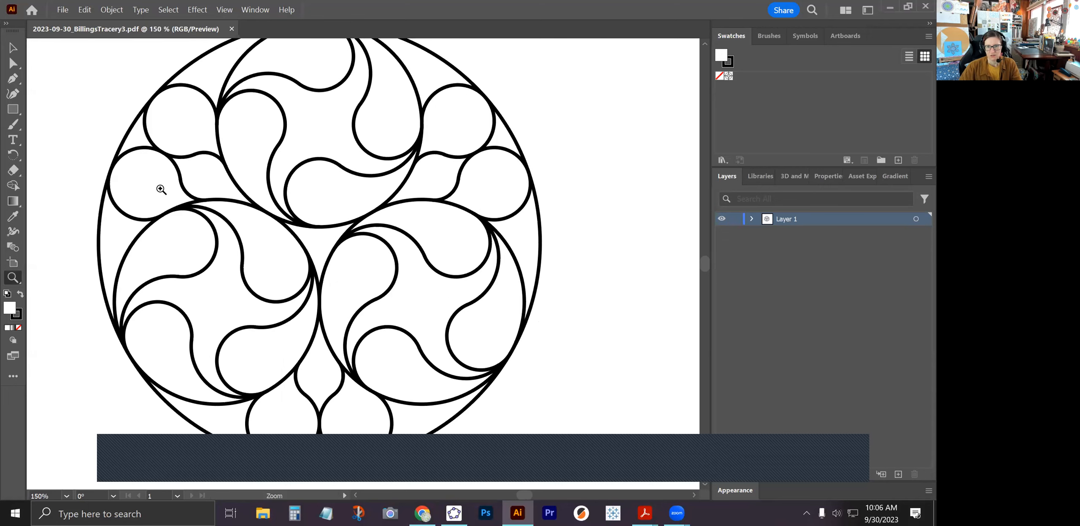
alt+click(182, 211)
click(12, 47)
drag(303, 219, 272, 205)
click(84, 9)
click(91, 20)
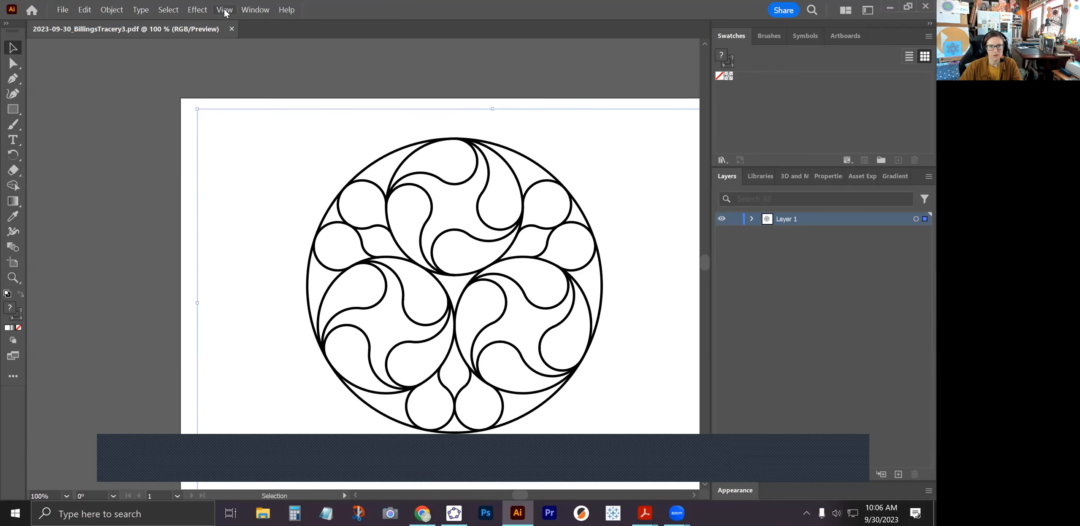
click(224, 11)
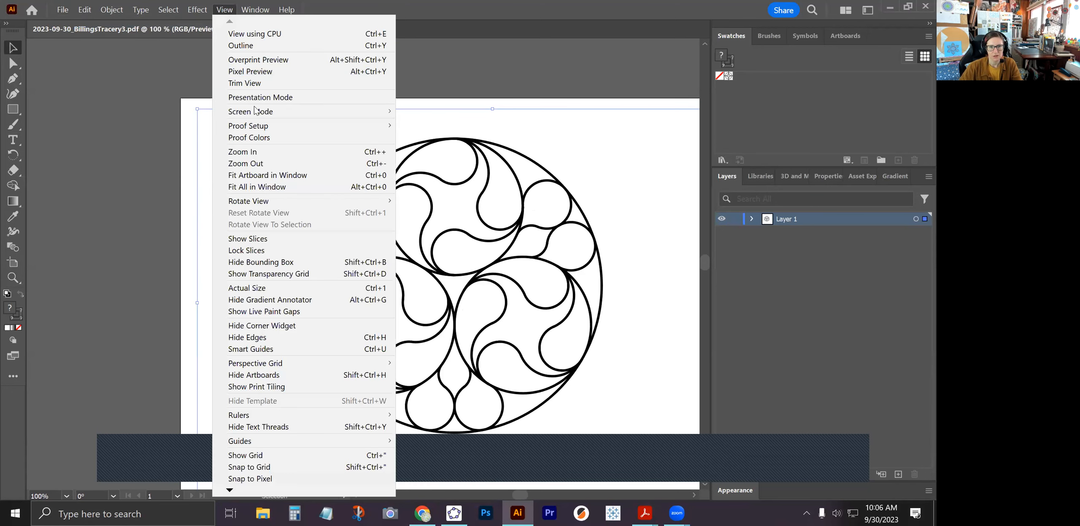
click(286, 187)
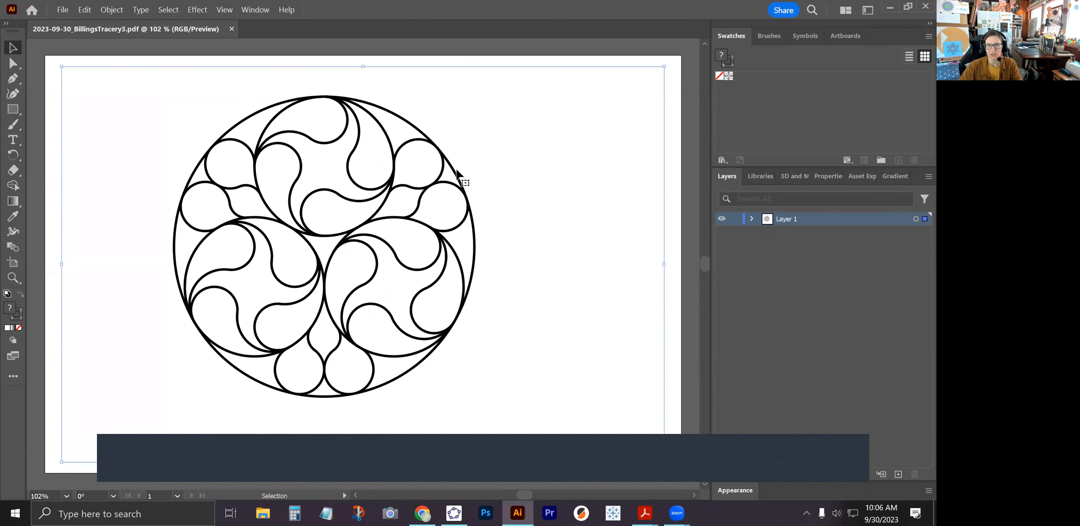
Step: Delete the empty nested clip group and the outermost clipping path from the artwork in Layer 1
click(751, 219)
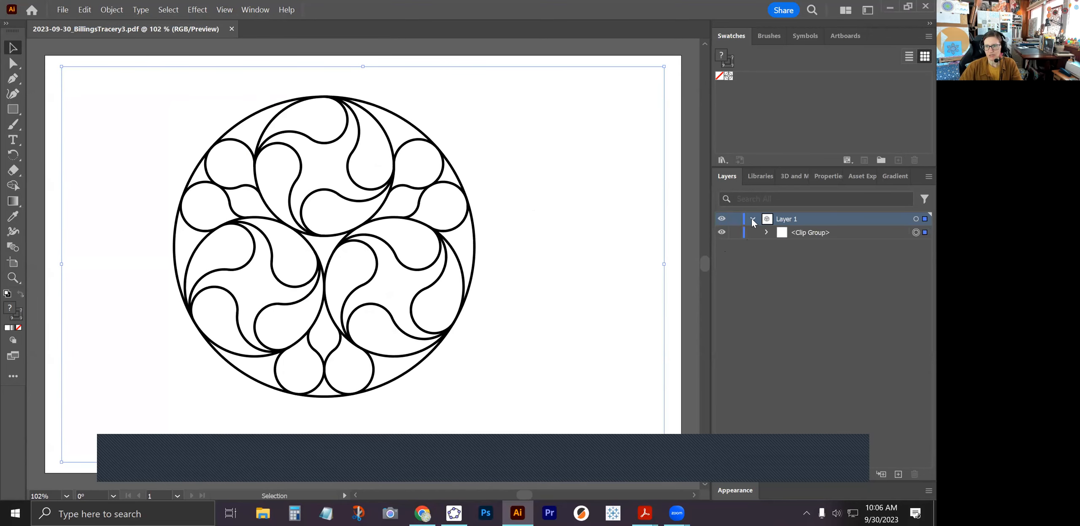
click(766, 233)
click(813, 250)
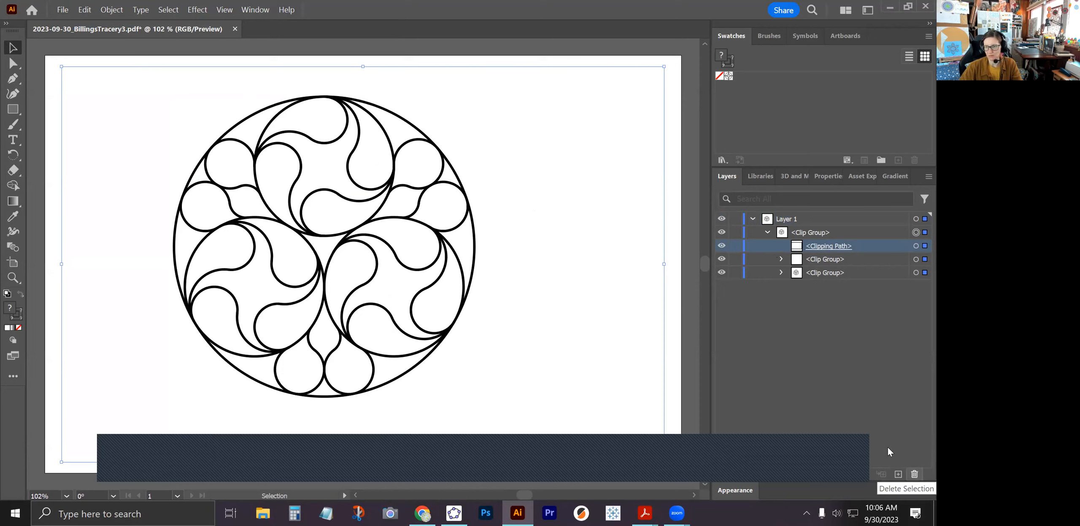
click(780, 259)
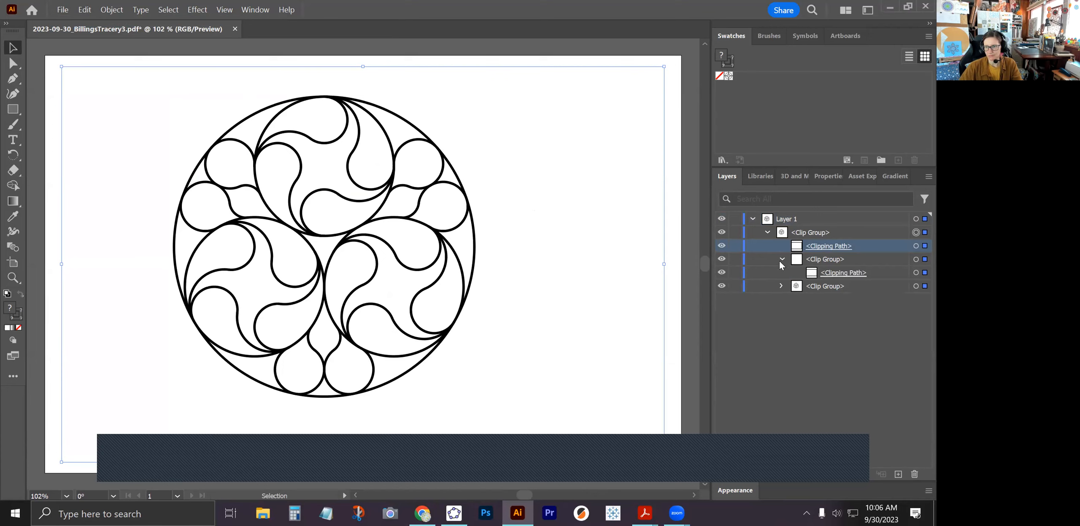
click(781, 260)
click(811, 262)
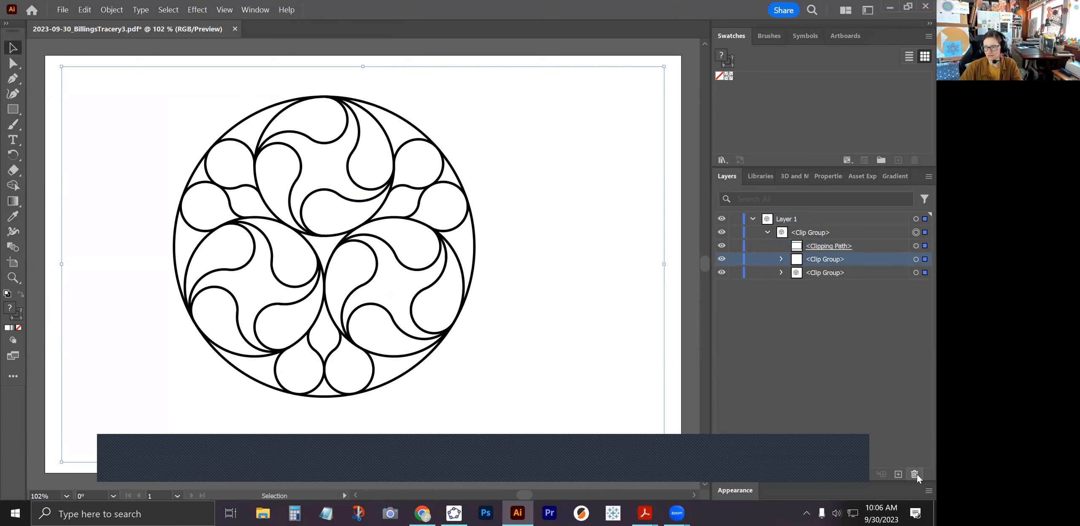
click(916, 475)
click(809, 246)
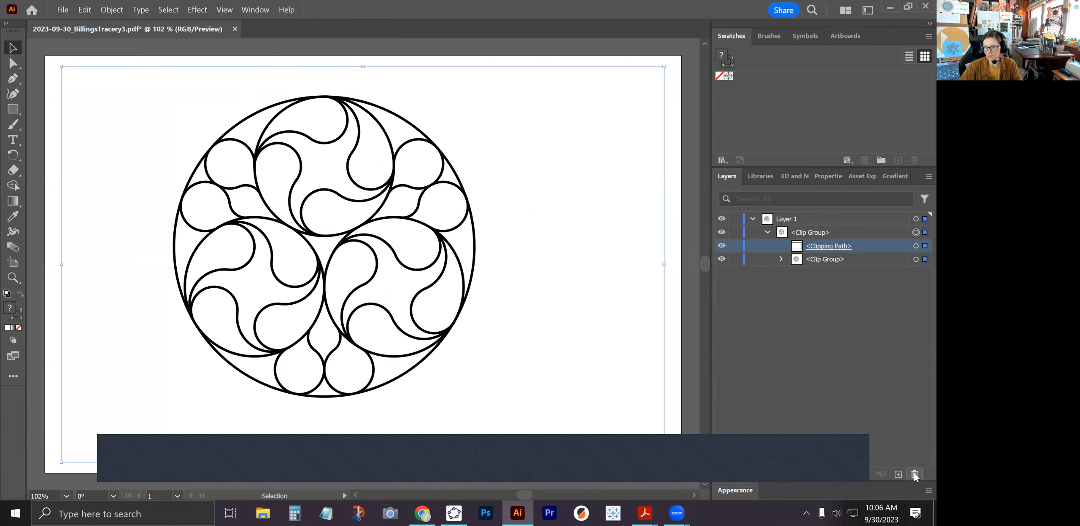
click(915, 475)
Step: Delete the clipping paths inside the two remaining nested clip groups of the tracery
click(781, 245)
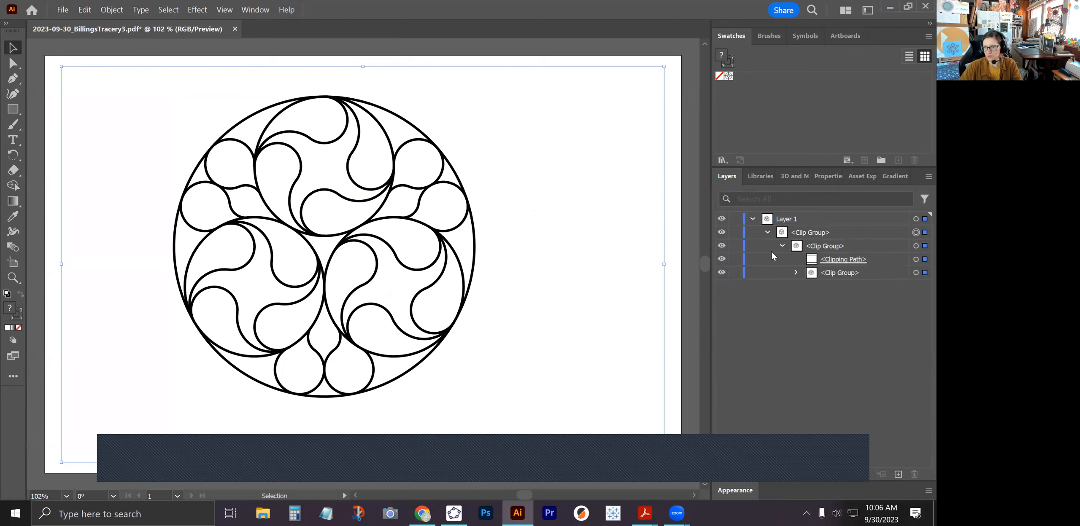
click(819, 262)
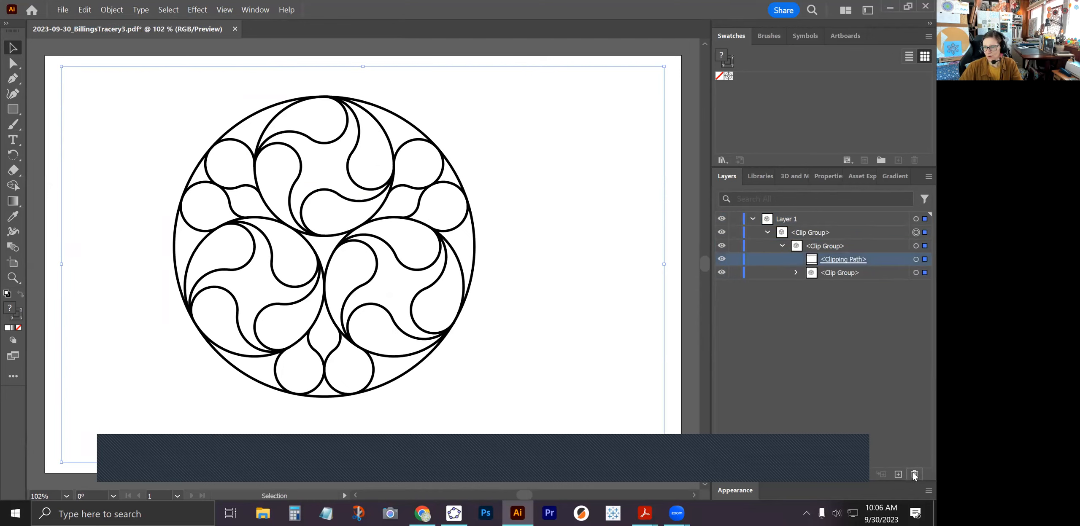
click(914, 475)
click(793, 260)
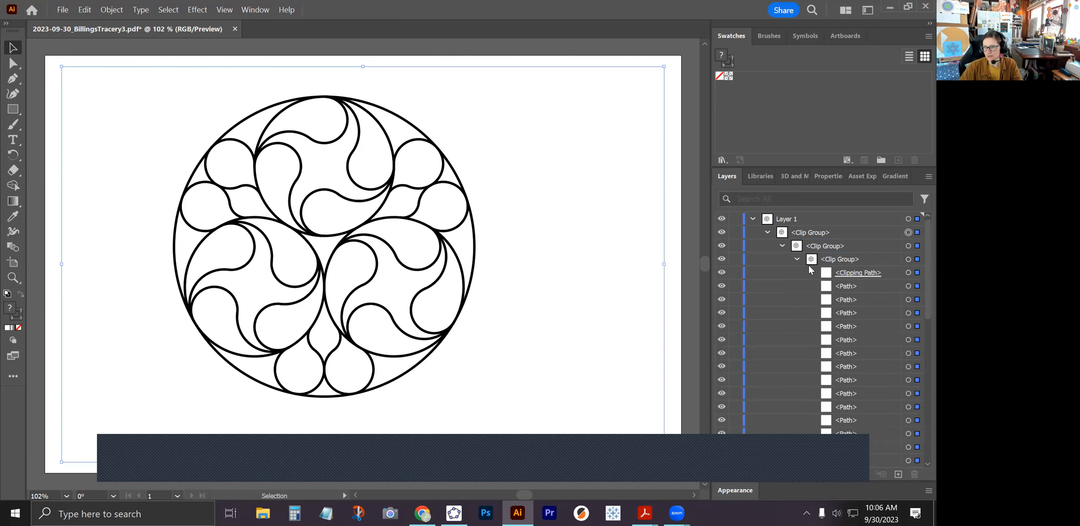
click(839, 273)
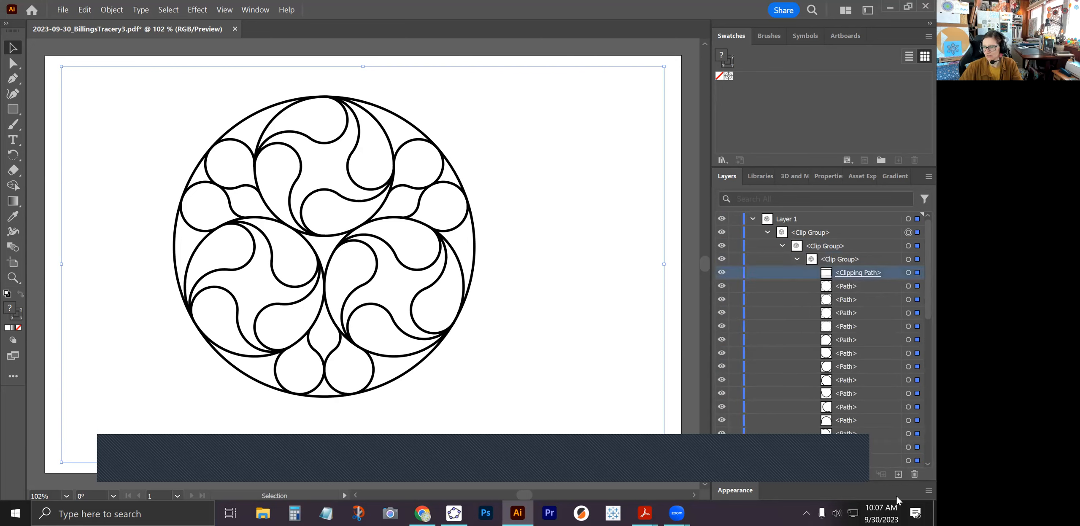
click(915, 475)
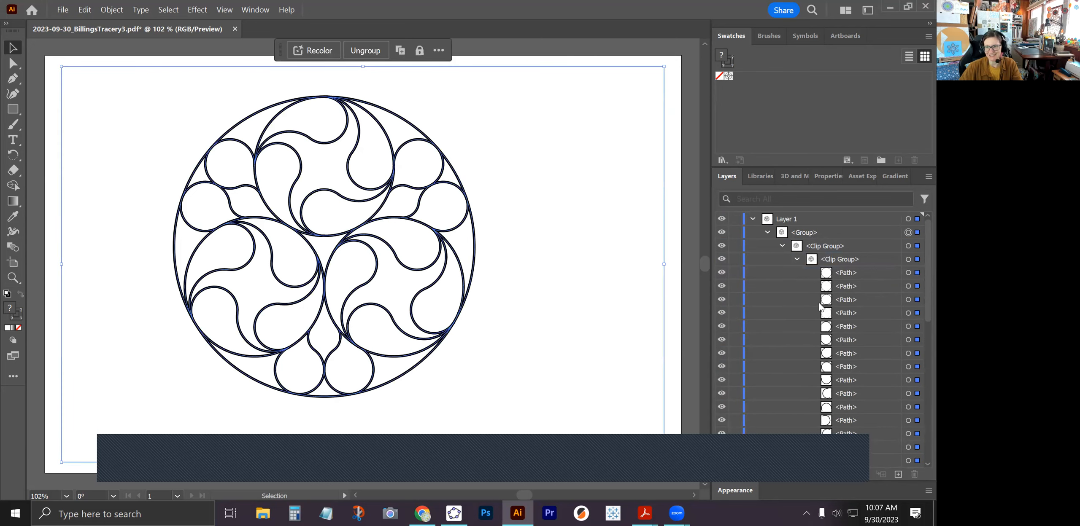
Step: Delete the rectangular background path at the end of the innermost group's path list and deselect the artwork
scroll(823, 308, down, 5)
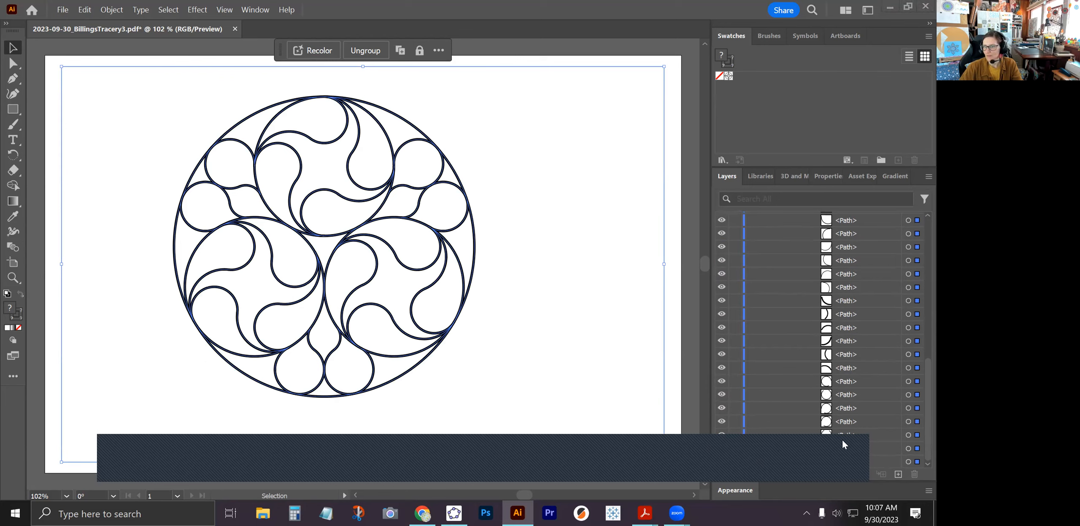
click(837, 464)
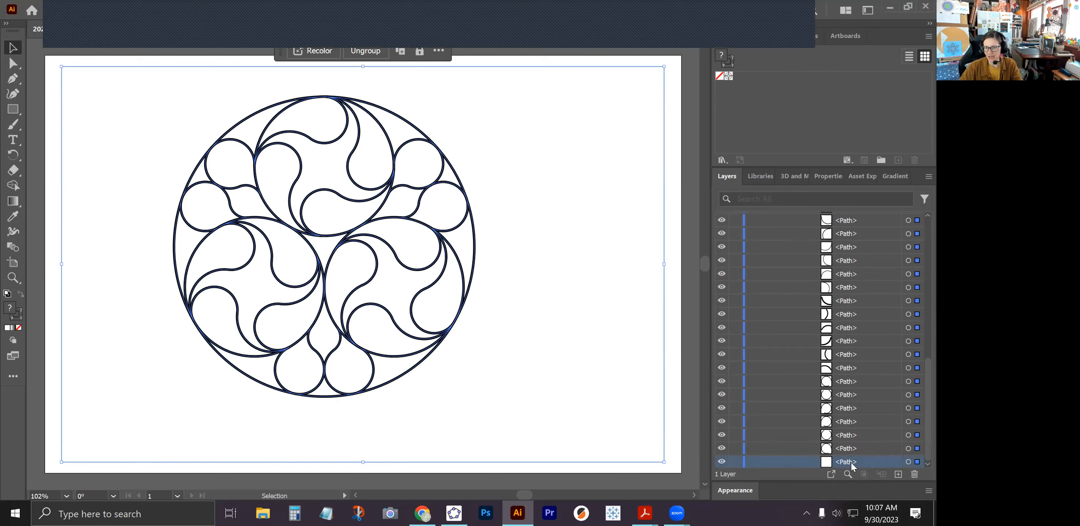
click(912, 474)
scroll(856, 390, up, 10)
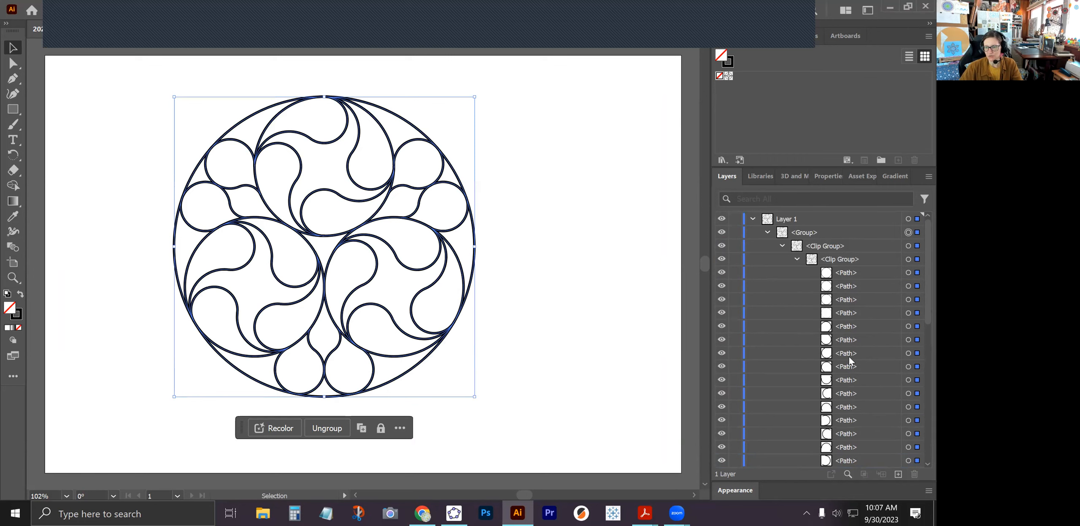
scroll(849, 356, down, 10)
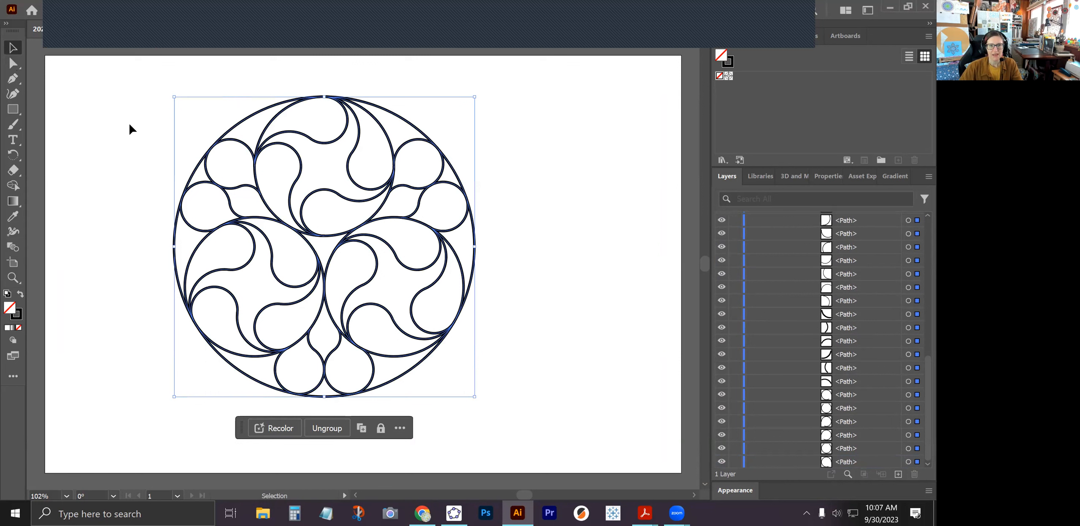
click(117, 128)
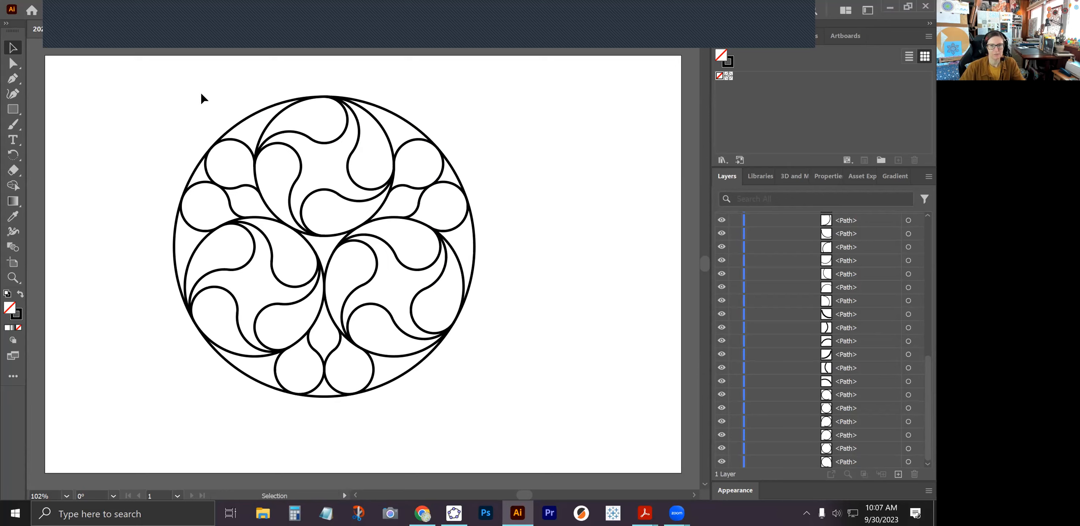
Step: Select all tracery lines with the Direct Selection tool and set their stroke weight to 12 pt
click(13, 64)
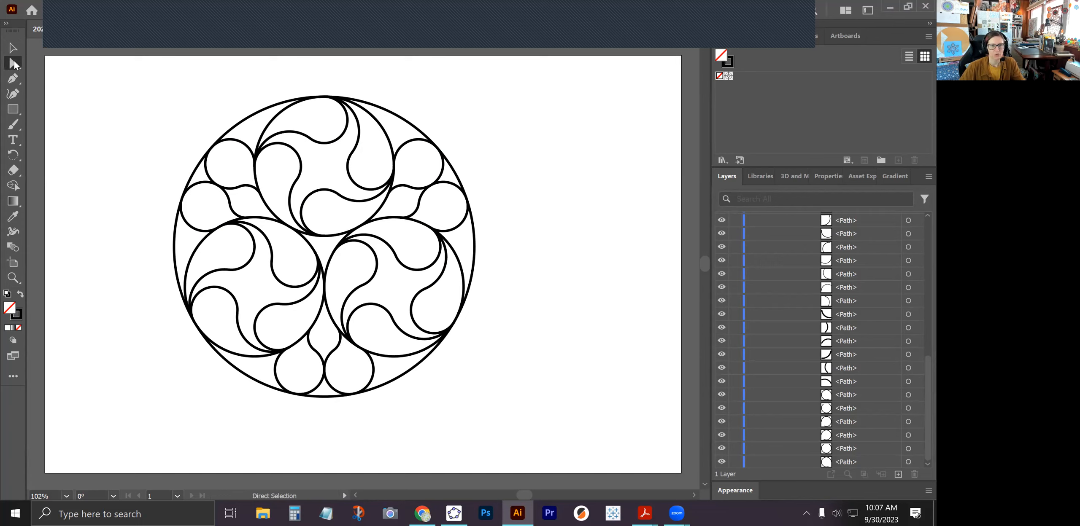
drag(165, 76, 503, 424)
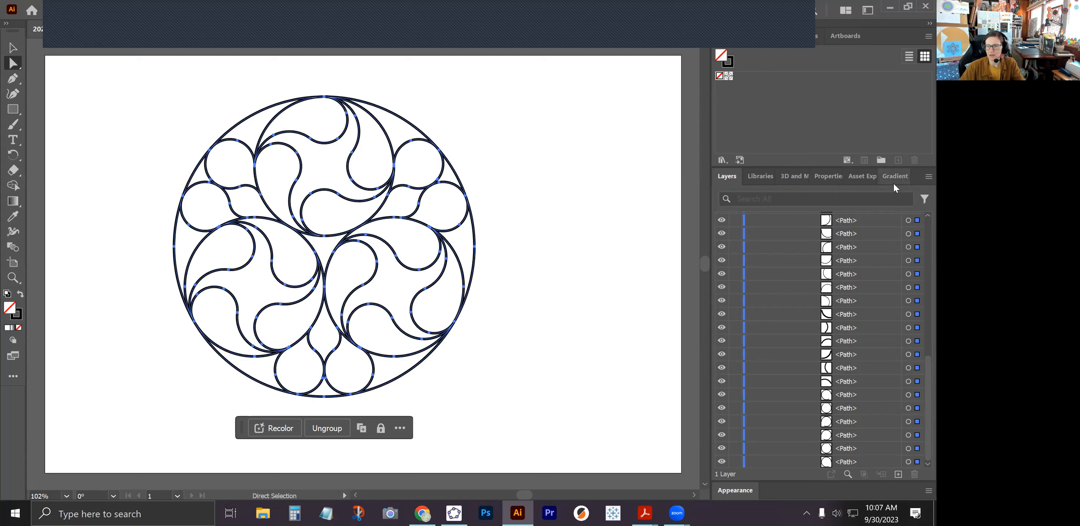
click(825, 177)
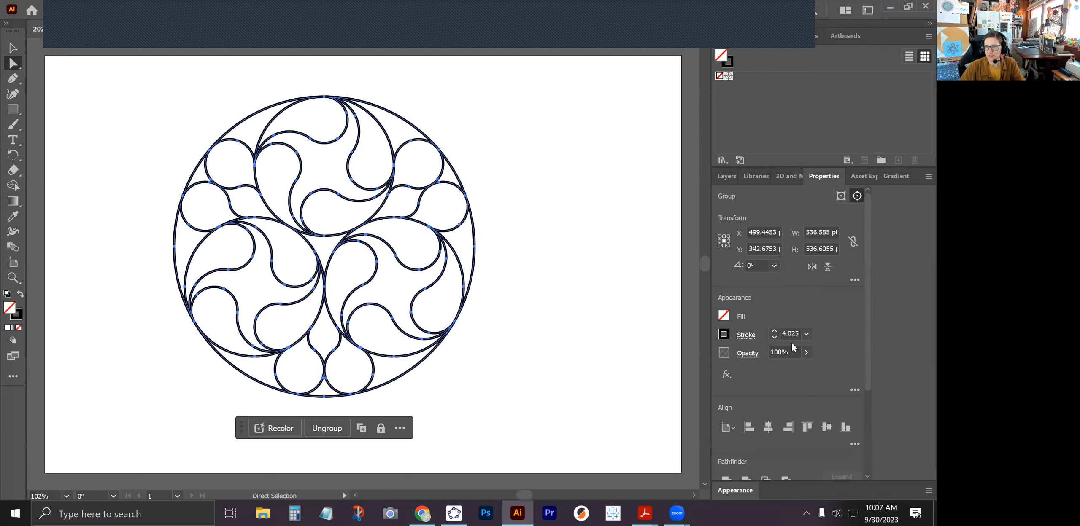
click(807, 334)
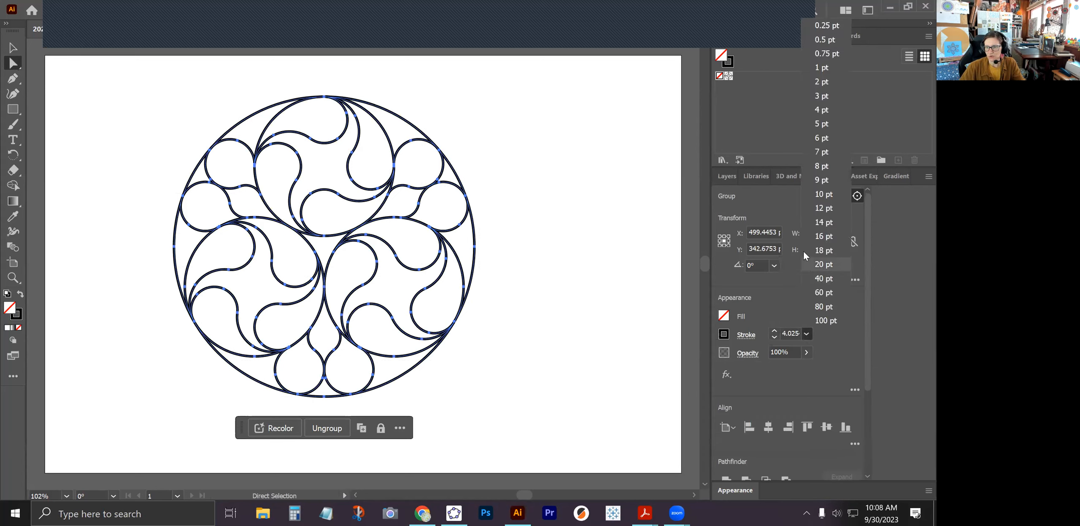
click(830, 208)
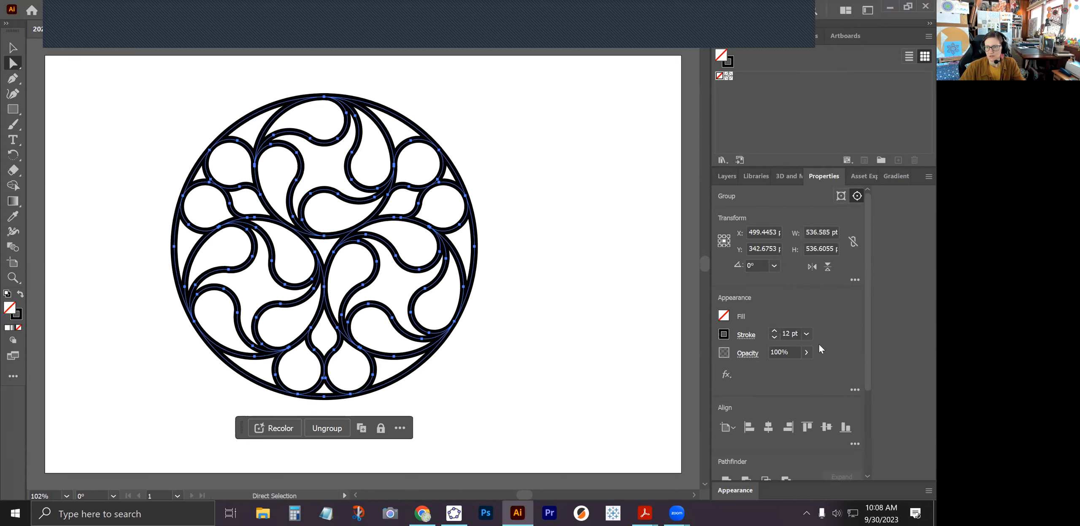
Step: Thicken the tracery strokes through 16 pt and 18 pt up to 20 pt and deselect the artwork
click(807, 334)
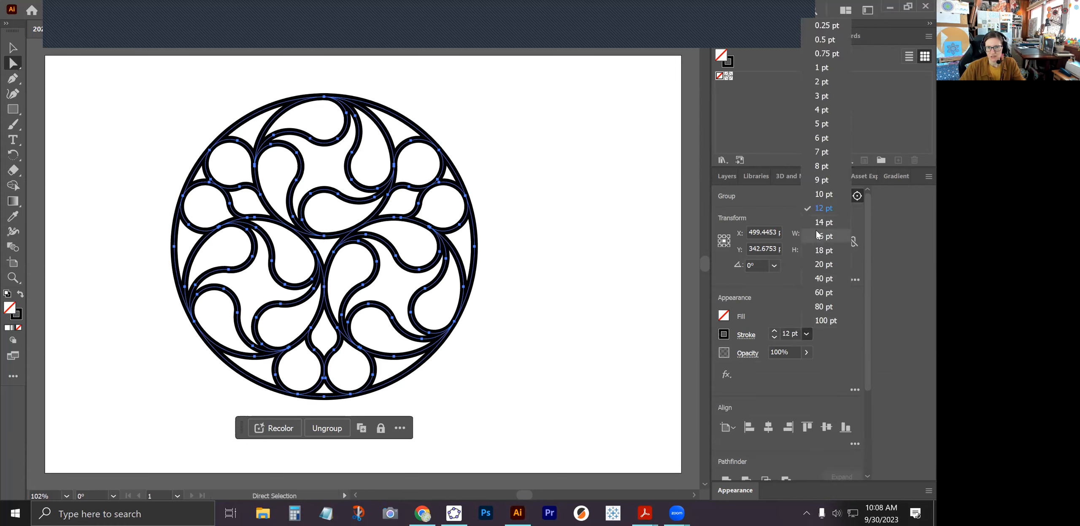
click(818, 235)
click(805, 334)
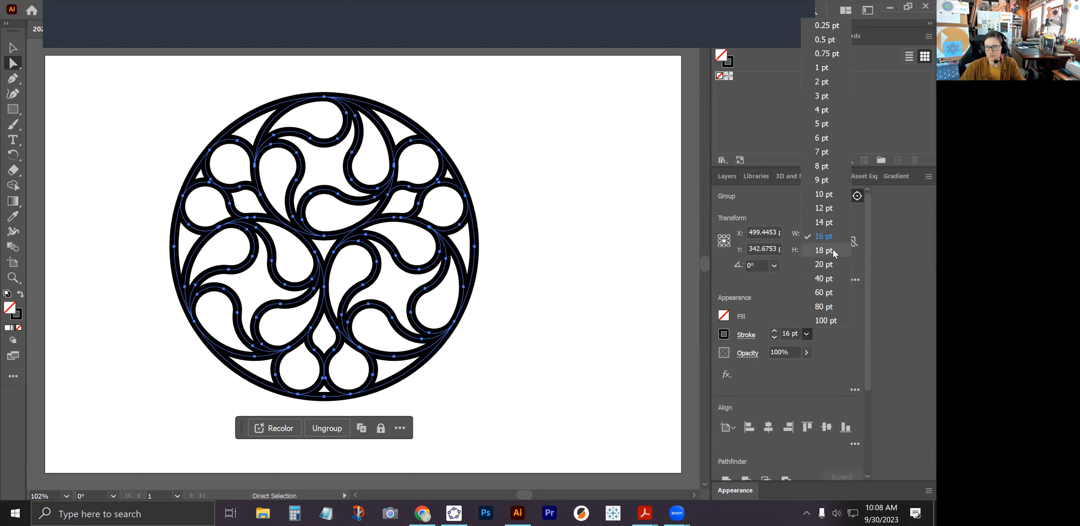
click(827, 251)
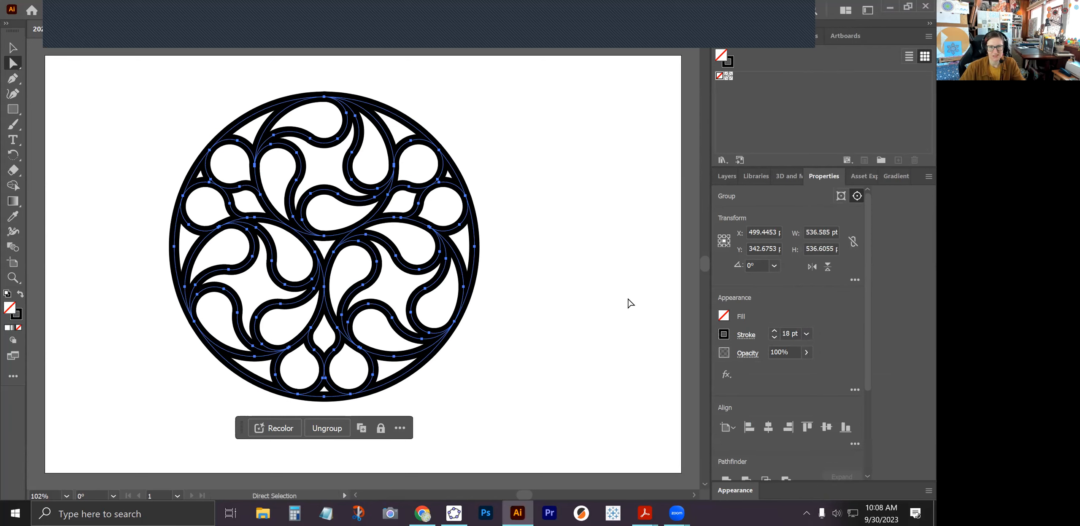
click(806, 334)
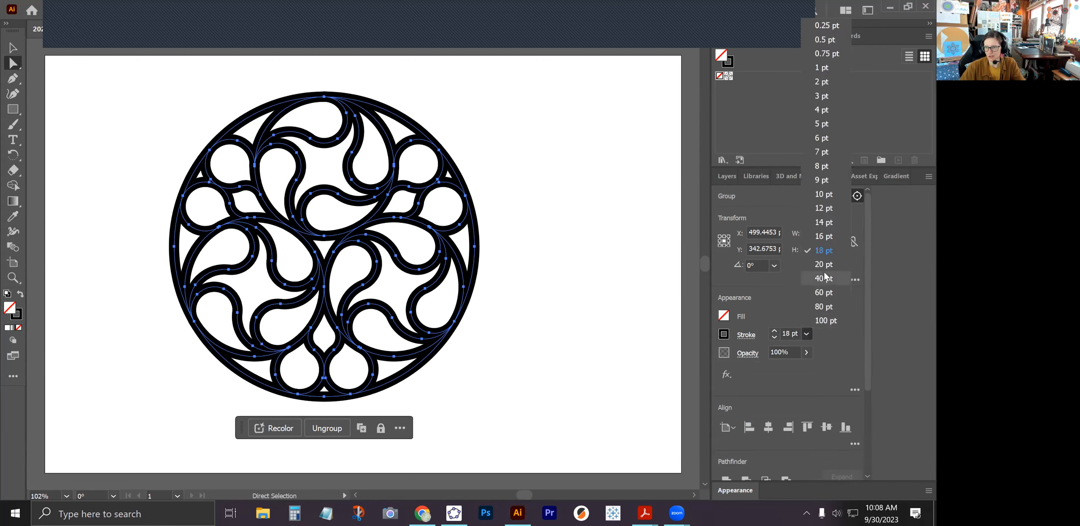
click(827, 271)
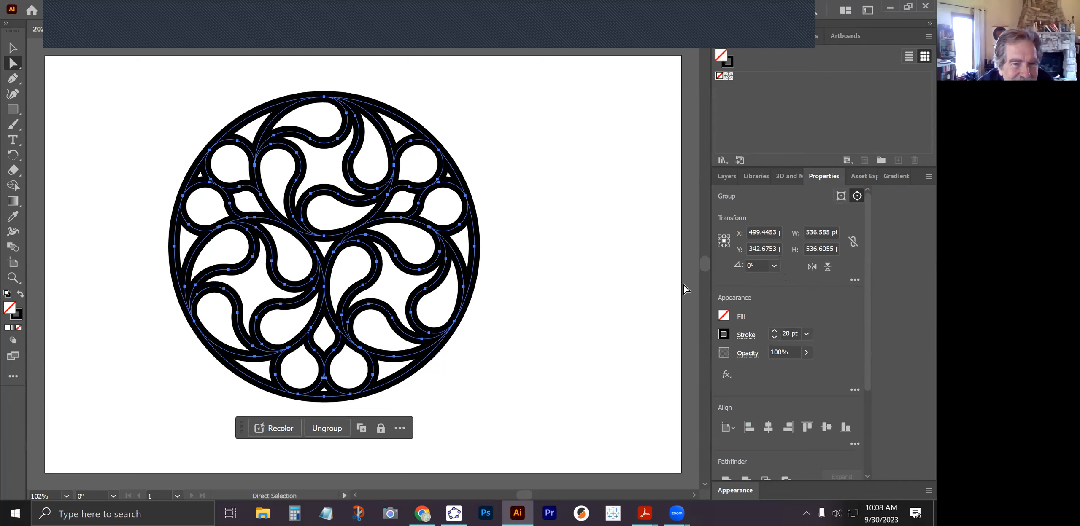
click(536, 280)
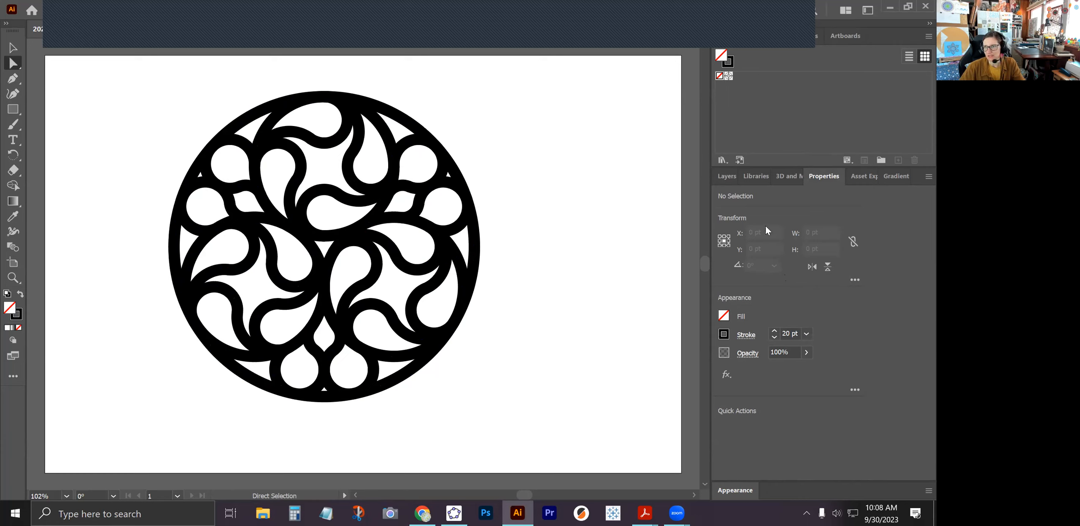
Step: Look at the Extrude type in the 3D and Materials settings
click(785, 177)
click(764, 251)
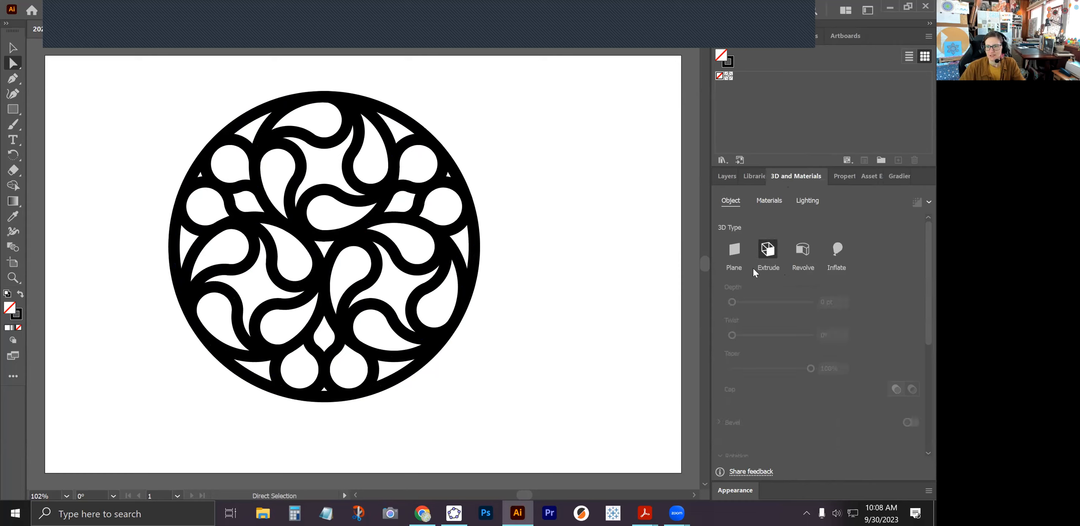
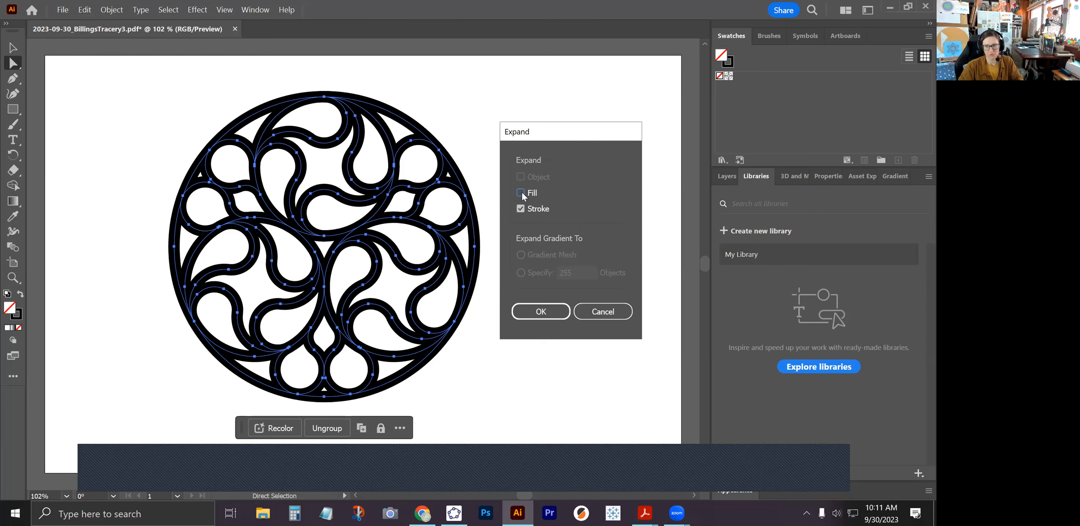
Step: Expand the strokes of the selected tracery into filled outline shapes
click(520, 193)
click(520, 209)
click(521, 208)
click(520, 193)
click(547, 314)
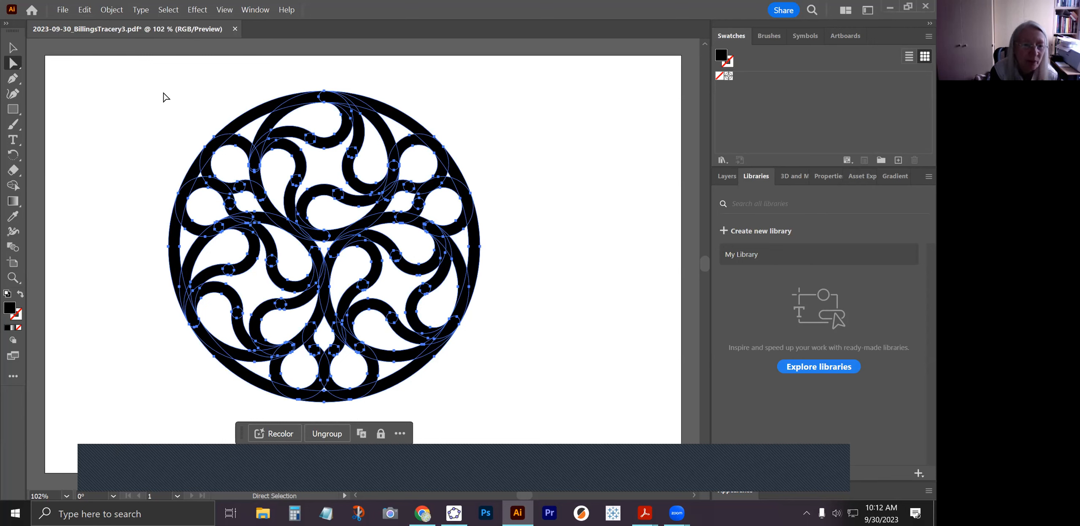
Step: Undo the stroke expansion and redo it to compare the tracery before and after
click(86, 10)
click(93, 23)
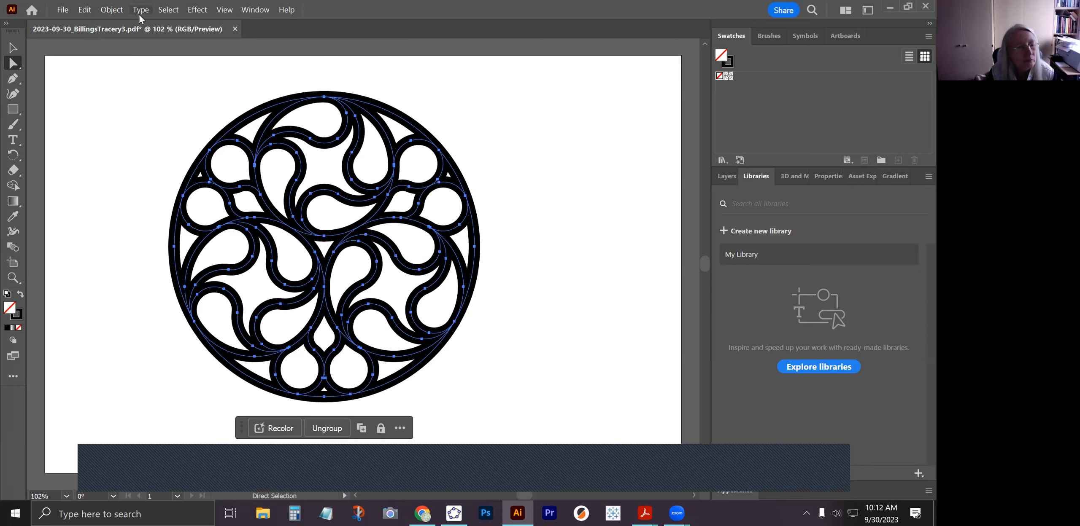
click(83, 10)
click(97, 34)
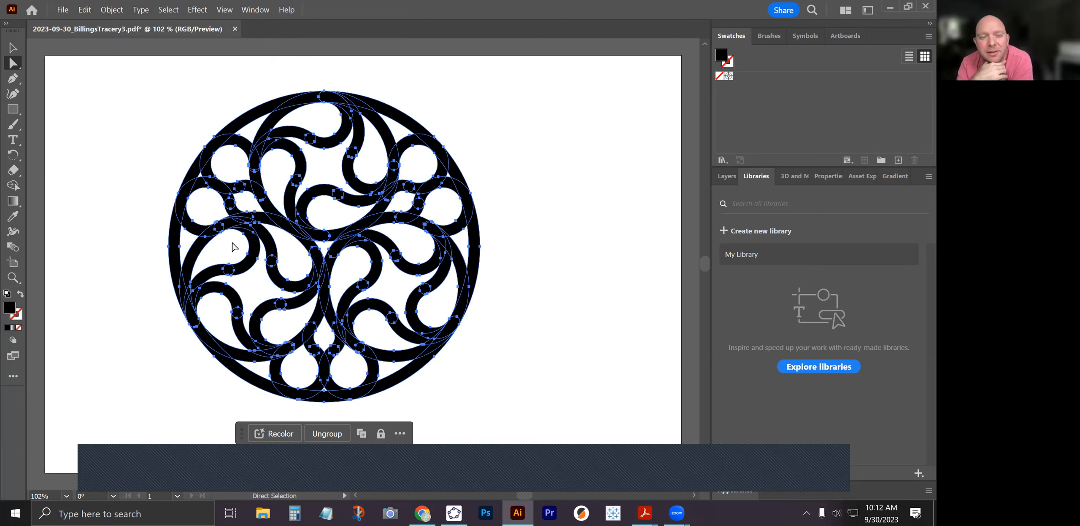
Step: Display the Pathfinder shape modes beside the artwork and unite all expanded tracery outlines into one merged shape
click(255, 9)
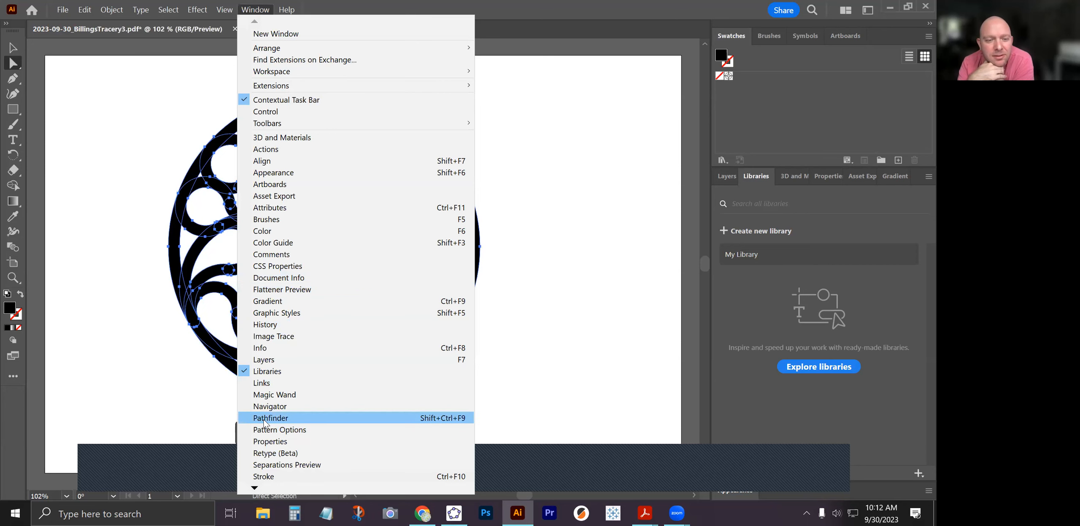
click(270, 418)
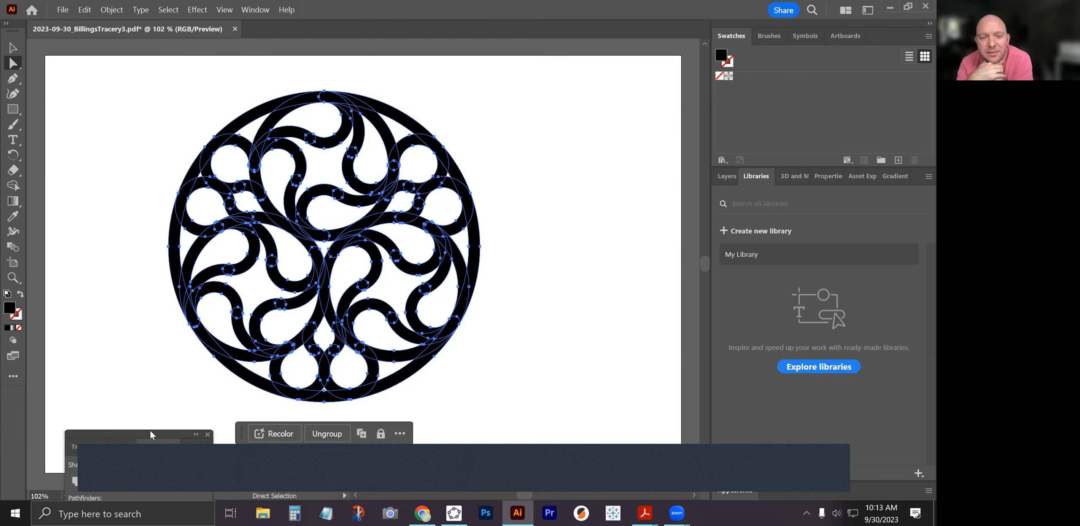
drag(151, 435, 609, 128)
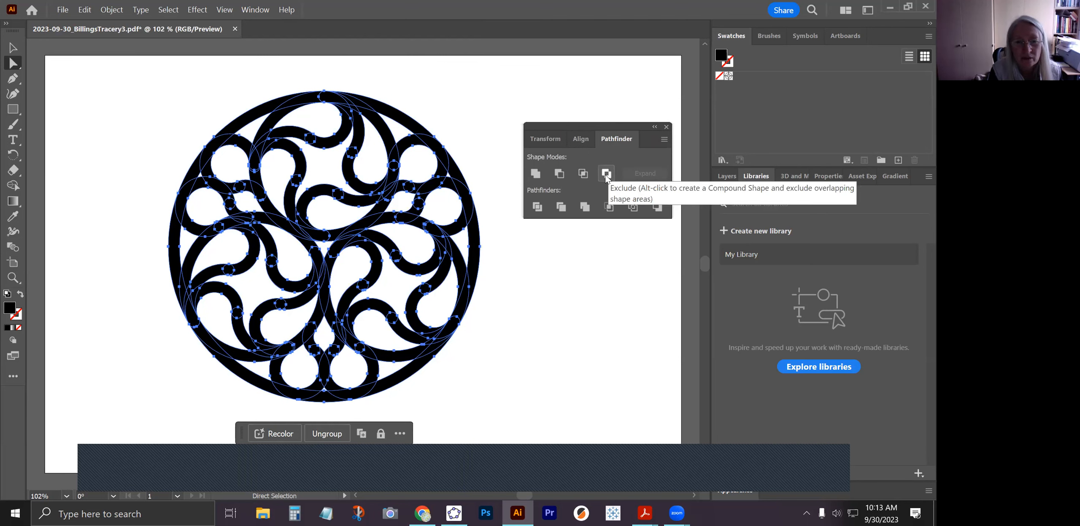
click(534, 174)
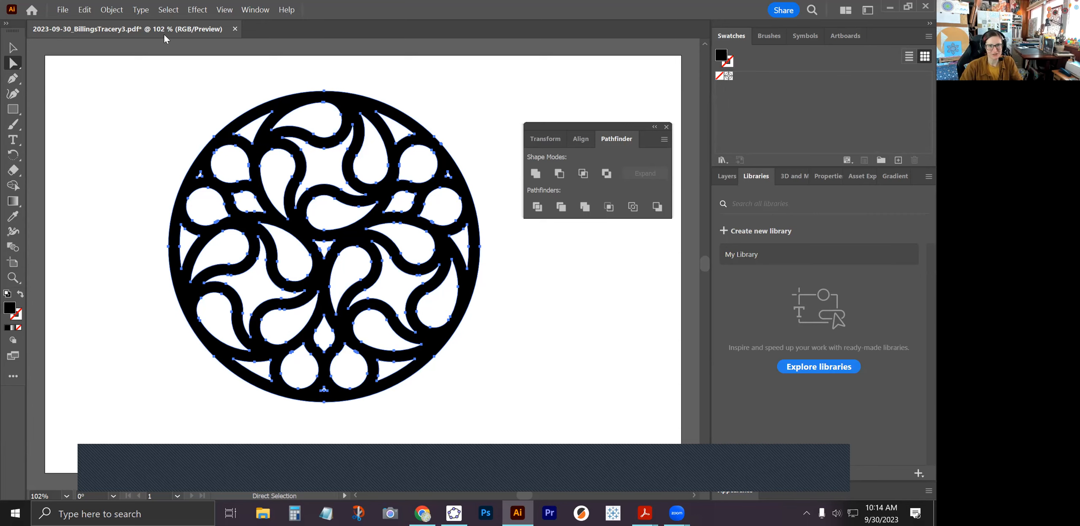
click(166, 11)
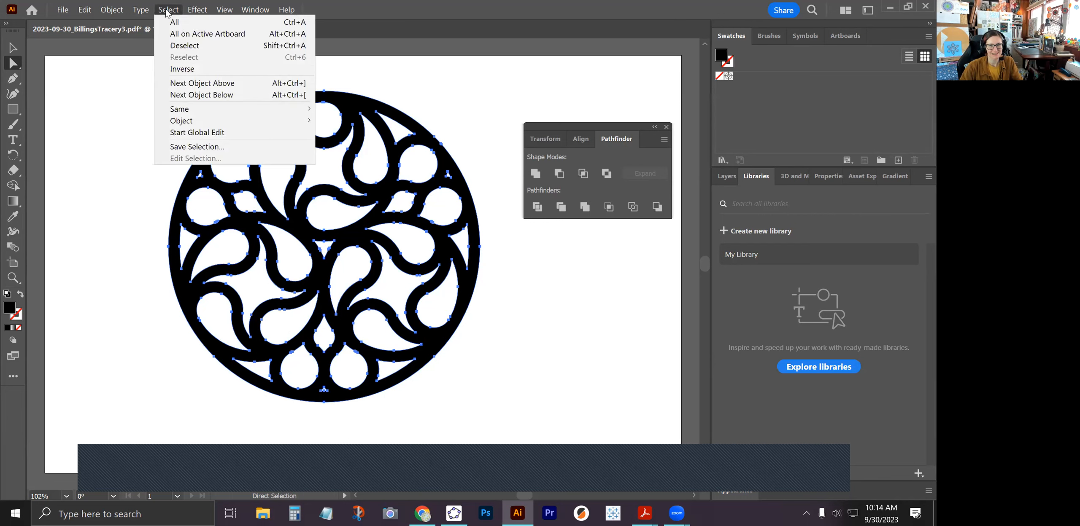
mouse_move(141, 12)
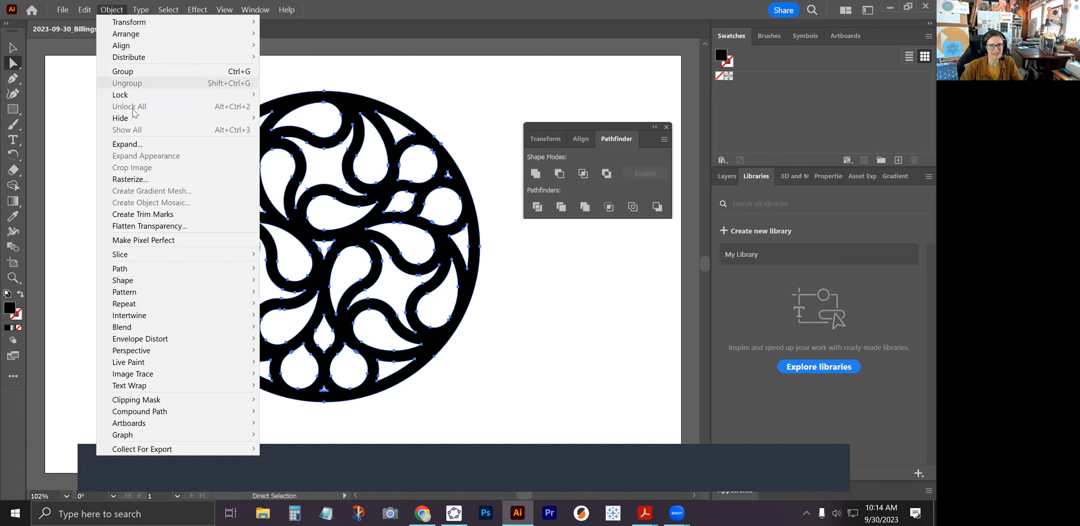
key(Escape)
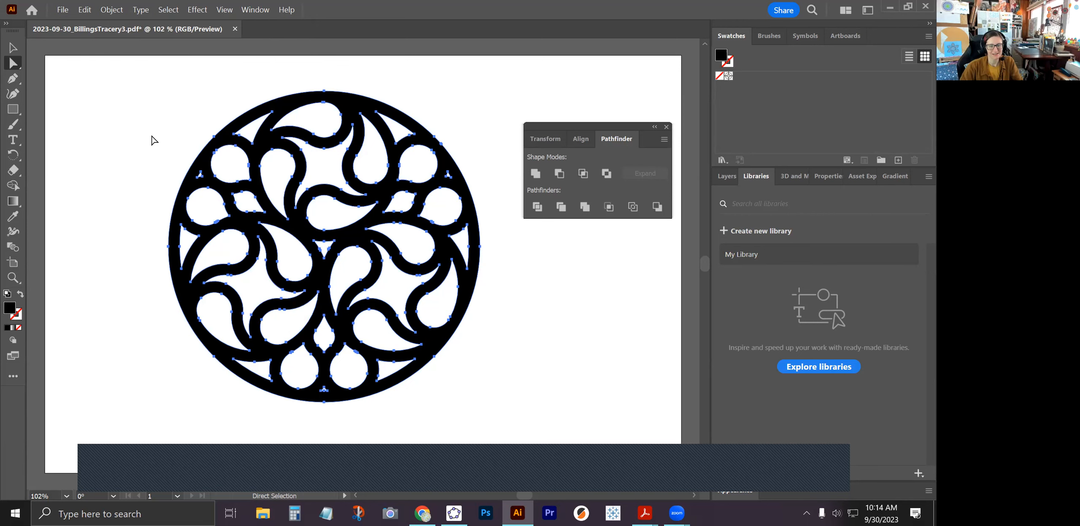